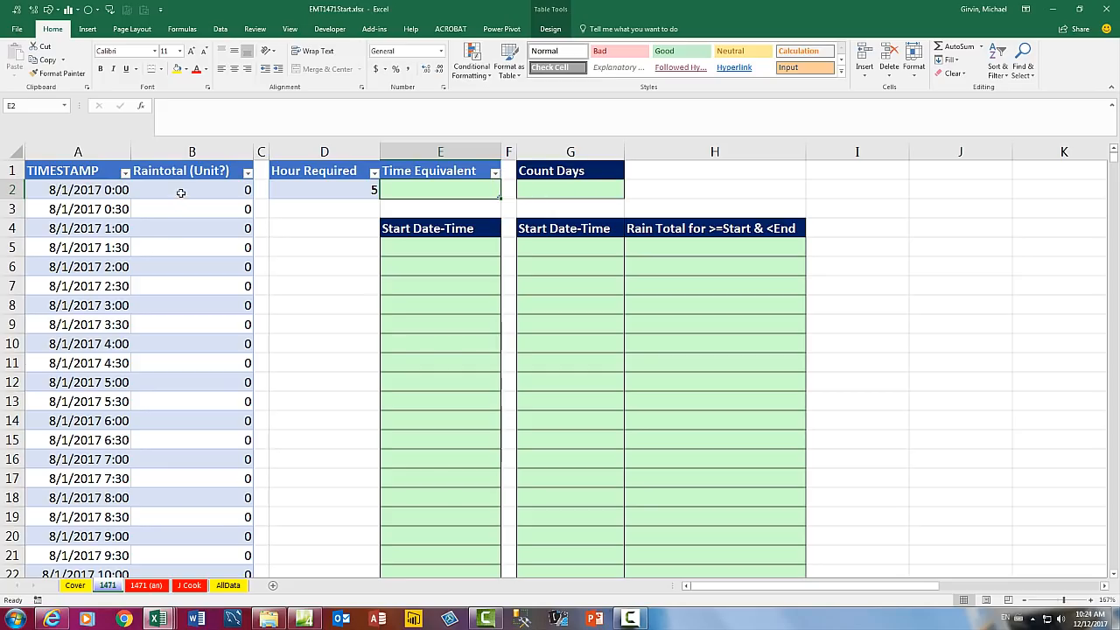
# Look through the TIMESTAMP column down to its last record and return to the header
pyautogui.click(91, 248)
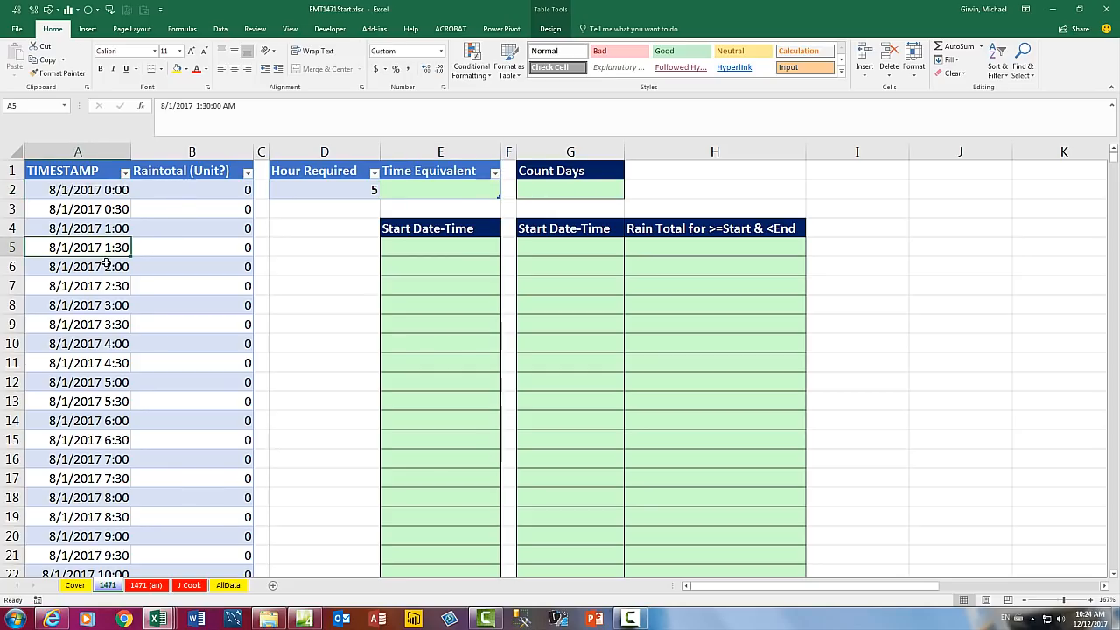
pyautogui.hotkey('ctrl', 'Down')
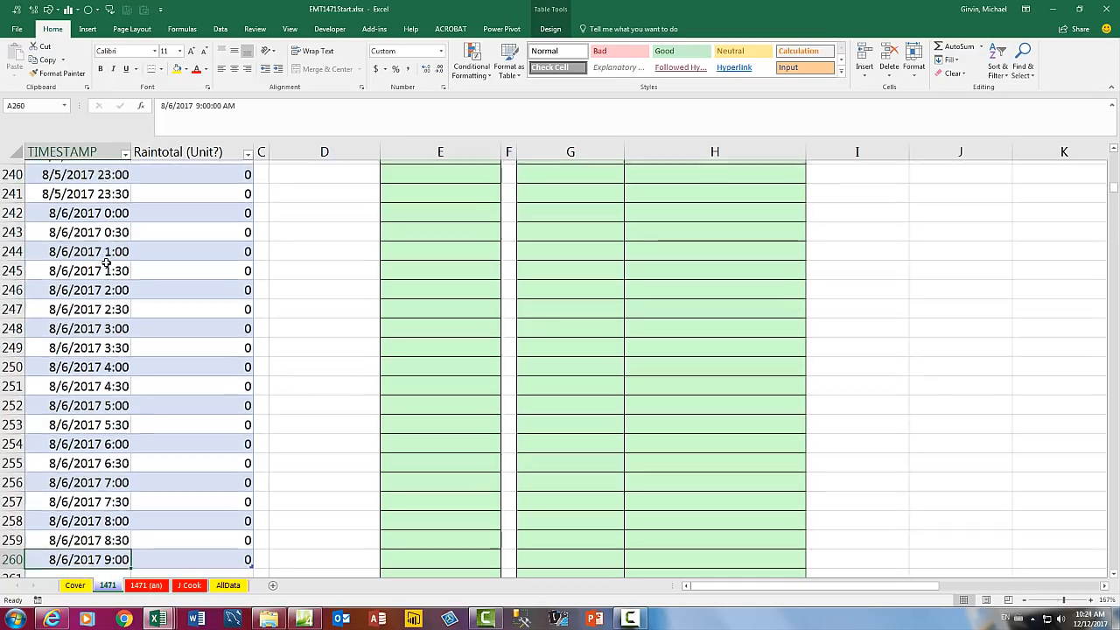
pyautogui.scroll(-3, 102, 365)
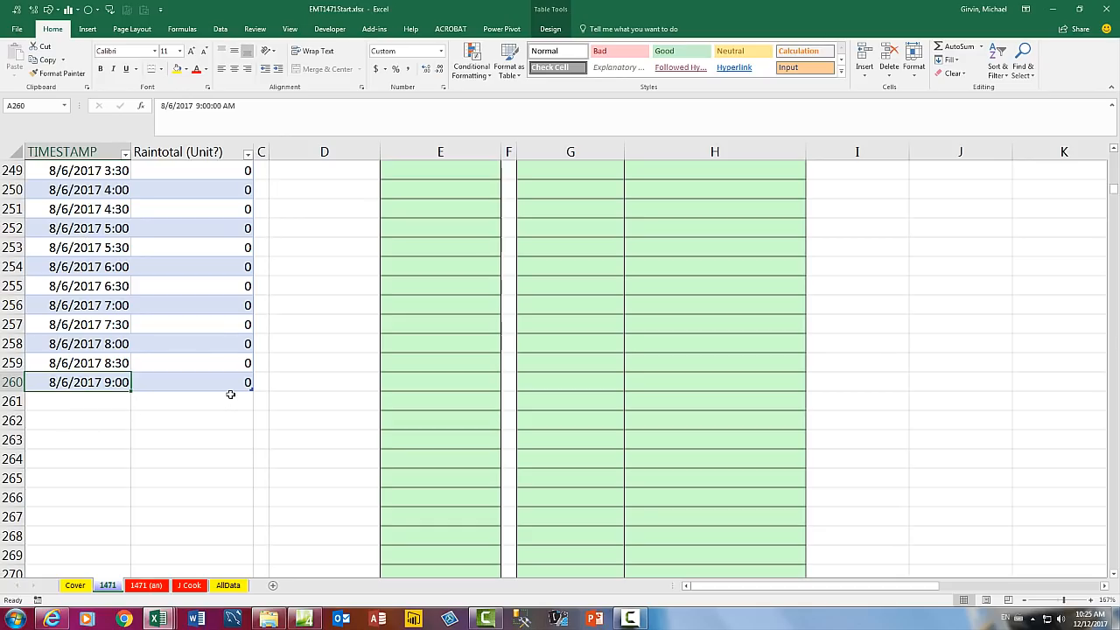
pyautogui.hotkey('ctrl', 'Up')
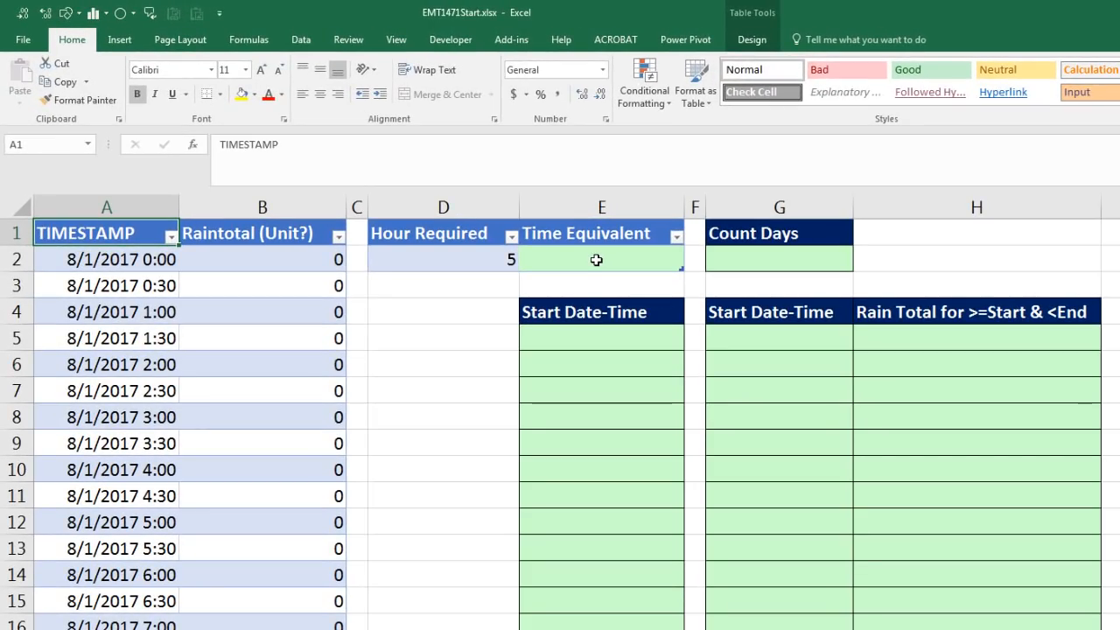
# Try the General number format on the timestamp in A3 to inspect its serial number, and undo the format change
pyautogui.click(105, 286)
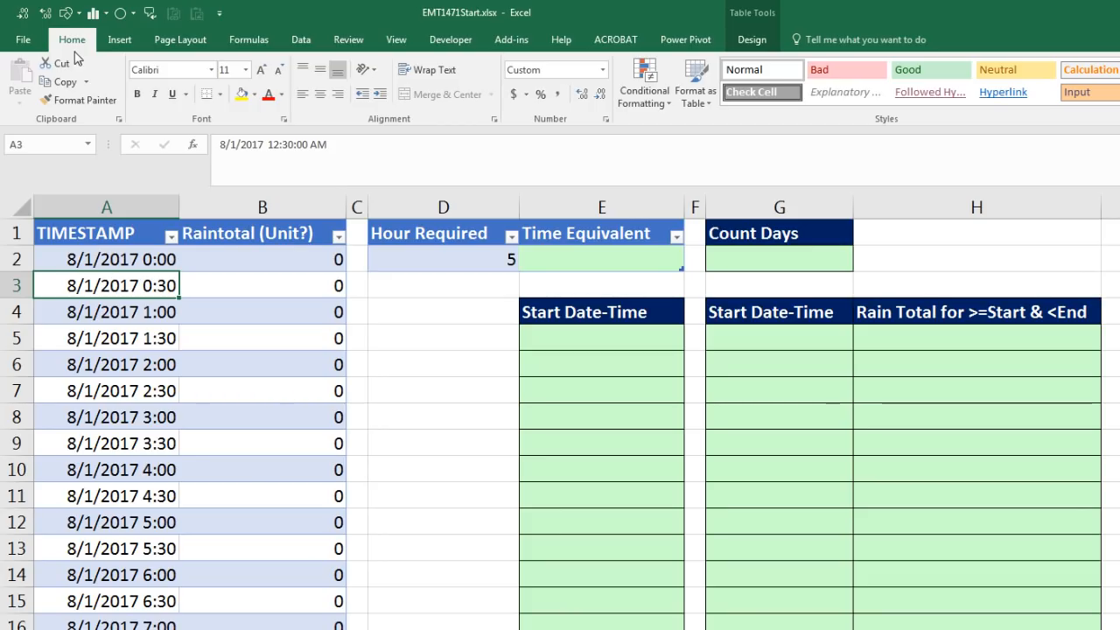
pyautogui.click(603, 70)
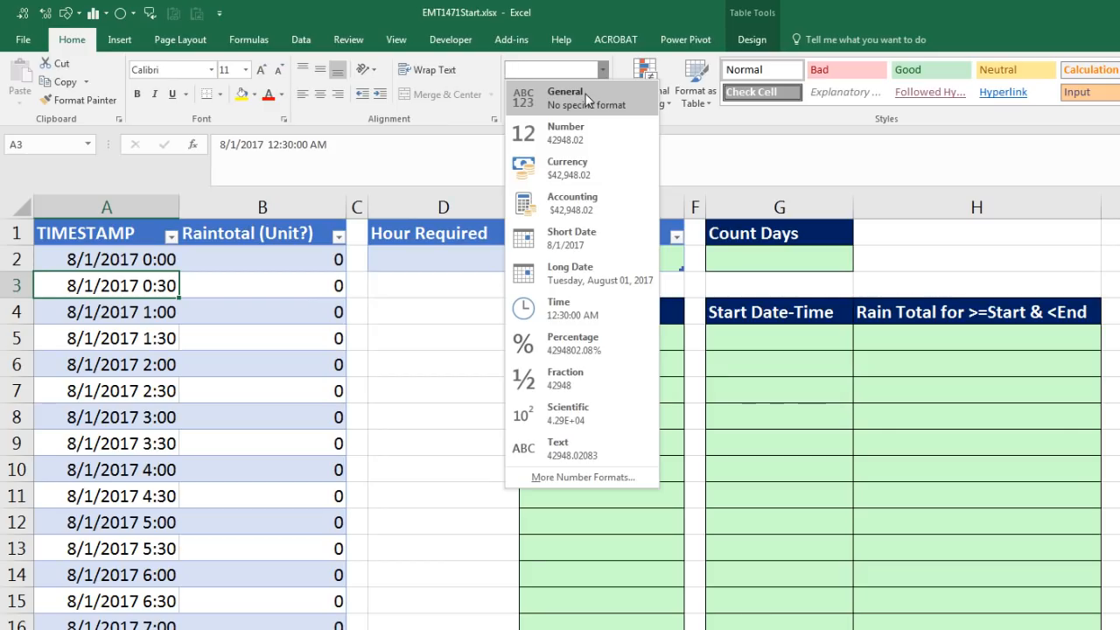
pyautogui.click(586, 98)
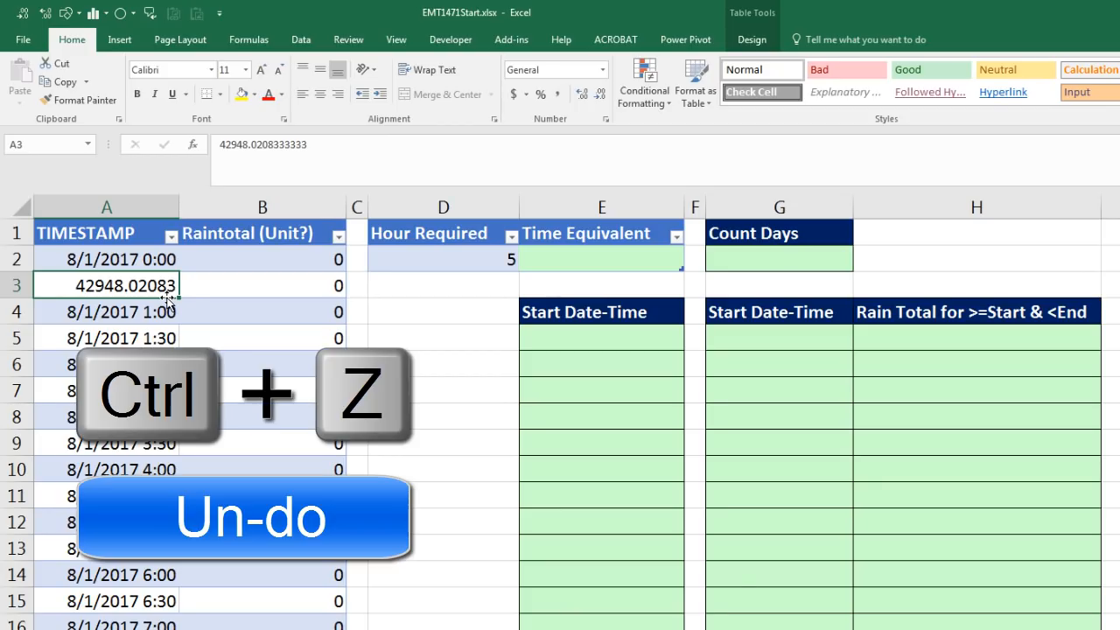
pyautogui.hotkey('ctrl', 'z')
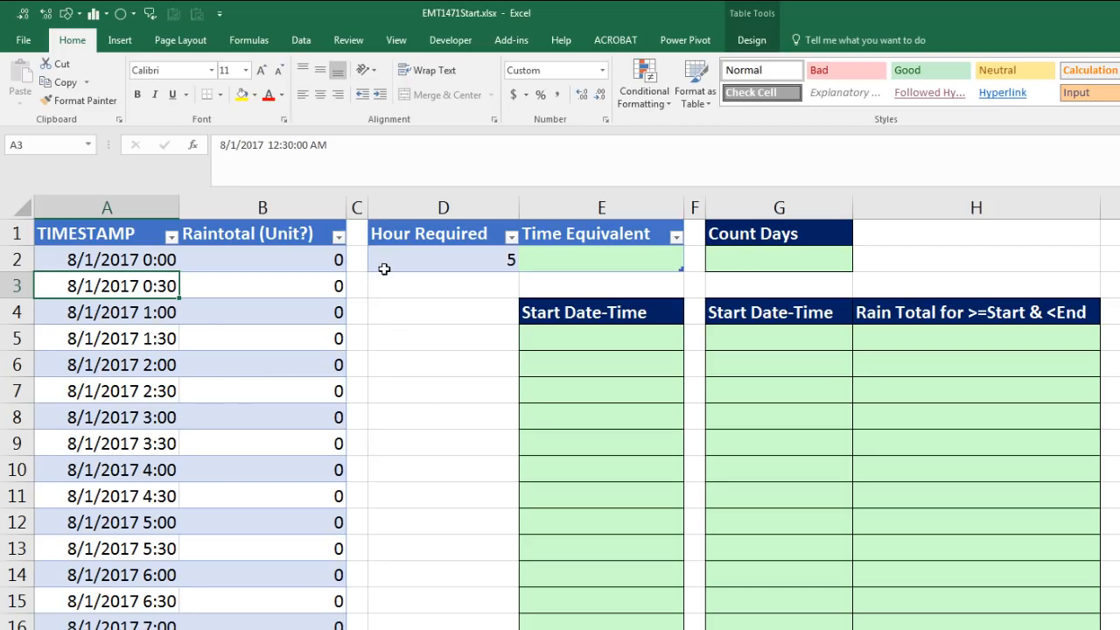
# Check the table names of the timestamp and rain data table and of the Hour Required table
pyautogui.click(250, 282)
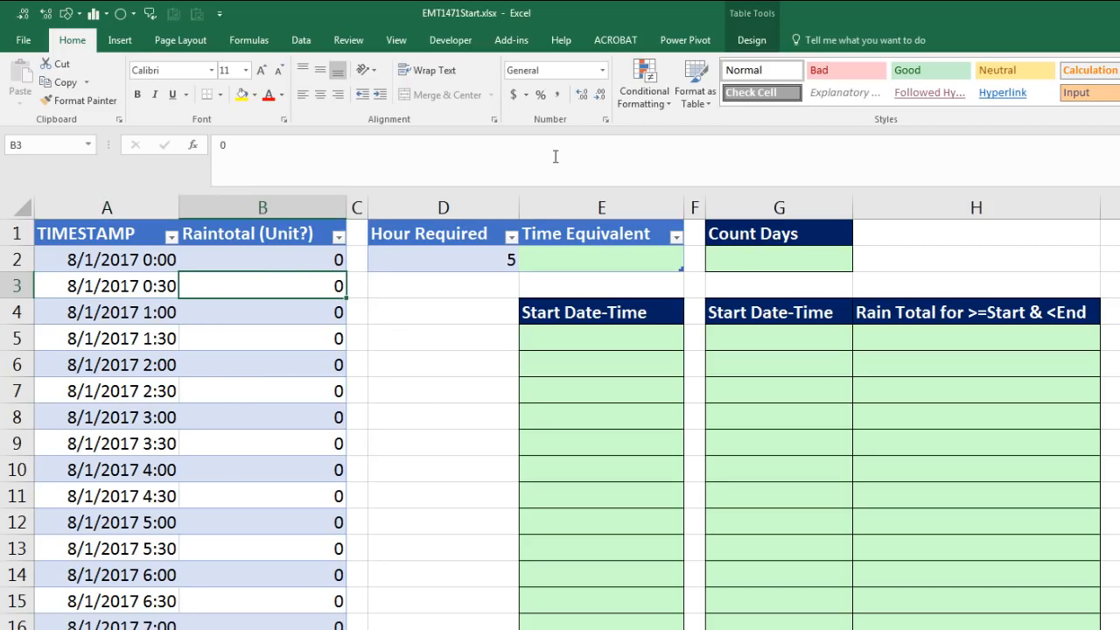
pyautogui.click(120, 39)
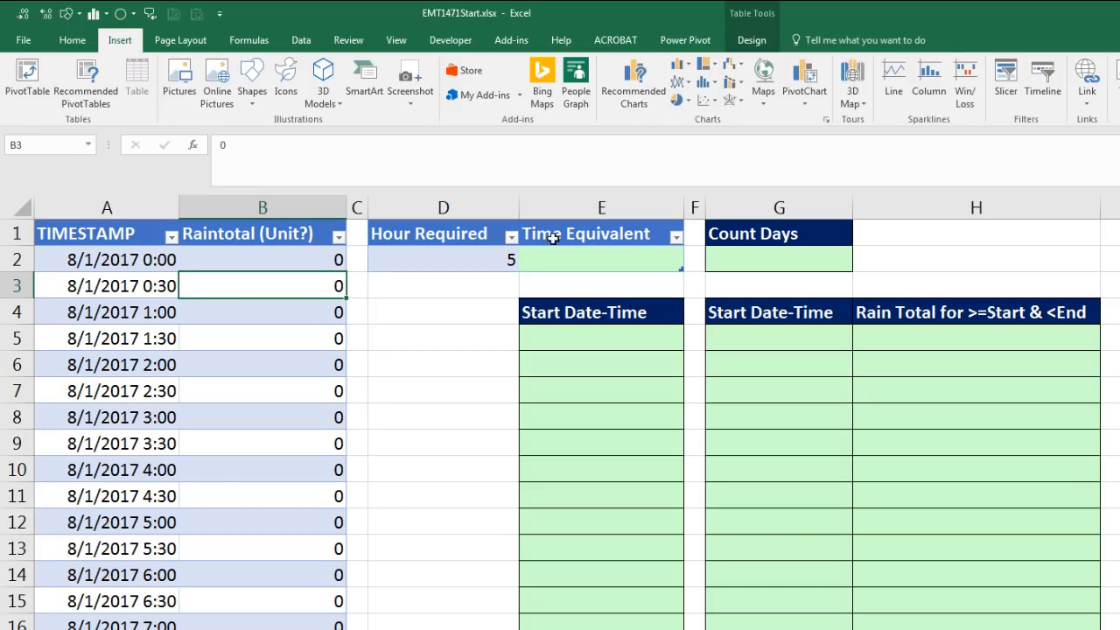
pyautogui.click(749, 41)
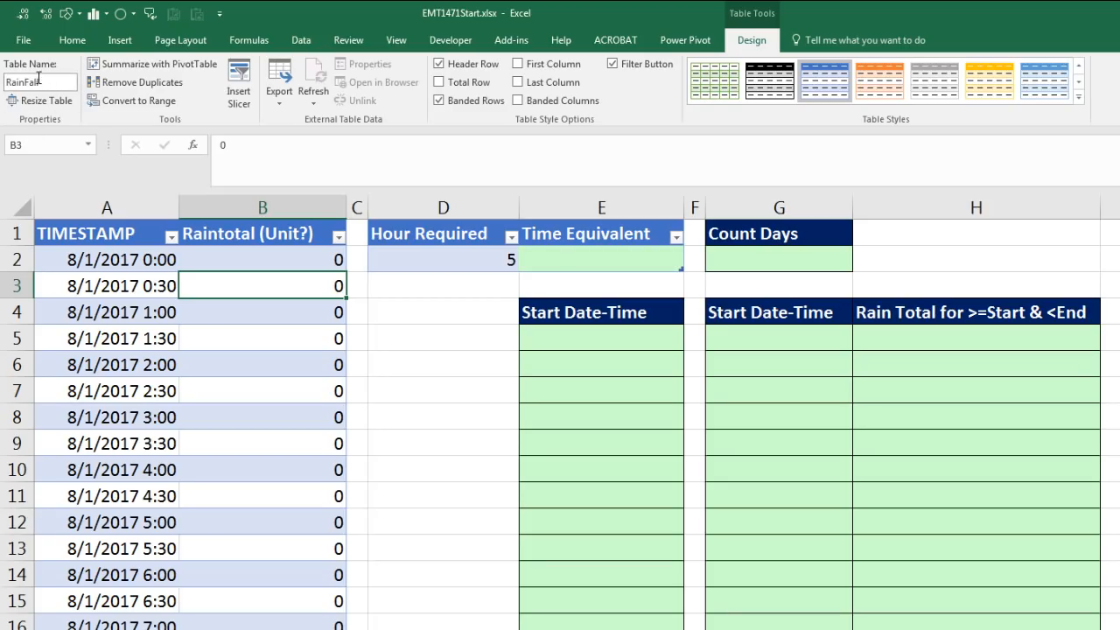
pyautogui.click(499, 237)
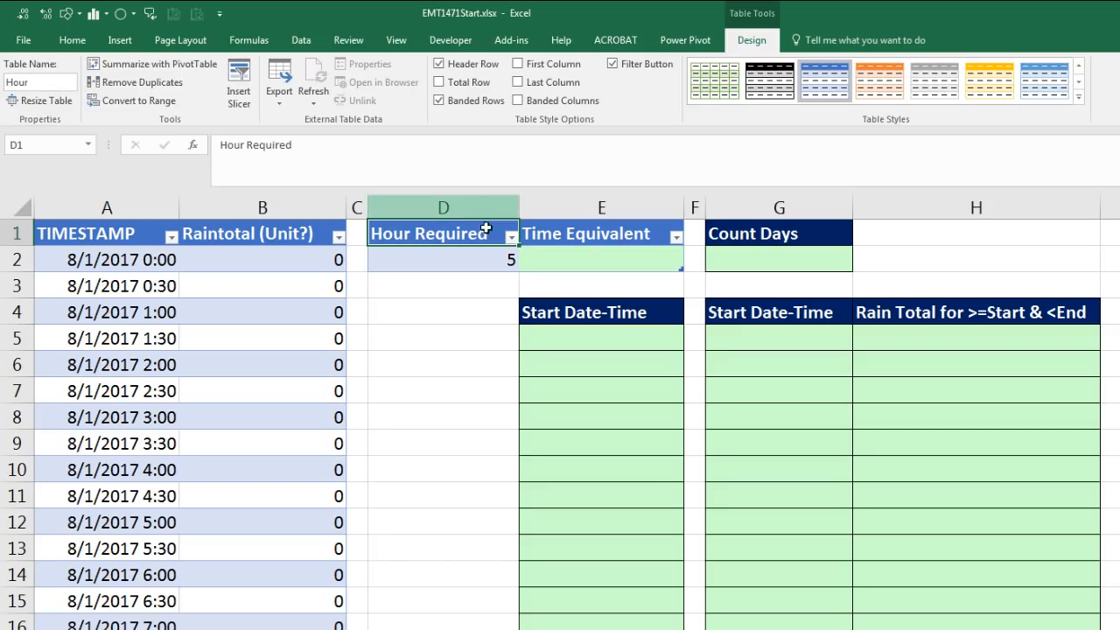
# Enter the formula =[Hour Required]/24 in the Time Equivalent cell E2
pyautogui.click(586, 258)
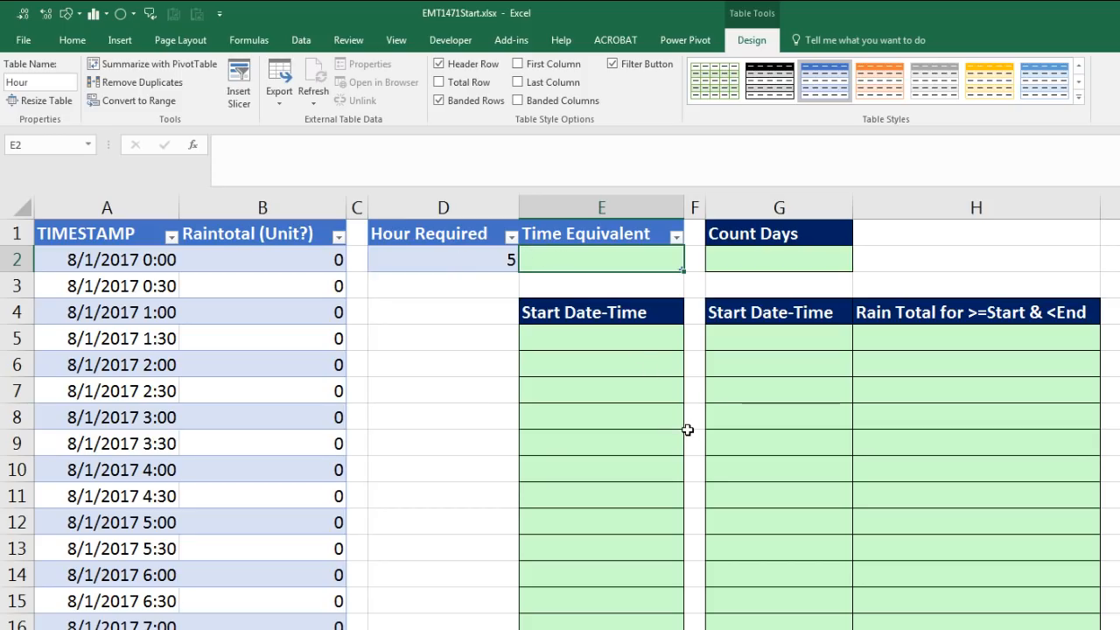
pyautogui.write('=')
pyautogui.press('Left')
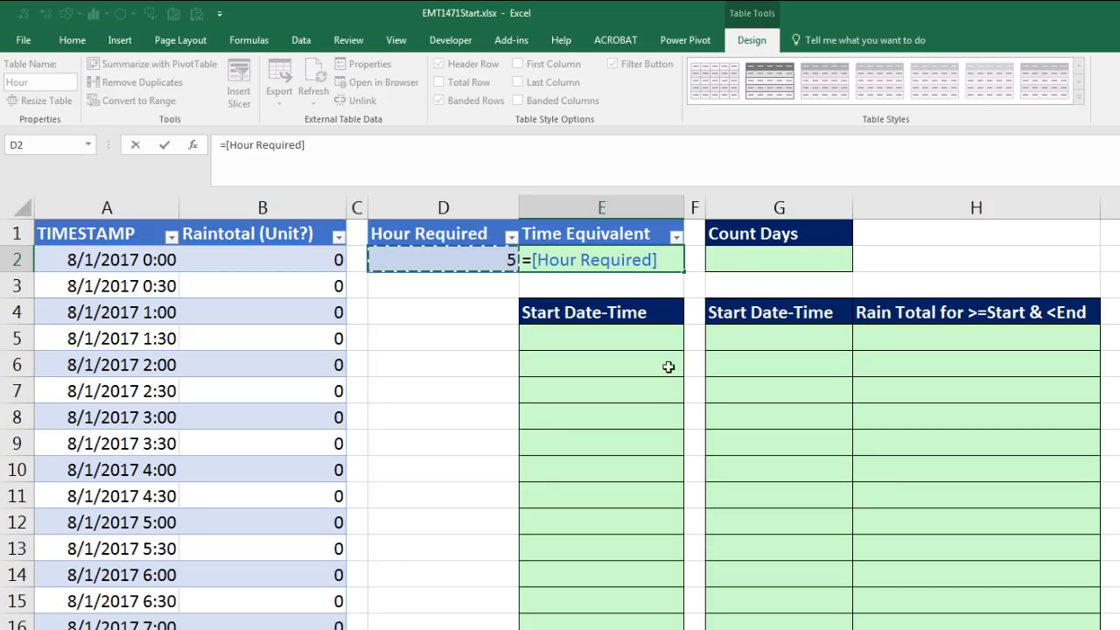
pyautogui.write('/24')
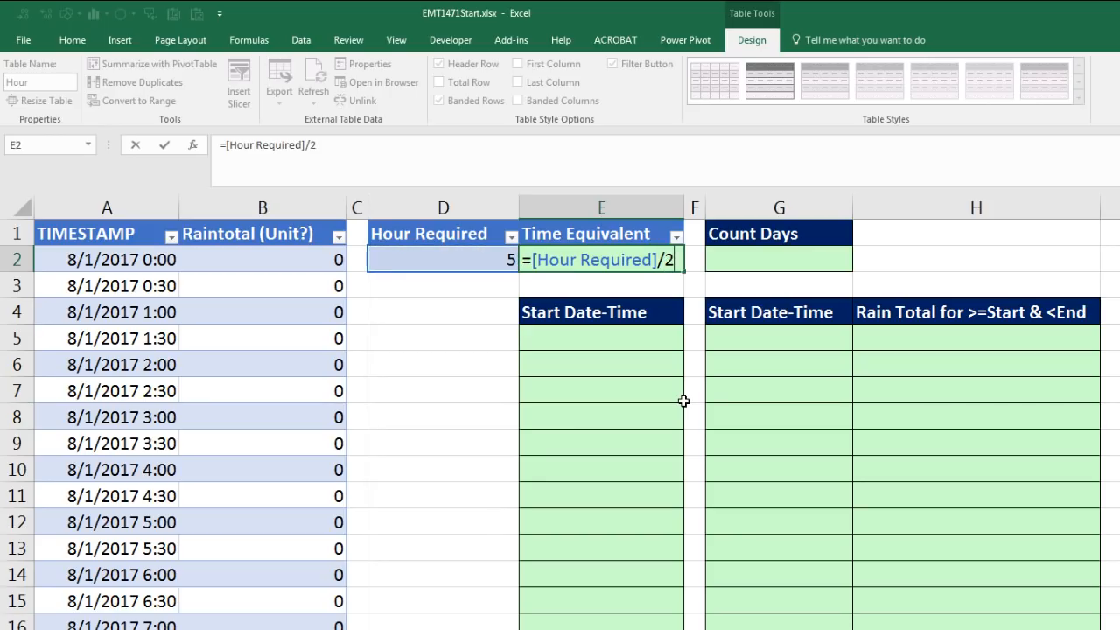
pyautogui.press('Return')
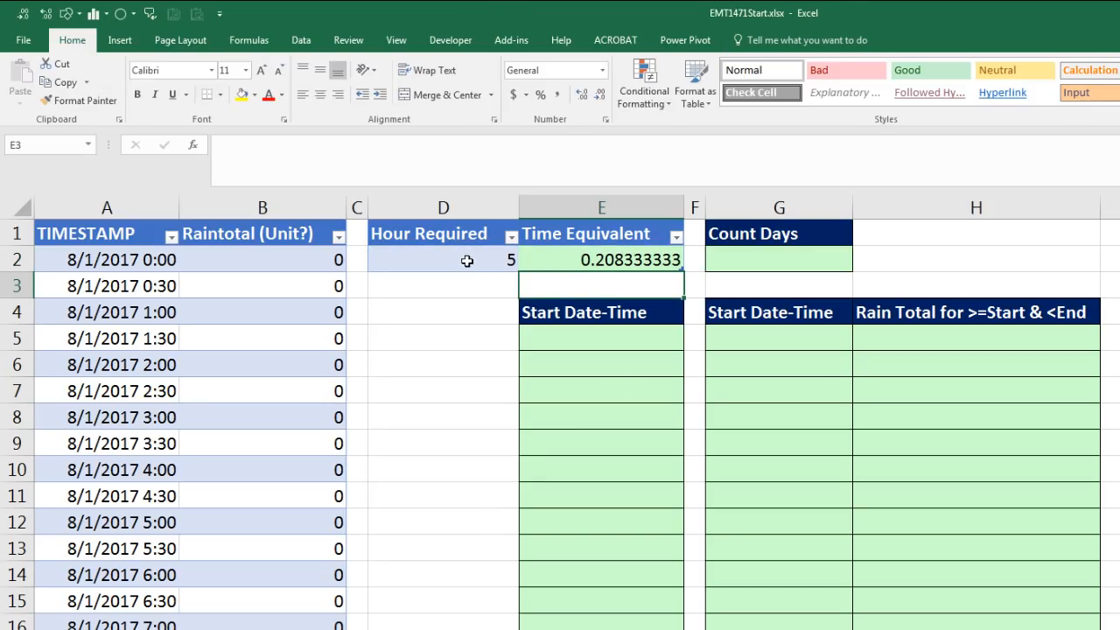
# Try 10 as the Hour Required in D2 to test the time conversion, and undo the change
pyautogui.click(508, 259)
pyautogui.write('10')
pyautogui.hotkey('ctrl', 'Return')
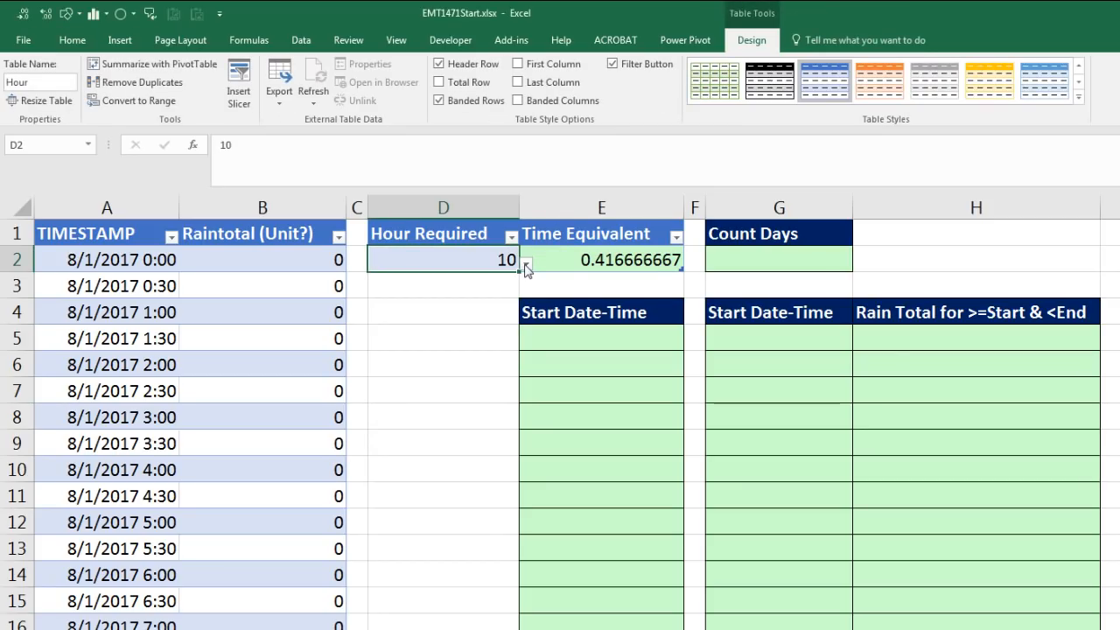
pyautogui.hotkey('ctrl', 'z')
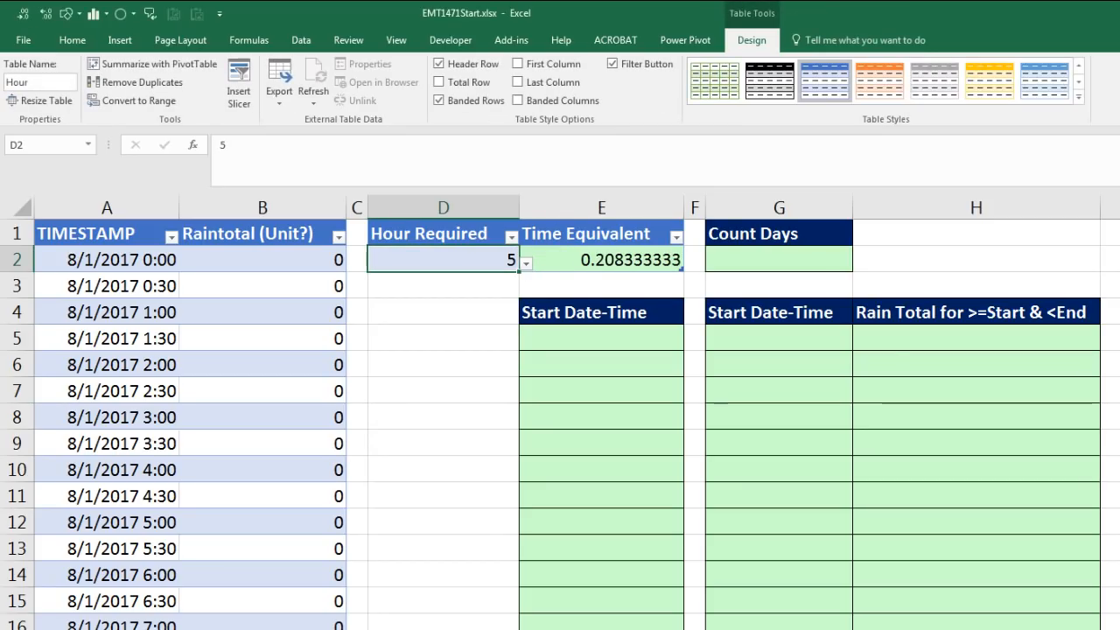
# Begin the Count Days formula in G2 as =RainFall[TIMESTAMP]-Hour[Time Equivalent], referencing the whole timestamp column and E2
pyautogui.click(754, 255)
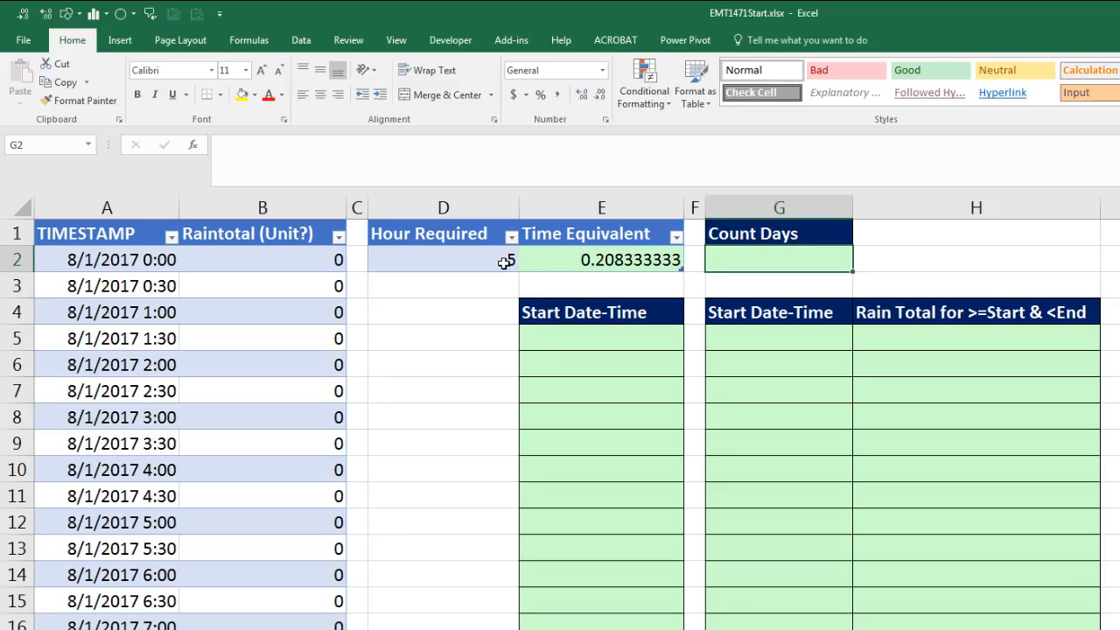
pyautogui.moveTo(77, 260); pyautogui.dragTo(244, 495)
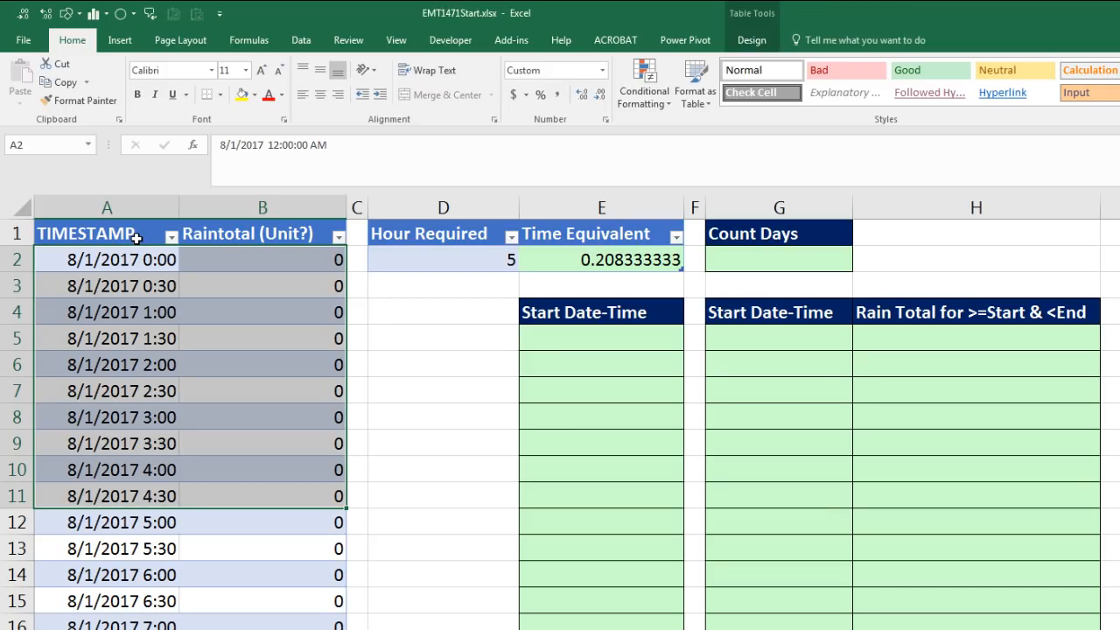
pyautogui.click(763, 259)
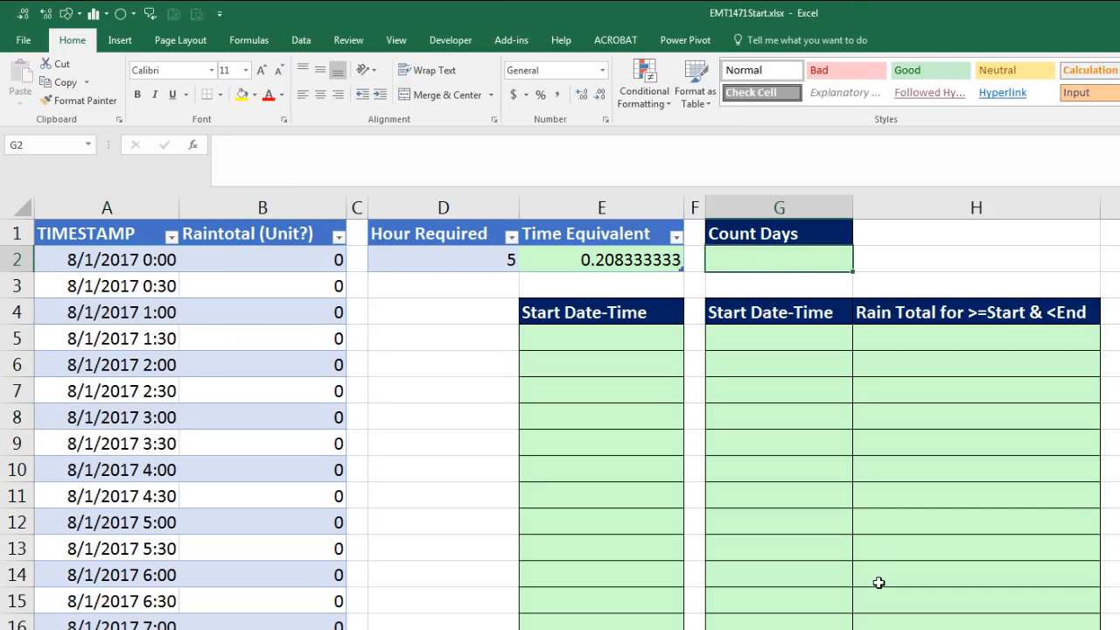
pyautogui.write('=')
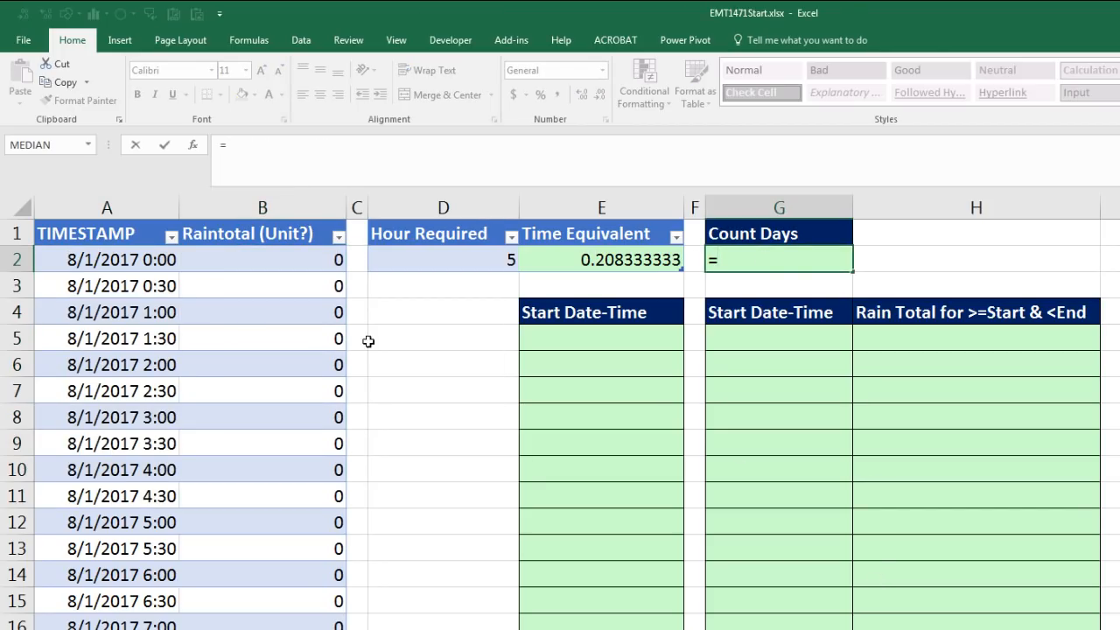
pyautogui.click(144, 219)
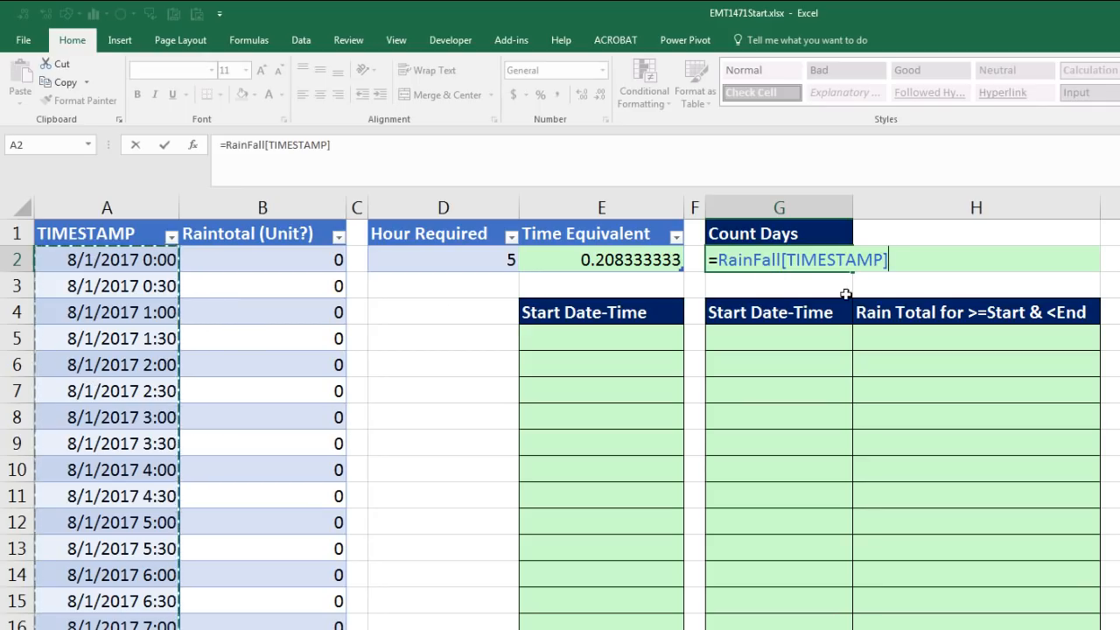
pyautogui.write('-')
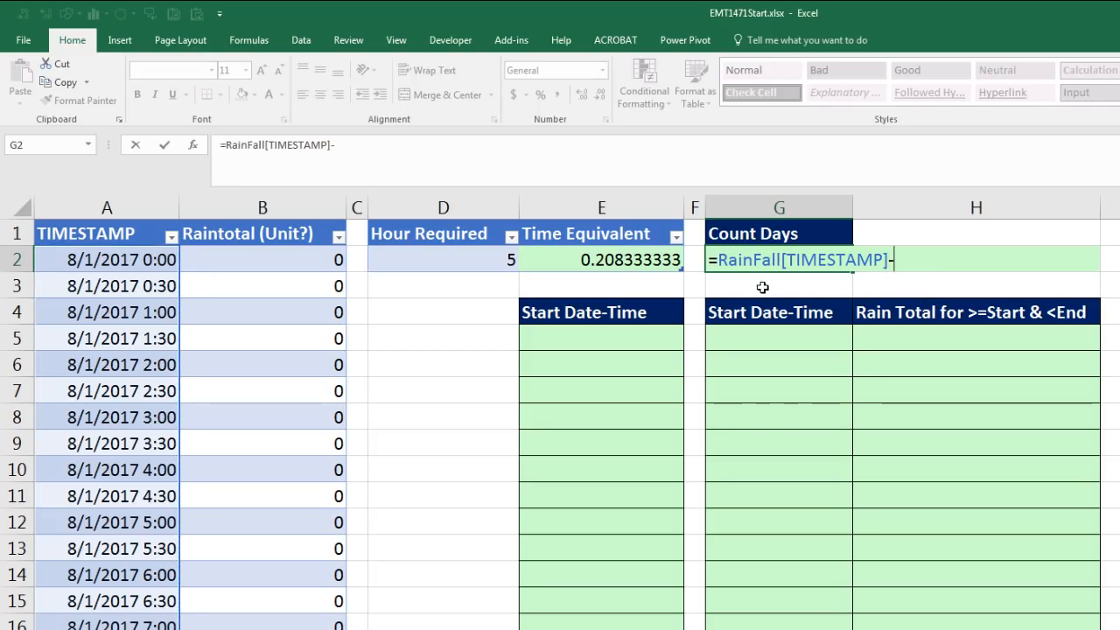
pyautogui.click(584, 261)
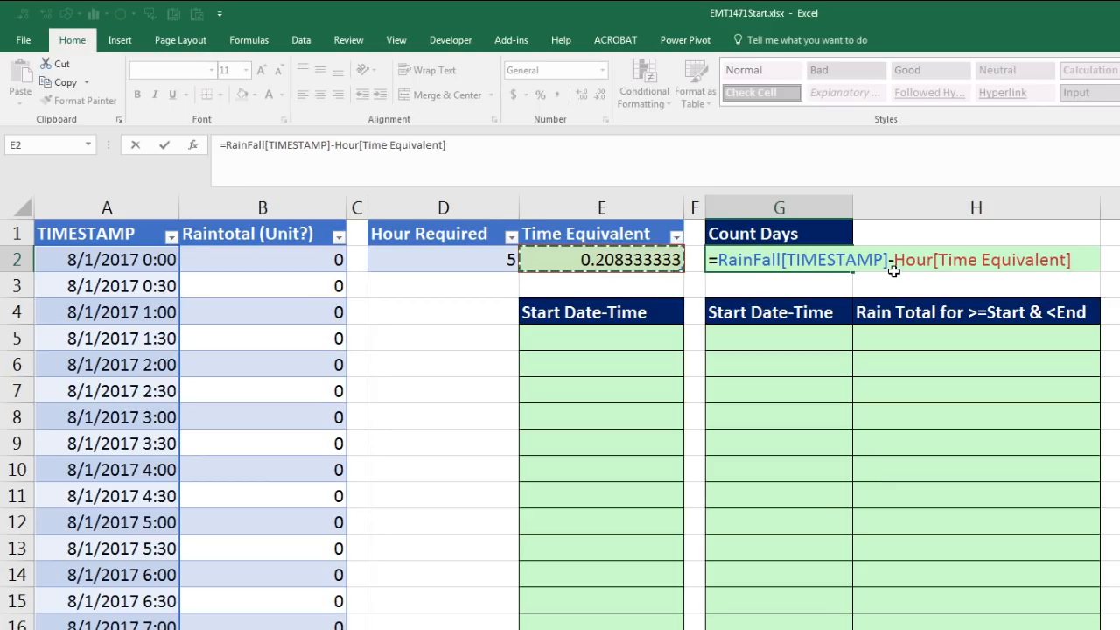
# Inspect both operands of the G2 subtraction, evaluate it to view the resulting array, and restore the formula
pyautogui.moveTo(718, 261); pyautogui.dragTo(891, 269)
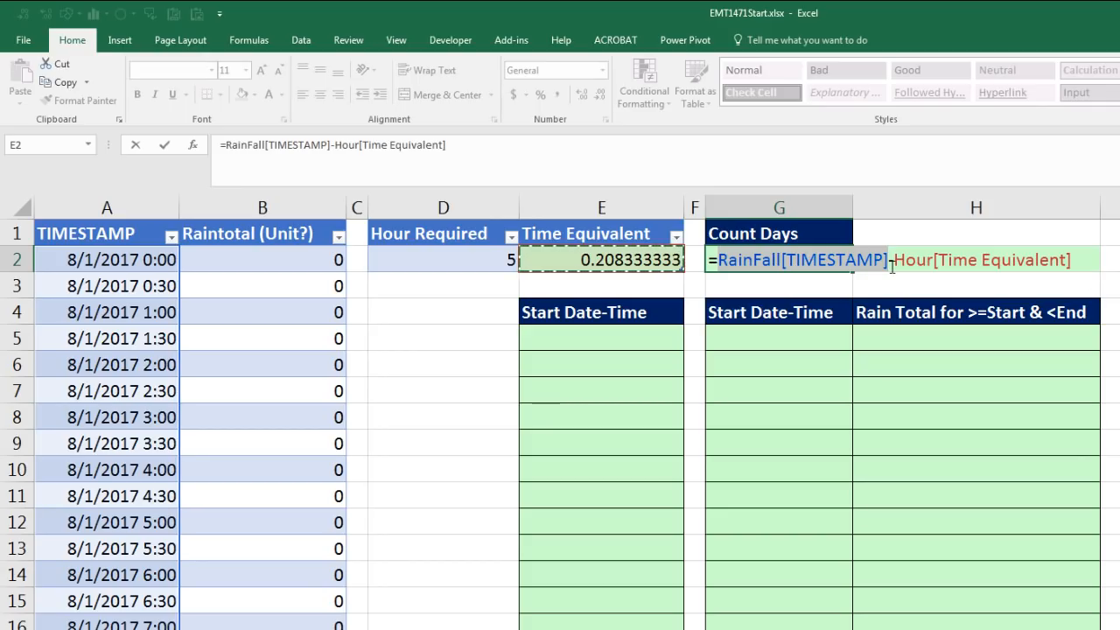
pyautogui.moveTo(892, 262); pyautogui.dragTo(1082, 263)
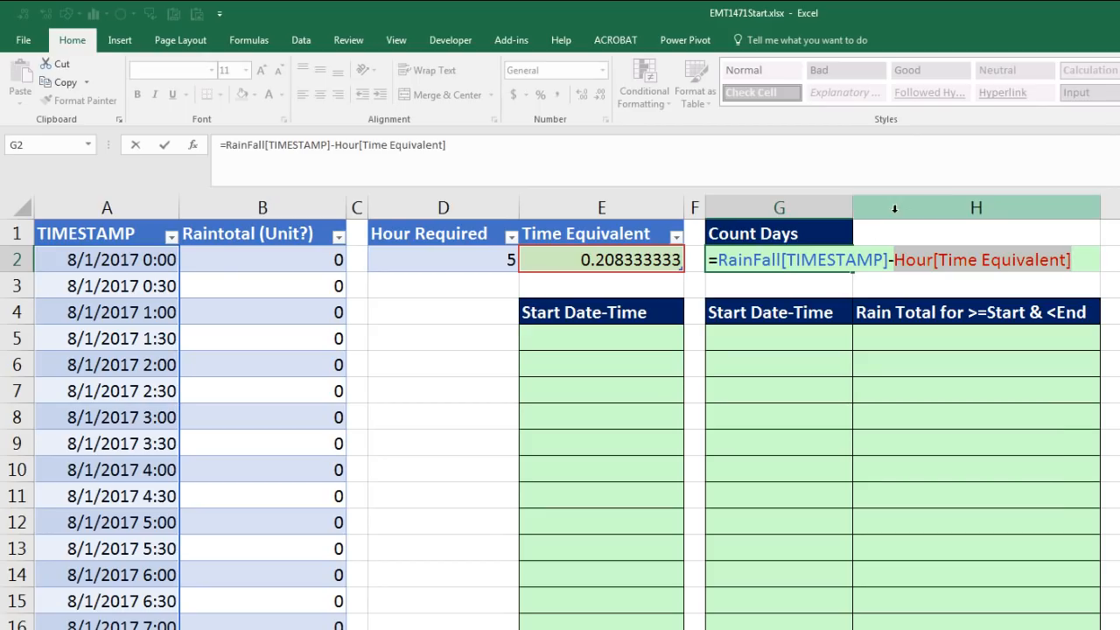
pyautogui.click(1086, 269)
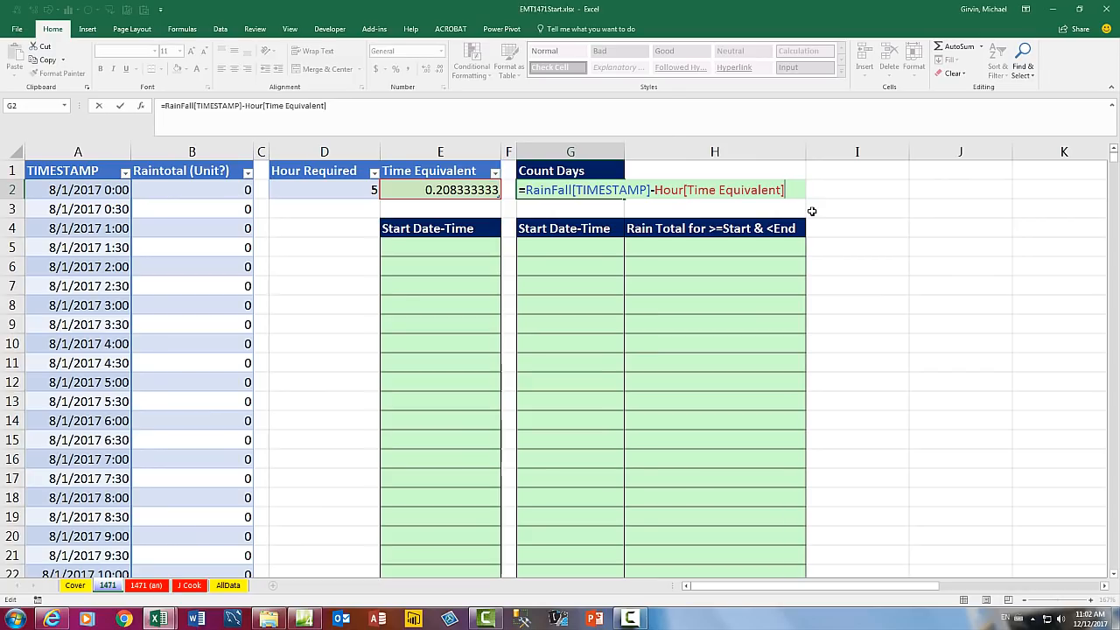
pyautogui.press('F9')
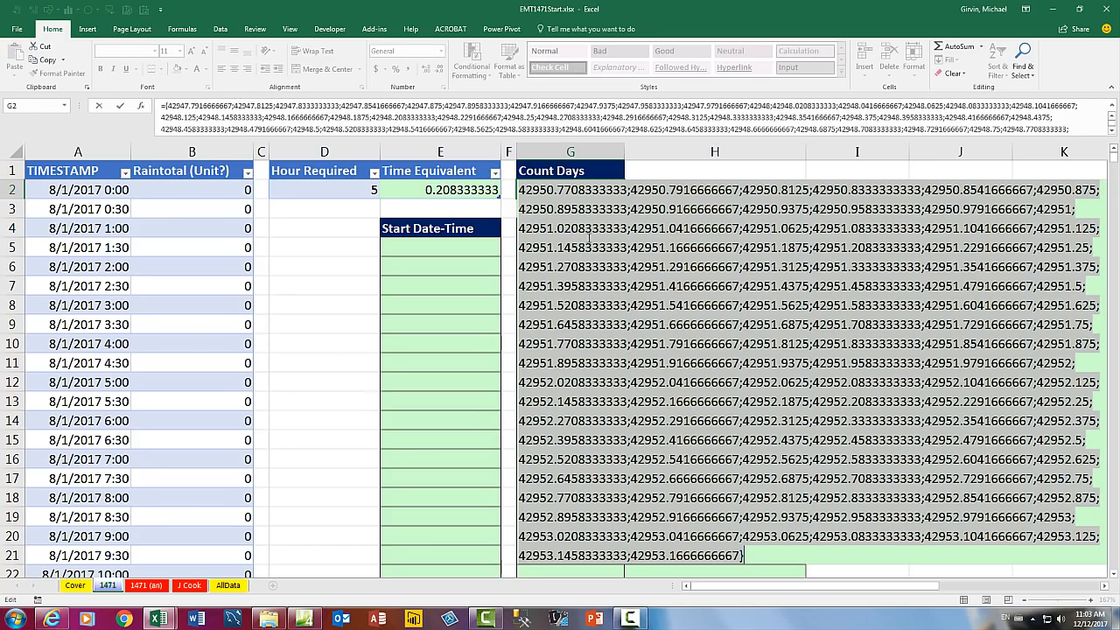
pyautogui.hotkey('ctrl', 'z')
pyautogui.hotkey('ctrl', 'z')
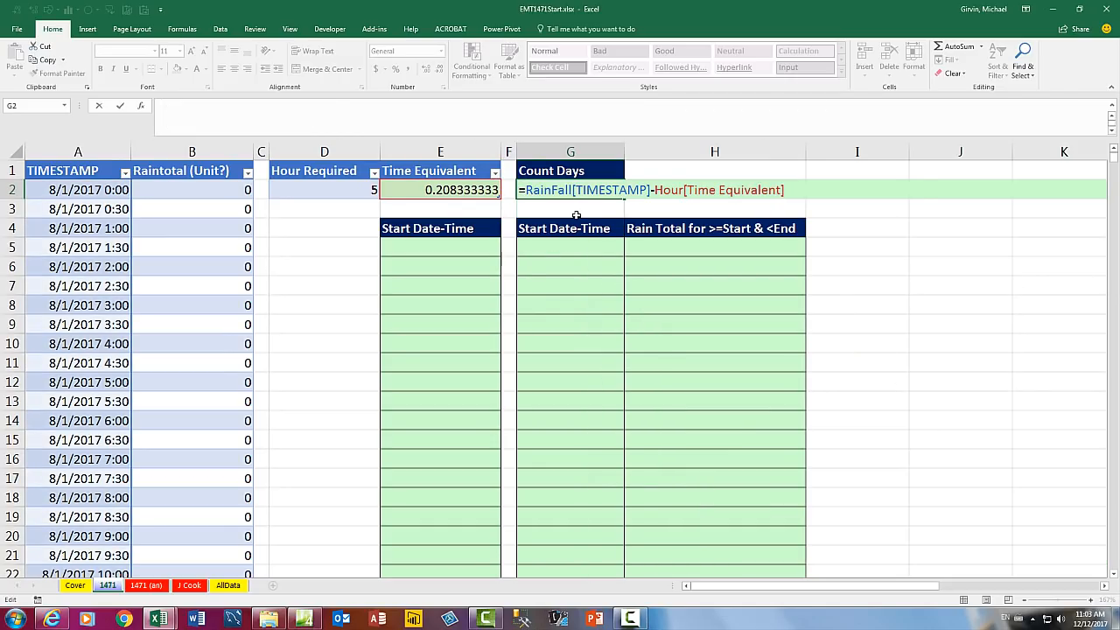
# Wrap the G2 subtraction in INT, evaluate it to check the array of whole days, and restore the formula
pyautogui.write('INT(')
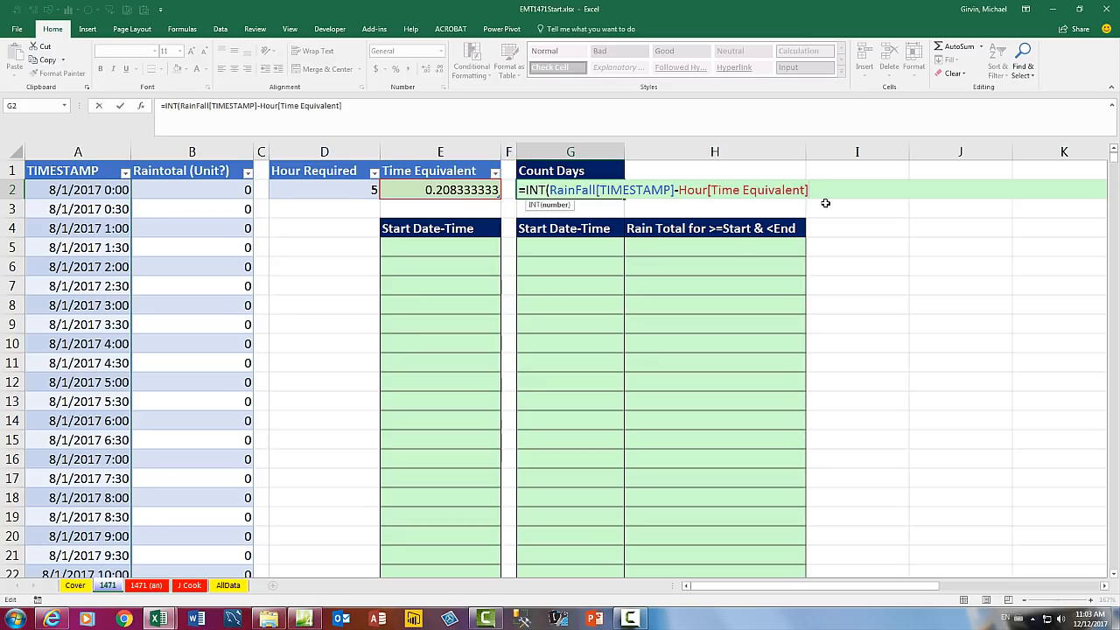
pyautogui.write(')')
pyautogui.press('F9')
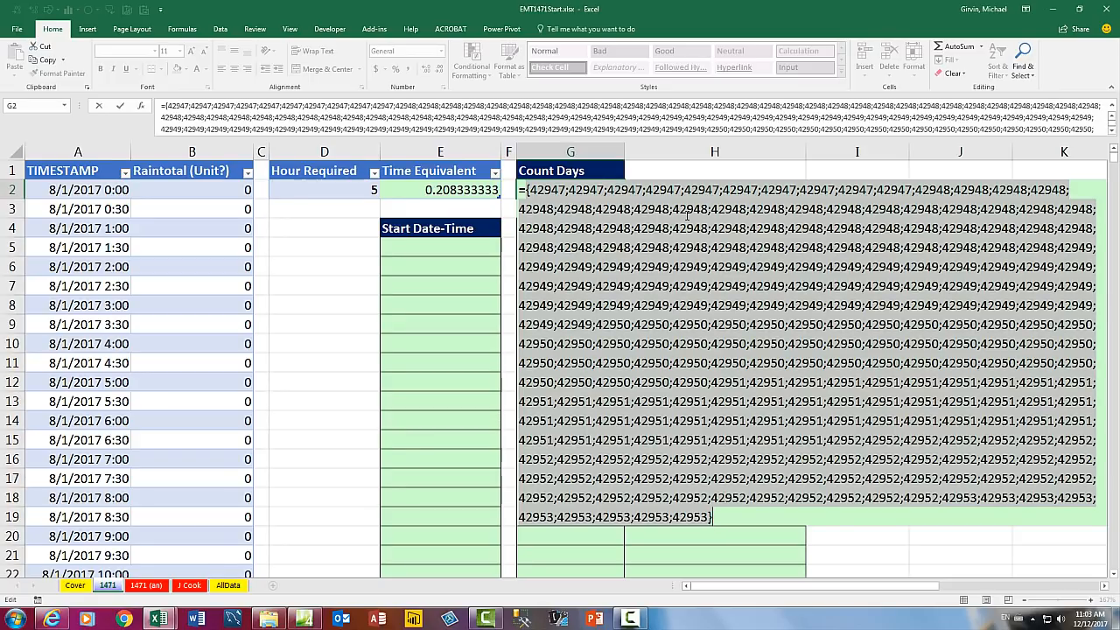
pyautogui.hotkey('ctrl', 'z')
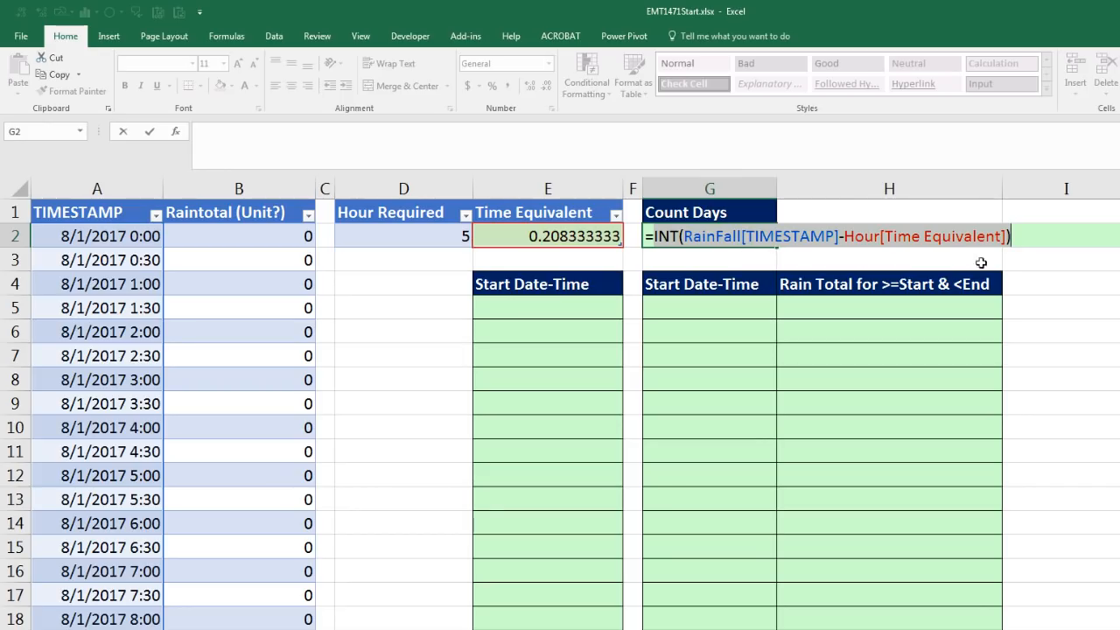
# Copy the INT expression in G2 and start a FREQUENCY function around it, using the expression as data_array
pyautogui.hotkey('ctrl', 'c')
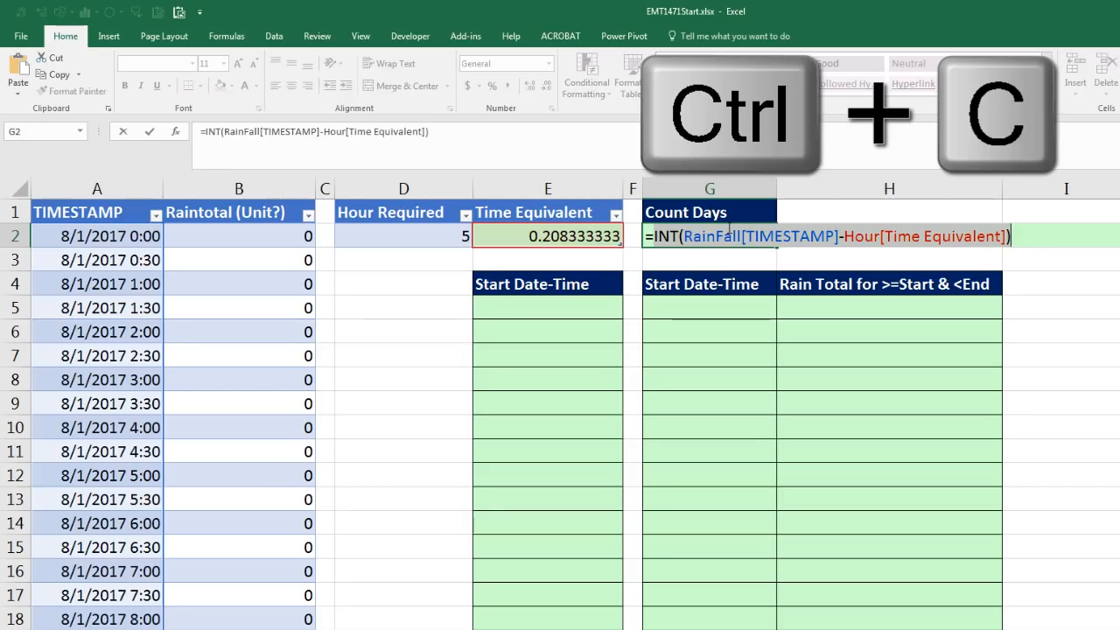
pyautogui.click(652, 235)
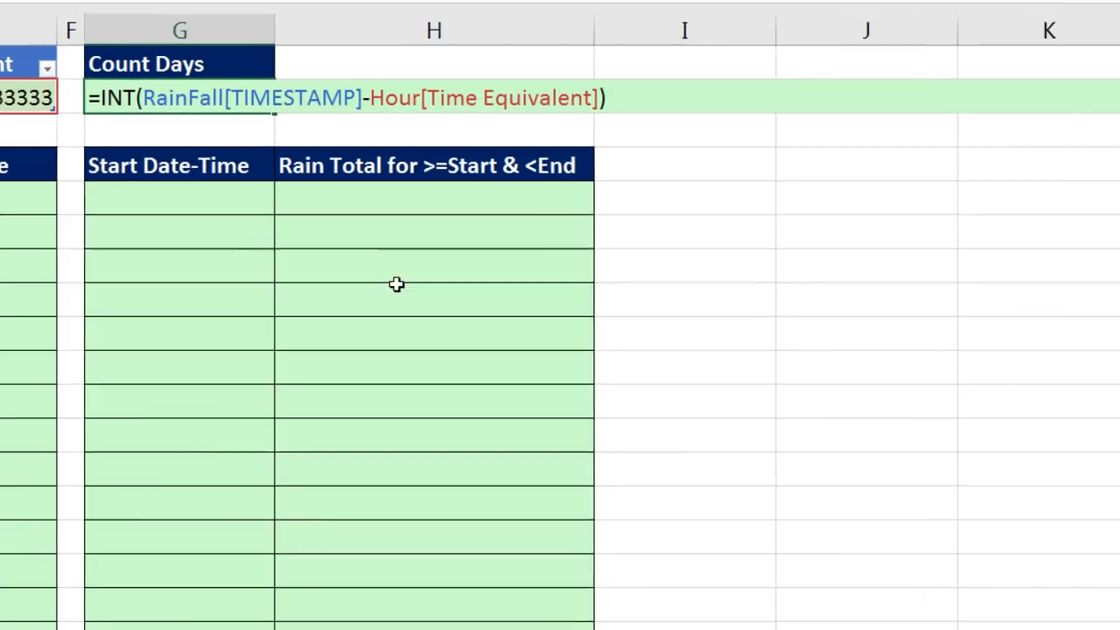
pyautogui.write('fr')
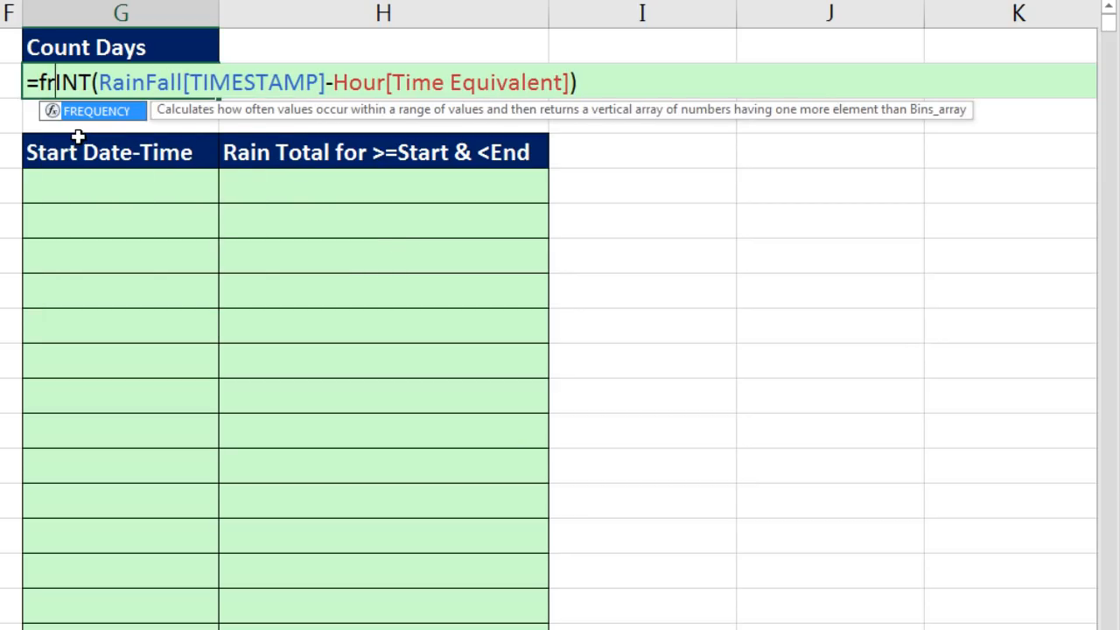
pyautogui.press('Tab')
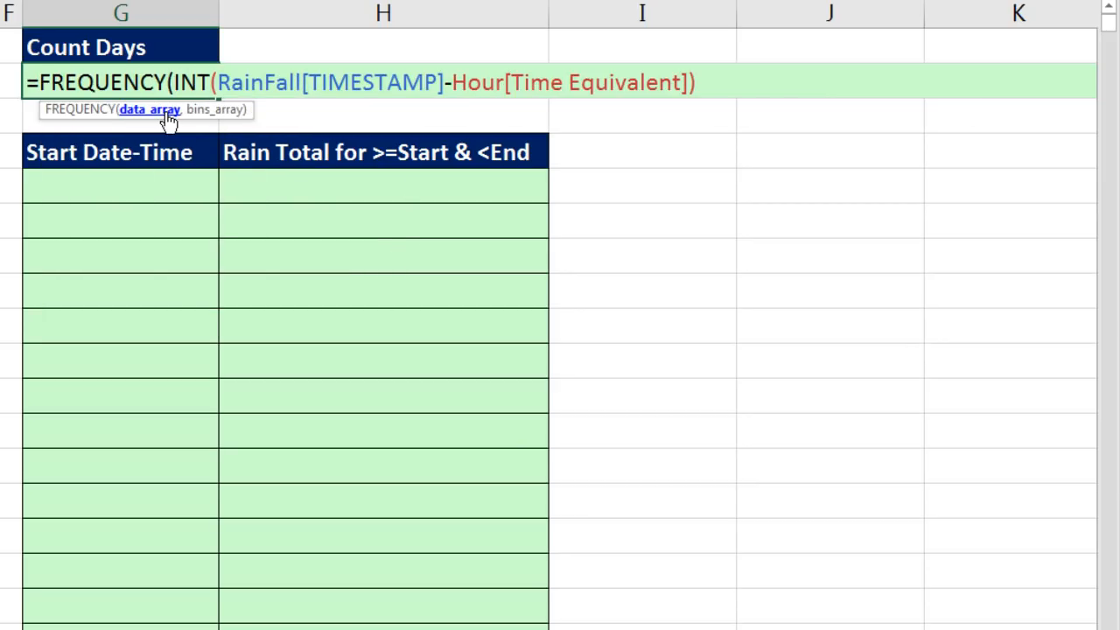
pyautogui.click(166, 114)
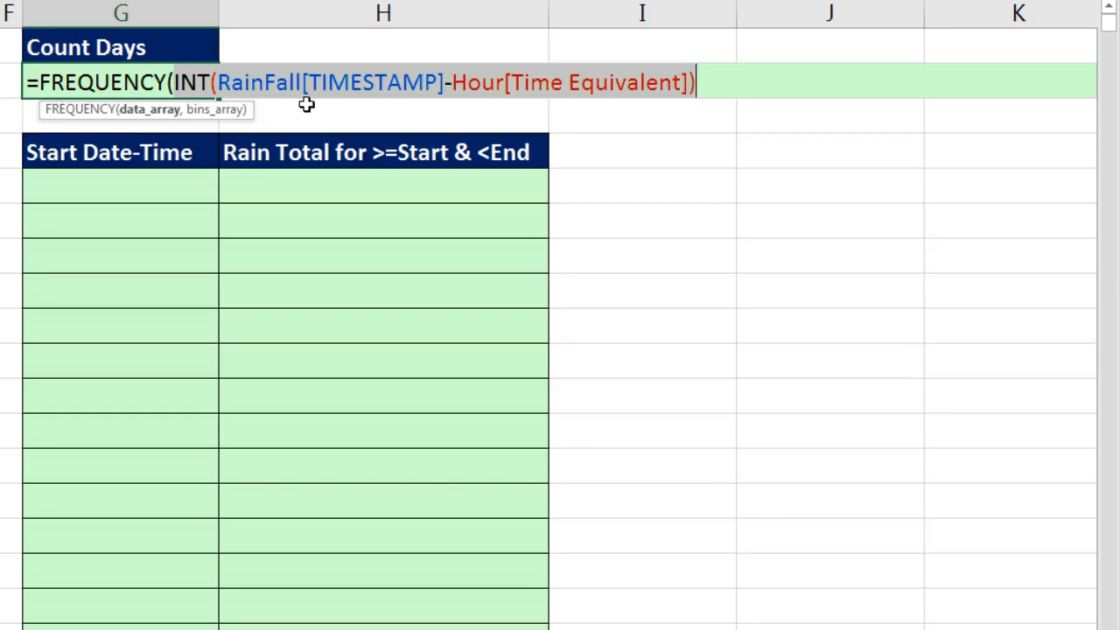
pyautogui.click(717, 84)
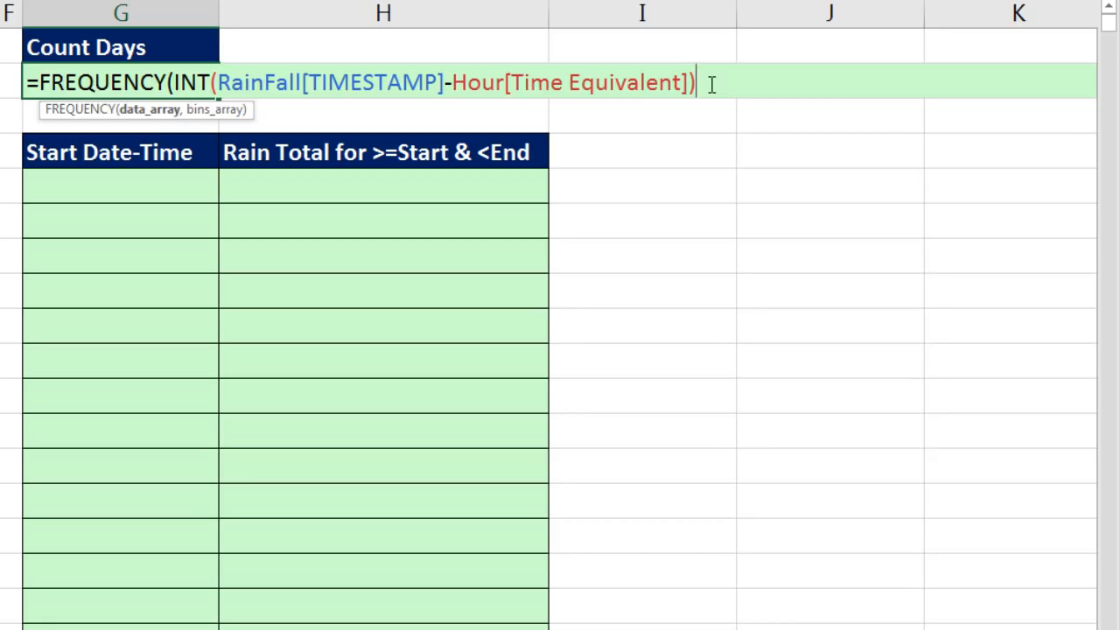
# Paste the copied INT expression as FREQUENCY's bins_array in G2, close the function, evaluate it to view the counts, and restore the formula
pyautogui.write(',')
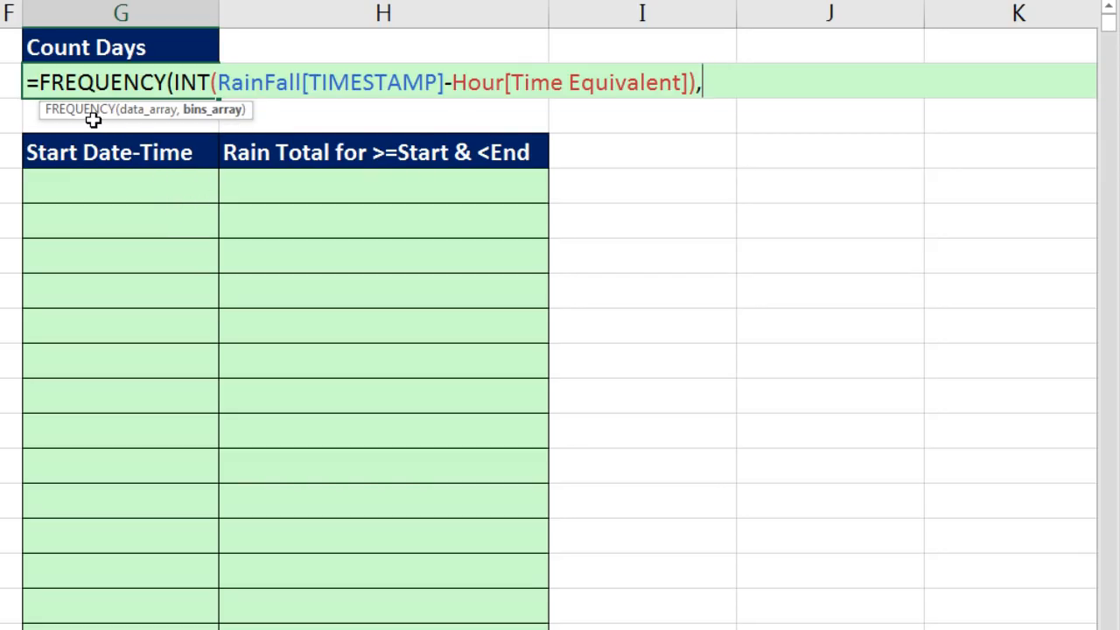
pyautogui.click(136, 118)
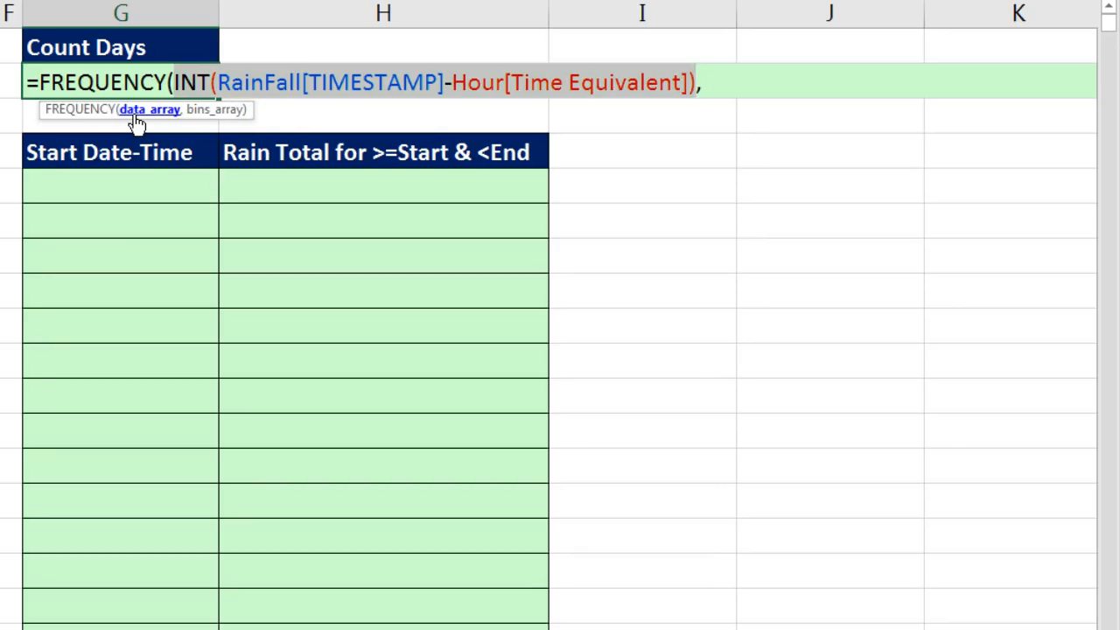
pyautogui.click(215, 111)
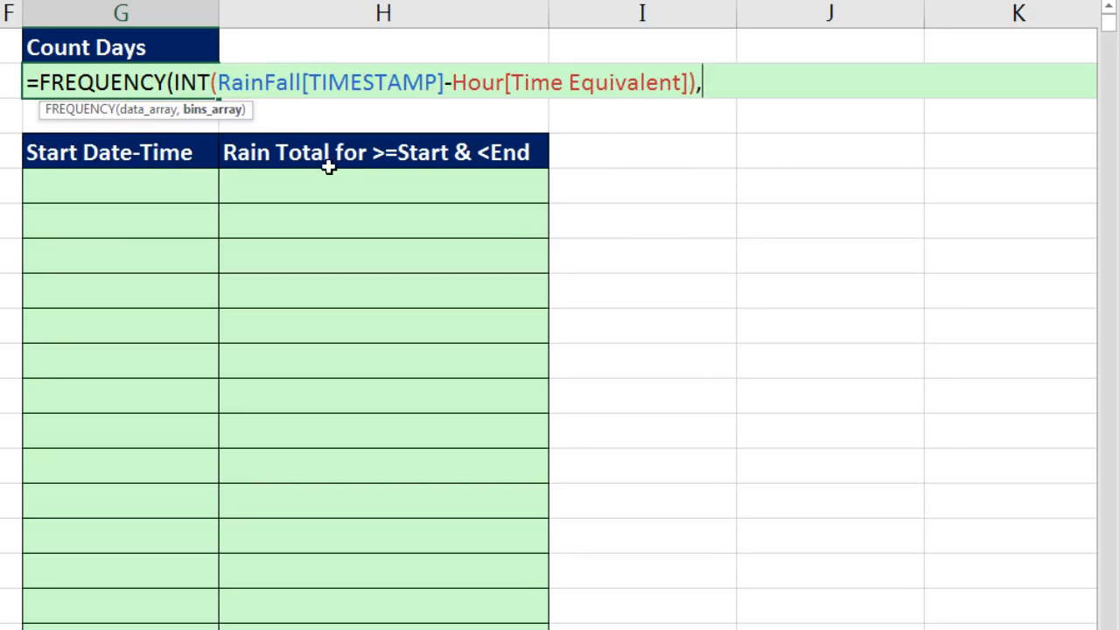
pyautogui.hotkey('ctrl', 'v')
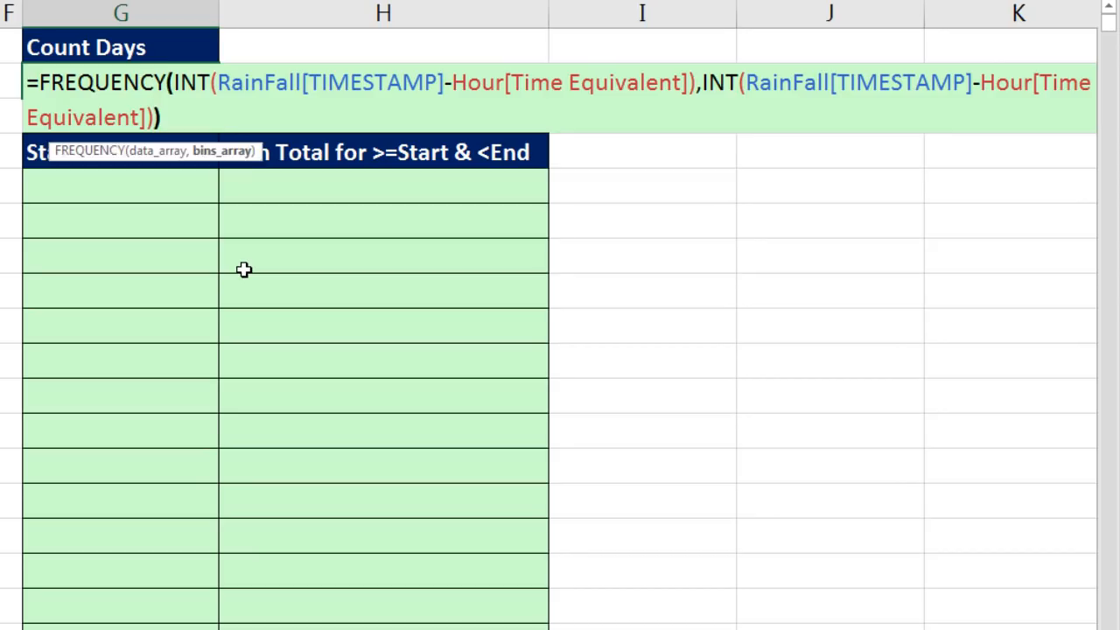
pyautogui.write(')')
pyautogui.press('F9')
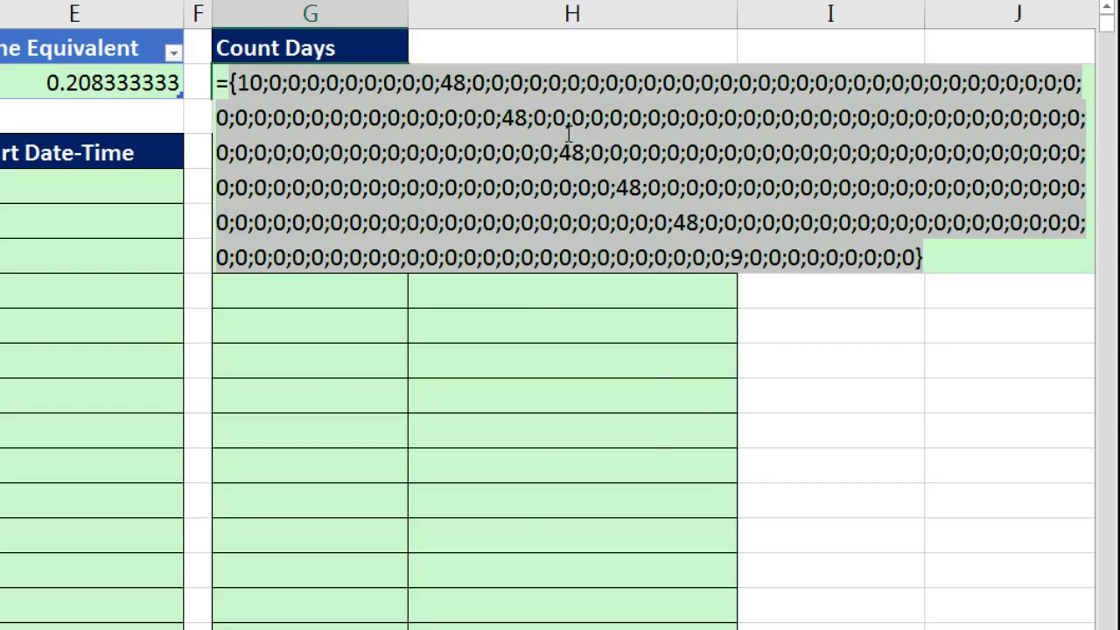
pyautogui.hotkey('ctrl', 'z')
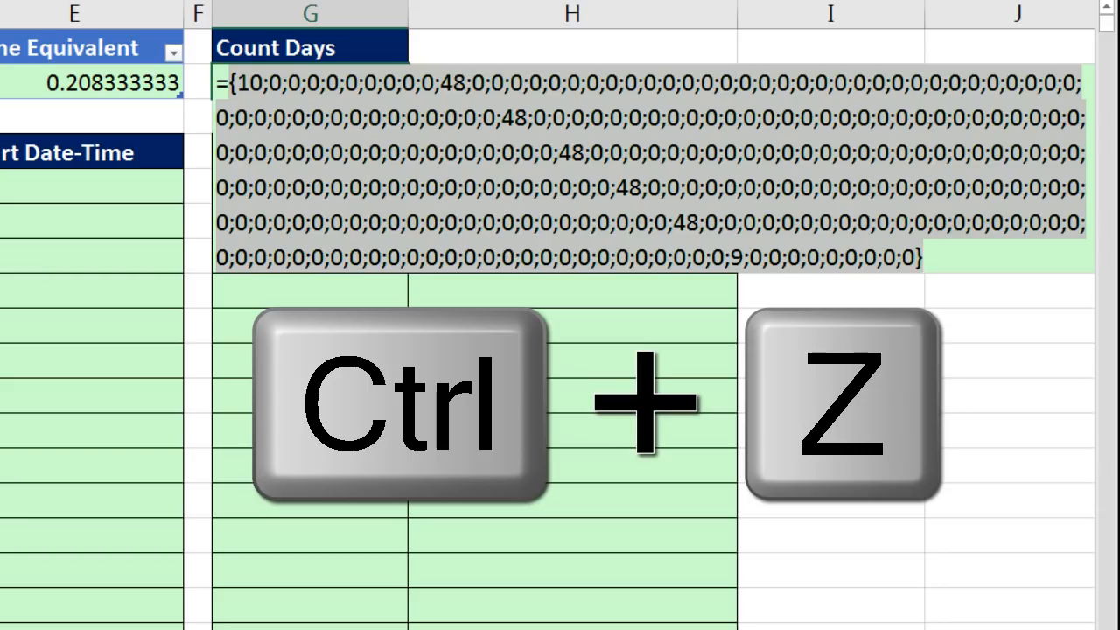
pyautogui.hotkey('ctrl', 'z')
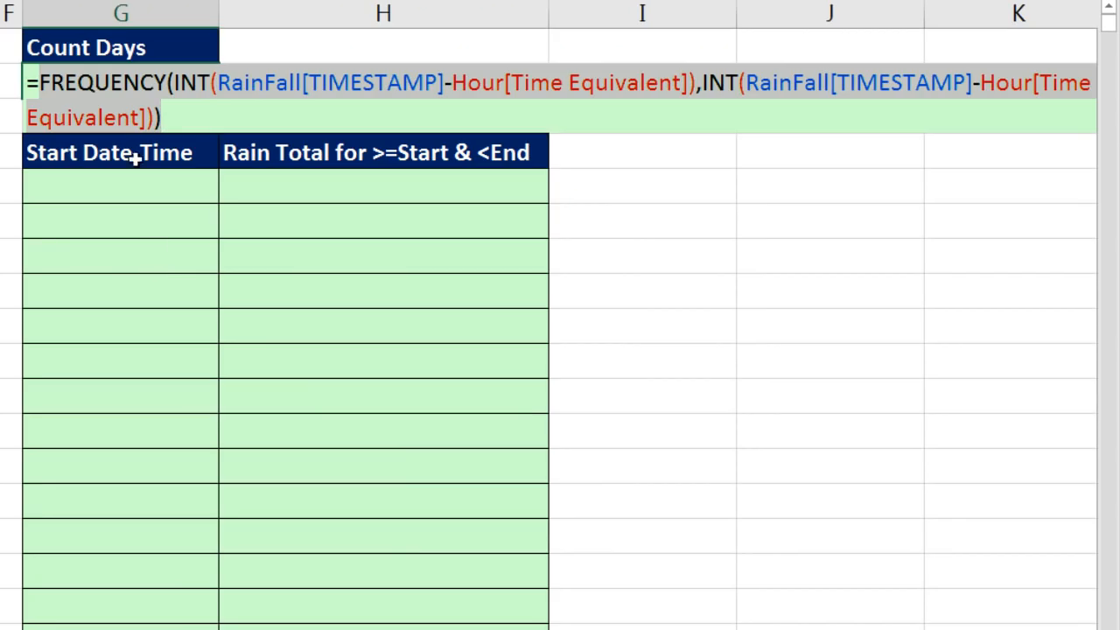
# Append >0 to the FREQUENCY formula in G2, evaluate it to check the TRUE/FALSE array, and restore the formula
pyautogui.click(181, 122)
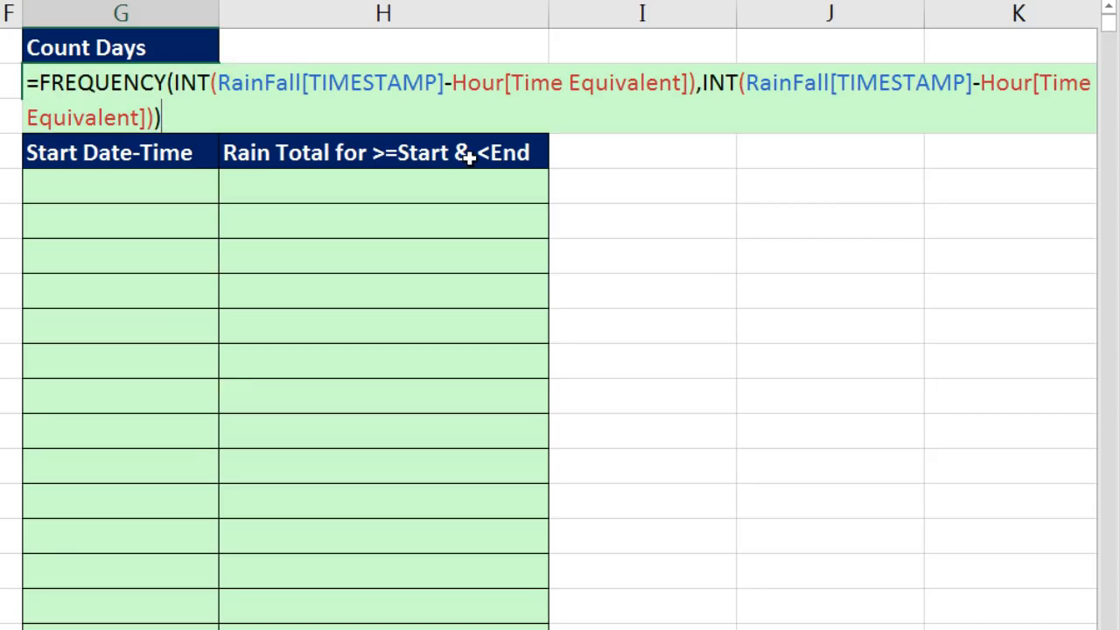
pyautogui.write('>0')
pyautogui.press('F9')
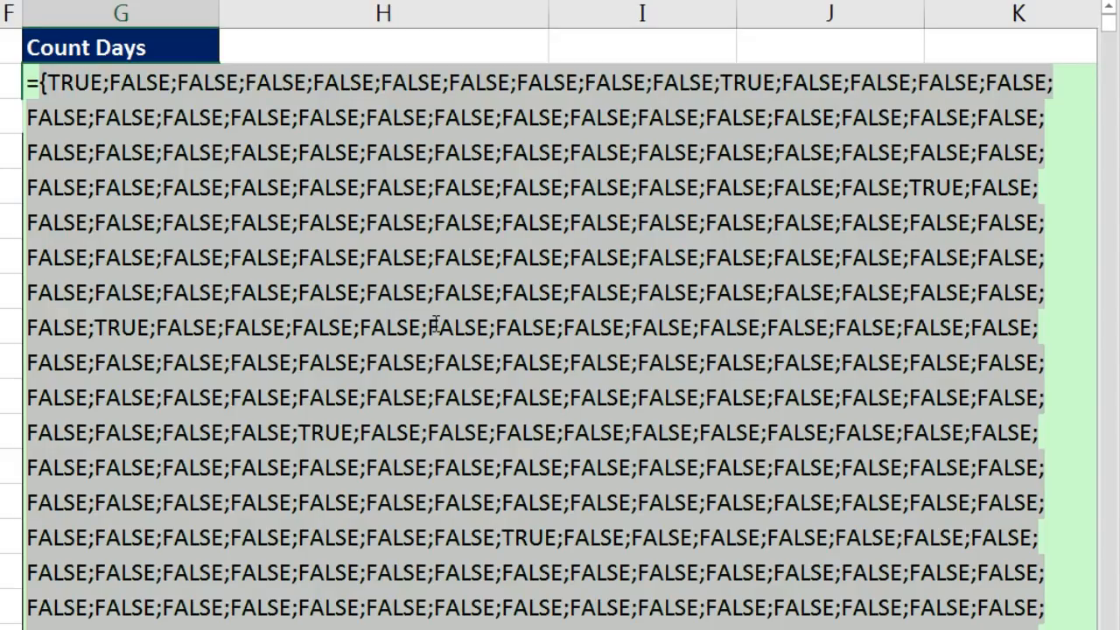
pyautogui.hotkey('ctrl', 'z')
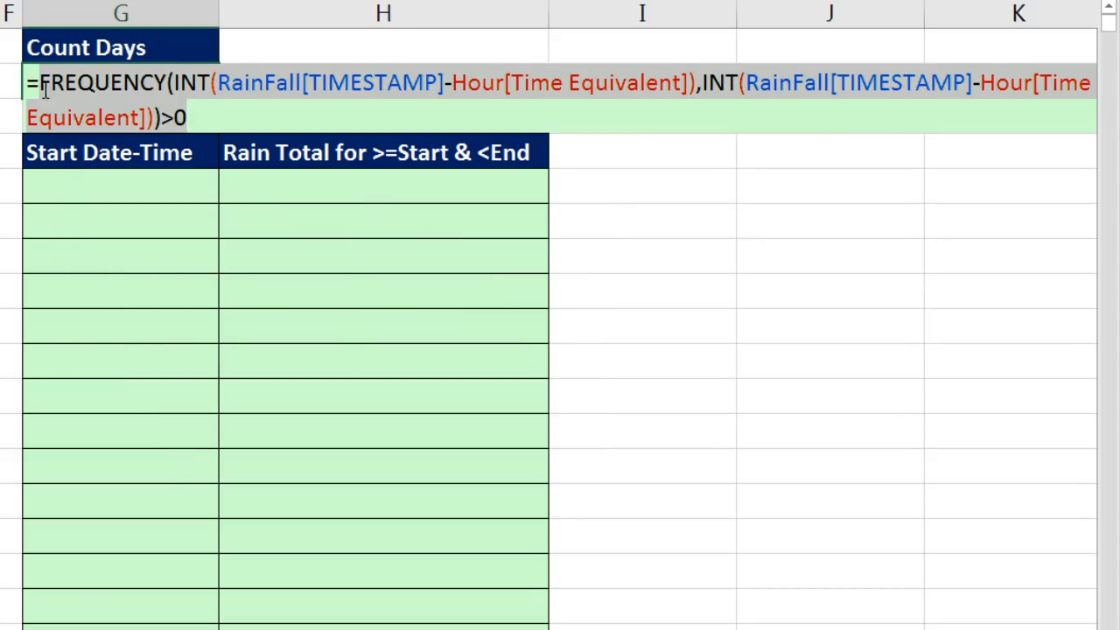
# Enclose the G2 comparison in parentheses with a double negative (--), evaluate it to check the ones and zeros, and restore the formula
pyautogui.click(44, 84)
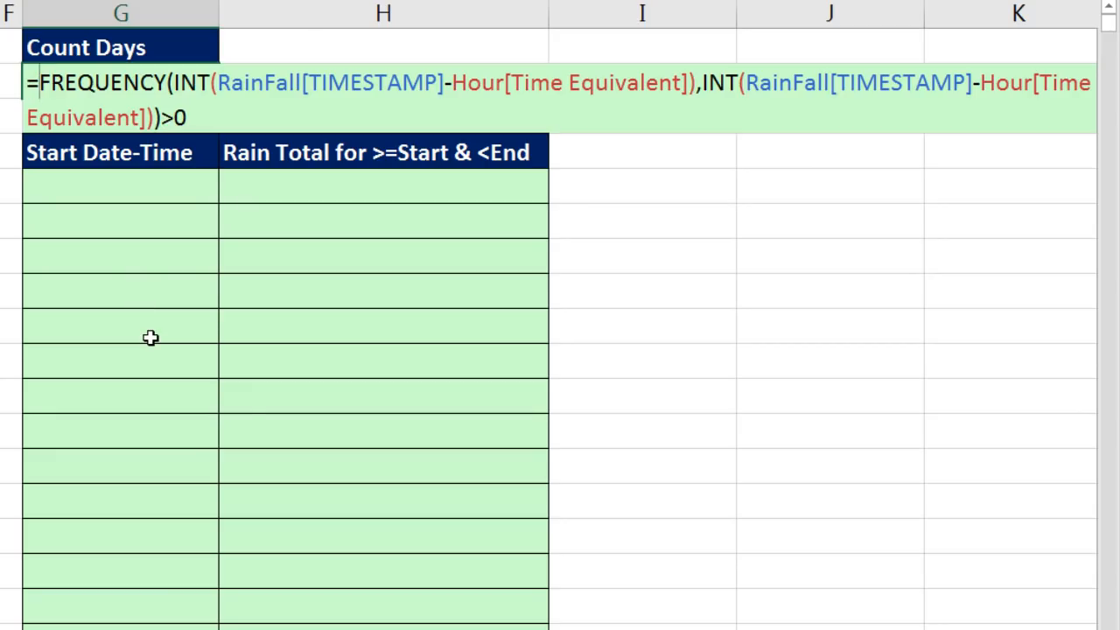
pyautogui.write('--(')
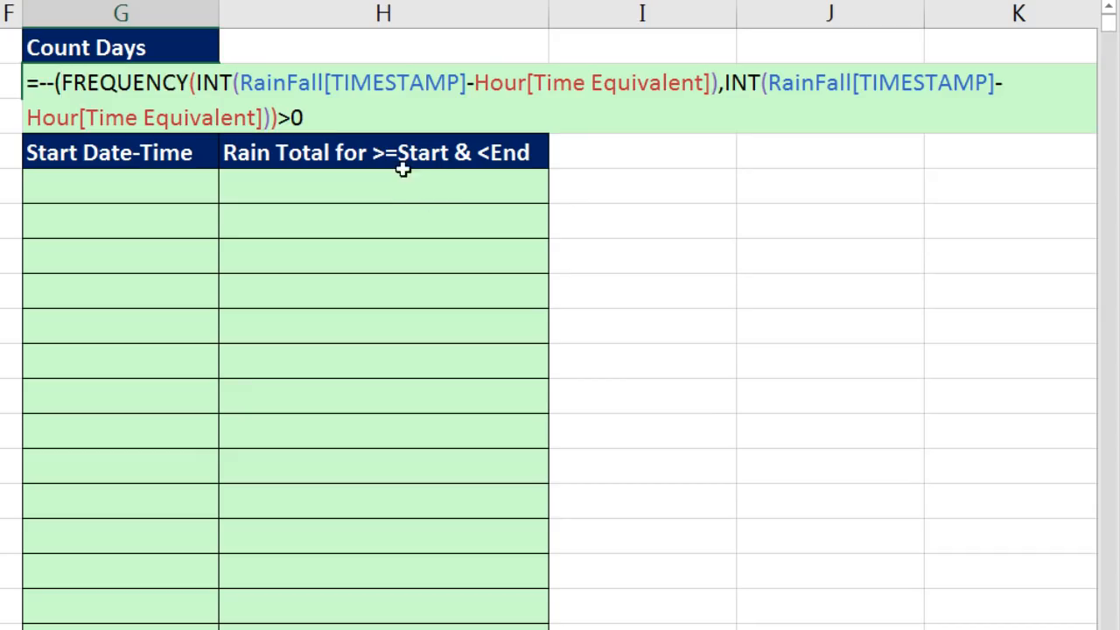
pyautogui.click(332, 115)
pyautogui.write(')')
pyautogui.press('F9')
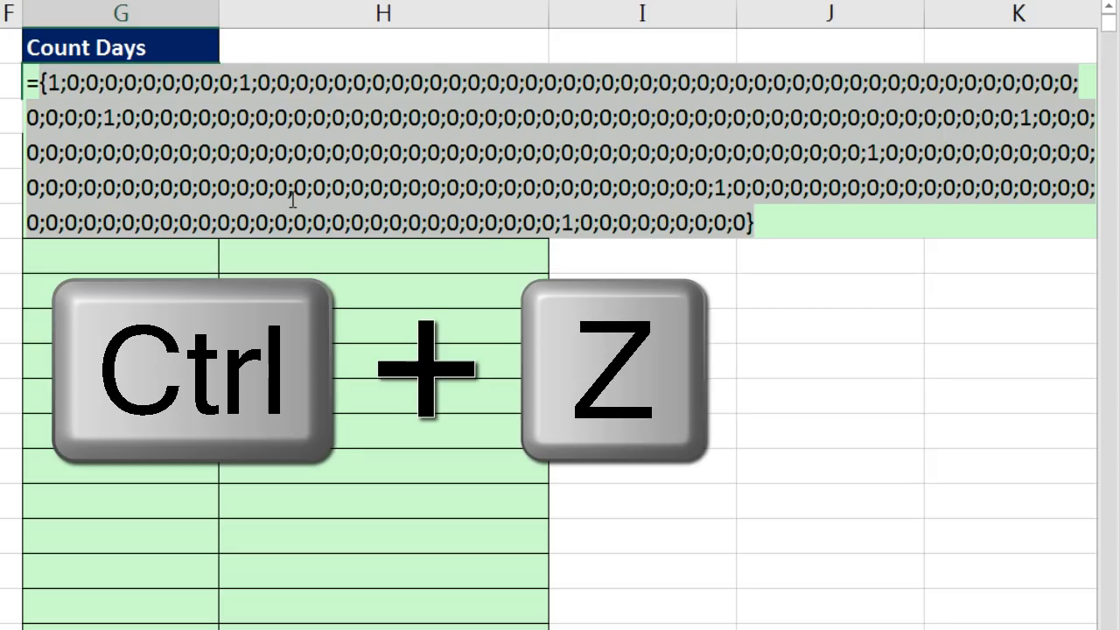
pyautogui.hotkey('ctrl', 'z')
# Wrap the G2 expression in SUM to total the array, and enter the Count Days formula
pyautogui.click(52, 84)
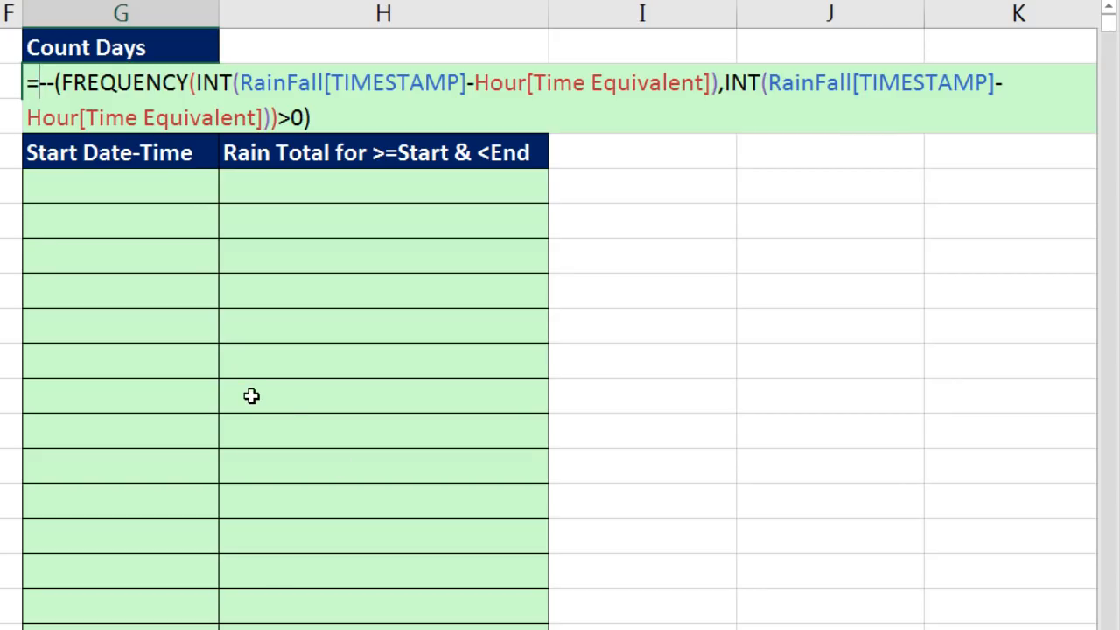
pyautogui.write('sum')
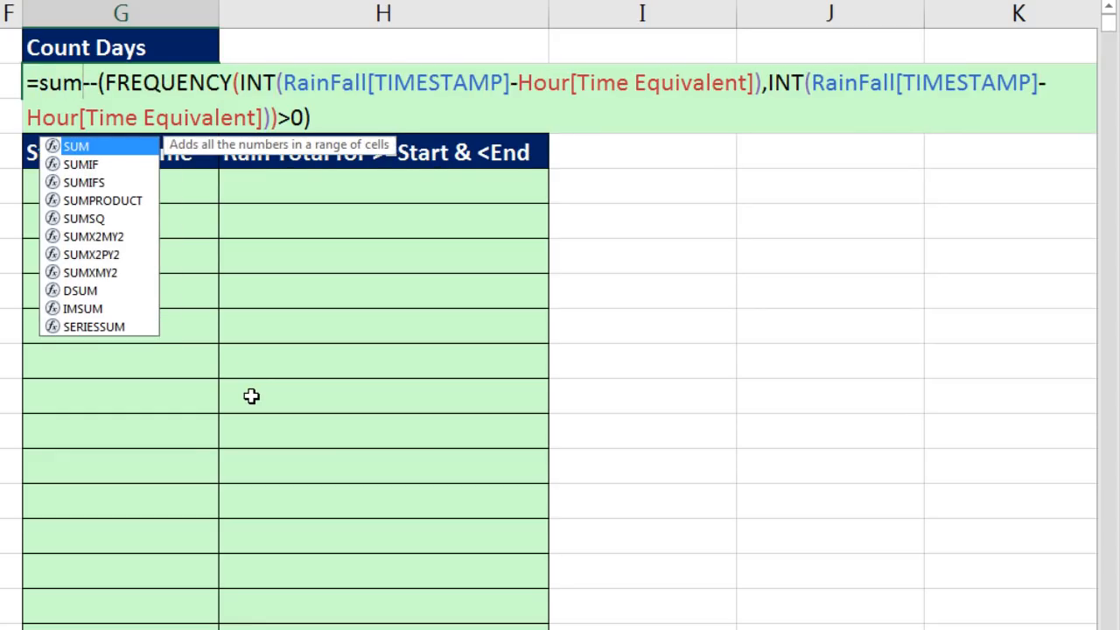
pyautogui.press('Tab')
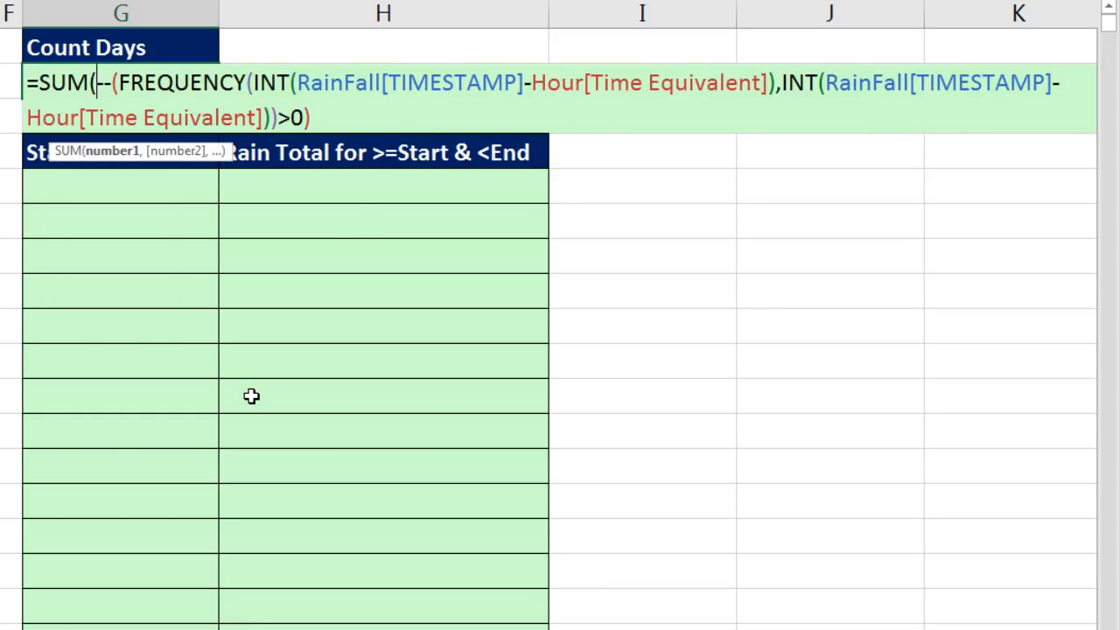
pyautogui.press('End')
pyautogui.write(')')
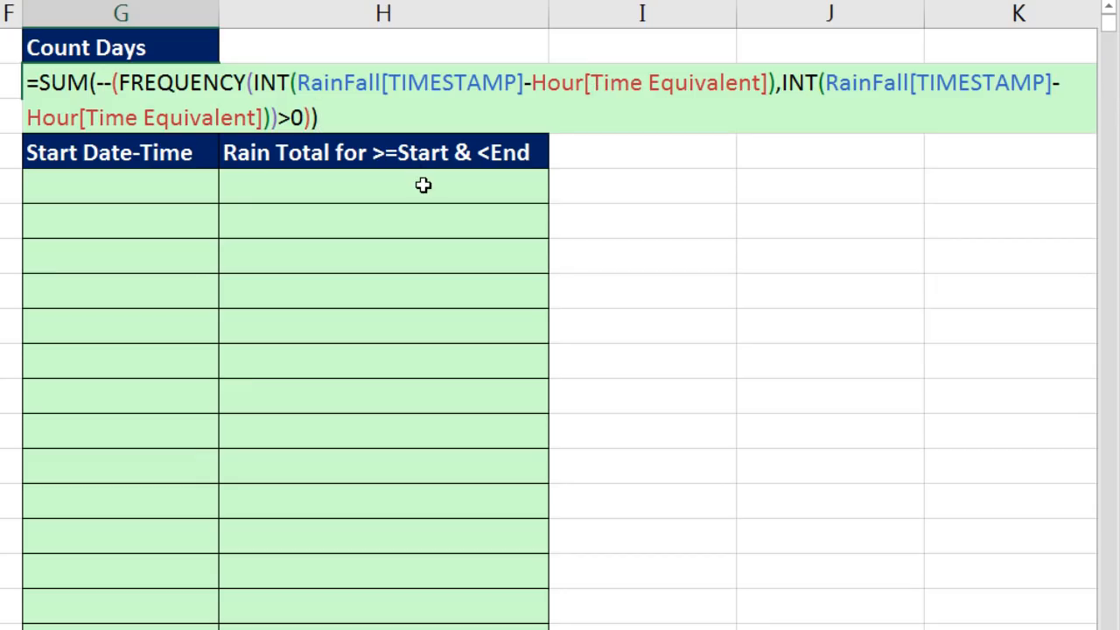
pyautogui.press('Return')
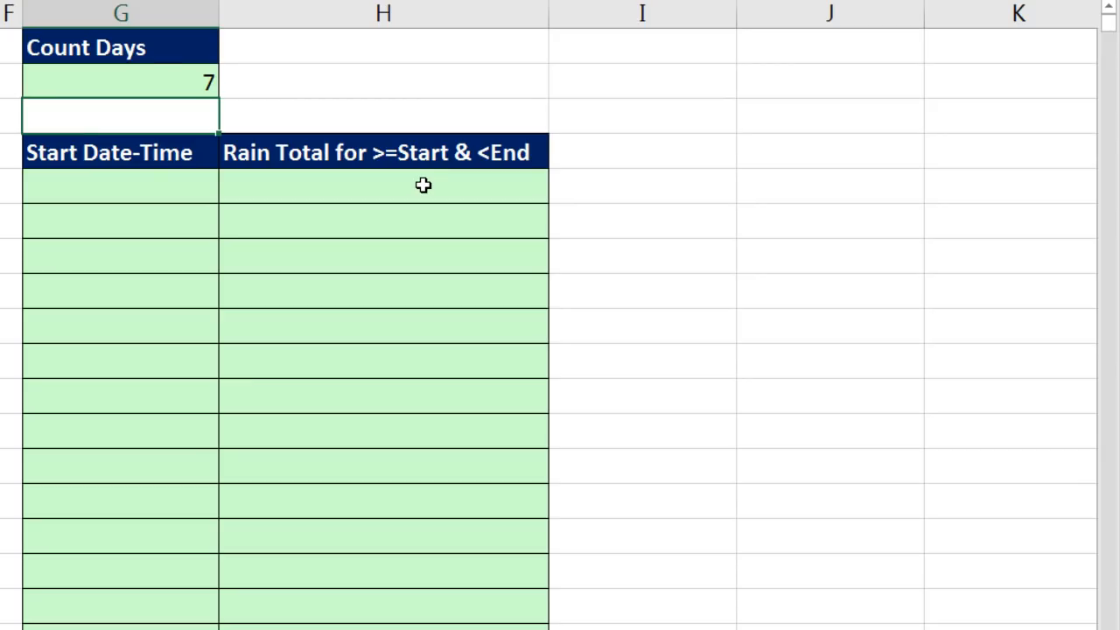
# Copy the full Count Days formula text from G2 and paste it into H2 for an alternative version
pyautogui.doubleClick(157, 78)
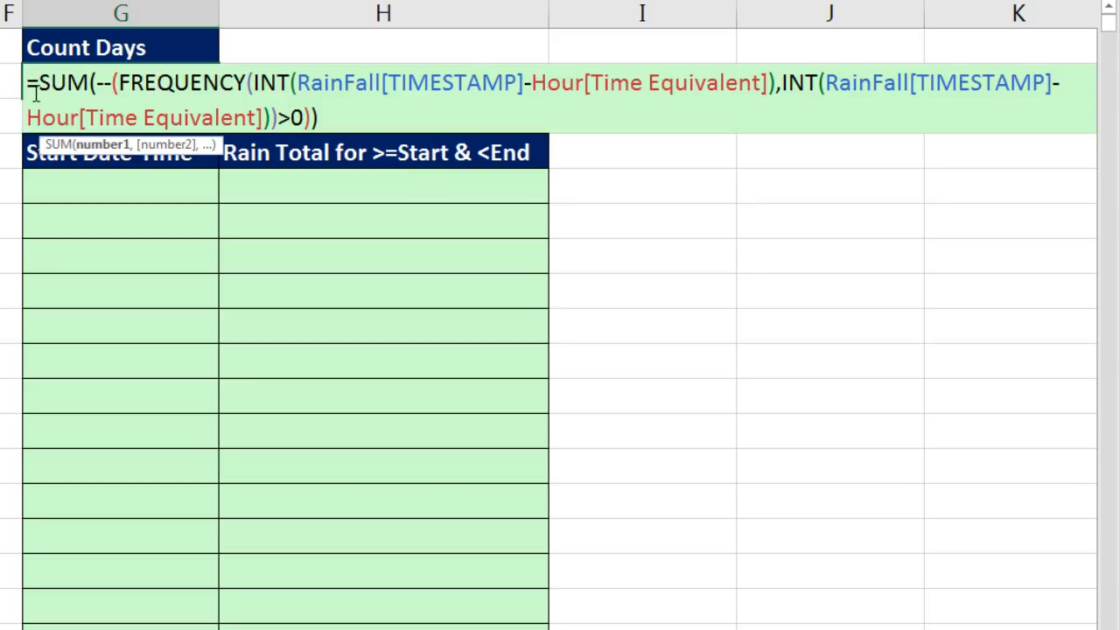
pyautogui.moveTo(29, 84); pyautogui.dragTo(488, 140)
pyautogui.hotkey('ctrl', 'c')
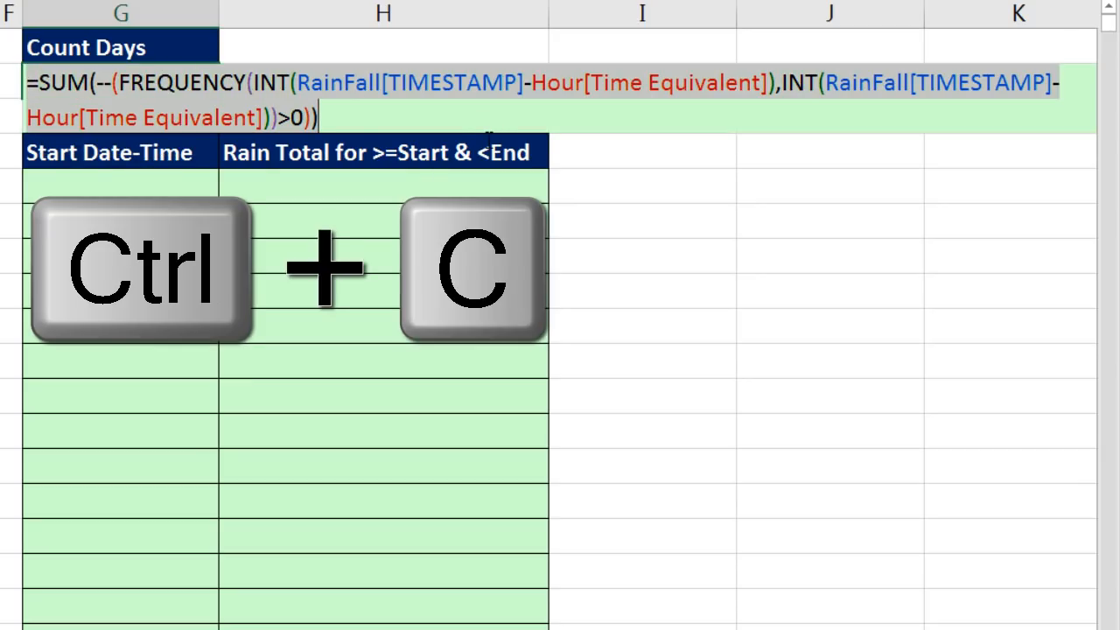
pyautogui.press('Escape')
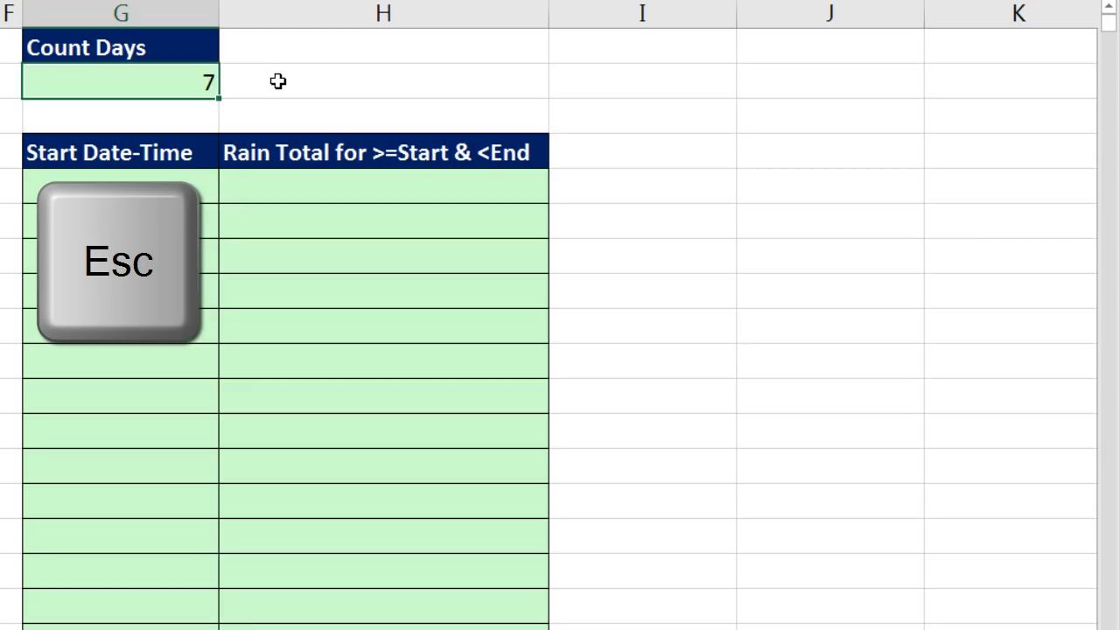
pyautogui.doubleClick(277, 81)
pyautogui.hotkey('ctrl', 'v')
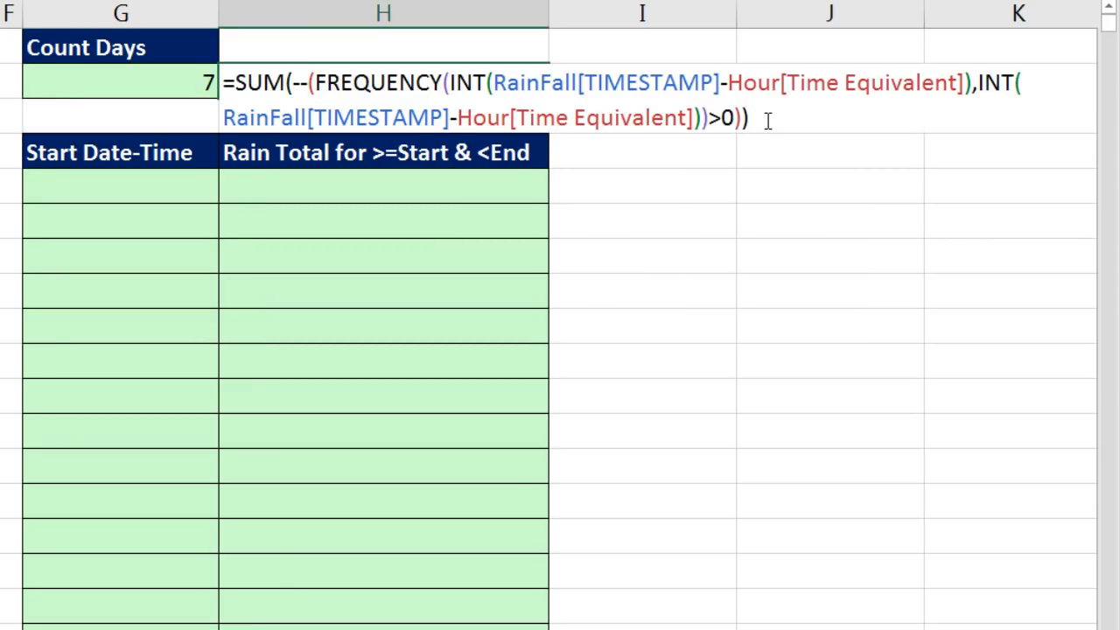
# Strip the SUM, double negative and >0 from the H2 formula, evaluate the remaining FREQUENCY to view its array, and restore the formula
pyautogui.press('BackSpace')
pyautogui.press('BackSpace')
pyautogui.press('BackSpace')
pyautogui.press('BackSpace')
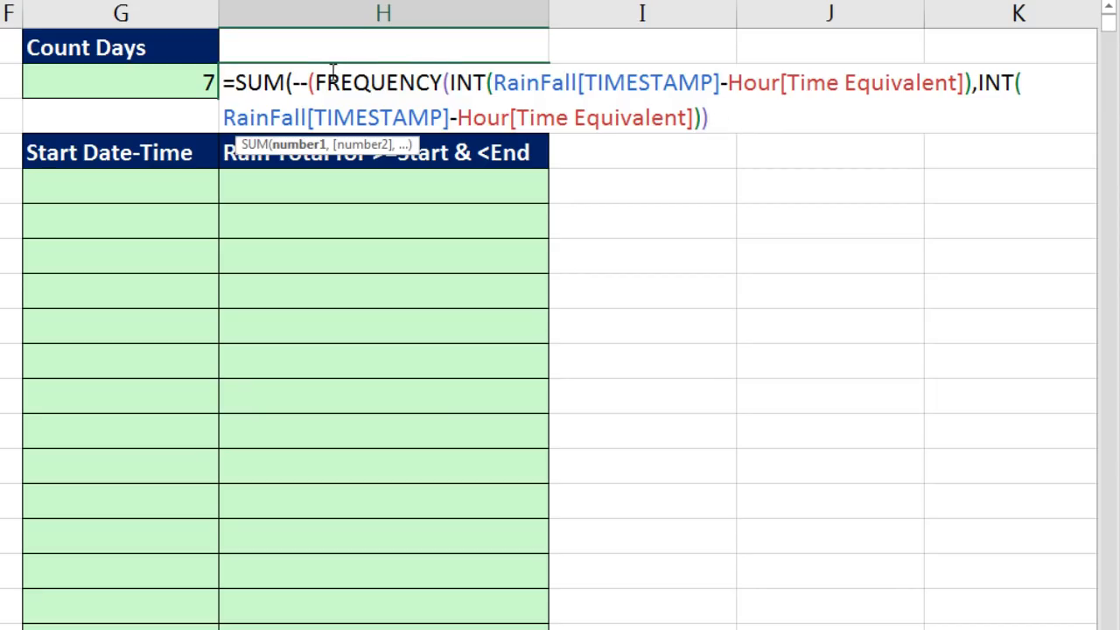
pyautogui.moveTo(316, 82); pyautogui.dragTo(234, 82)
pyautogui.press('BackSpace')
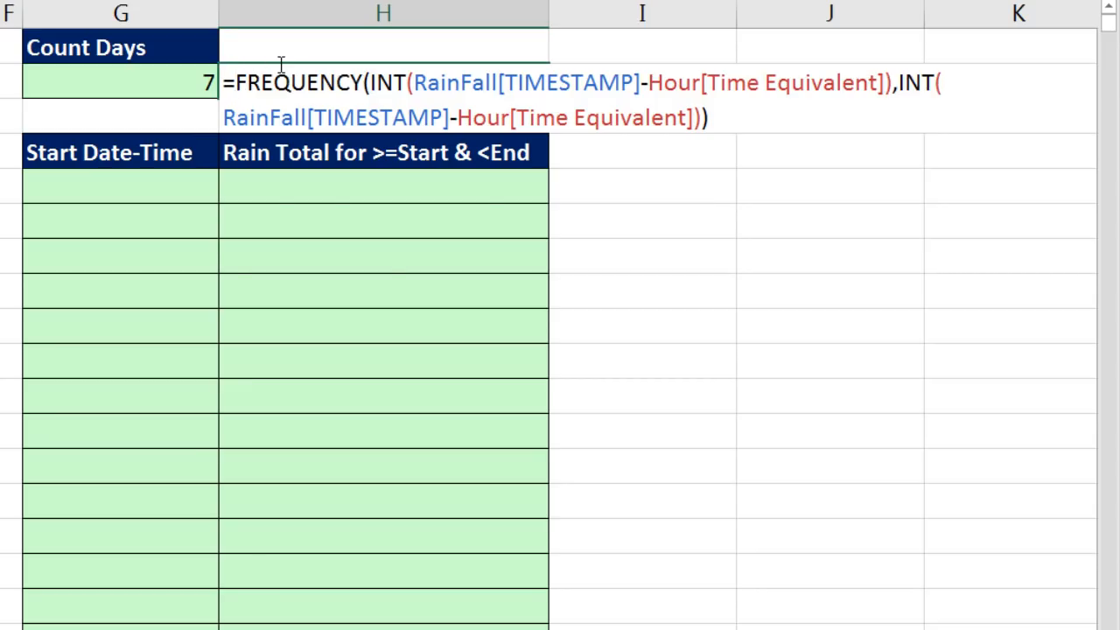
pyautogui.press('F9')
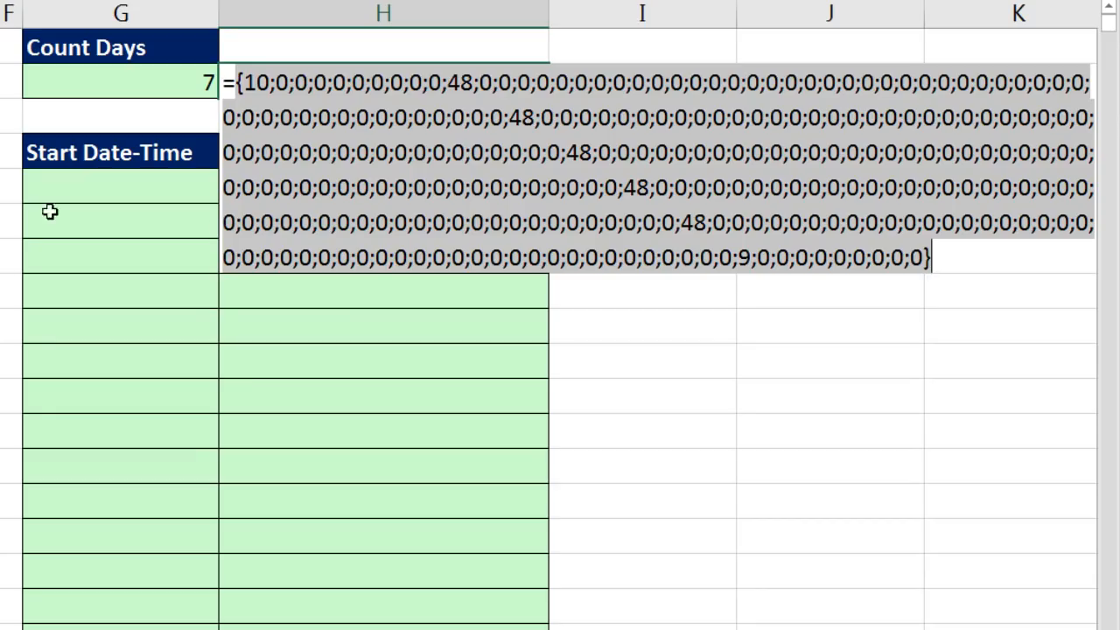
pyautogui.hotkey('ctrl', 'z')
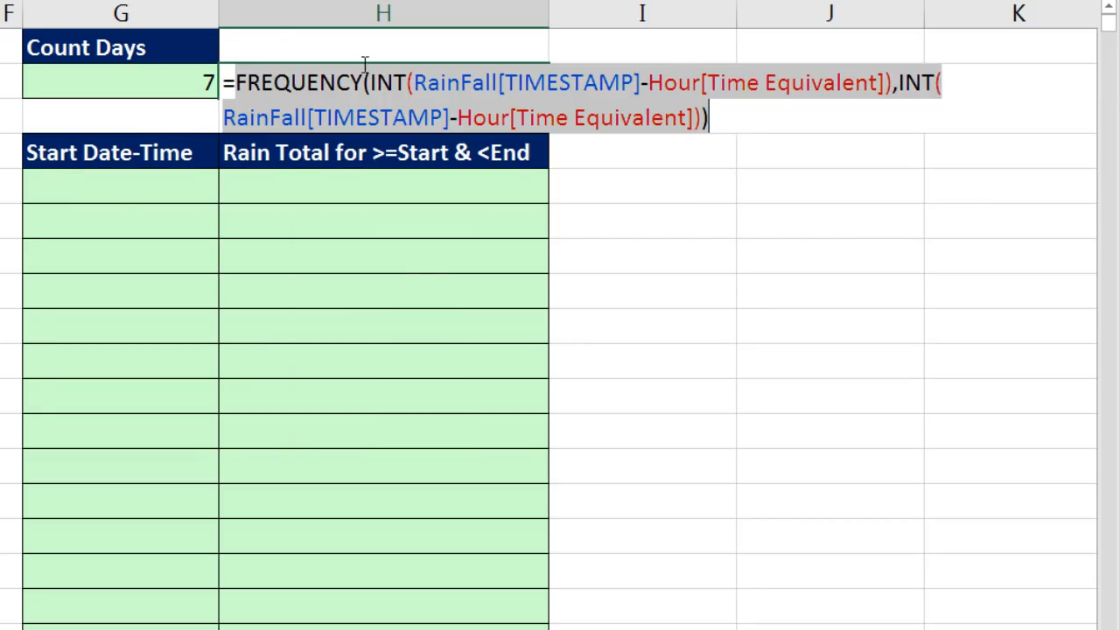
# Wrap the FREQUENCY expression in H2 in the SIGN function, evaluate it to view the resulting array, and restore the formula
pyautogui.click(236, 82)
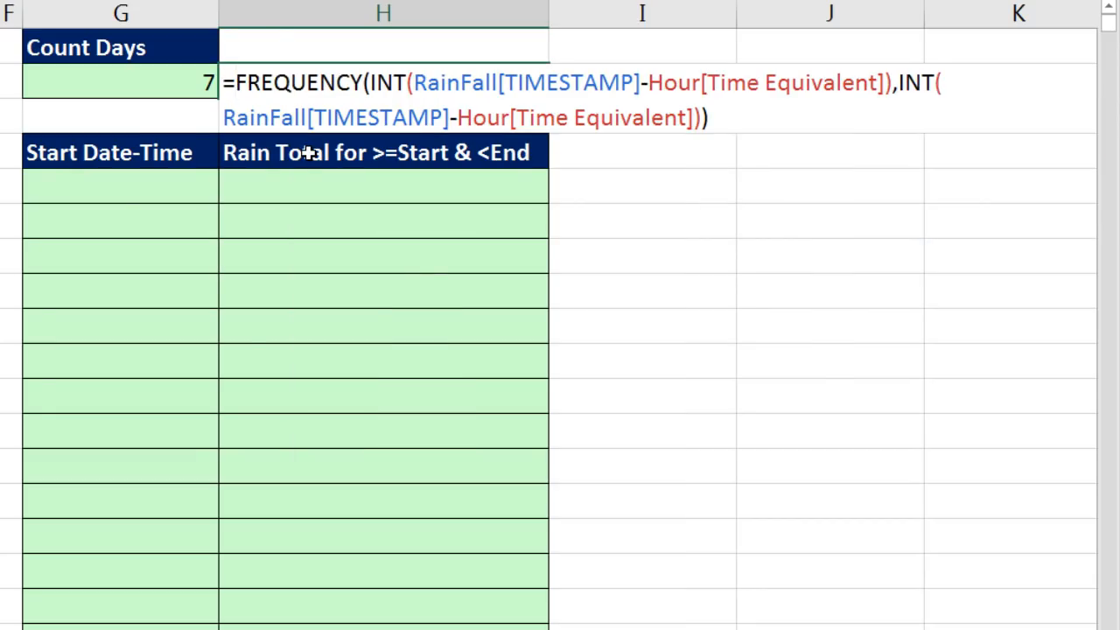
pyautogui.write('sig')
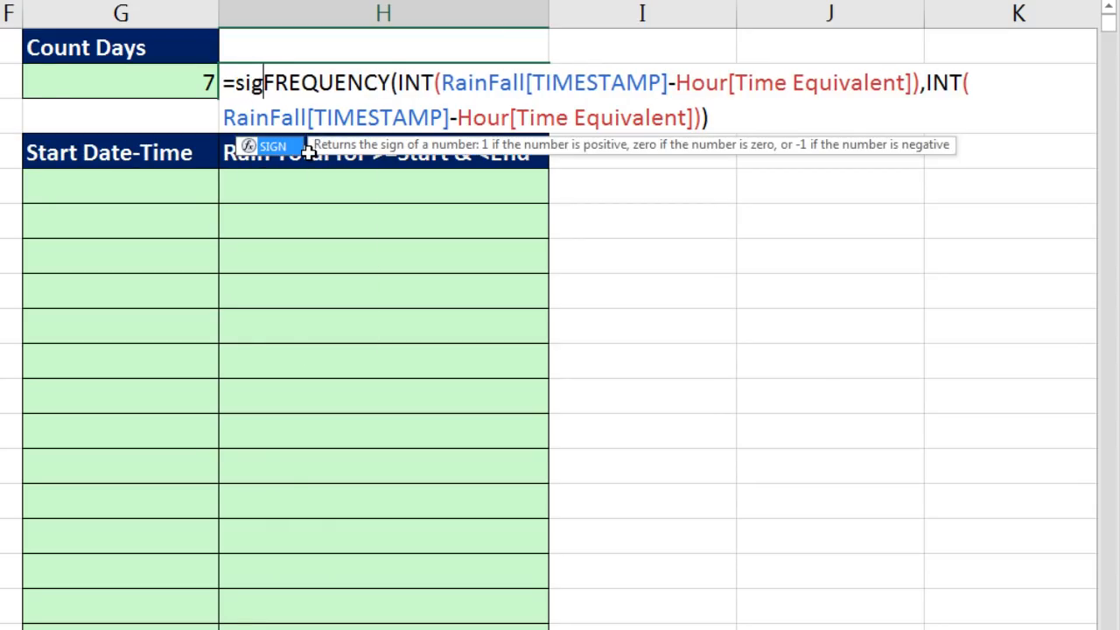
pyautogui.press('Tab')
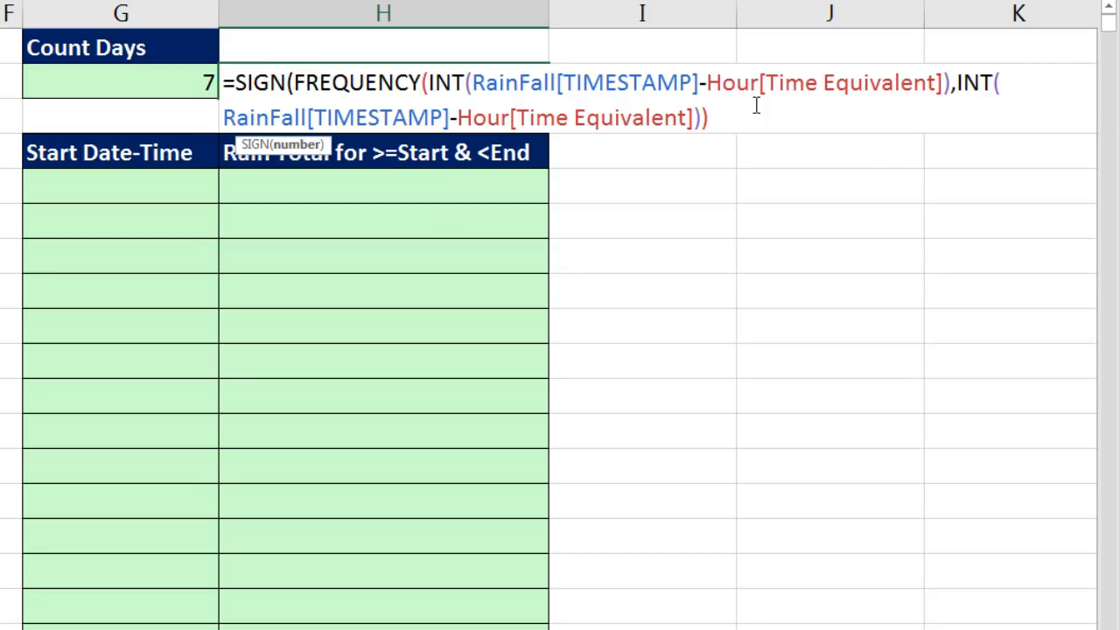
pyautogui.write(')')
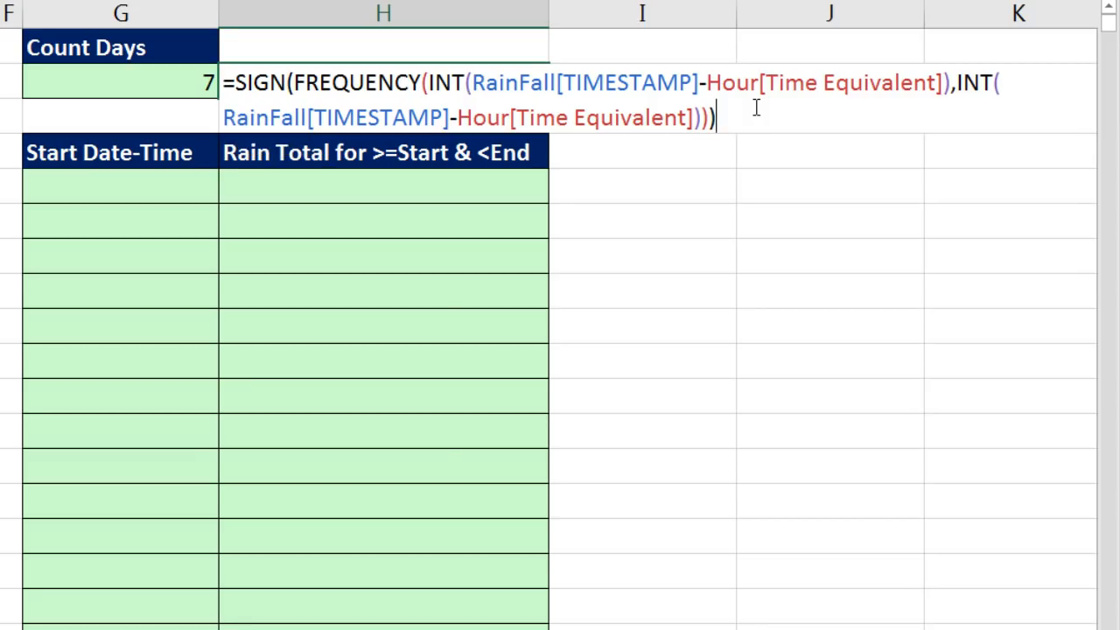
pyautogui.press('F9')
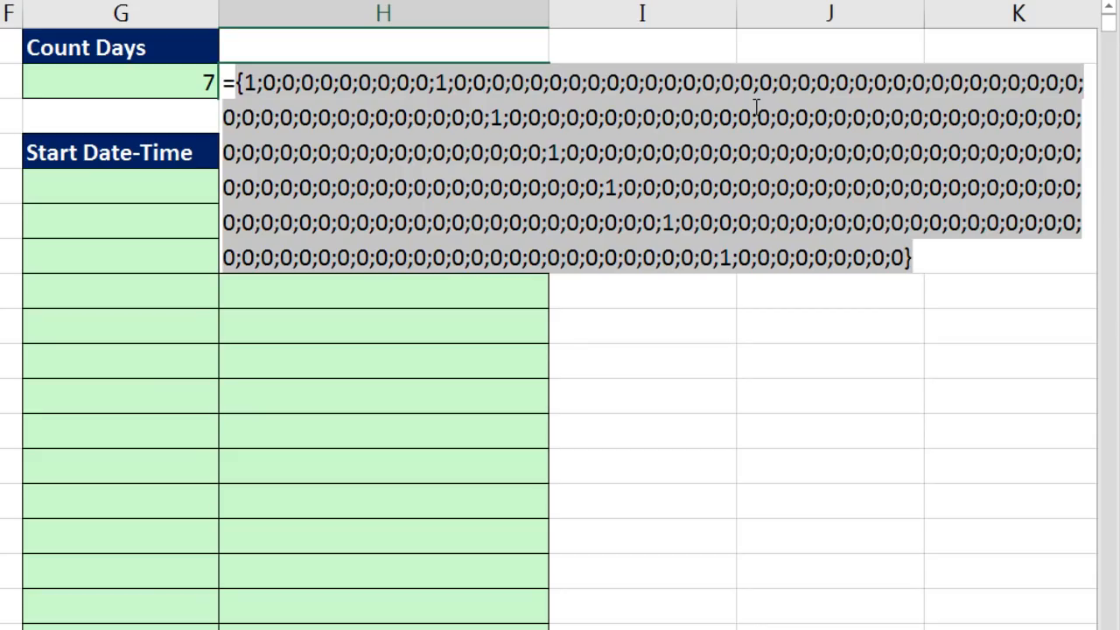
pyautogui.hotkey('ctrl', 'z')
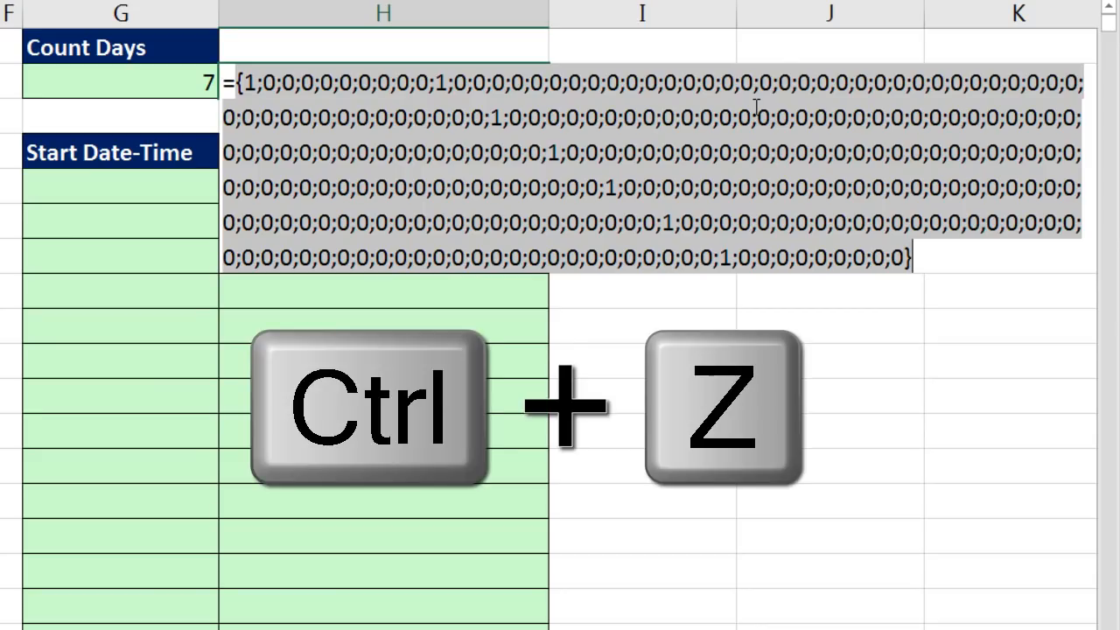
# Examine the SIGN argument in H2, wrap the whole expression in SUM, and enter the alternative count formula
pyautogui.click(295, 82)
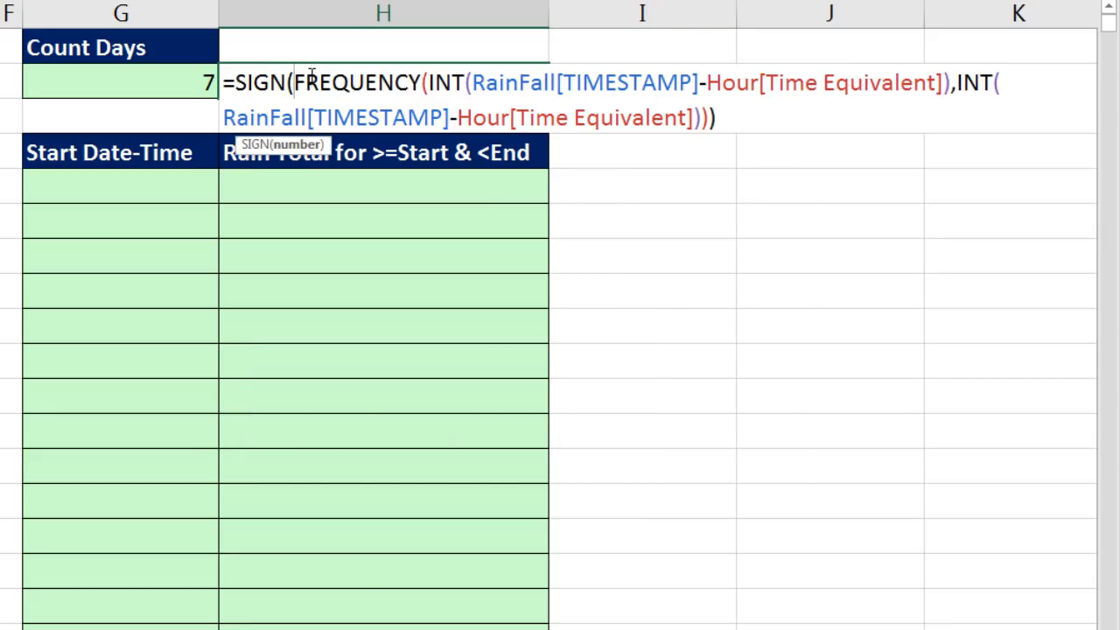
pyautogui.click(284, 146)
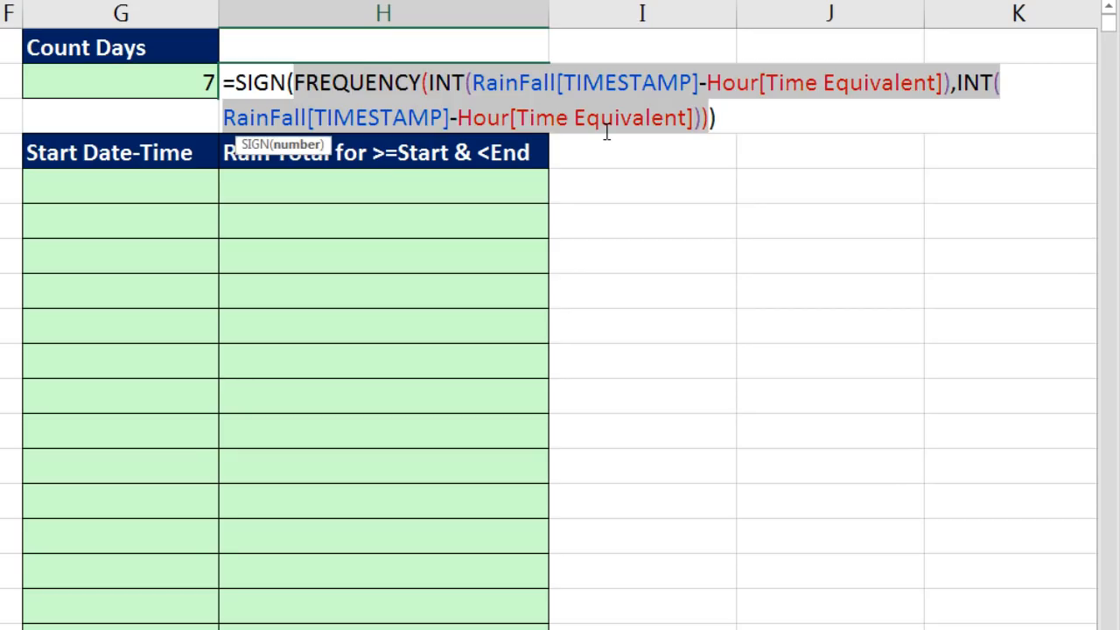
pyautogui.click(234, 82)
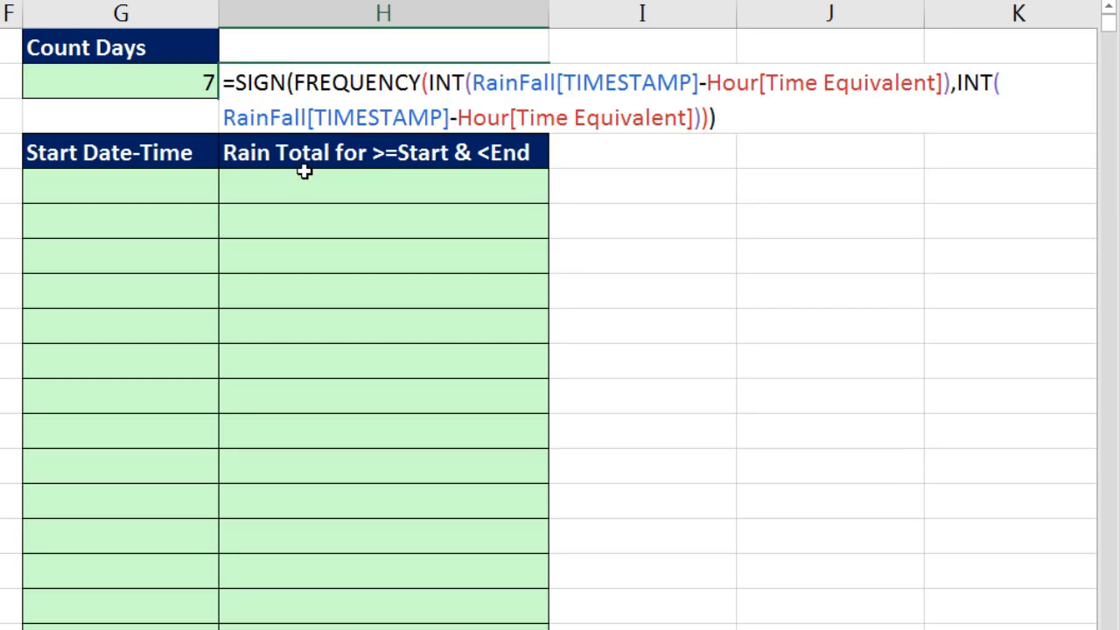
pyautogui.write('sum')
pyautogui.press('Tab')
pyautogui.click(754, 117)
pyautogui.write(')')
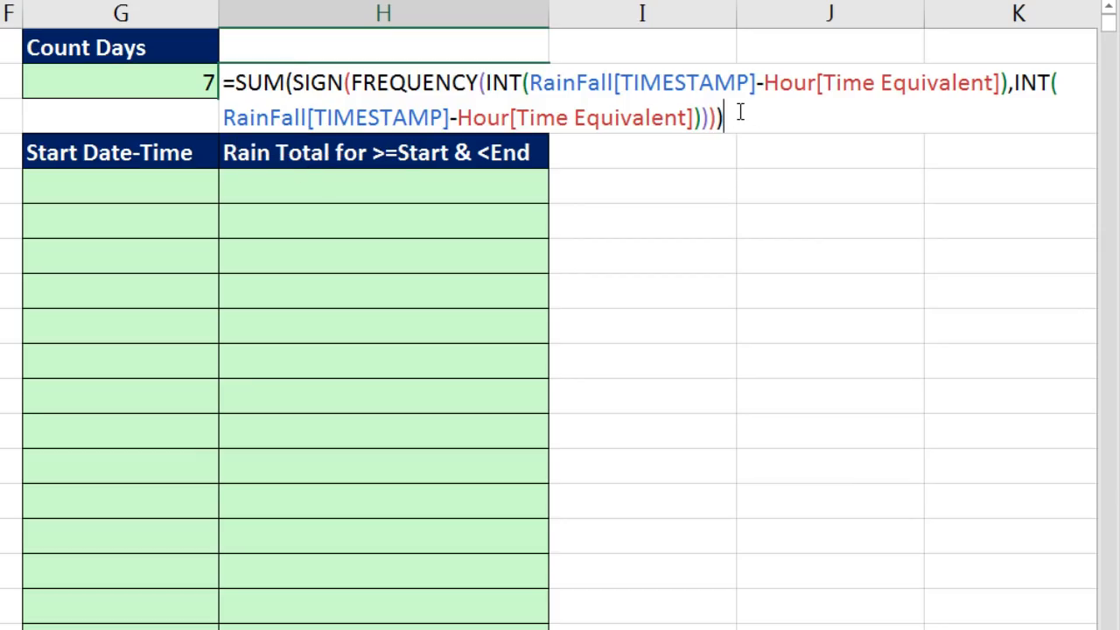
pyautogui.hotkey('ctrl', 'Return')
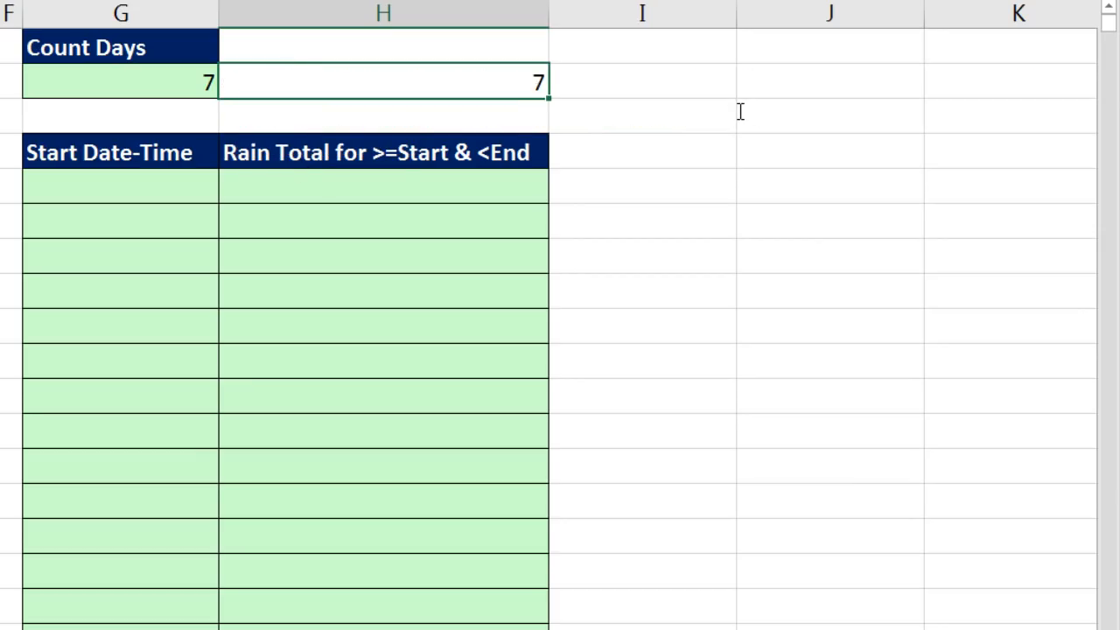
# Copy SUM's entire SIGN(FREQUENCY(...)) argument from the H2 formula and leave the formula intact
pyautogui.doubleClick(405, 81)
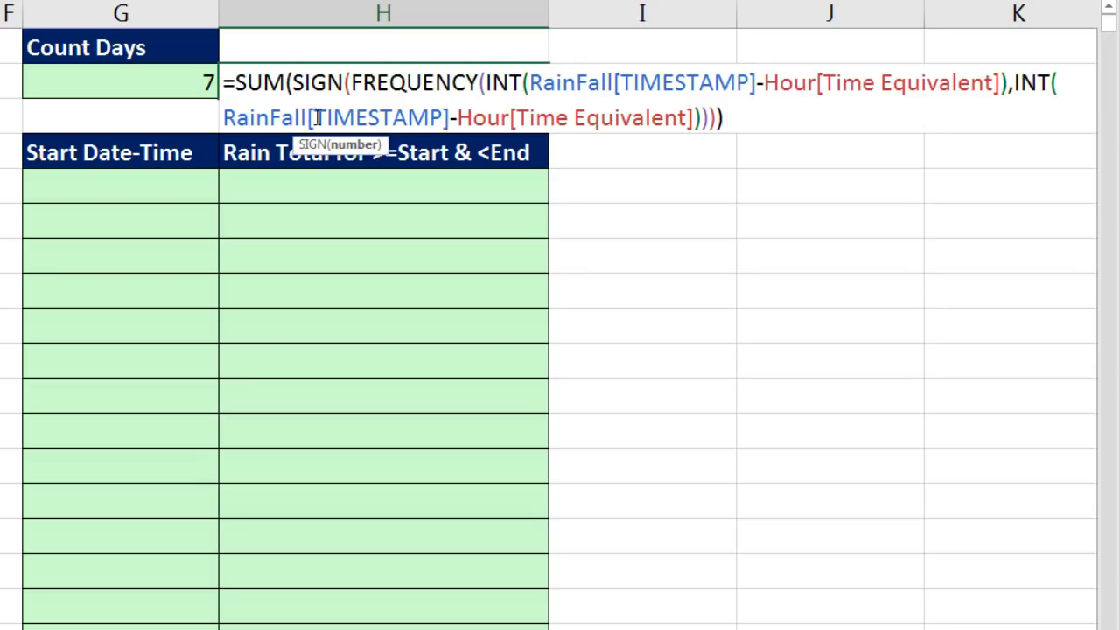
pyautogui.click(294, 82)
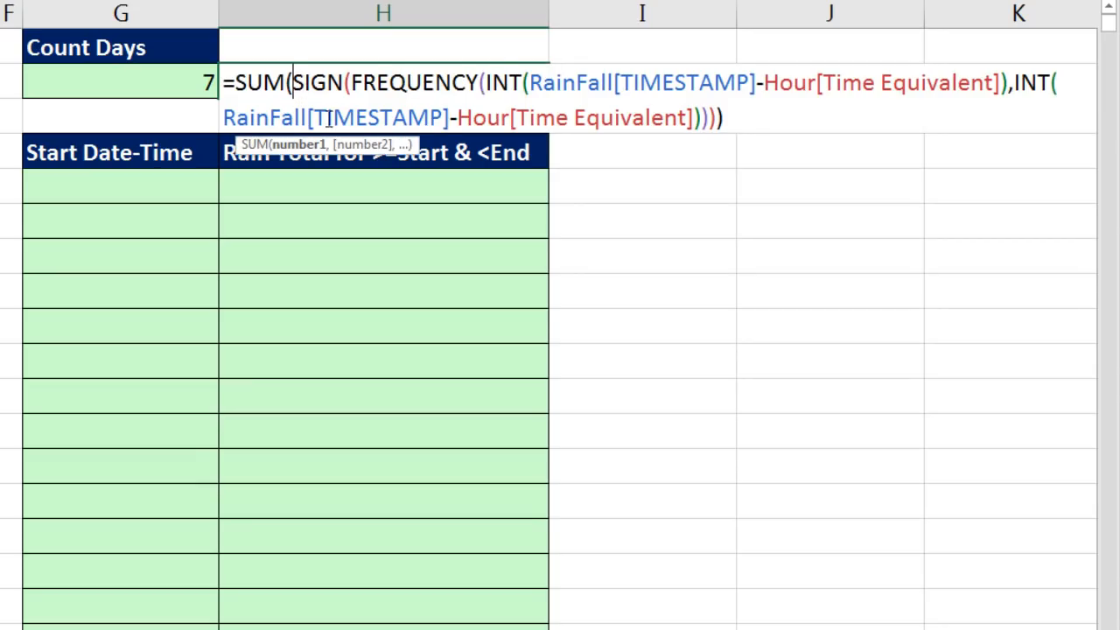
pyautogui.click(301, 145)
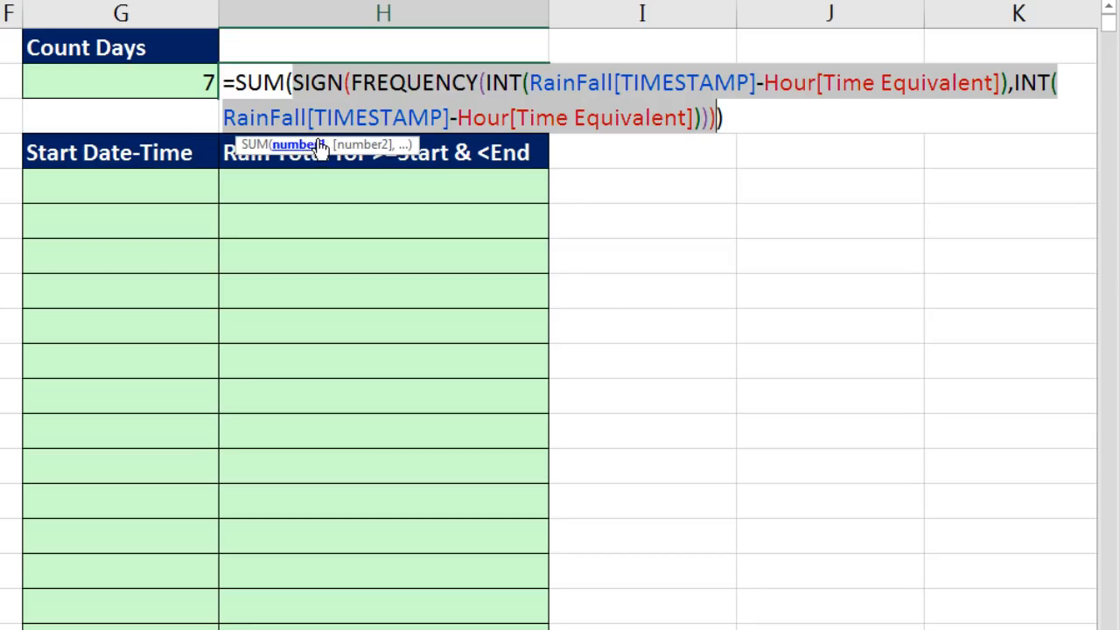
pyautogui.hotkey('ctrl', 'c')
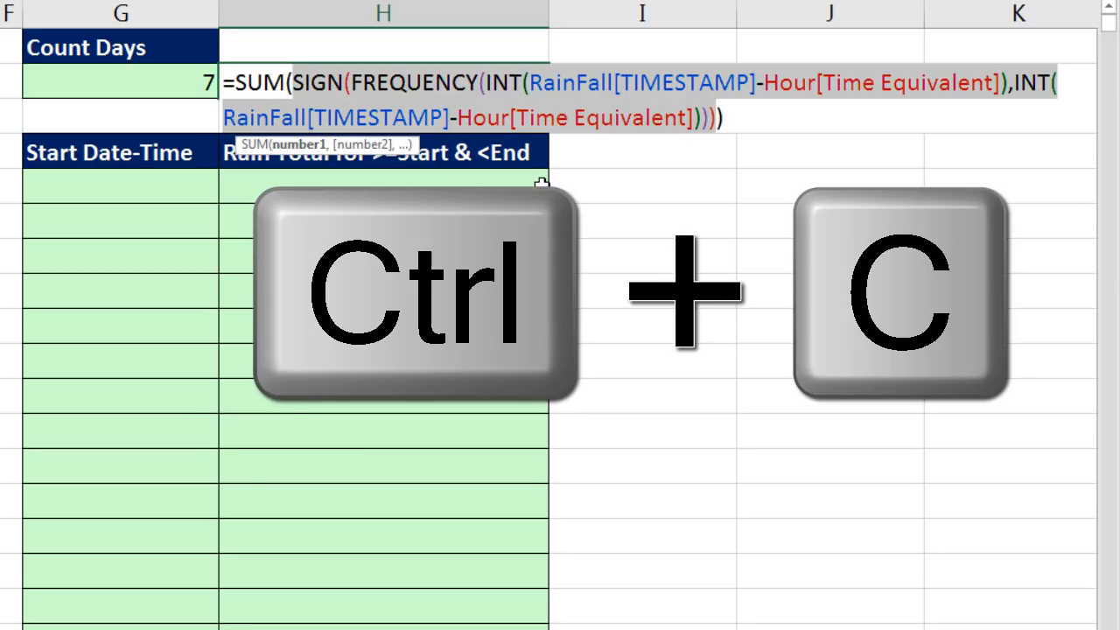
pyautogui.press('Return')
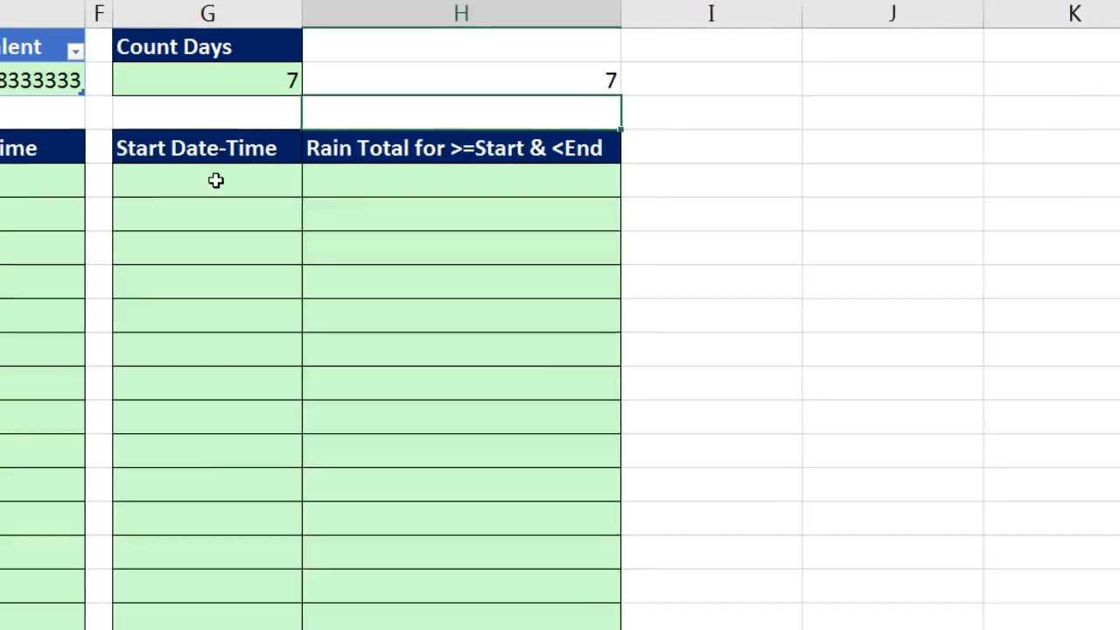
# Paste the copied SIGN expression after an equals sign in G5, evaluate it to view its array, and restore it
pyautogui.click(215, 181)
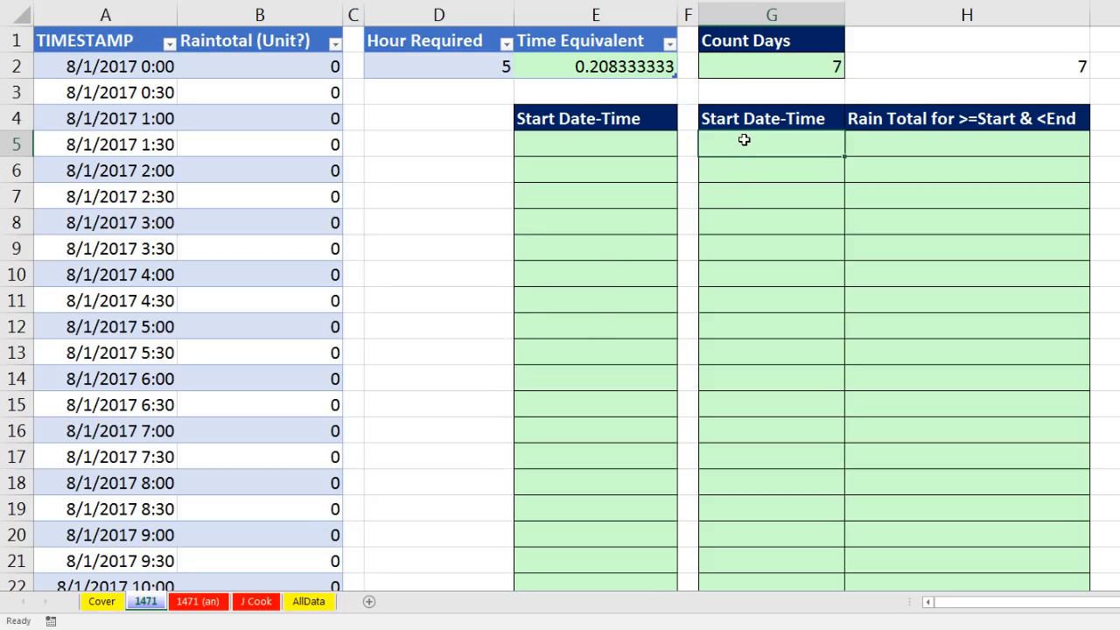
pyautogui.moveTo(753, 144); pyautogui.dragTo(740, 370)
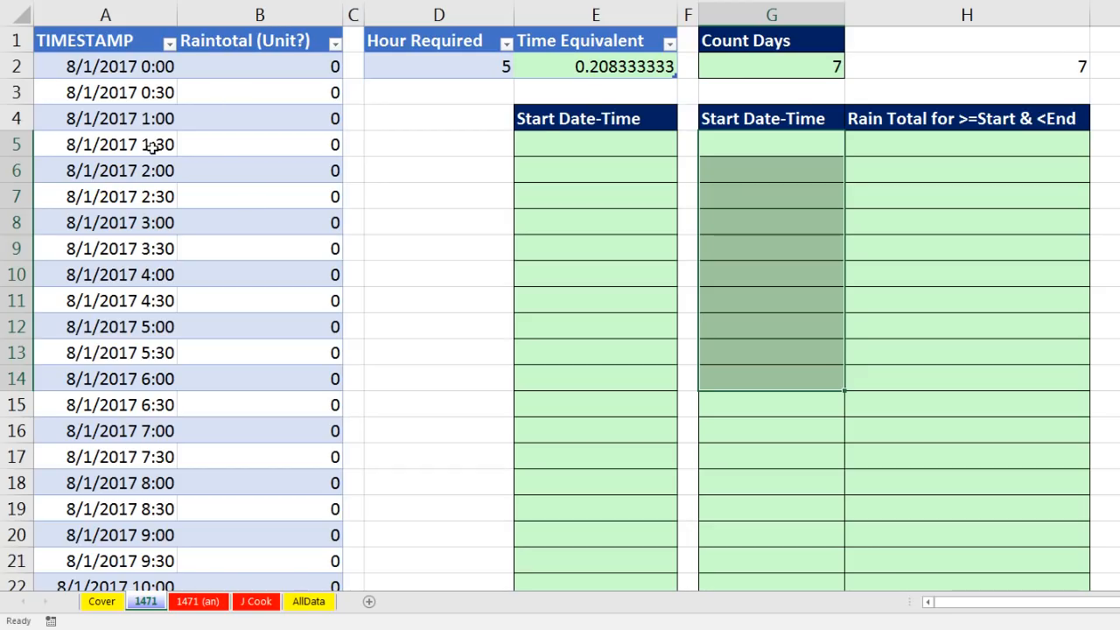
pyautogui.click(574, 144)
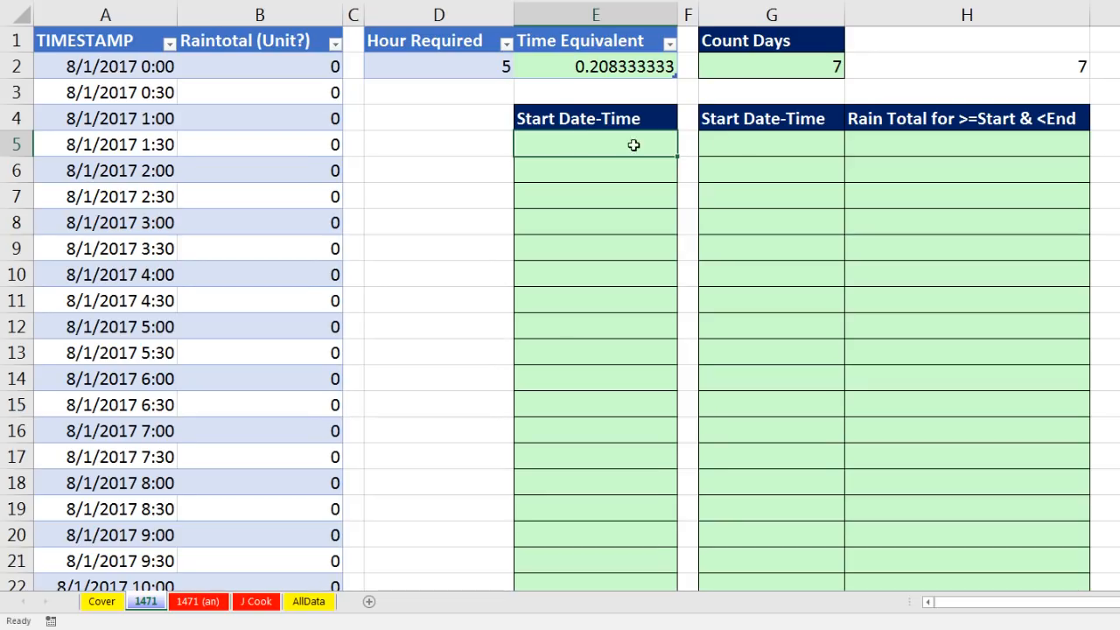
pyautogui.click(721, 144)
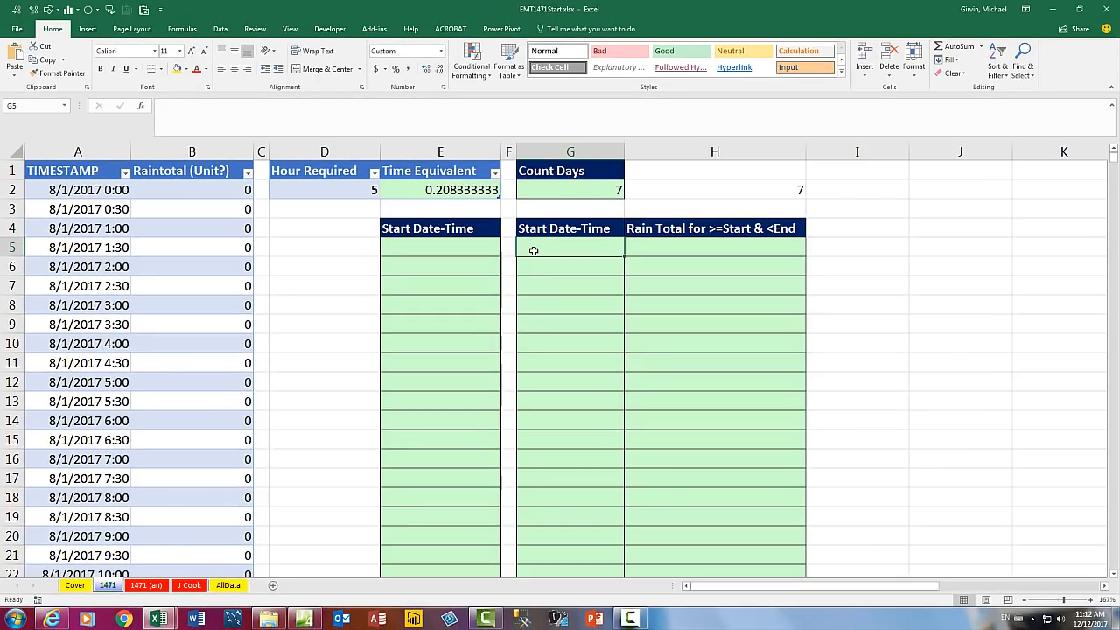
pyautogui.write('=')
pyautogui.hotkey('ctrl', 'v')
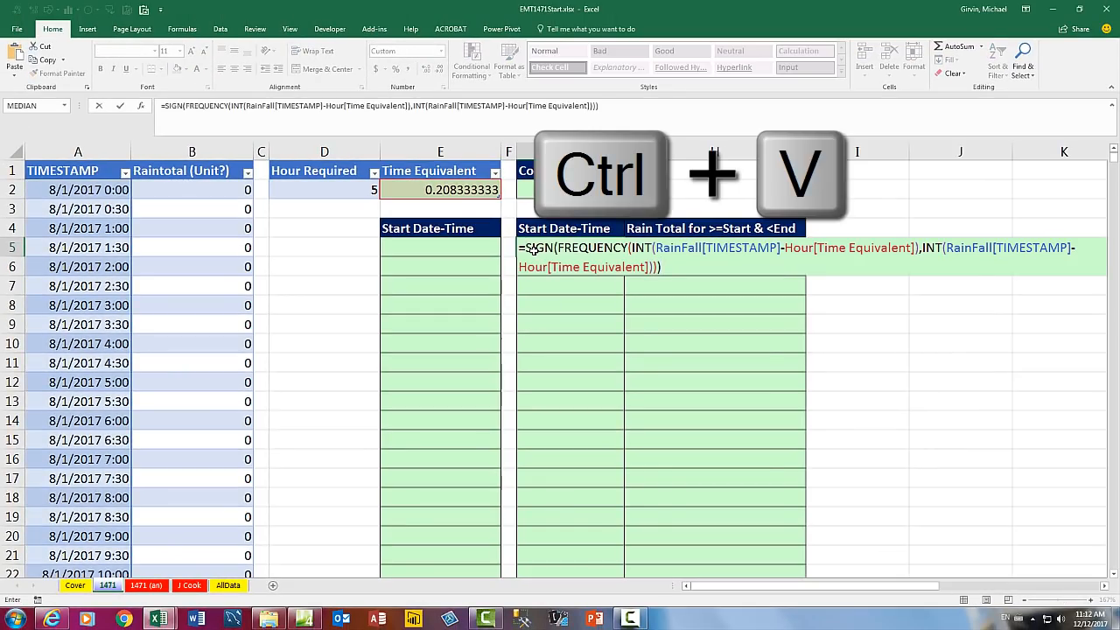
pyautogui.press('F9')
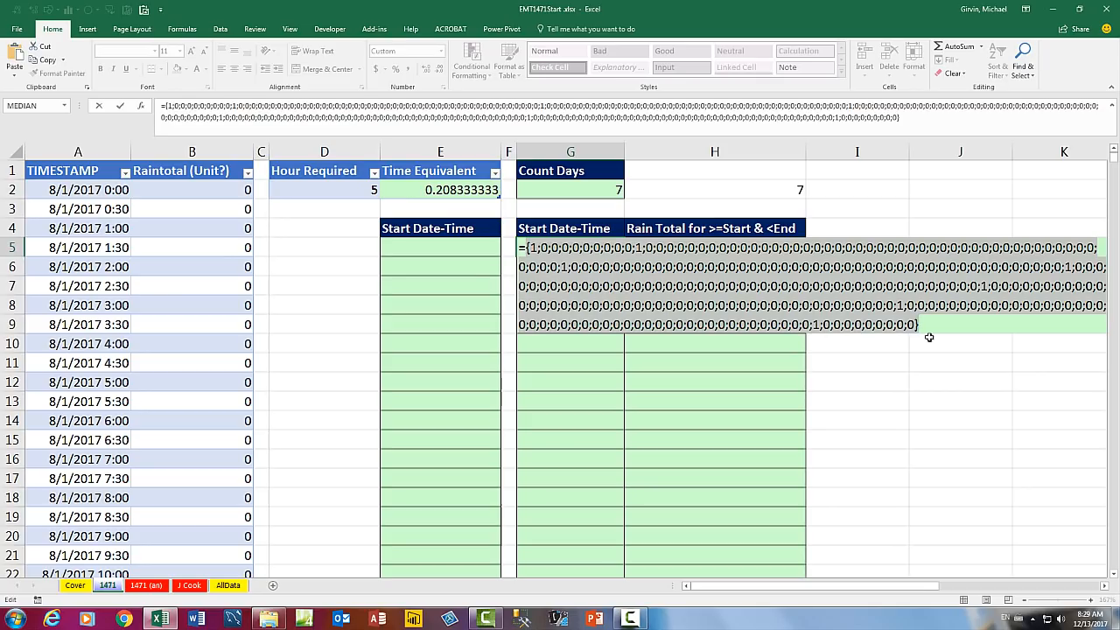
pyautogui.hotkey('ctrl', 'z')
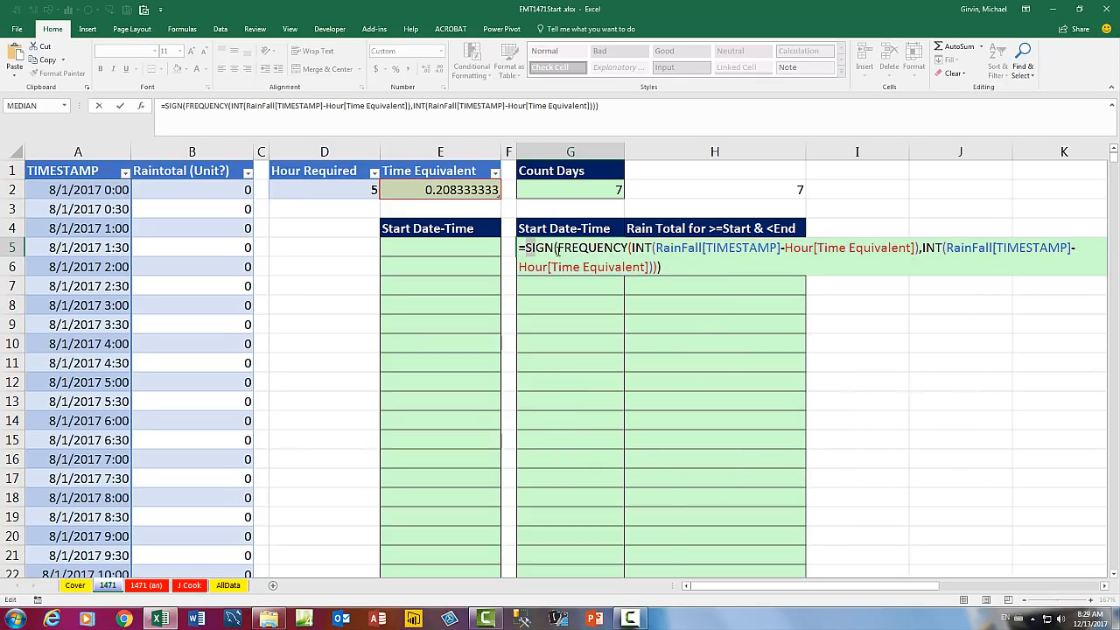
# Cut the SIGN expression out of the G5 formula and begin it instead with (ROW(RainFall[TIMESTAMP])
pyautogui.hotkey('ctrl', 'x')
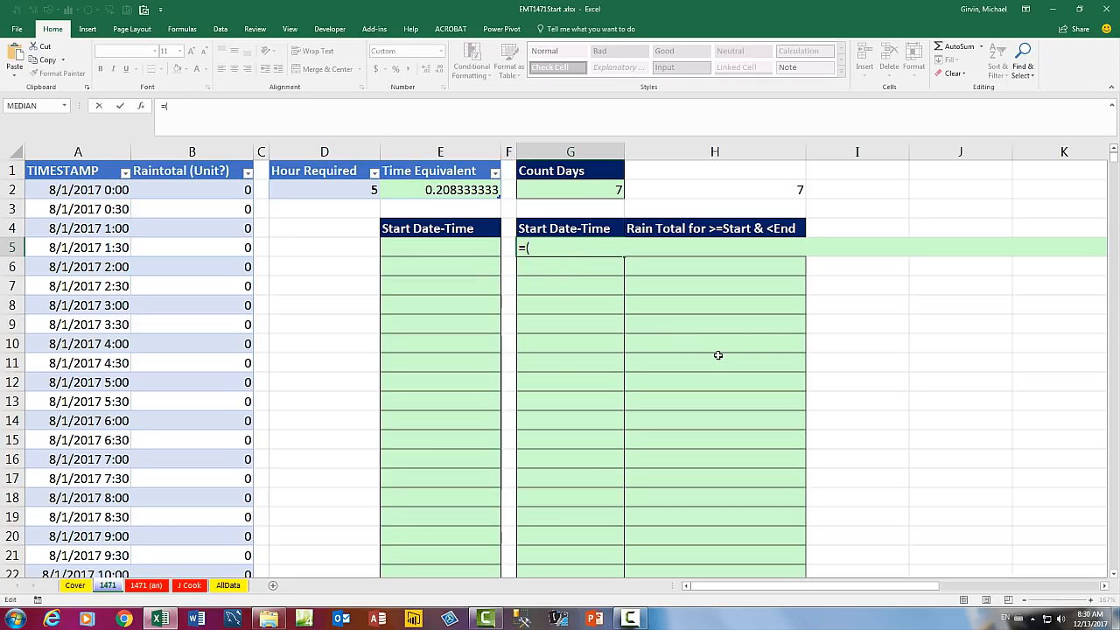
pyautogui.write('row(')
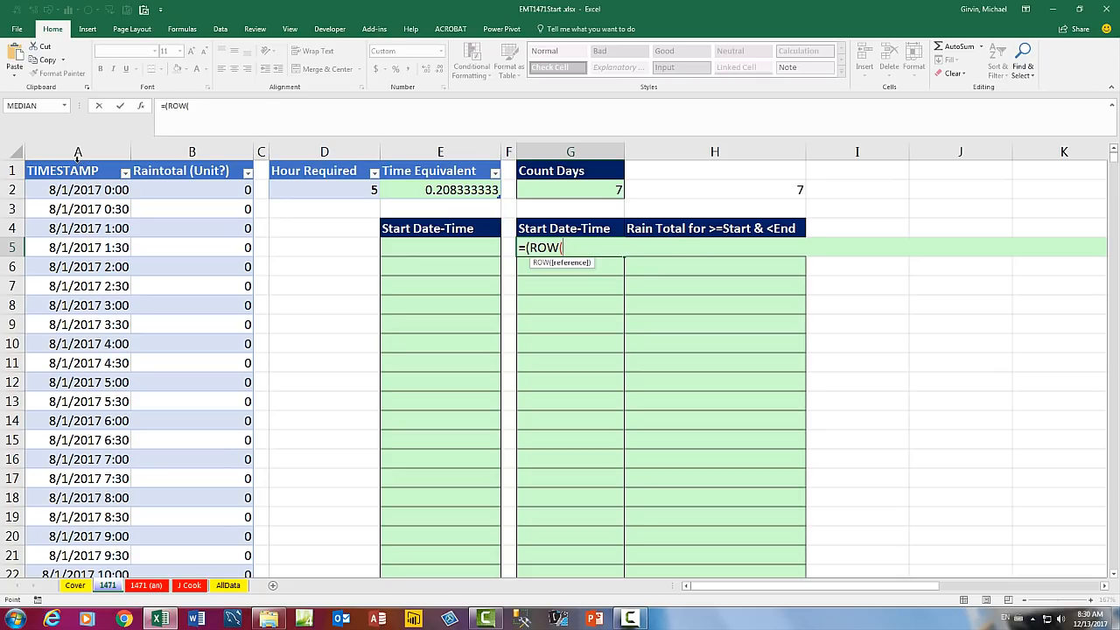
pyautogui.click(78, 155)
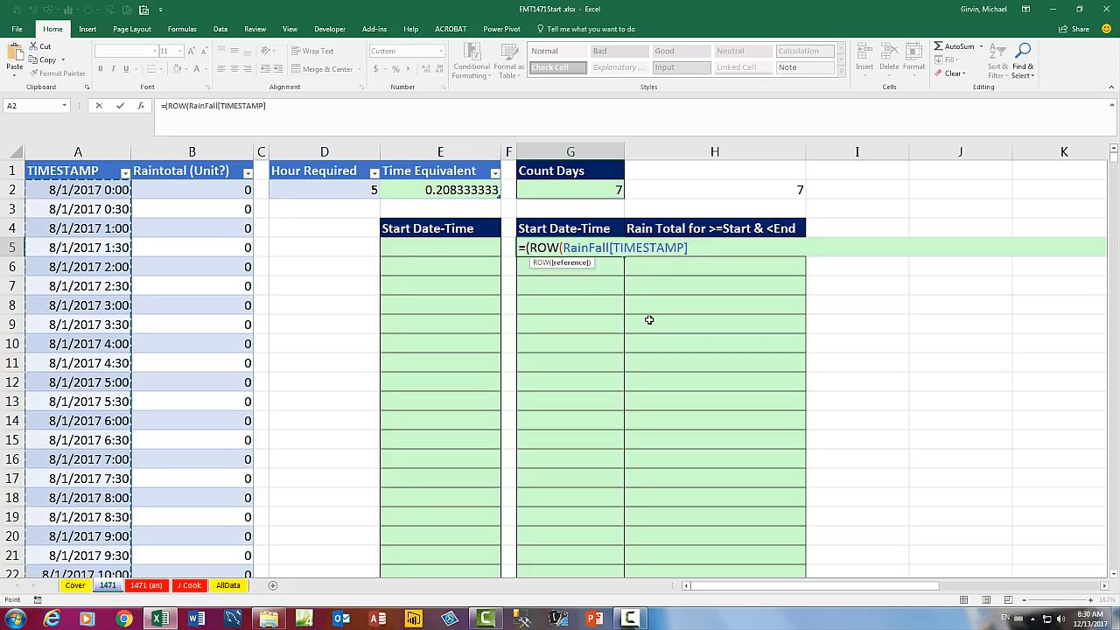
pyautogui.write(')')
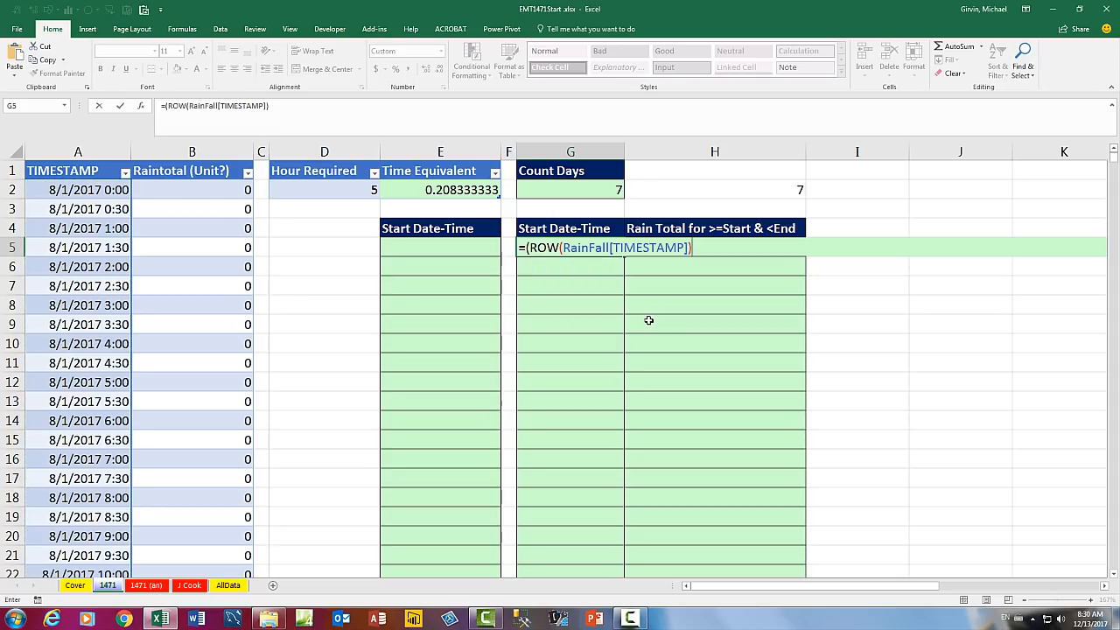
# Evaluate ROW(RainFall[TIMESTAMP]) in G5 to view its array of row numbers, and restore the formula
pyautogui.click(568, 247)
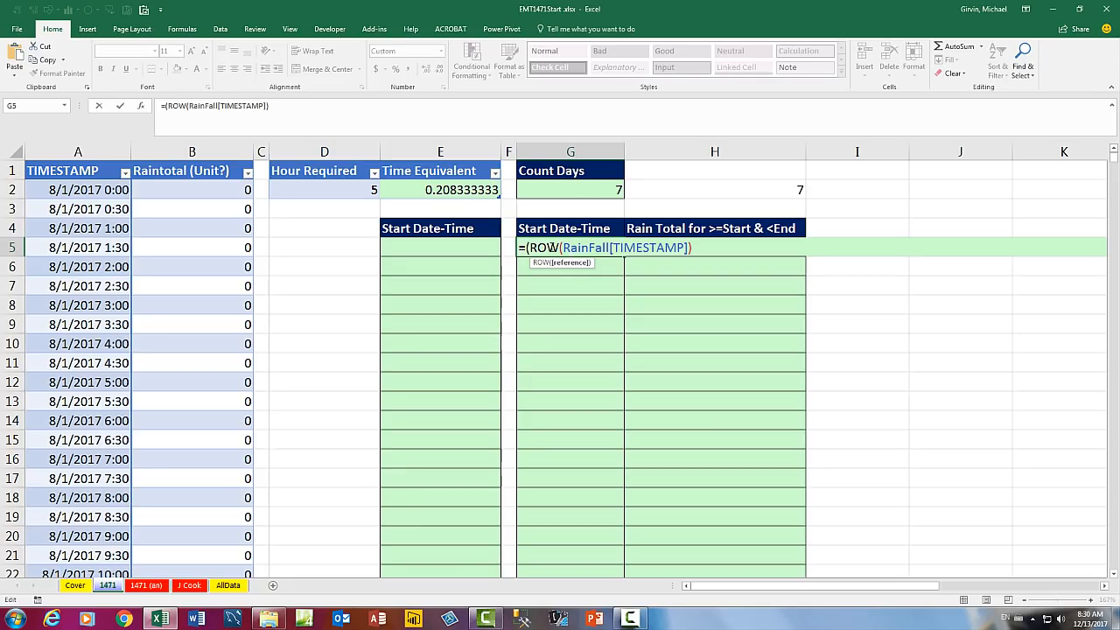
pyautogui.click(568, 264)
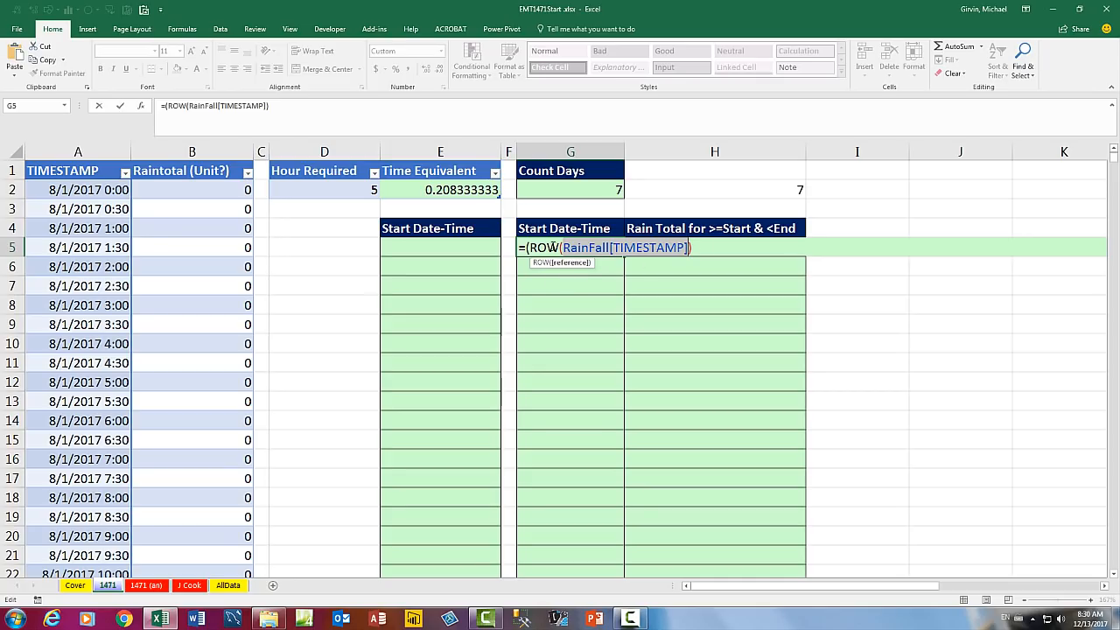
pyautogui.moveTo(528, 248); pyautogui.dragTo(691, 247)
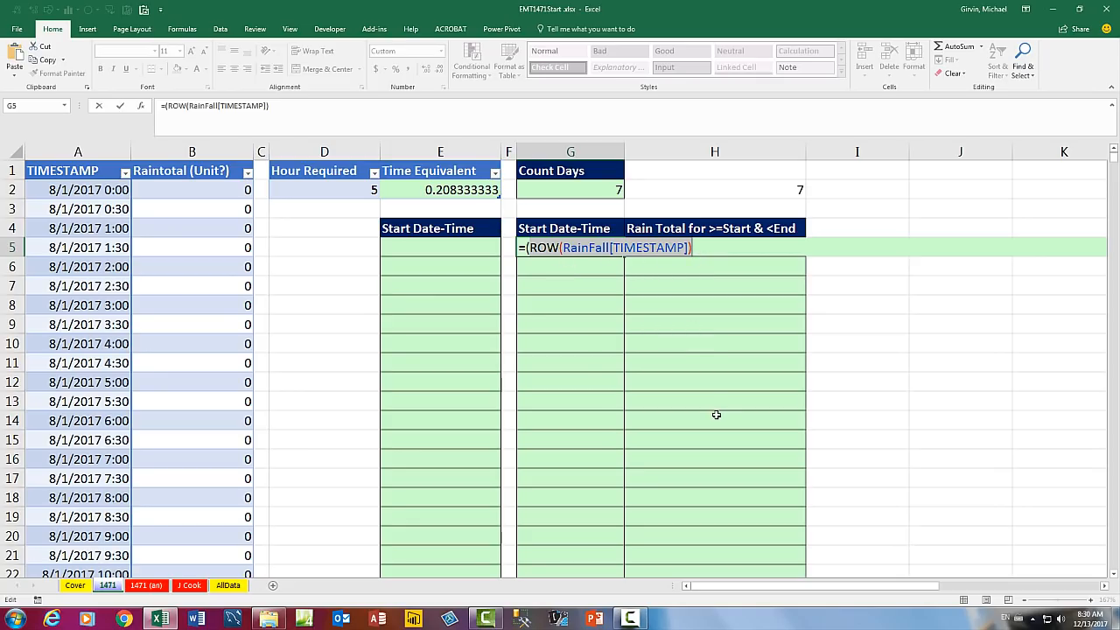
pyautogui.press('F9')
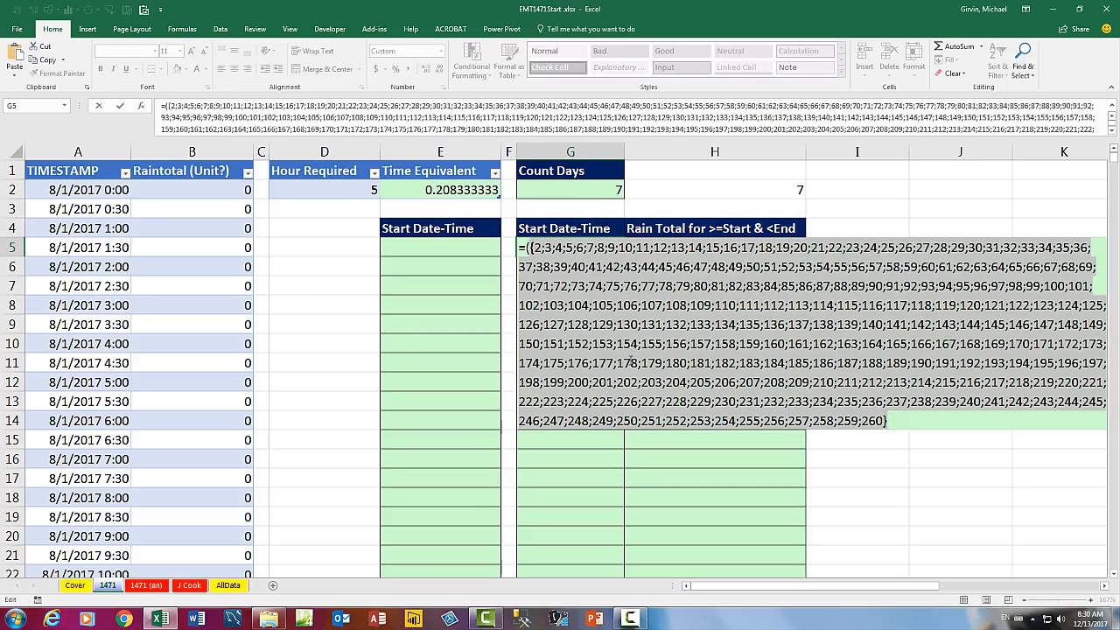
pyautogui.hotkey('ctrl', 'z')
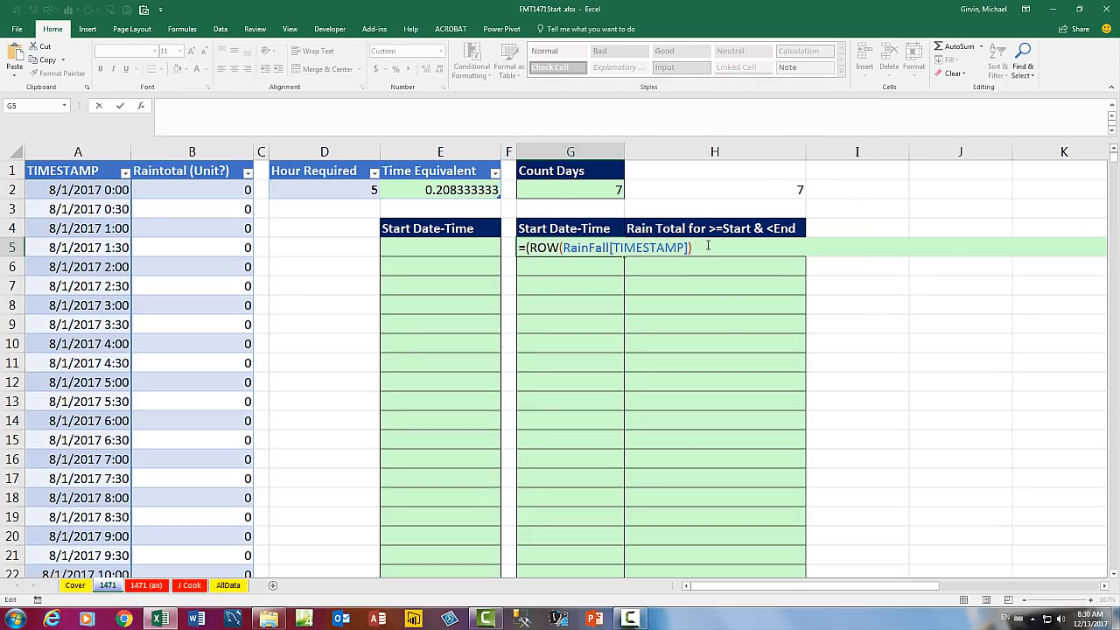
# Extend the G5 formula by subtracting ROW(RainFall[[#Headers],[TIMESTAMP]]) and close the outer parenthesis around the row difference
pyautogui.write('-row')
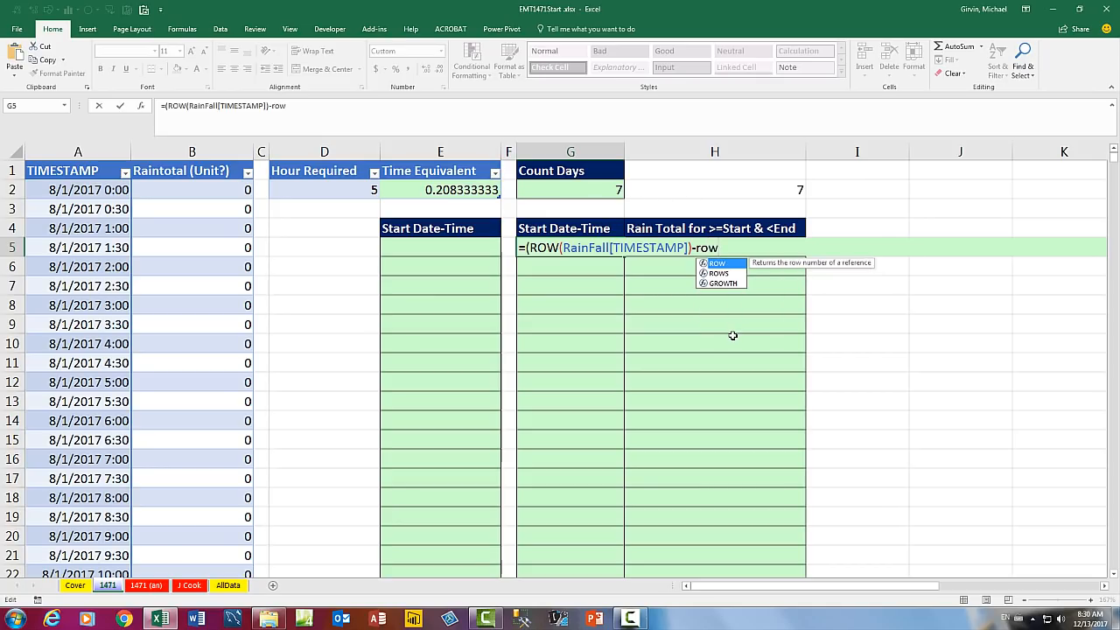
pyautogui.press('Tab')
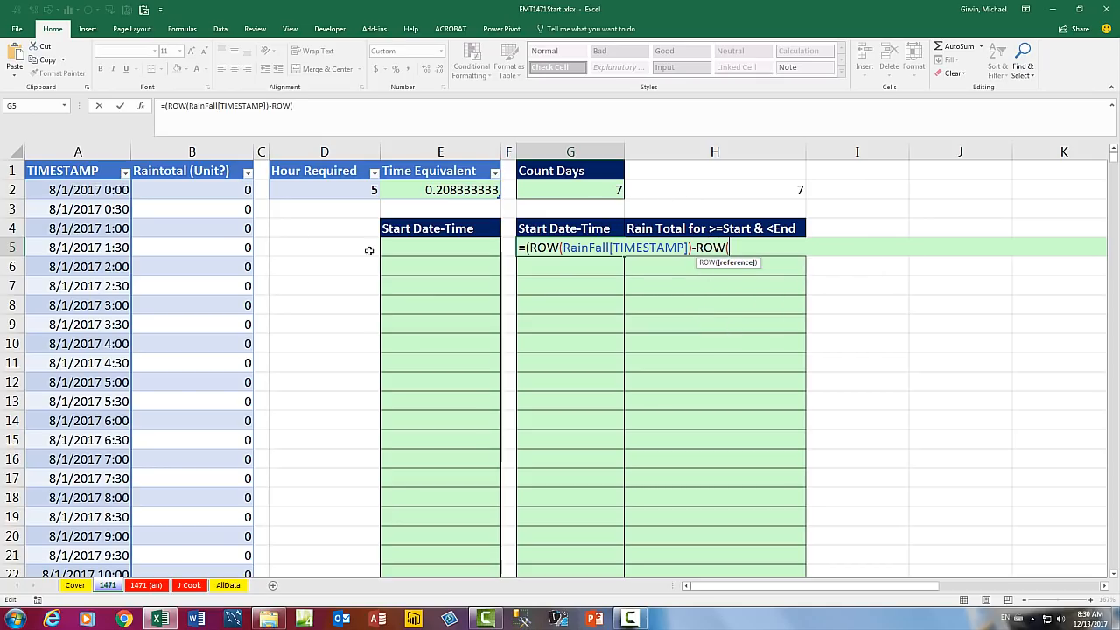
pyautogui.click(79, 175)
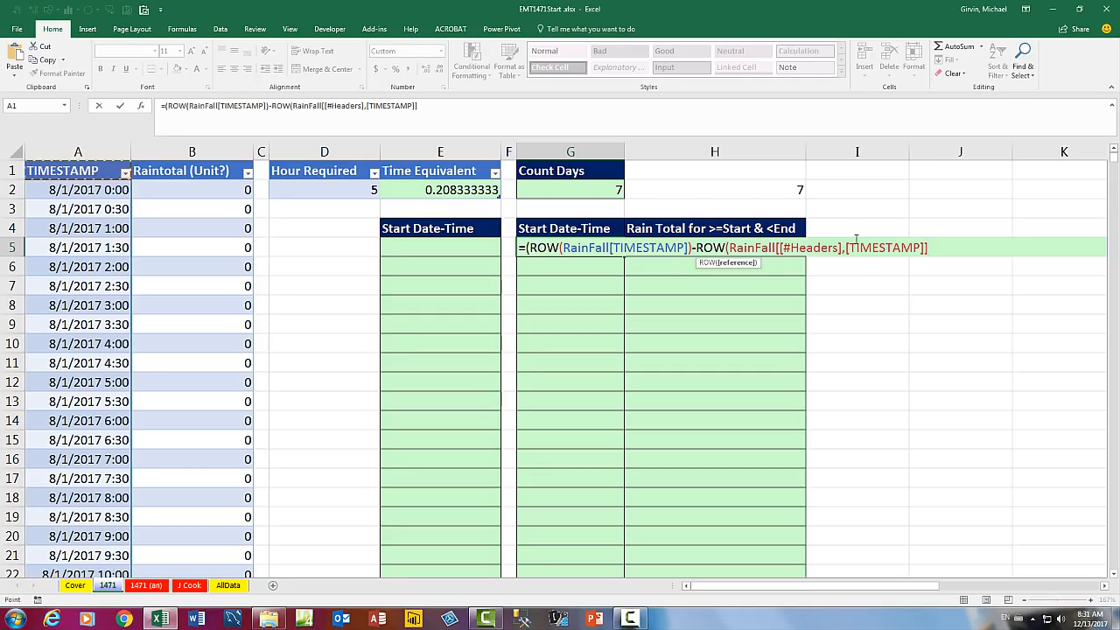
pyautogui.write(')')
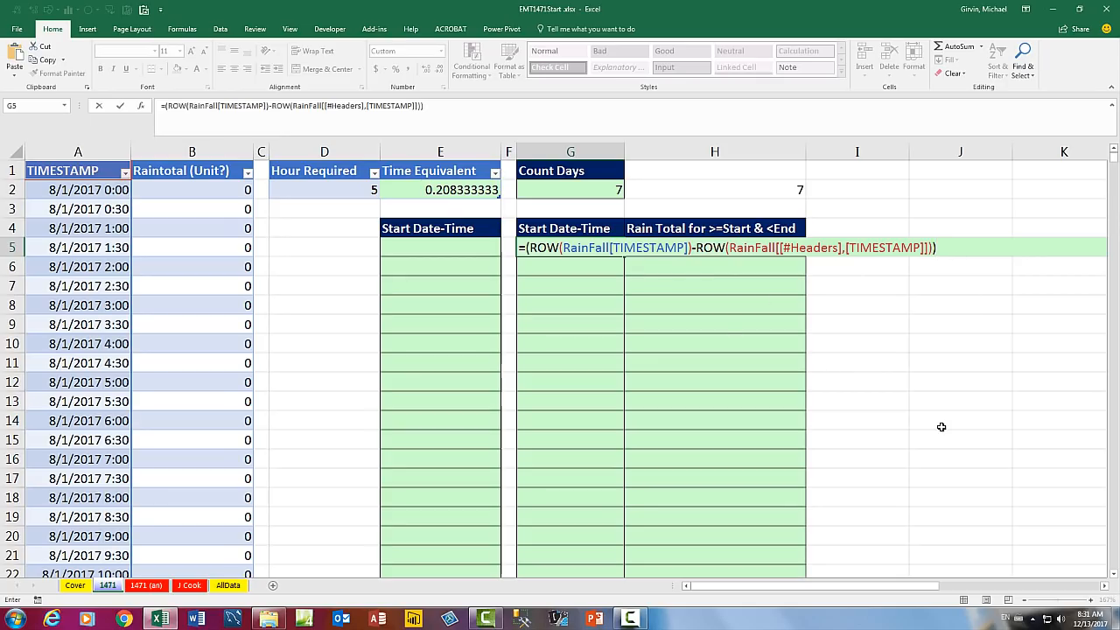
# Evaluate the ROW difference expression in G5 to view its array of relative positions, and restore the formula
pyautogui.press('F9')
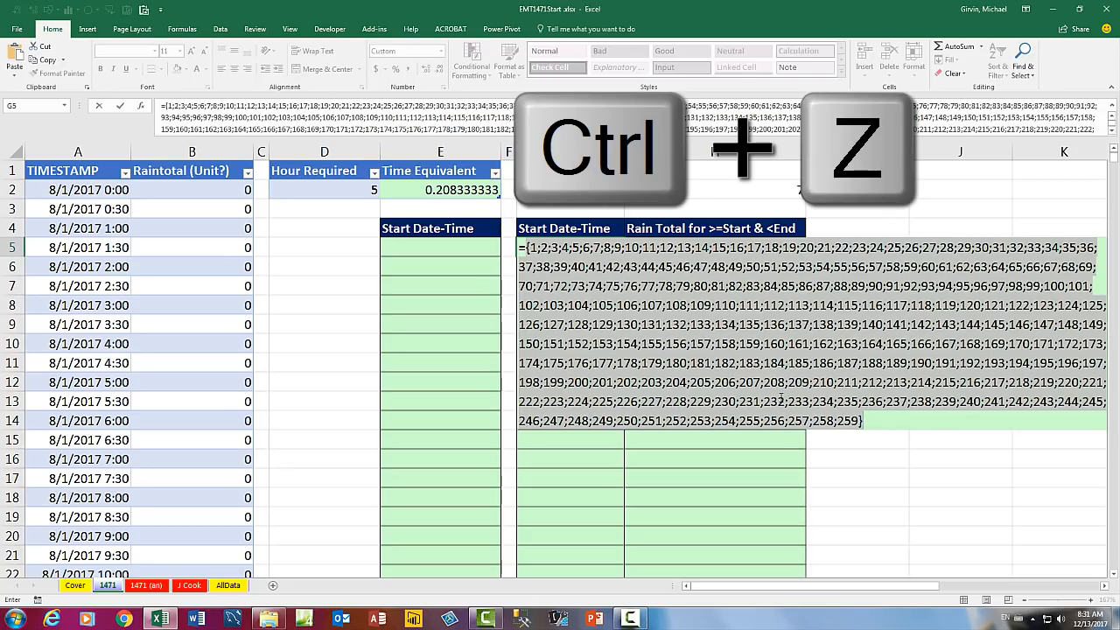
pyautogui.hotkey('ctrl', 'z')
pyautogui.click(946, 250)
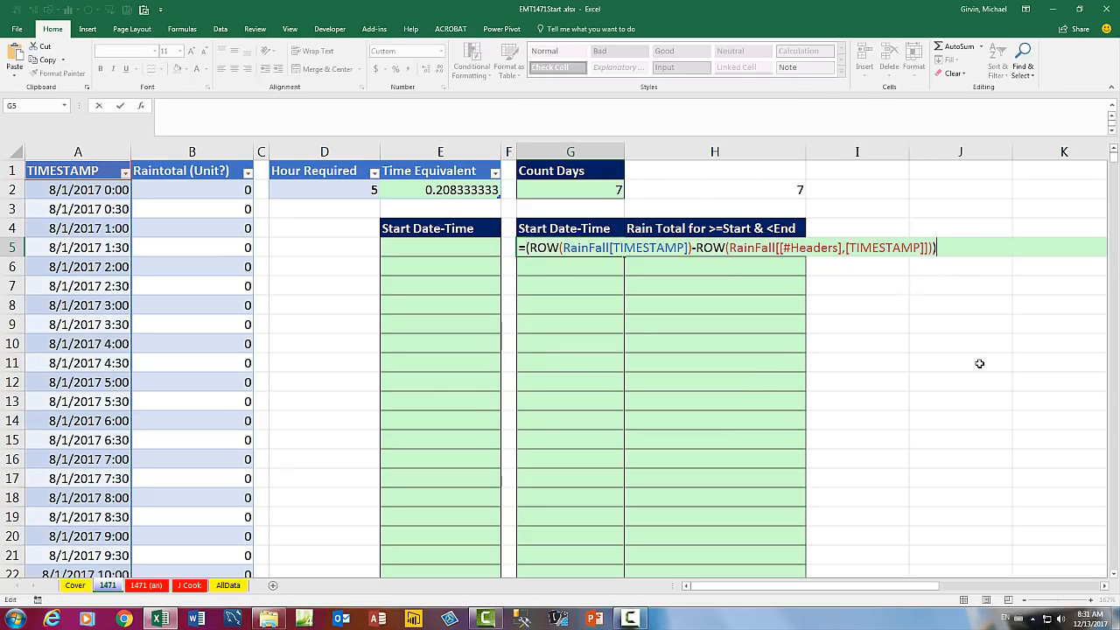
# Divide the row difference in G5 by the copied SIGN(FREQUENCY(...)) expression, evaluate the whole formula to view its array, and restore it
pyautogui.write('/')
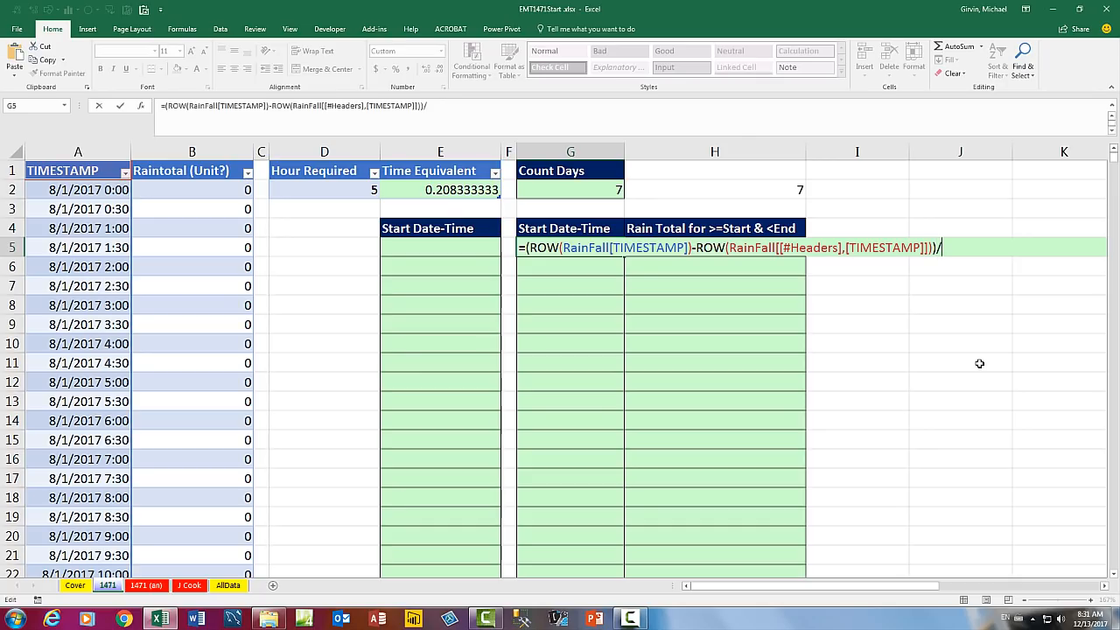
pyautogui.write('SIGN(FREQUENCY(INT(RainFall[TIMESTAMP]-Hour[Time Equivalent]),INT(RainFall[TIMESTAMP]-Hour[Time Equivalent])))')
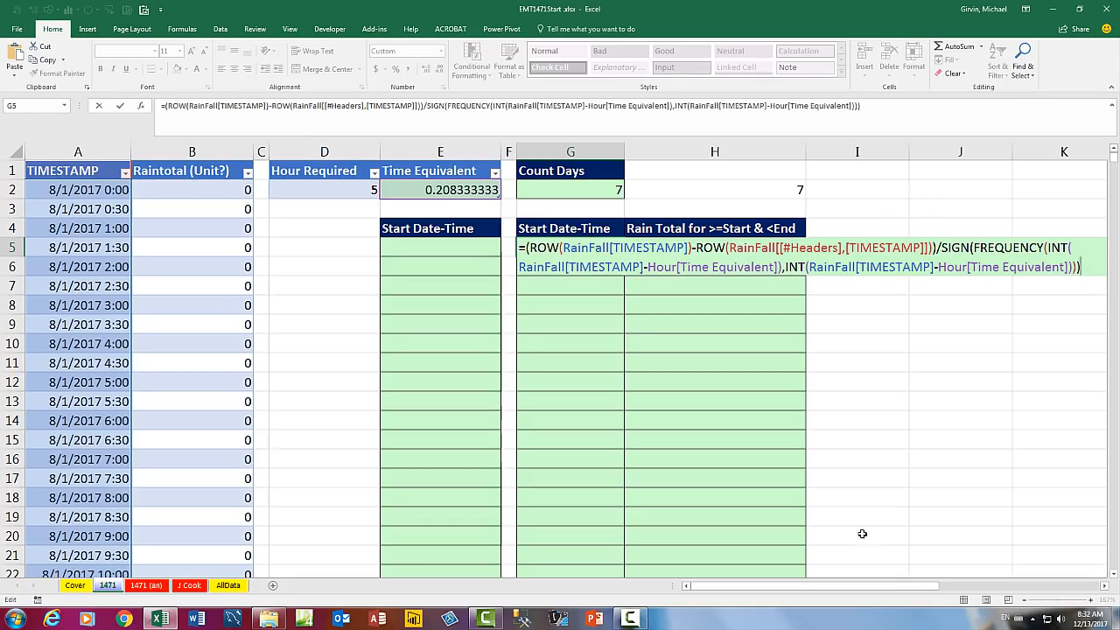
pyautogui.press('F9')
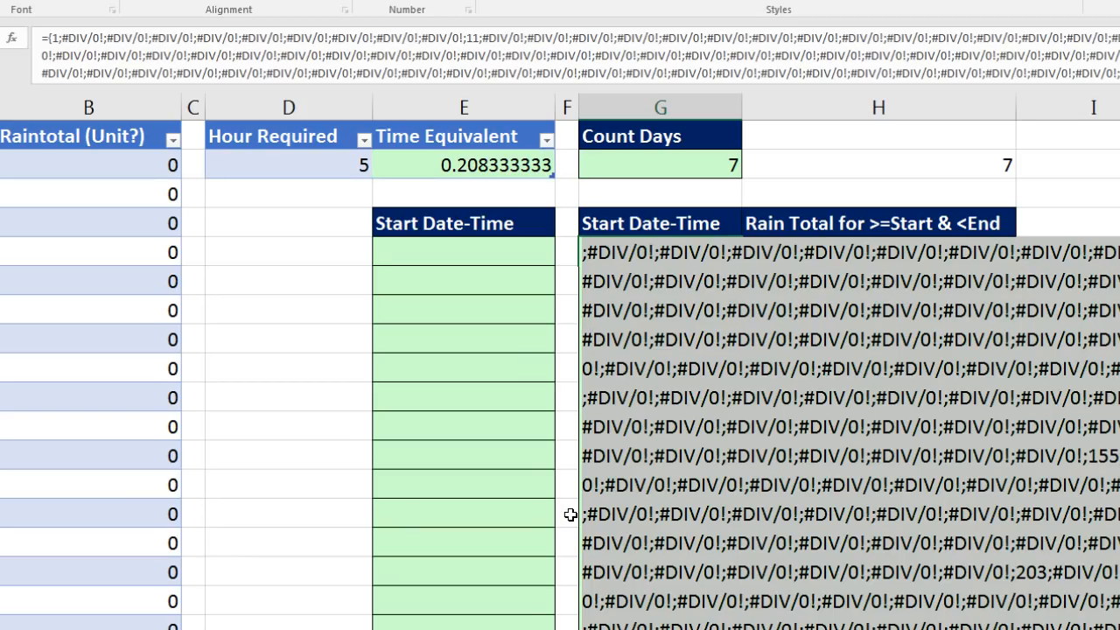
pyautogui.hotkey('ctrl', 'z')
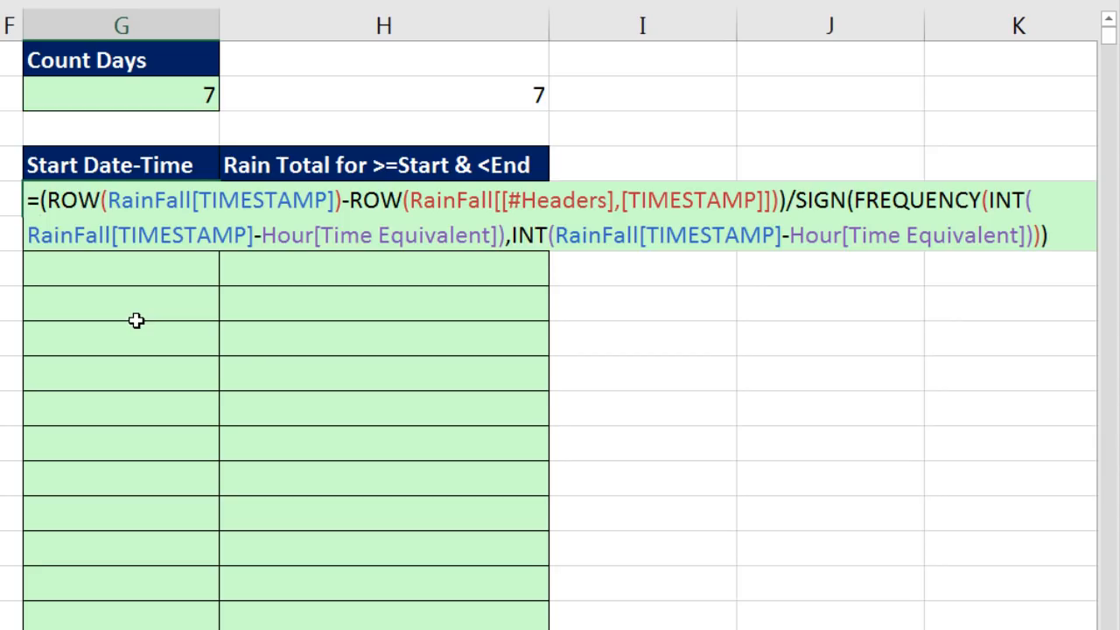
# Wrap the G5 expression in AGGREGATE with function 15 (SMALL) and option 6 (Ignore error values), making the division its array argument
pyautogui.write('AG')
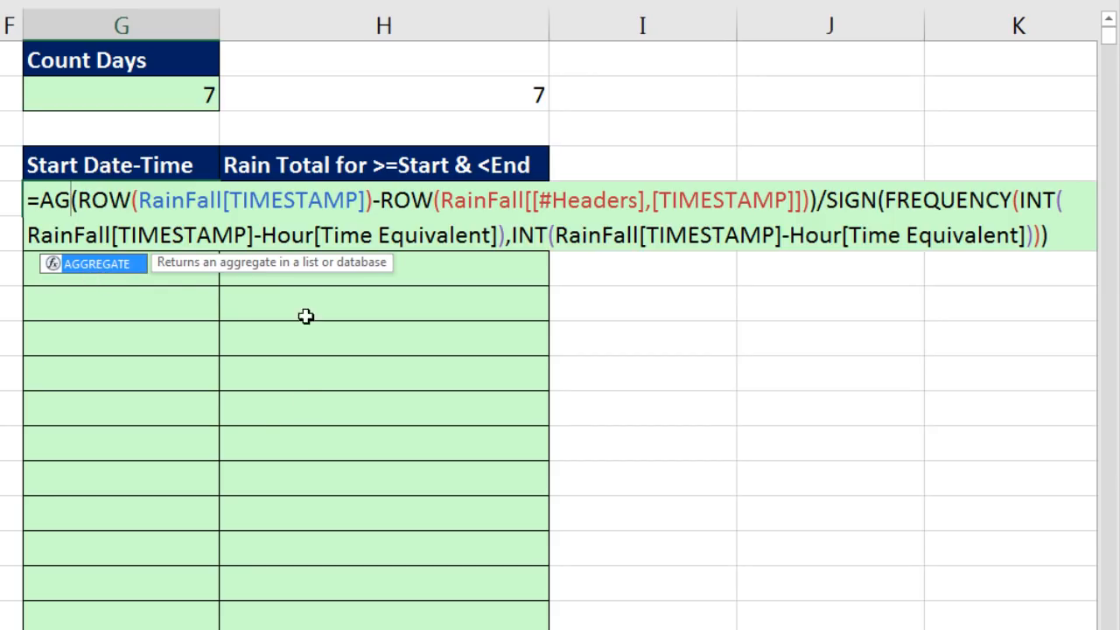
pyautogui.press('Tab')
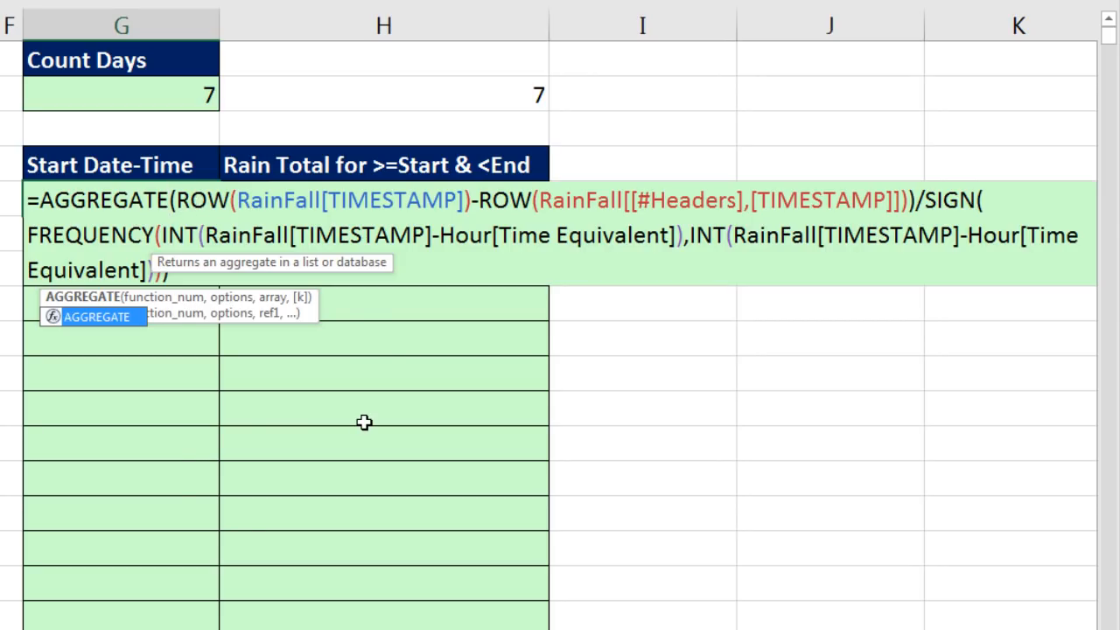
pyautogui.write('(')
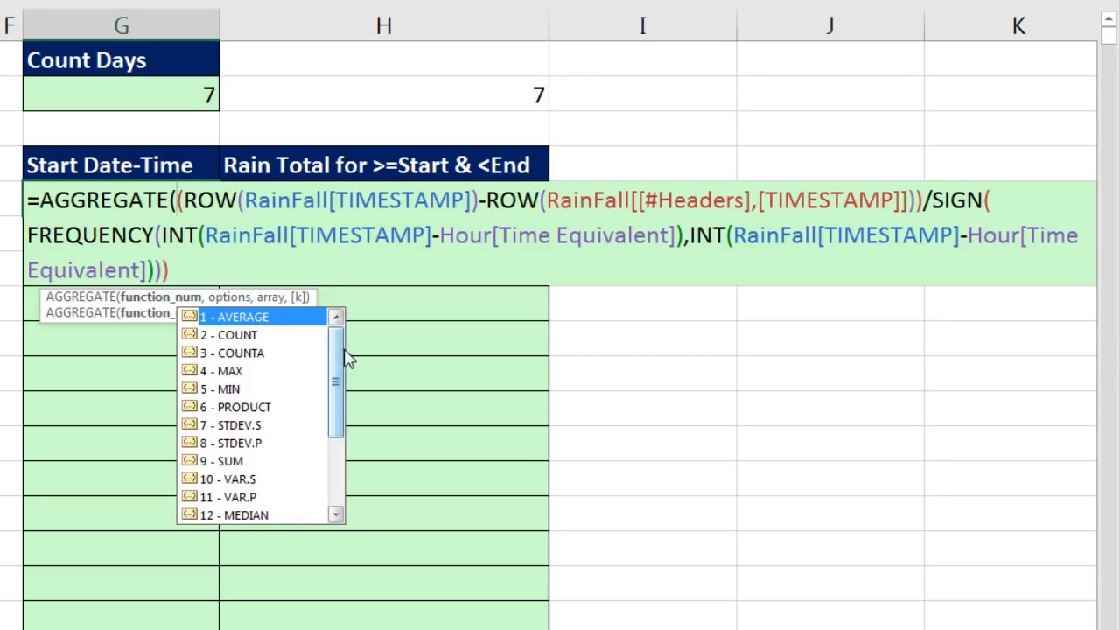
pyautogui.moveTo(340, 359); pyautogui.dragTo(335, 470)
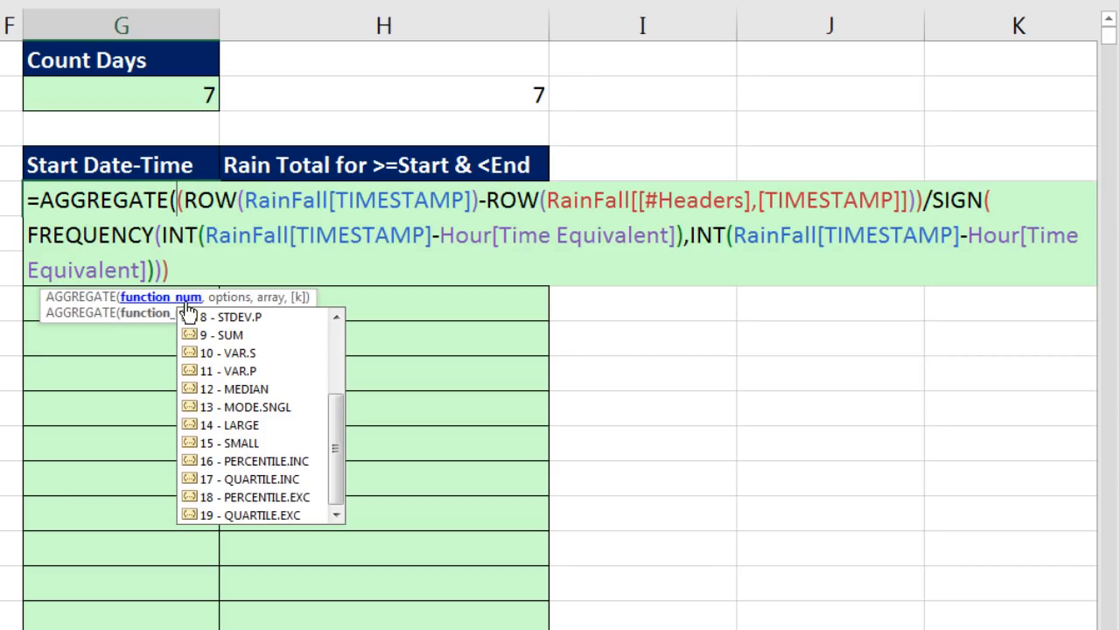
pyautogui.doubleClick(210, 442)
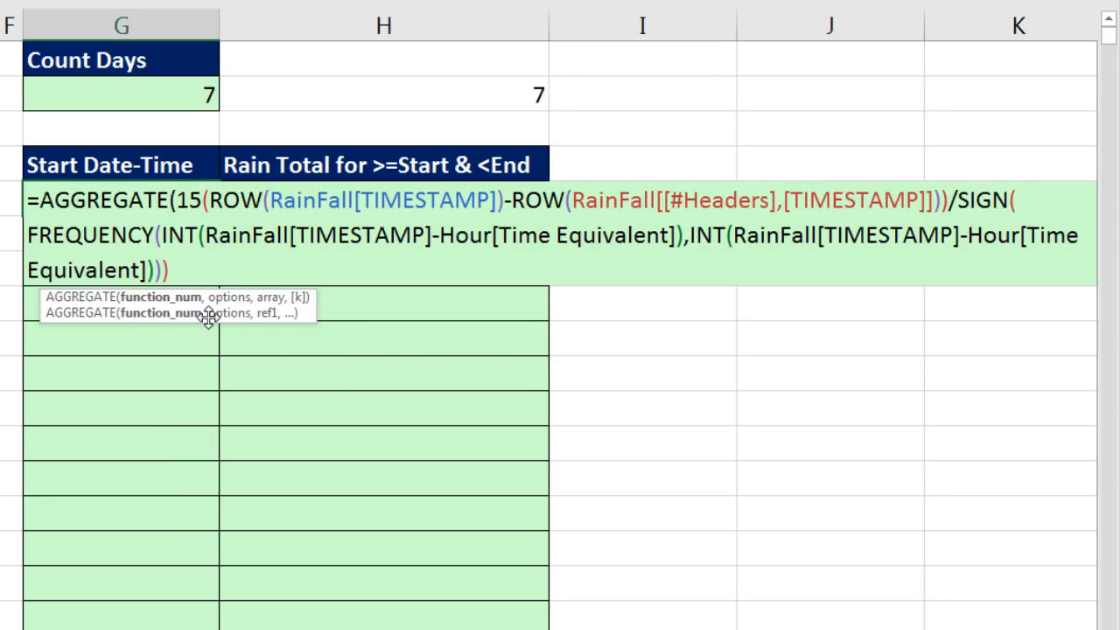
pyautogui.write(',')
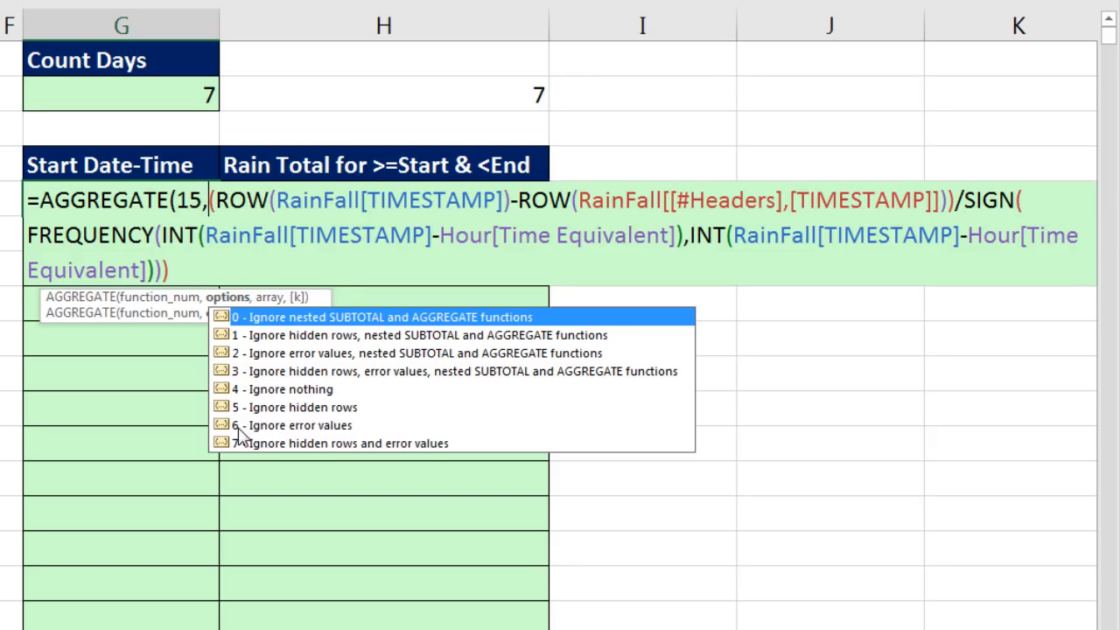
pyautogui.doubleClick(303, 428)
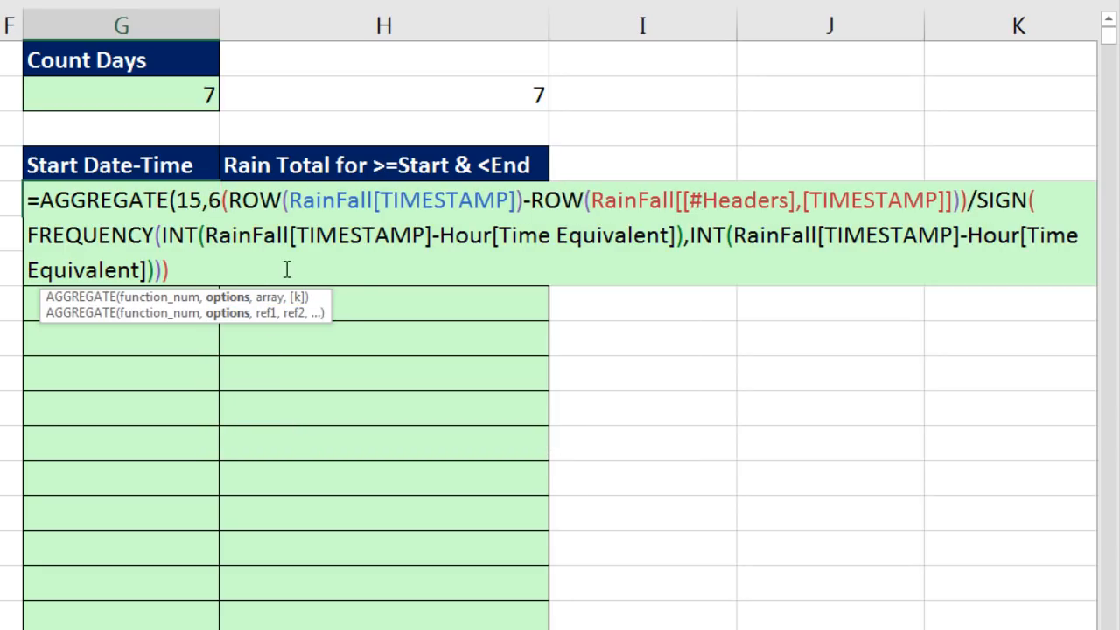
pyautogui.write(',')
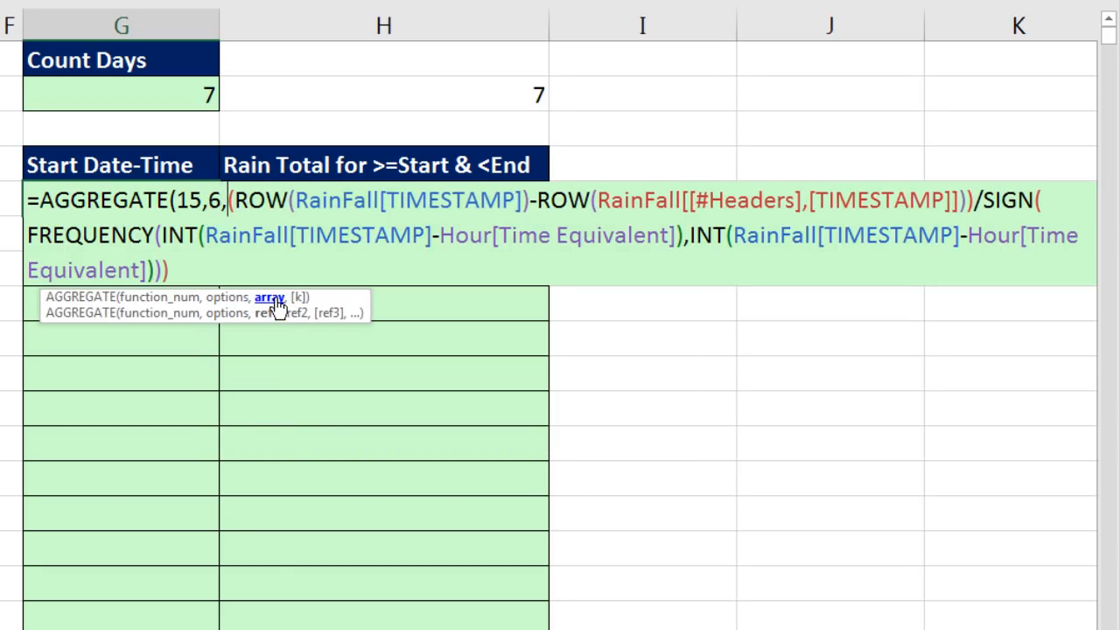
# Add ROWS(G$5:G5) as AGGREGATE's k argument after the array, close the function, and enter the formula keeping G5 selected
pyautogui.click(275, 301)
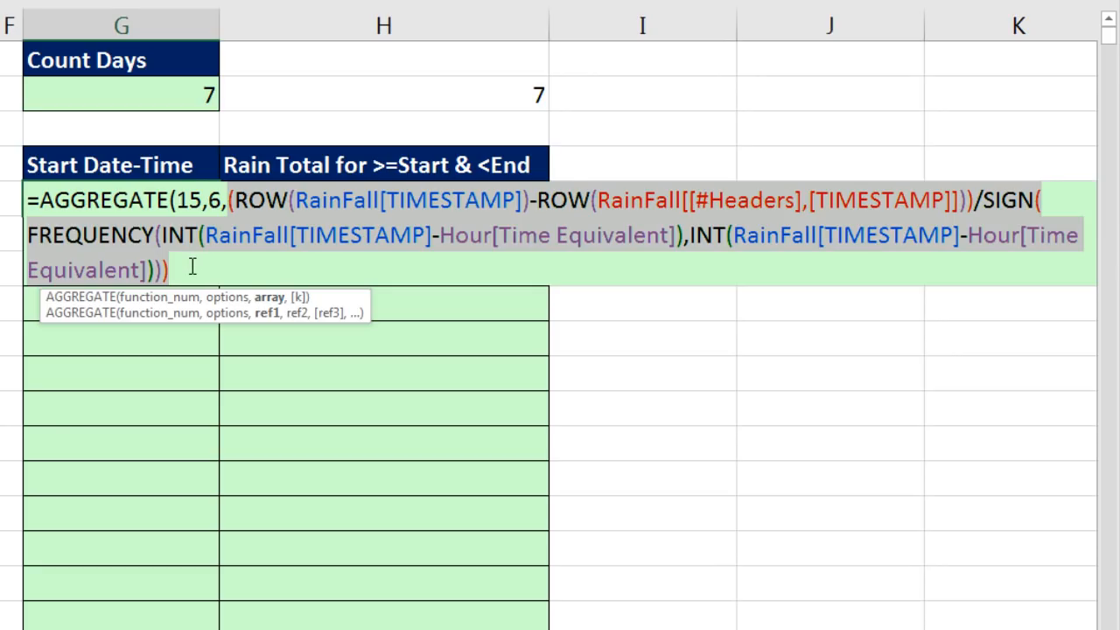
pyautogui.write(',')
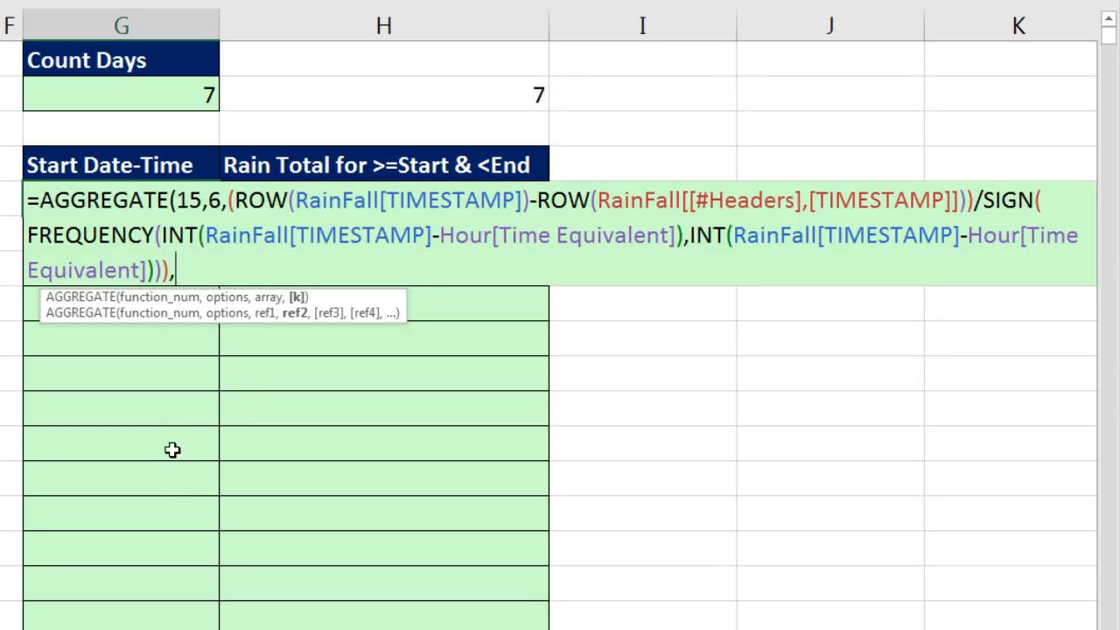
pyautogui.write('ROWS')
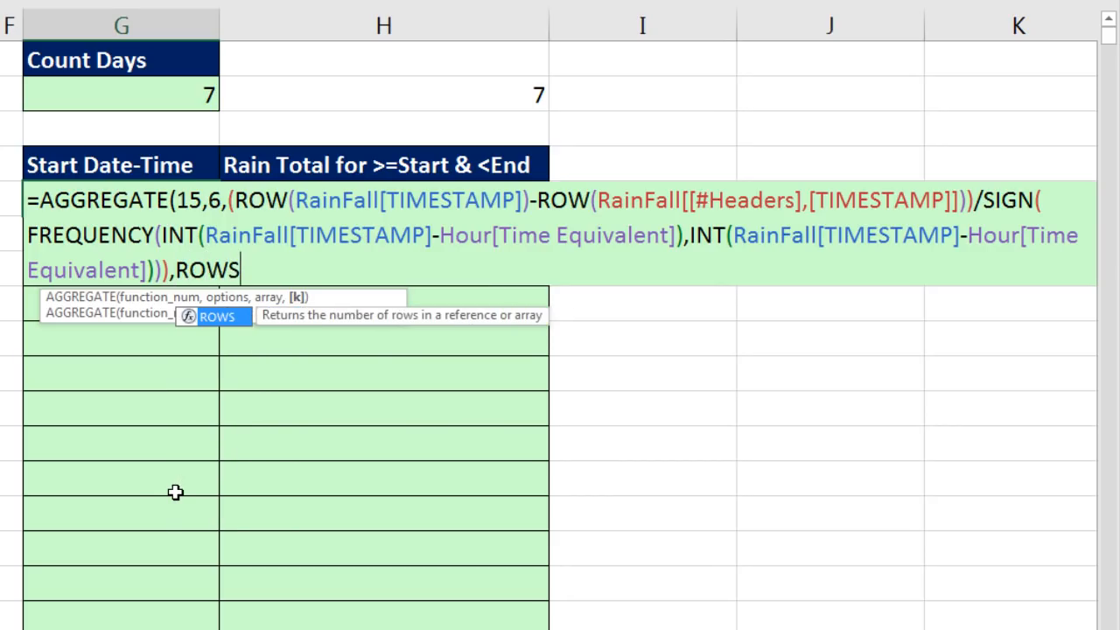
pyautogui.write('(')
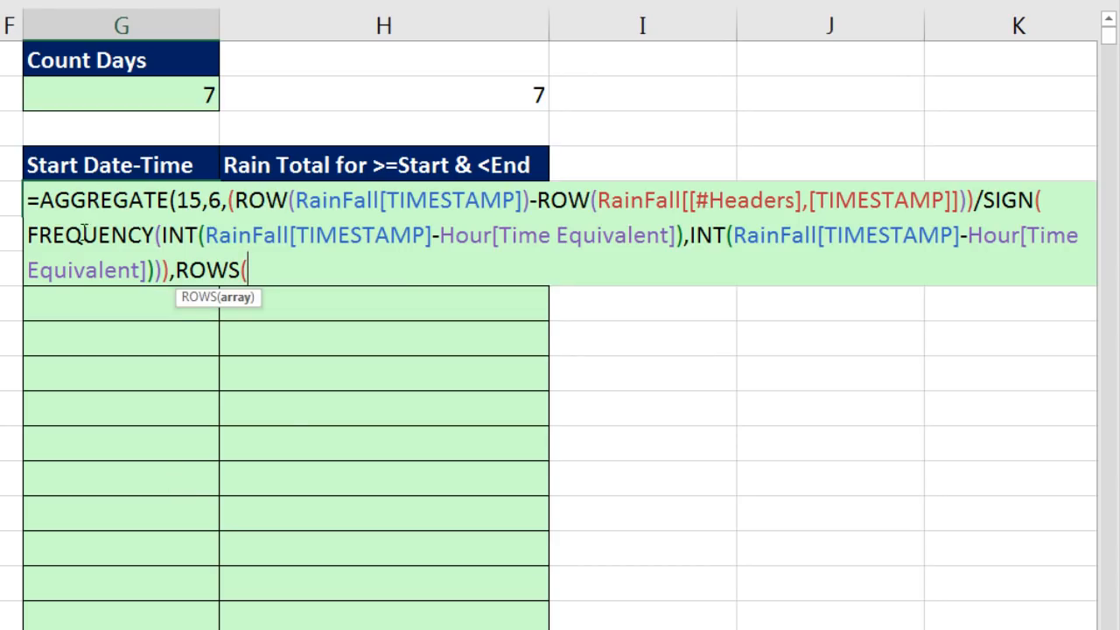
pyautogui.write('G')
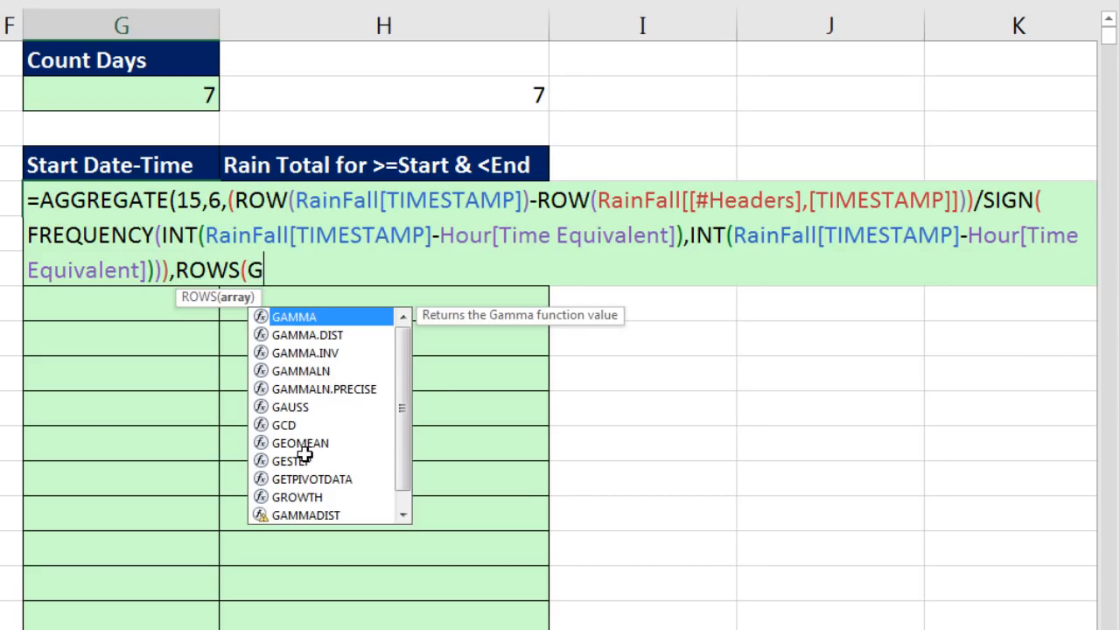
pyautogui.write('$5')
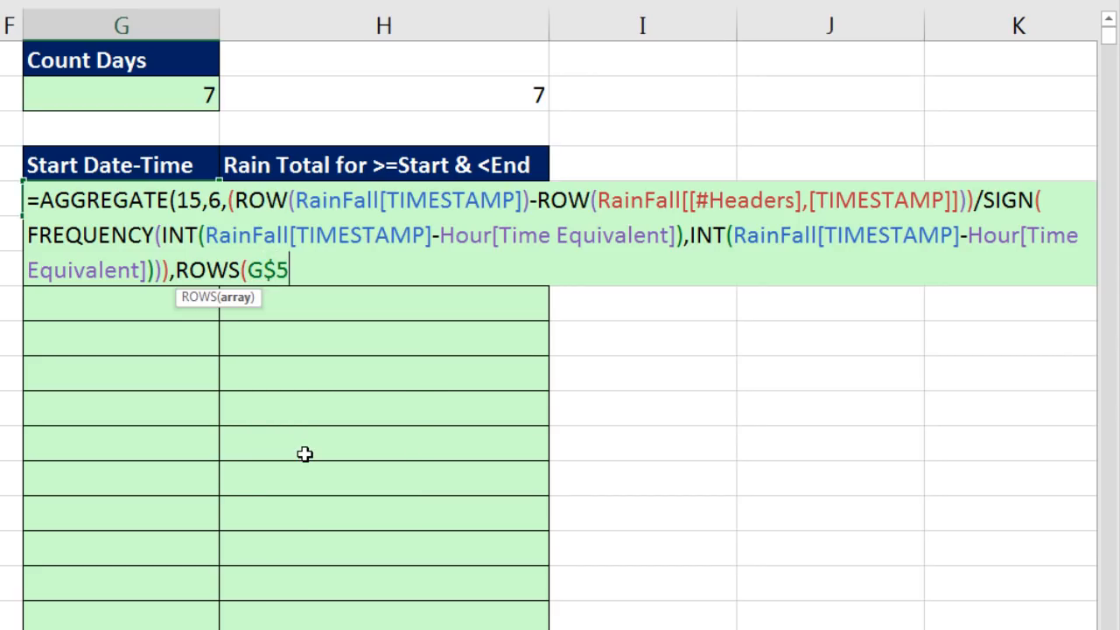
pyautogui.write(':G5)')
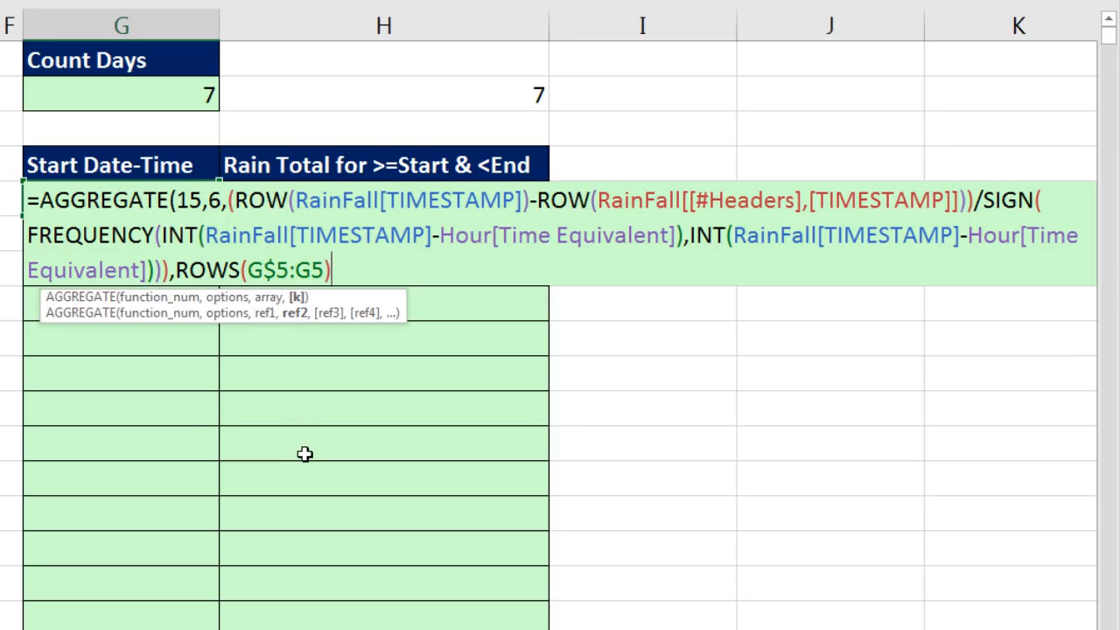
pyautogui.click(312, 269)
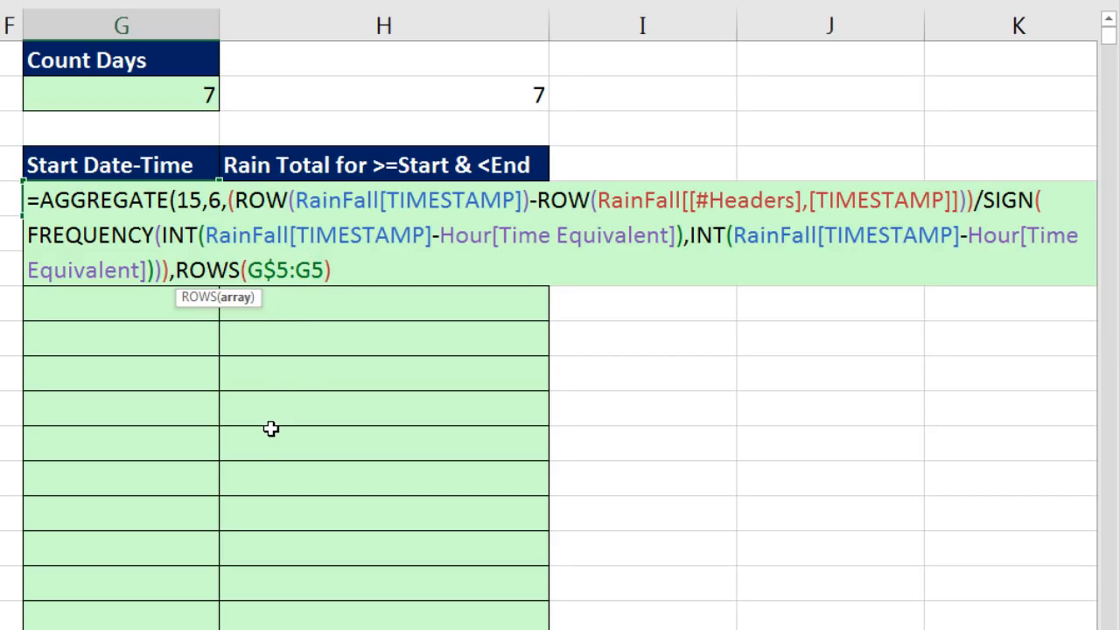
pyautogui.click(342, 273)
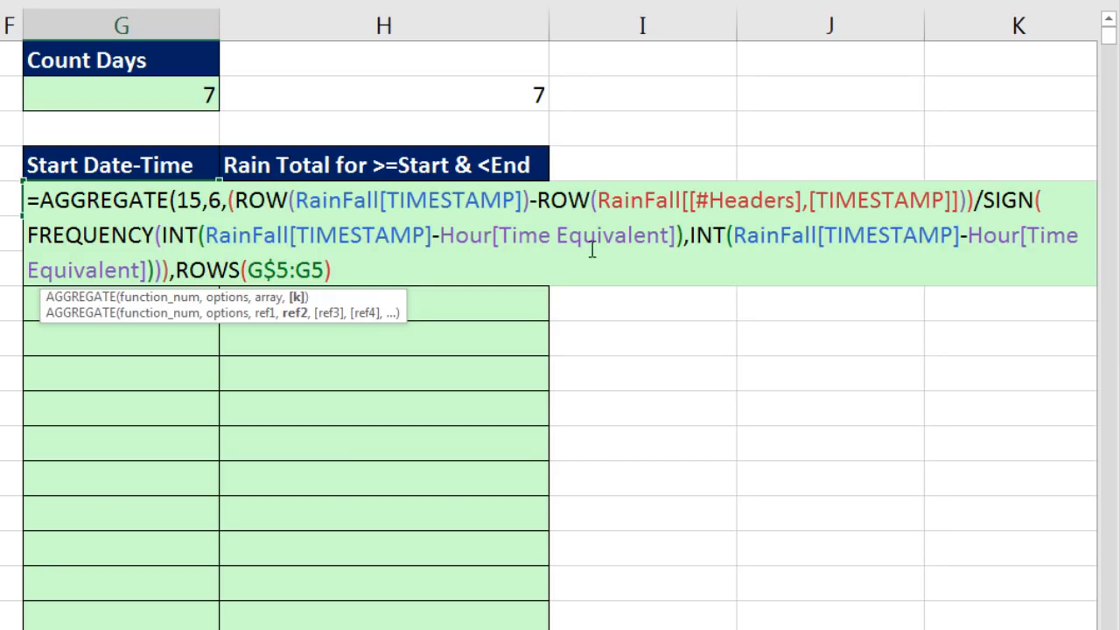
pyautogui.write(')')
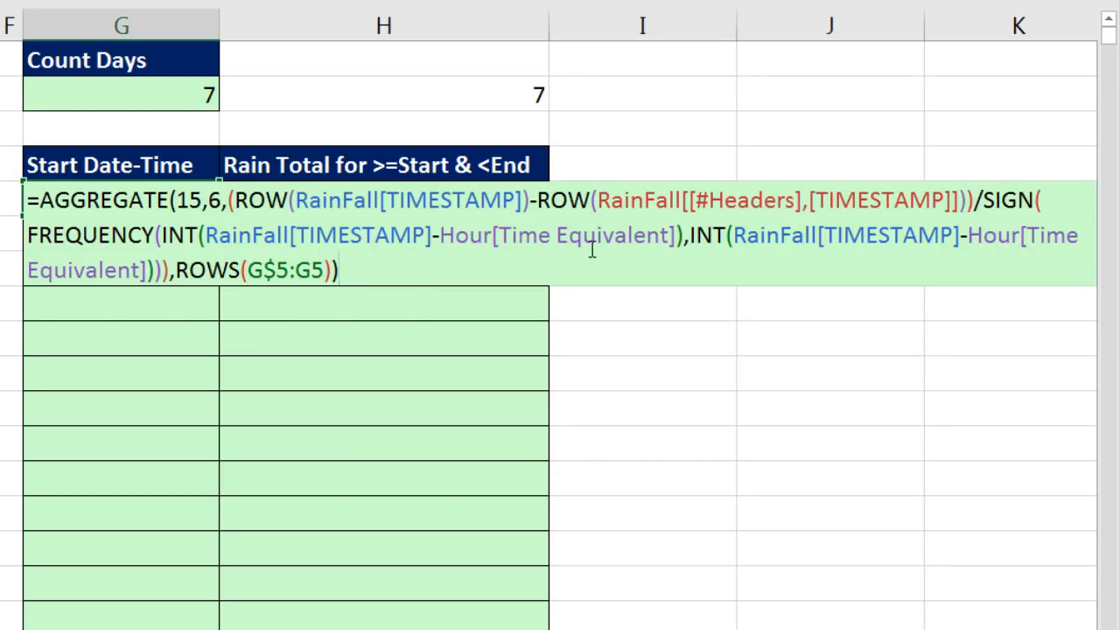
pyautogui.hotkey('ctrl', 'Return')
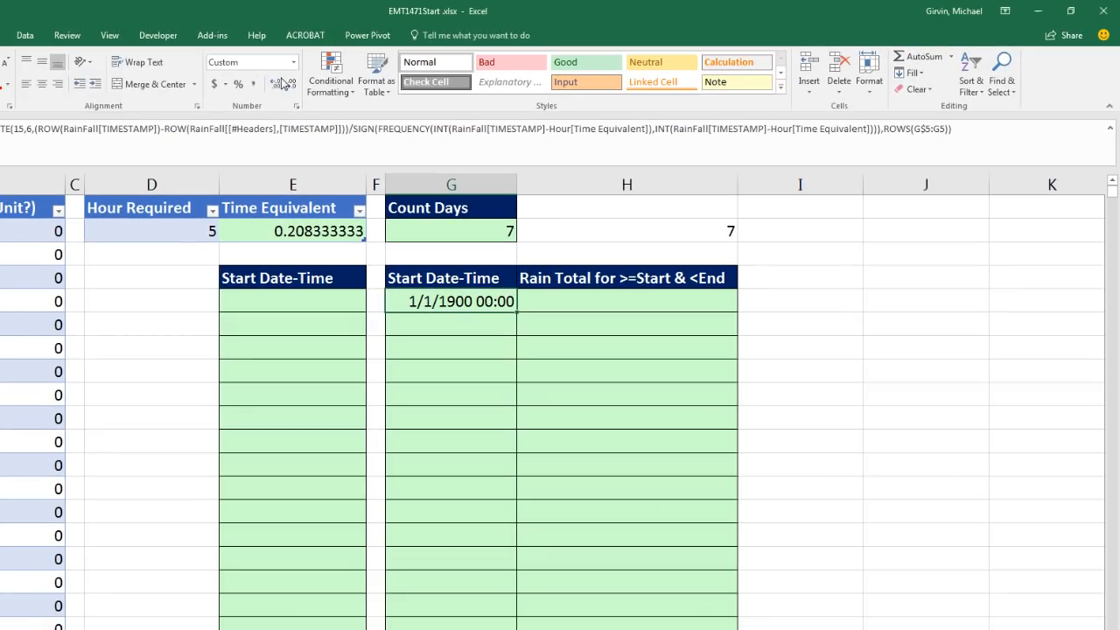
# Format G5 as General and fill its AGGREGATE formula down the Start Date-Time column through G18
pyautogui.click(293, 62)
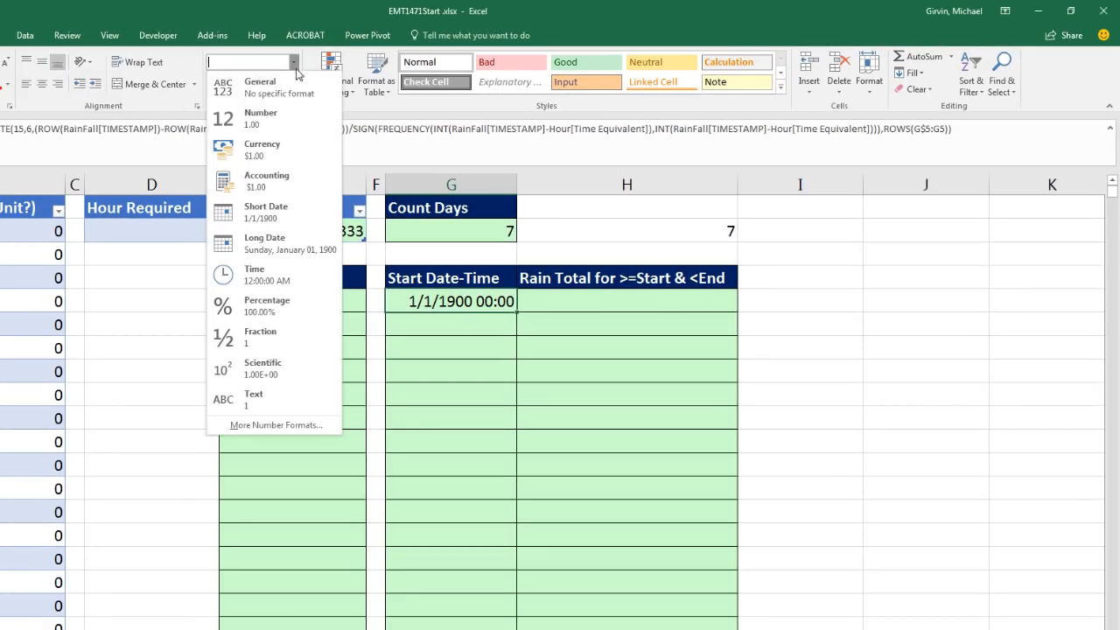
pyautogui.click(287, 93)
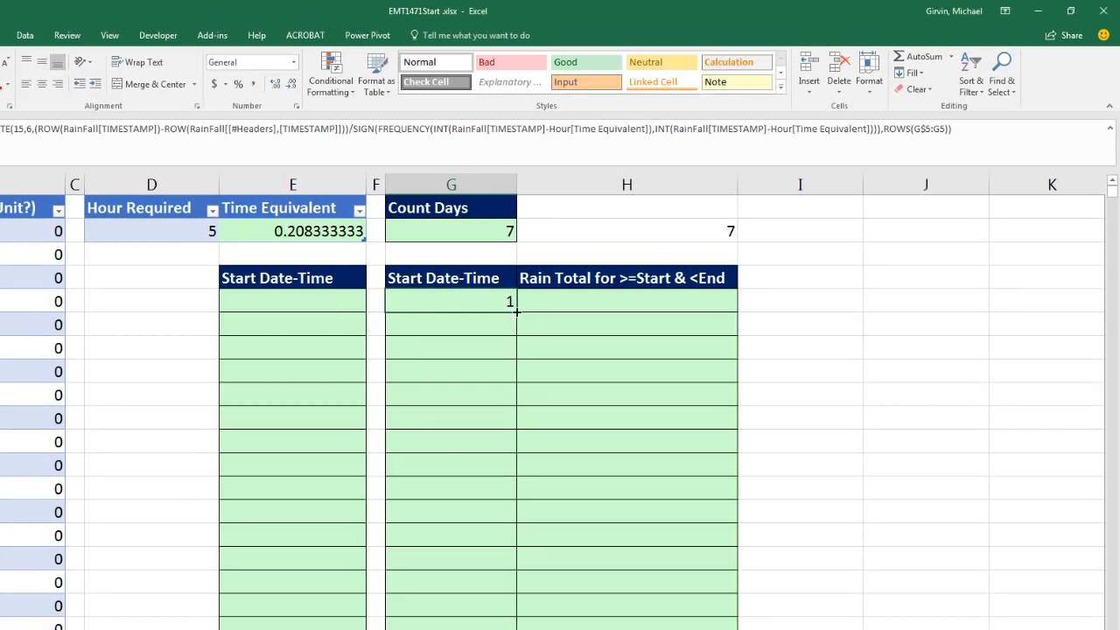
pyautogui.moveTo(522, 410); pyautogui.dragTo(535, 612)
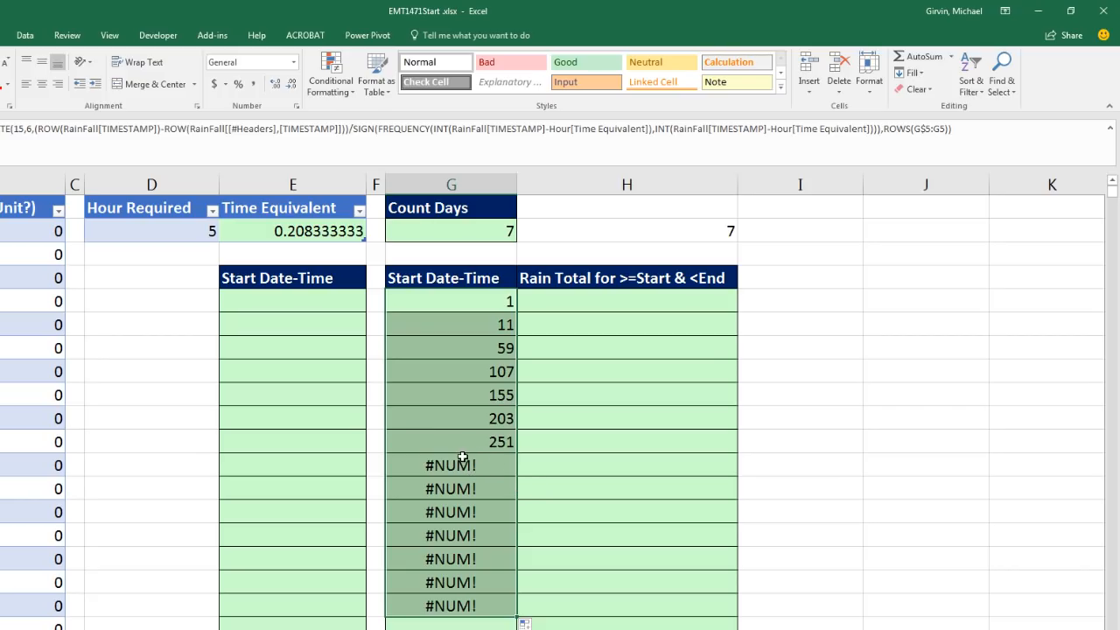
# Copy the INT(RainFall[TIMESTAMP]-Hour[Time Equivalent]) expression from FREQUENCY's data_array argument in the G5 formula
pyautogui.click(448, 305)
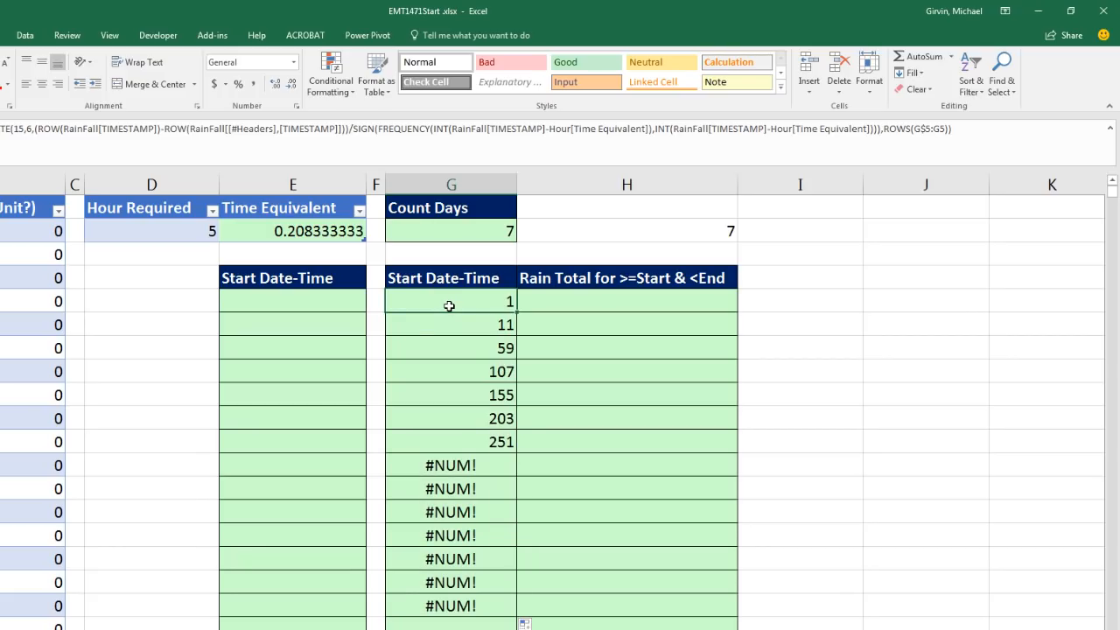
pyautogui.press('F2')
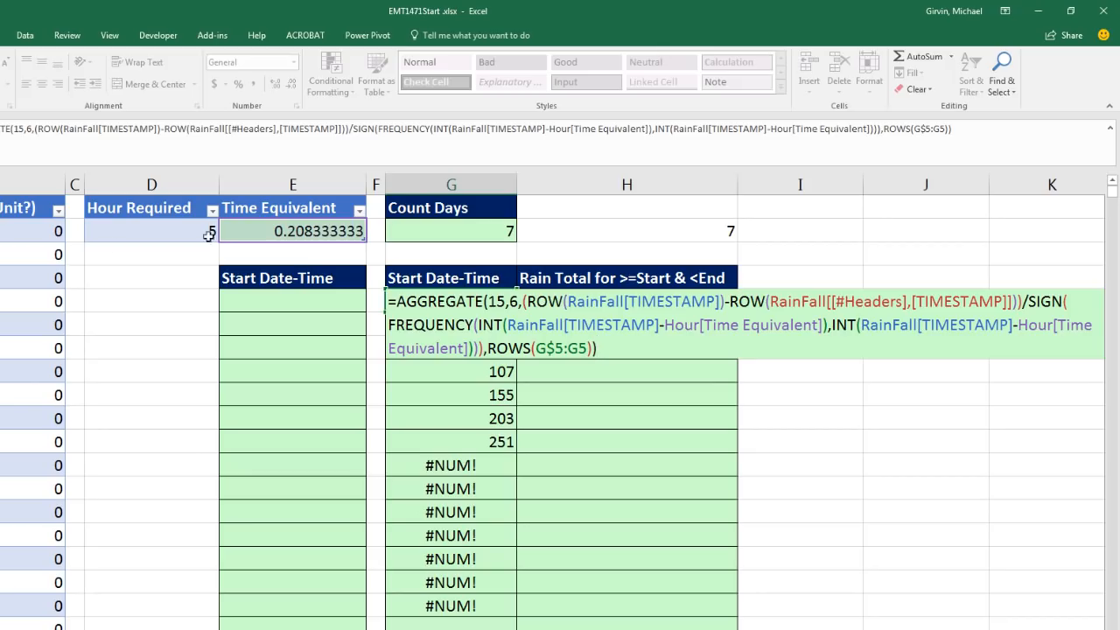
pyautogui.click(494, 325)
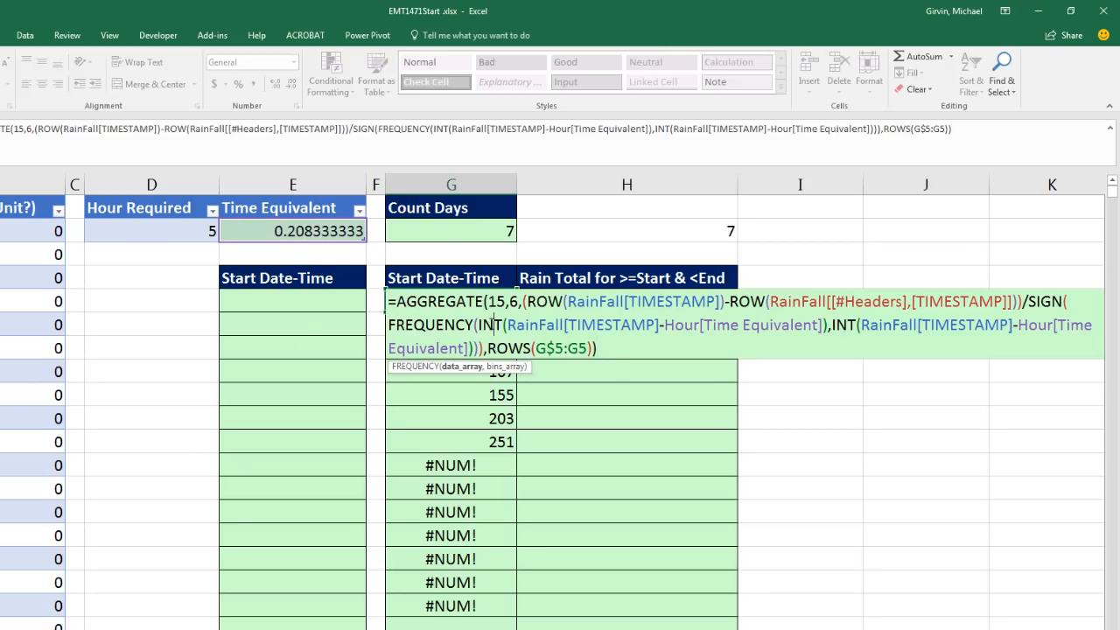
pyautogui.click(458, 367)
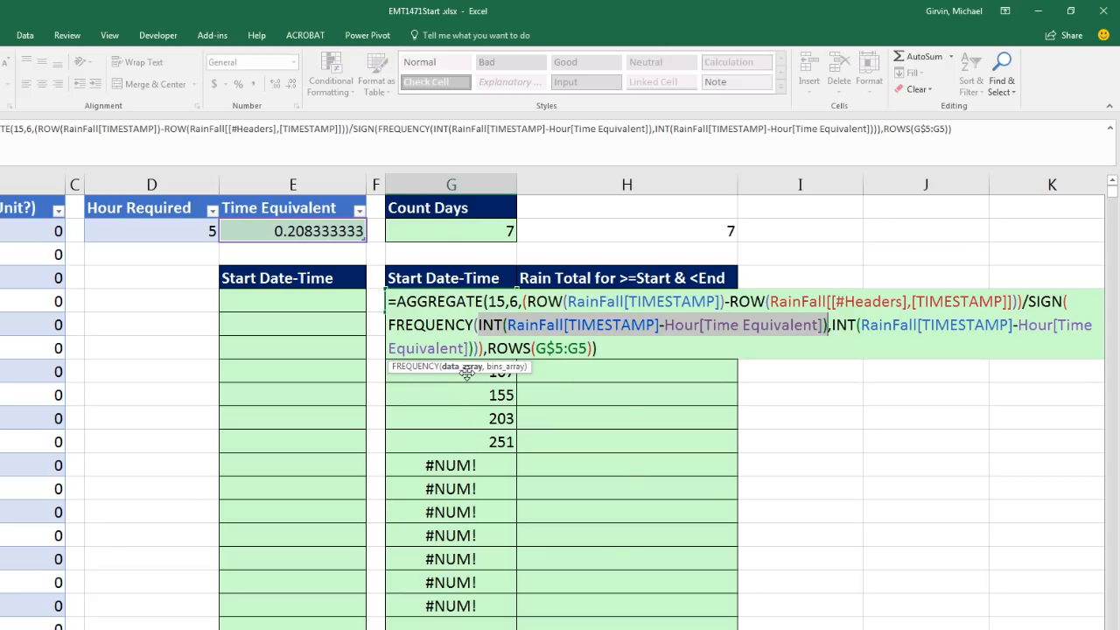
pyautogui.hotkey('ctrl', 'c')
# Insert INDEX before AGGREGATE in G5 with the copied INT expression as its array, making the AGGREGATE part the row_num argument
pyautogui.click(396, 302)
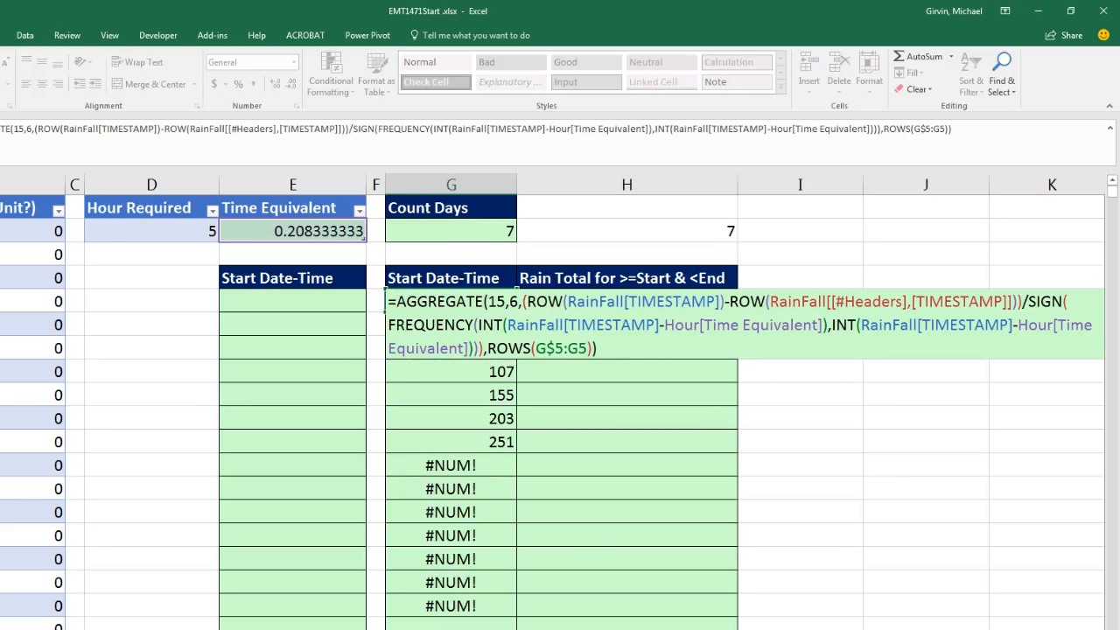
pyautogui.write('in')
pyautogui.press('Tab')
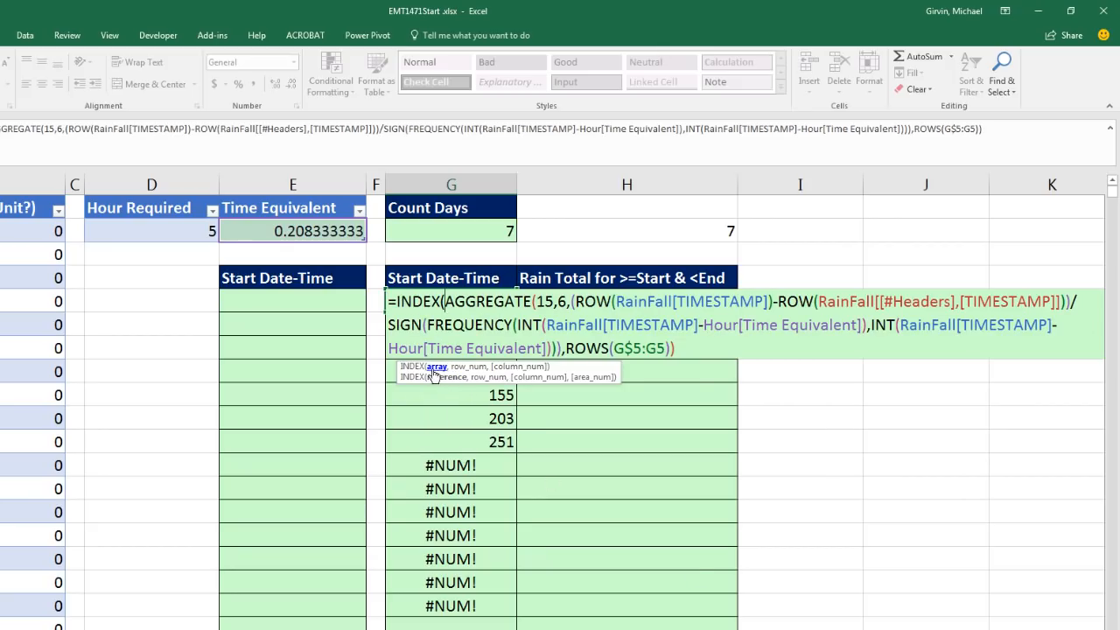
pyautogui.hotkey('ctrl', 'v')
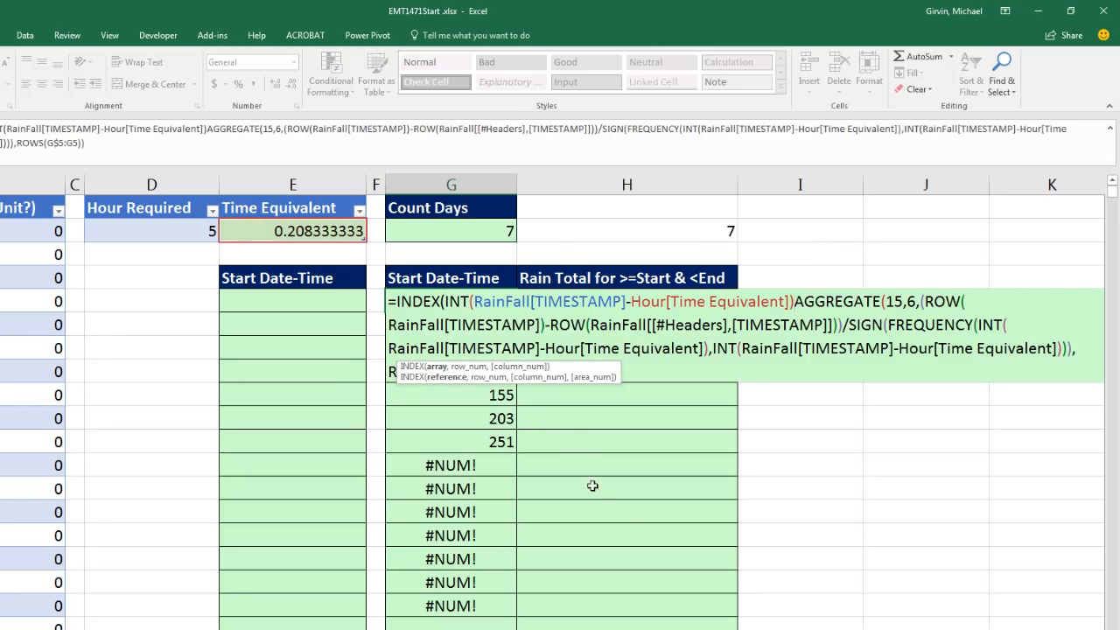
pyautogui.write(',')
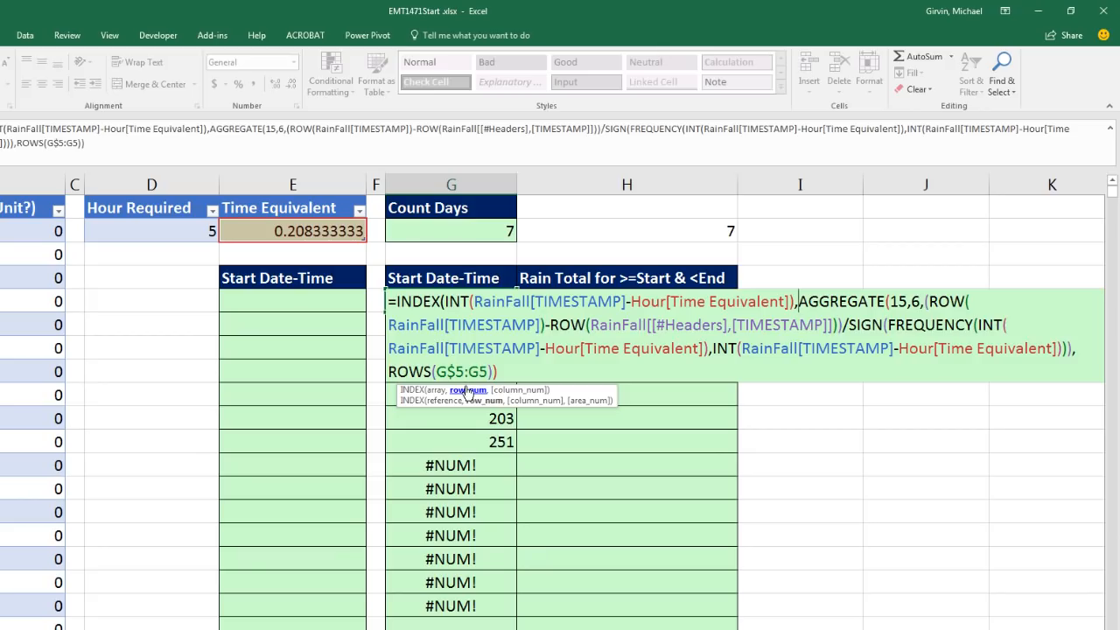
# Close the INDEX function, review its arguments, enter the formula in G5 and fill it down through G18
pyautogui.hotkey('ctrl', 'shift', 'End')
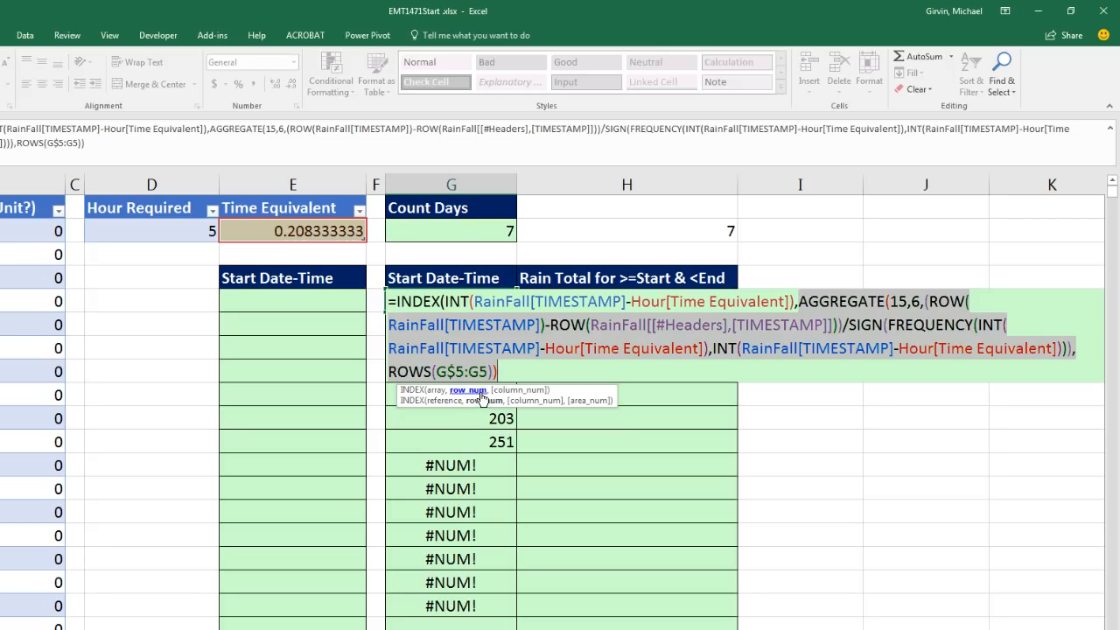
pyautogui.click(525, 364)
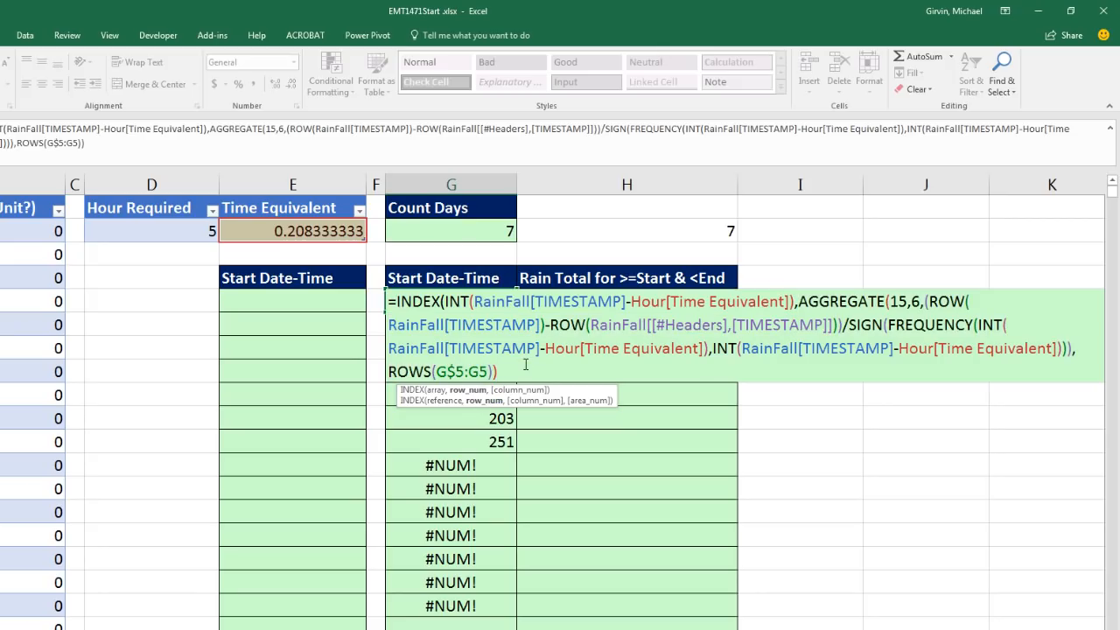
pyautogui.write(')')
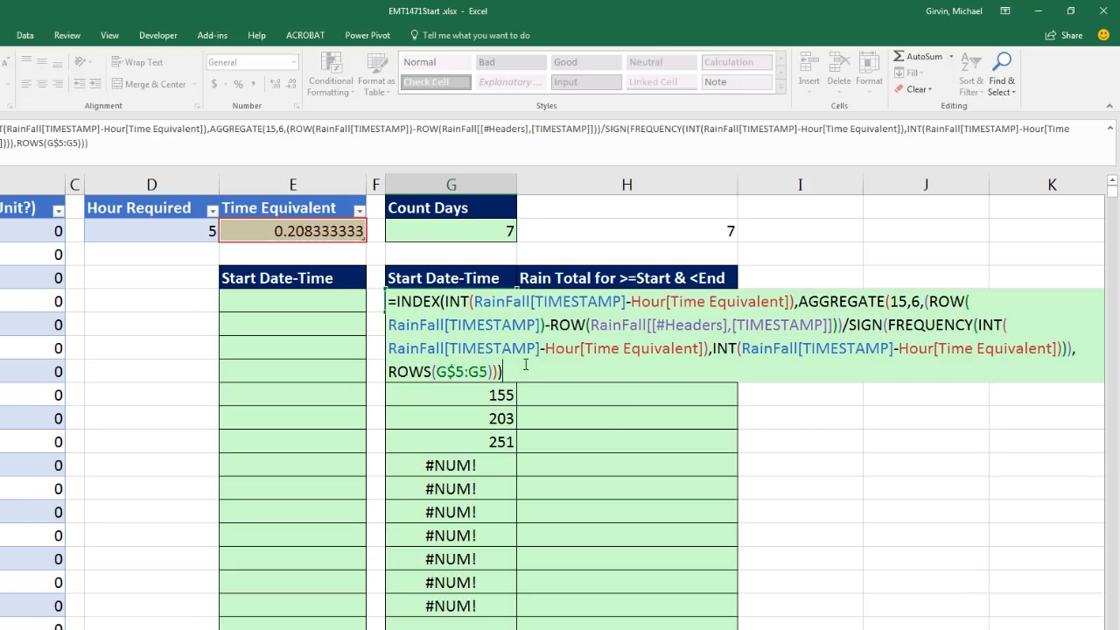
pyautogui.click(462, 302)
pyautogui.click(436, 390)
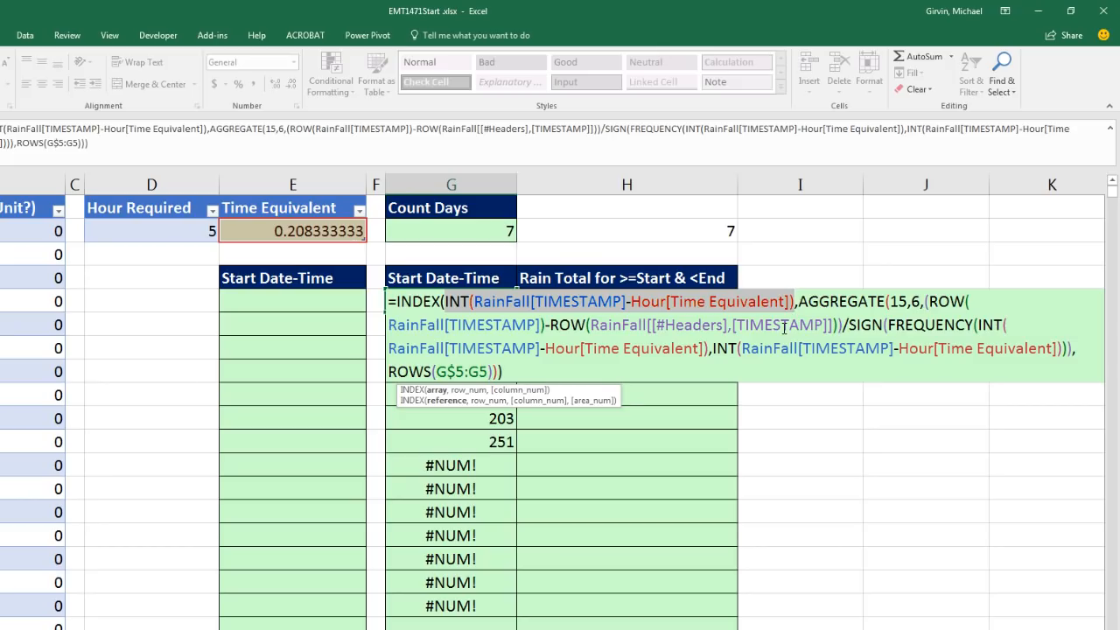
pyautogui.press('Escape')
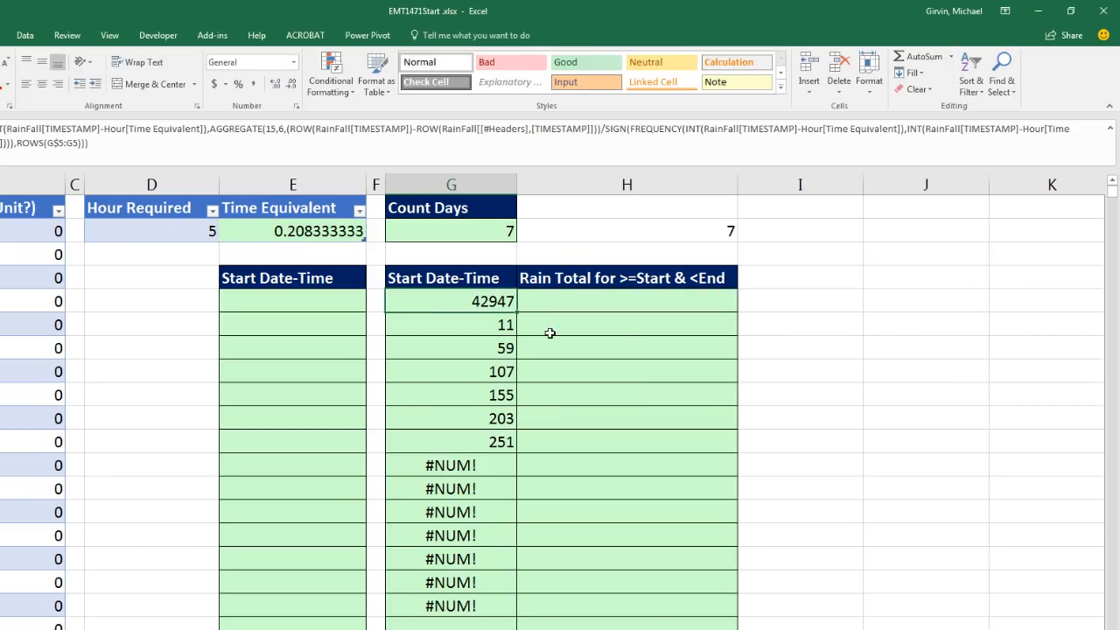
pyautogui.doubleClick(517, 312)
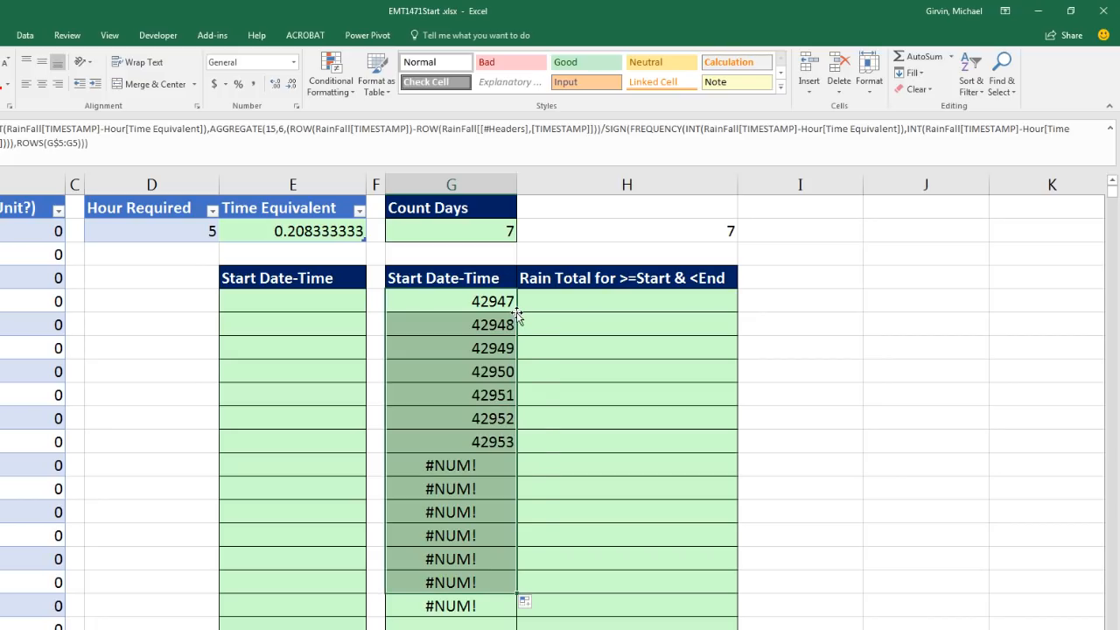
pyautogui.moveTo(517, 592); pyautogui.dragTo(520, 617)
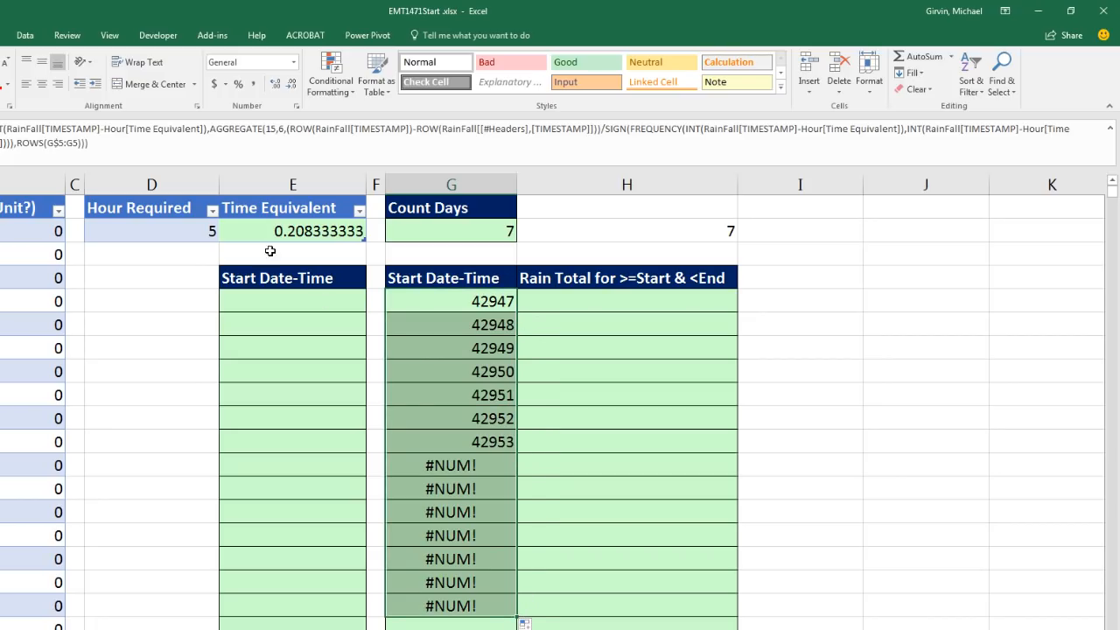
# Format G5:G18 with the Date number format of type 3/14/12 13:30
pyautogui.click(295, 62)
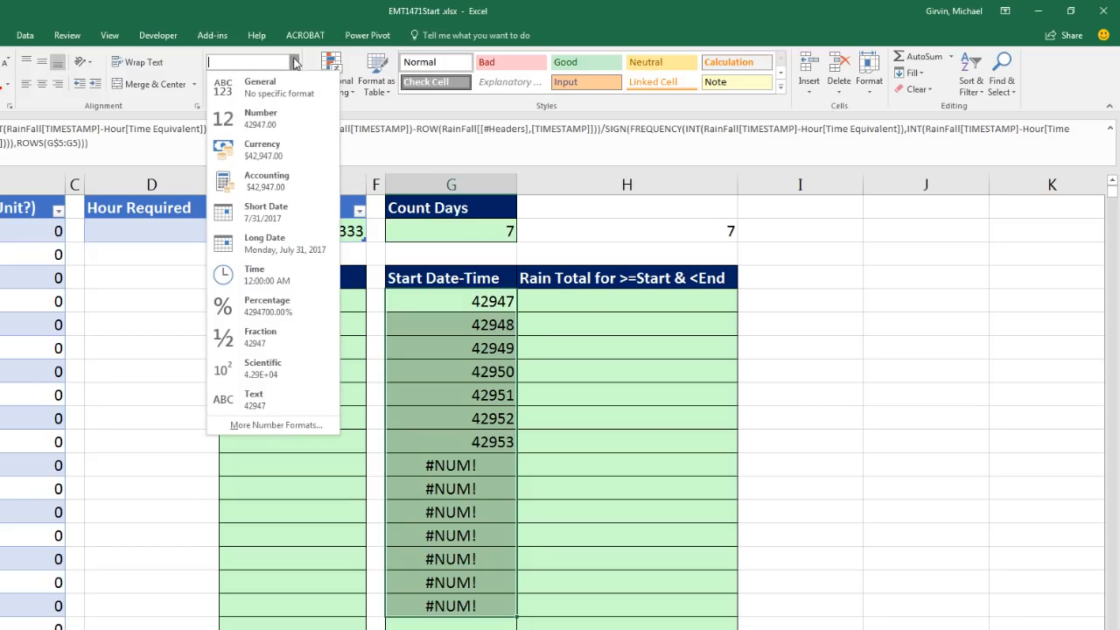
pyautogui.press('Escape')
pyautogui.hotkey('ctrl', '1')
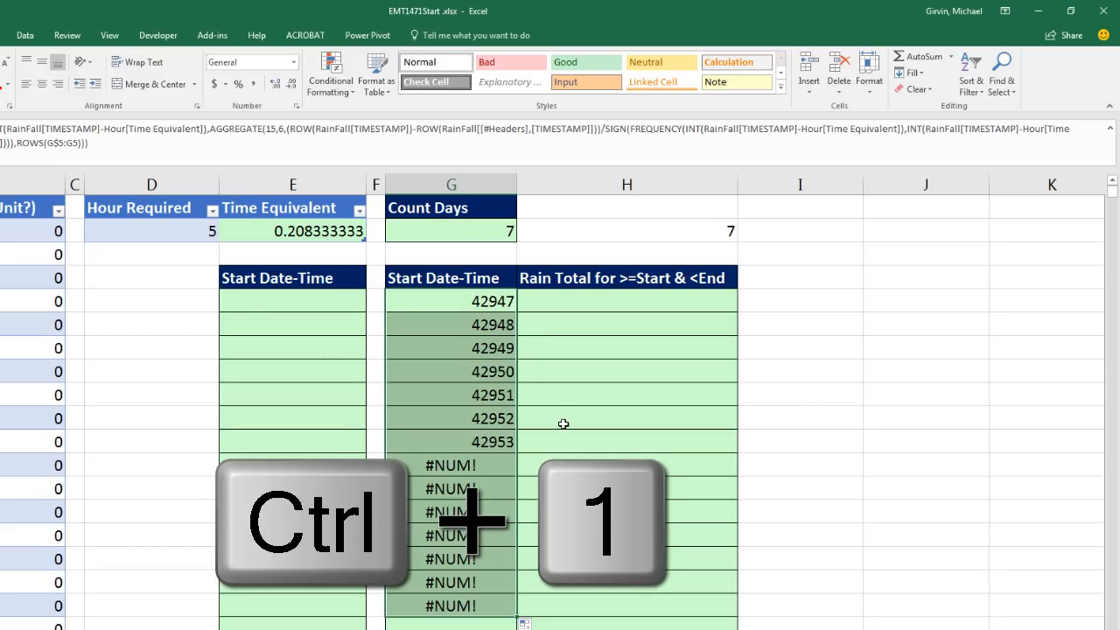
pyautogui.click(277, 313)
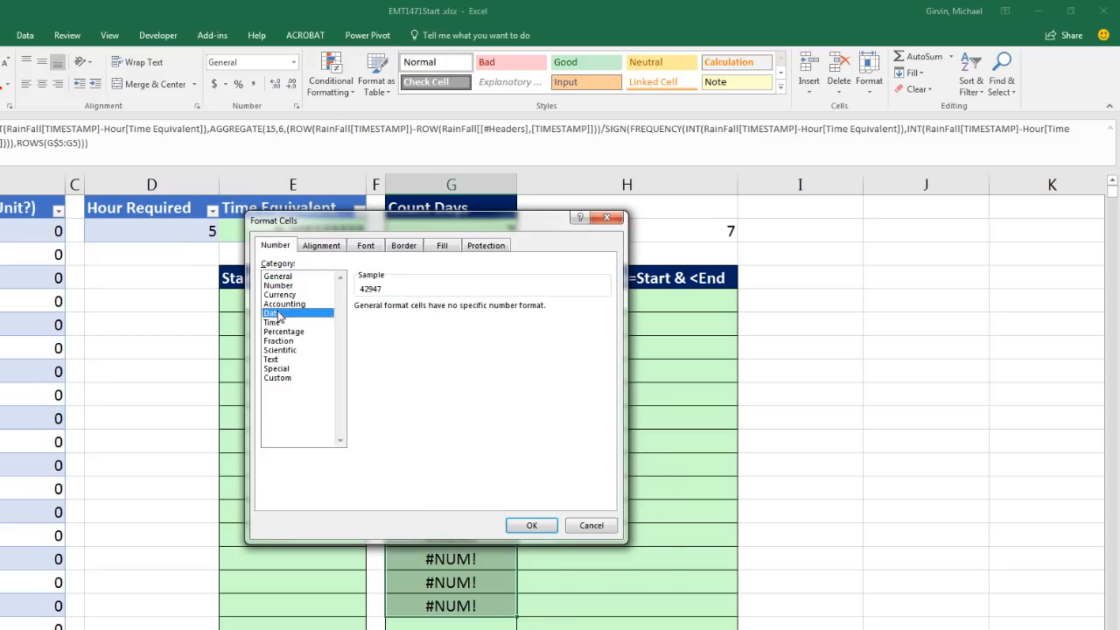
pyautogui.click(604, 372)
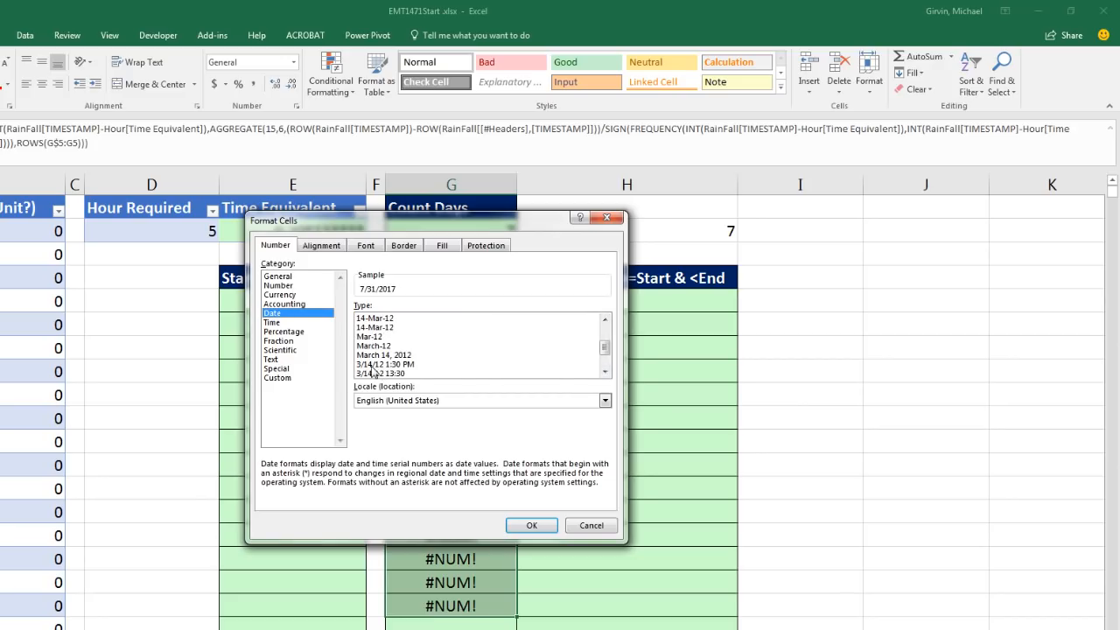
pyautogui.click(390, 374)
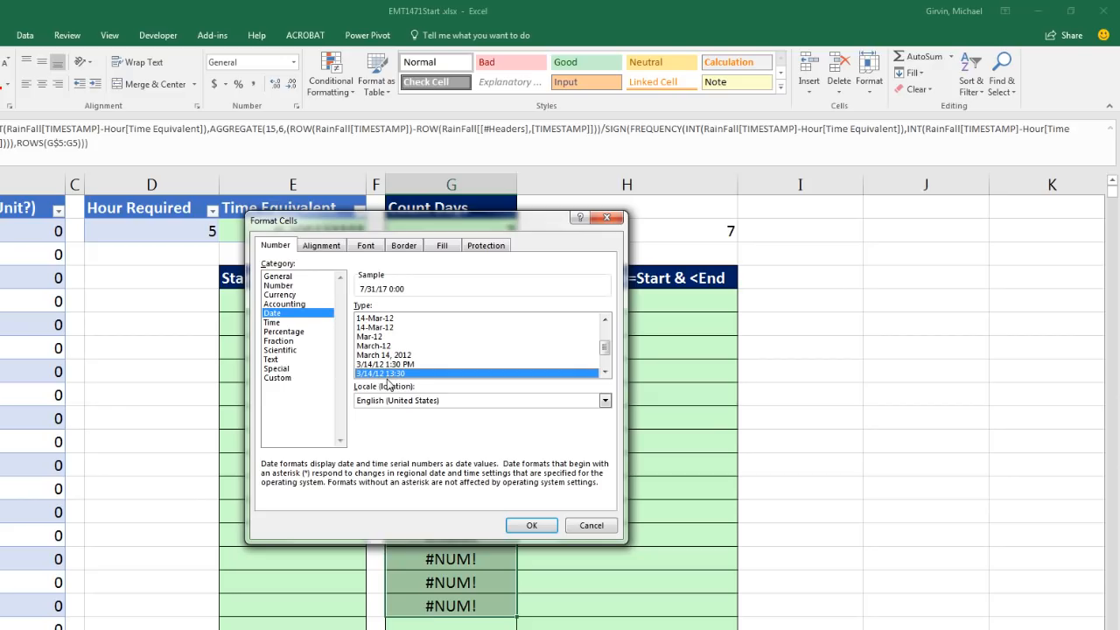
pyautogui.click(531, 526)
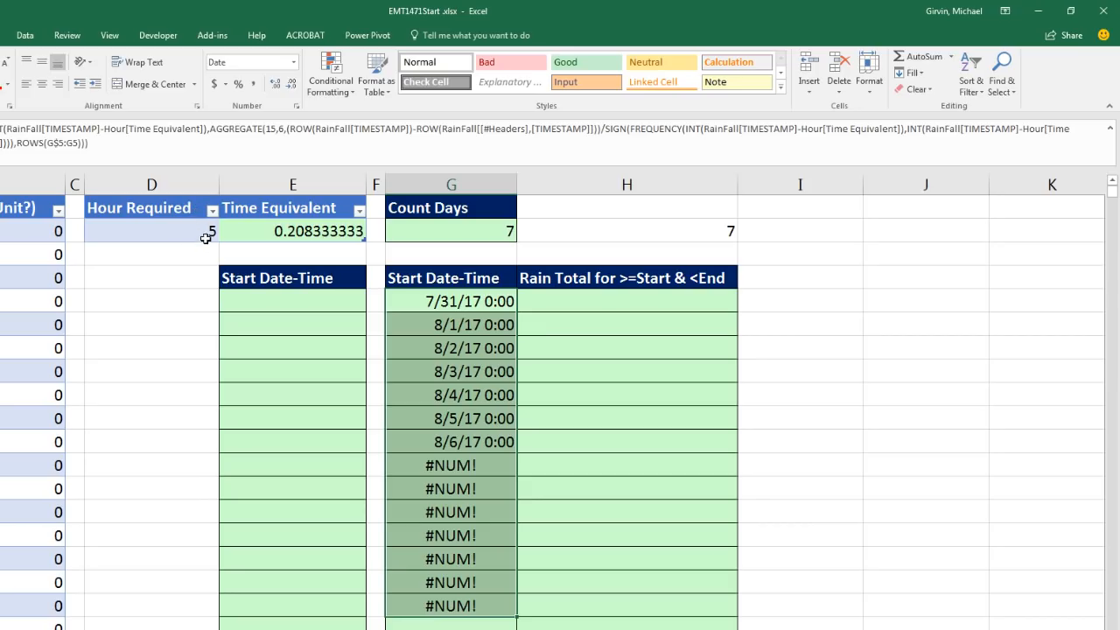
# Add +Hour[Time Equivalent] to the end of the G5 formula and fill it down the Start Date-Time column through G18
pyautogui.click(456, 300)
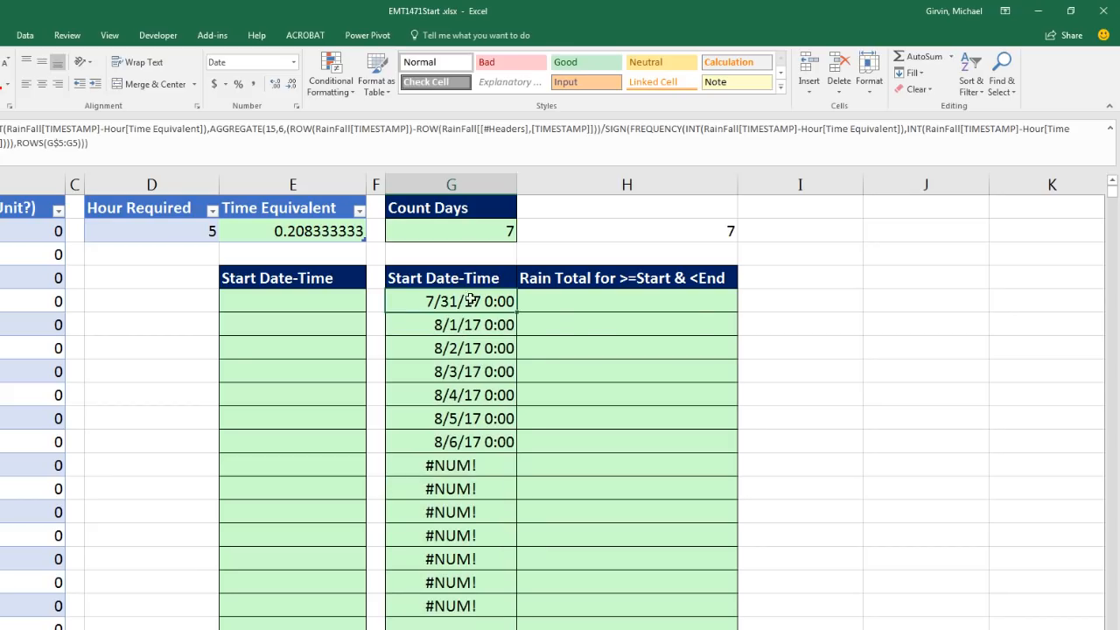
pyautogui.press('F2')
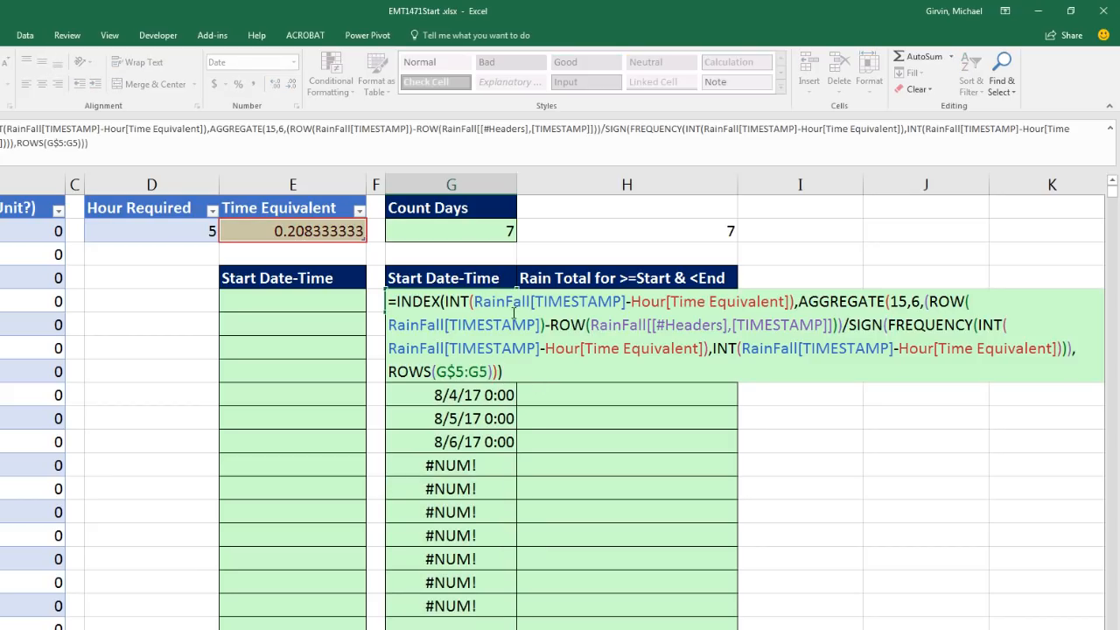
pyautogui.click(314, 229)
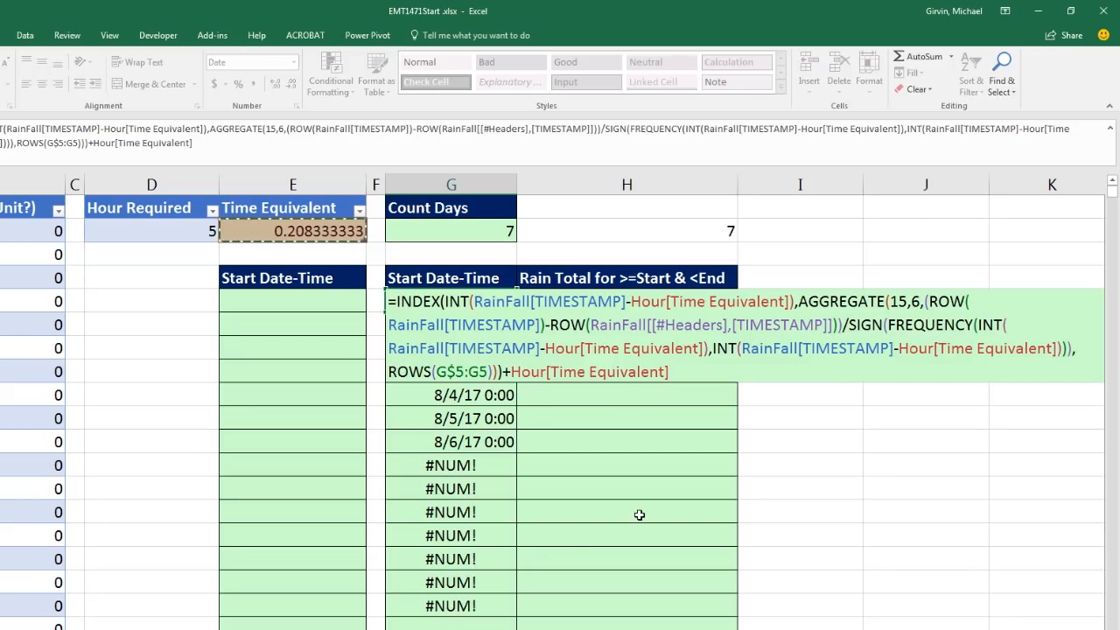
pyautogui.hotkey('ctrl', 'Return')
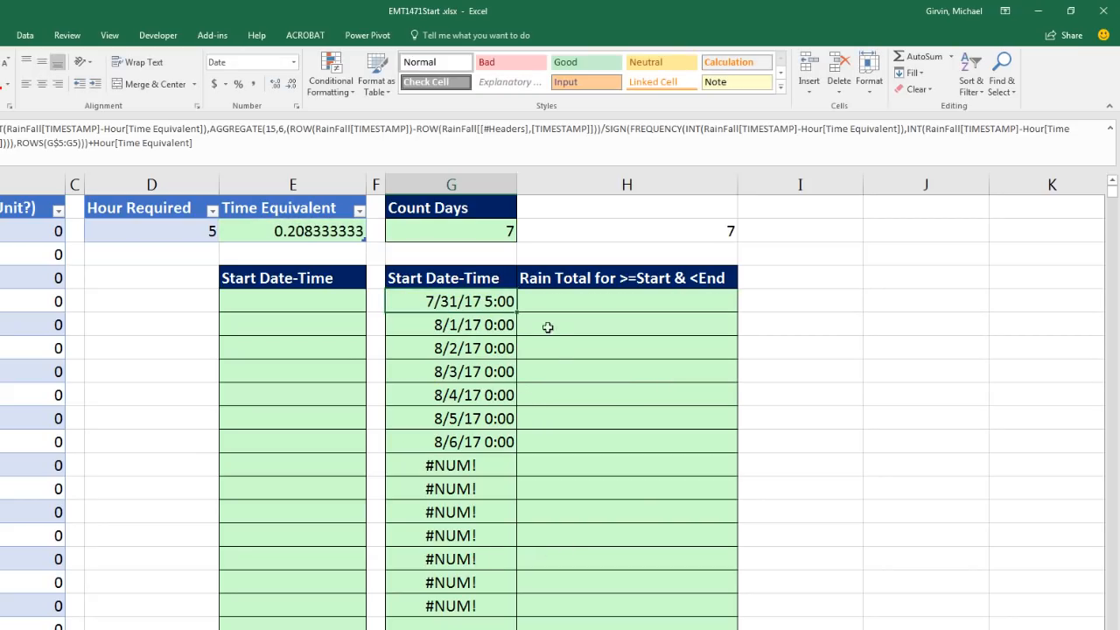
pyautogui.doubleClick(518, 311)
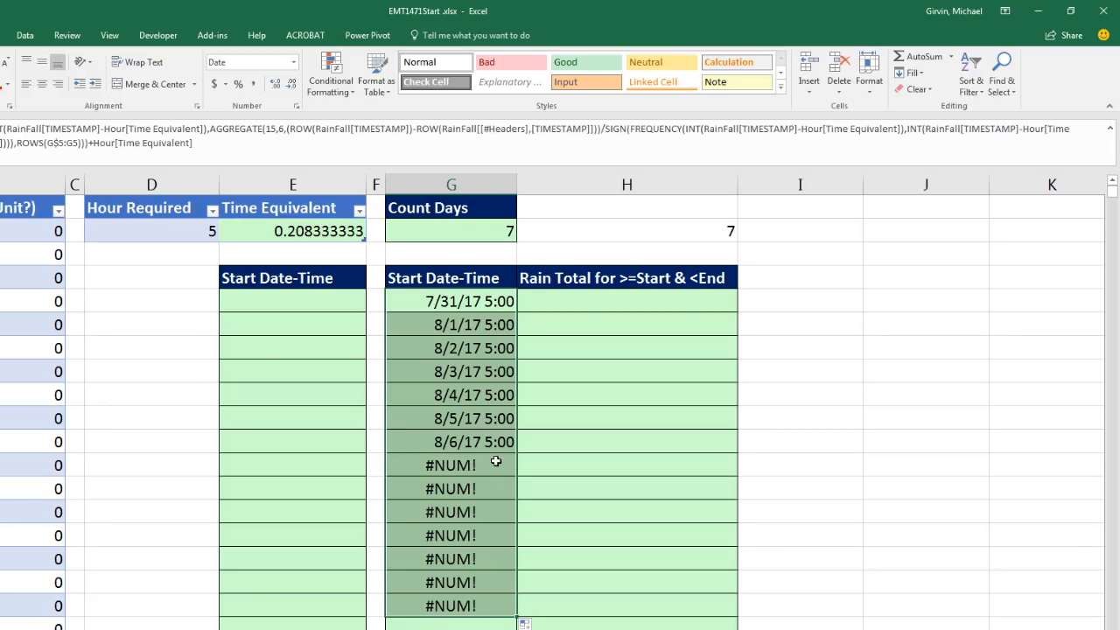
# Insert an IF function at the start of the G5 formula and begin its logical test with a copy of ROWS(G$5:G5)
pyautogui.click(435, 301)
pyautogui.press('F2')
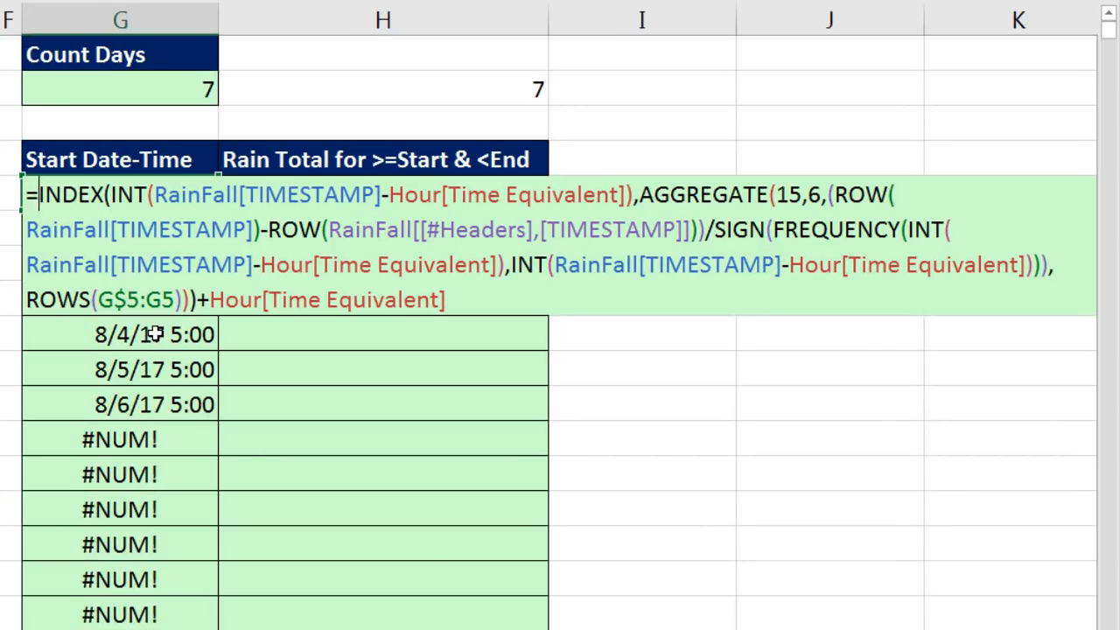
pyautogui.write('IF(')
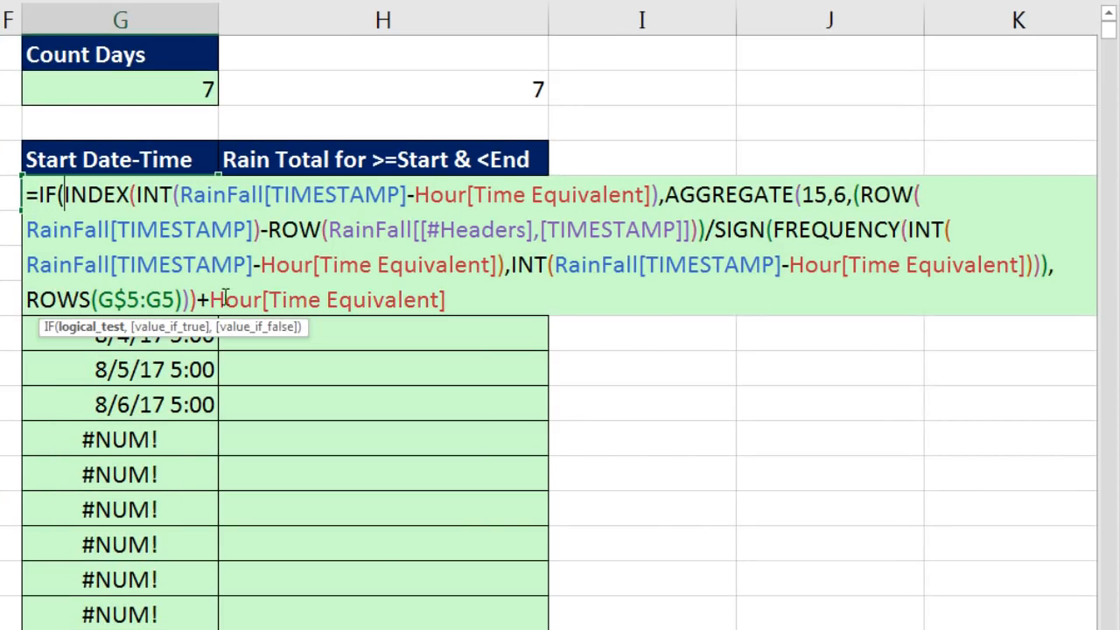
pyautogui.click(126, 299)
pyautogui.moveTo(28, 300); pyautogui.dragTo(185, 298)
pyautogui.hotkey('ctrl', 'c')
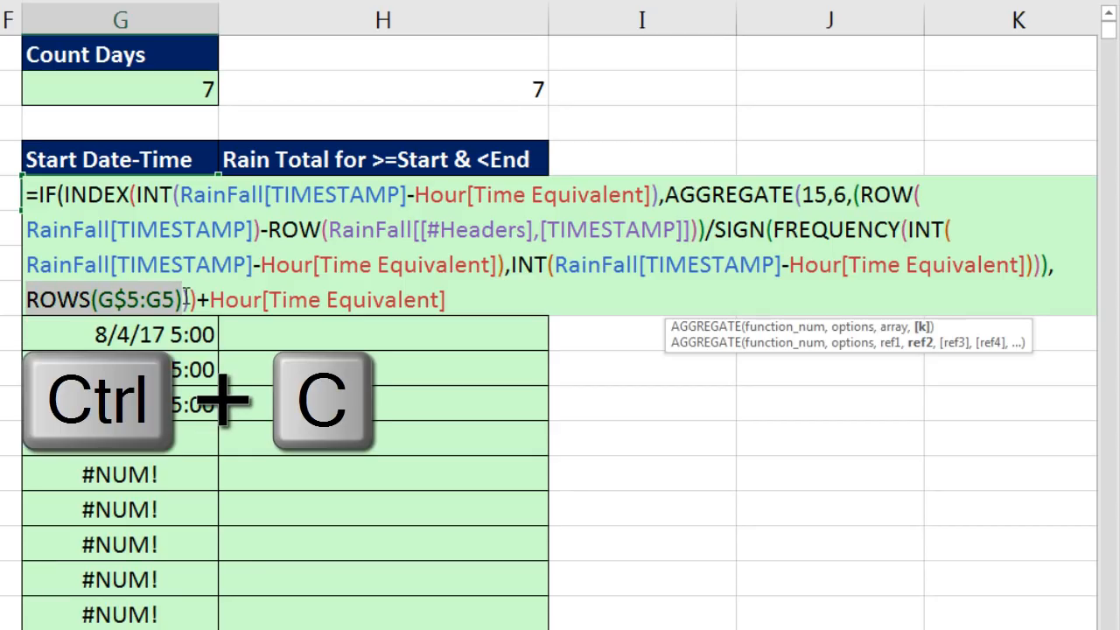
pyautogui.click(65, 194)
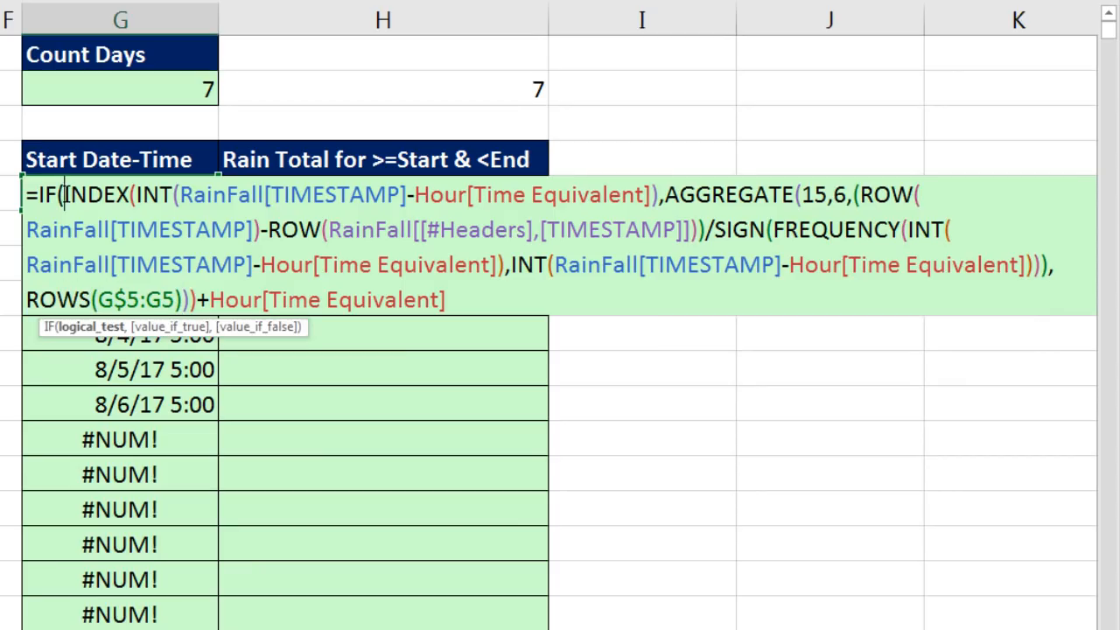
pyautogui.hotkey('ctrl', 'v')
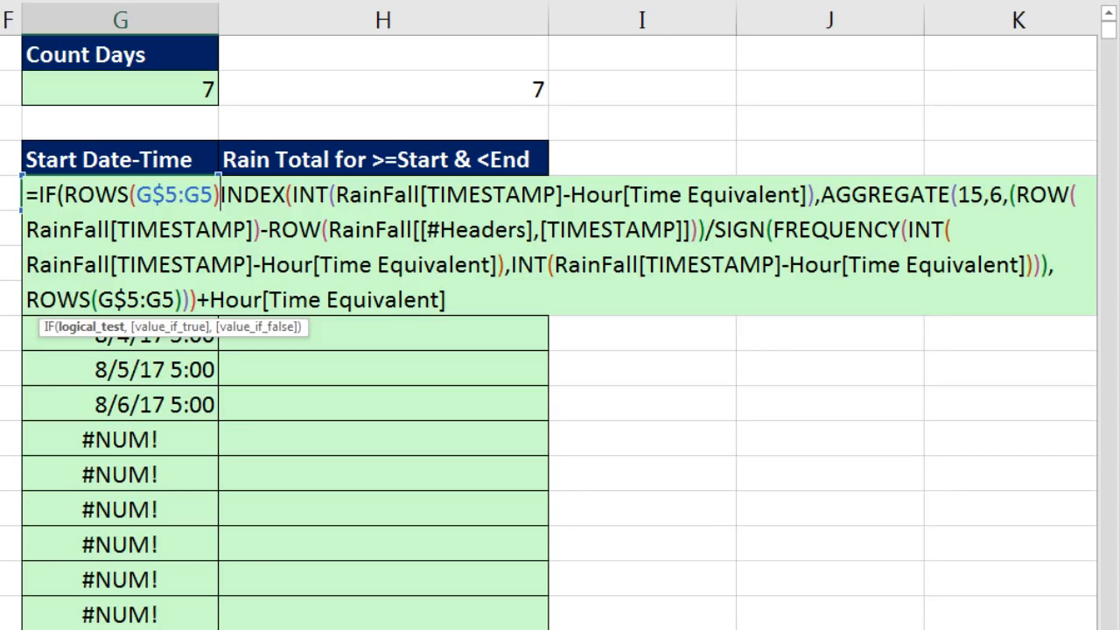
# Complete the IF logical test in G5 with >$G$2, use "" as value_if_true and the existing INDEX expression as value_if_false
pyautogui.write('>')
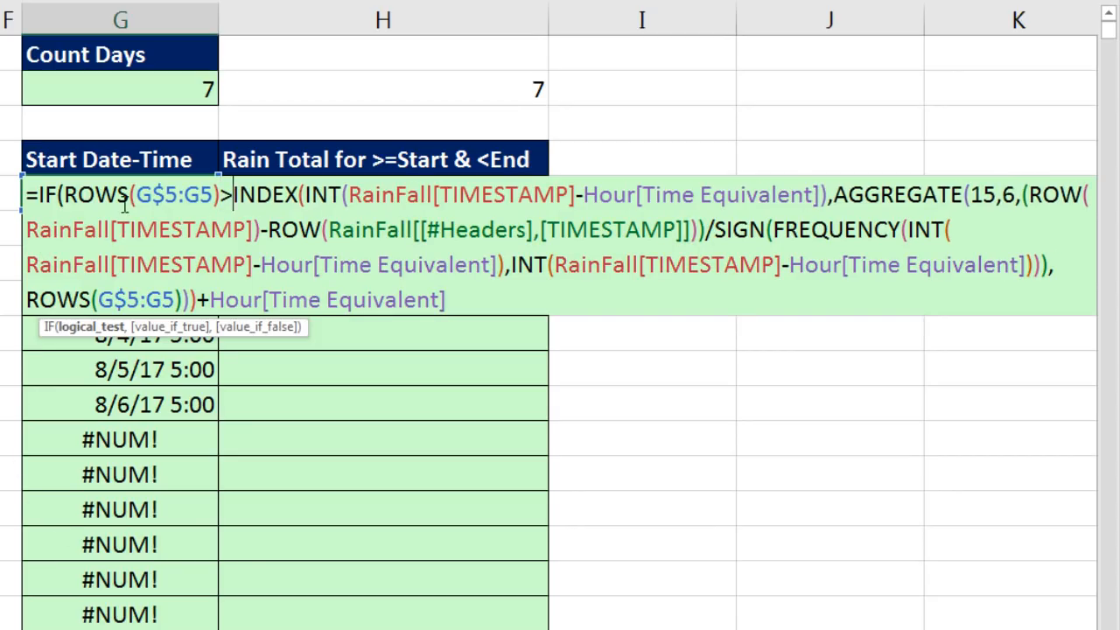
pyautogui.click(168, 88)
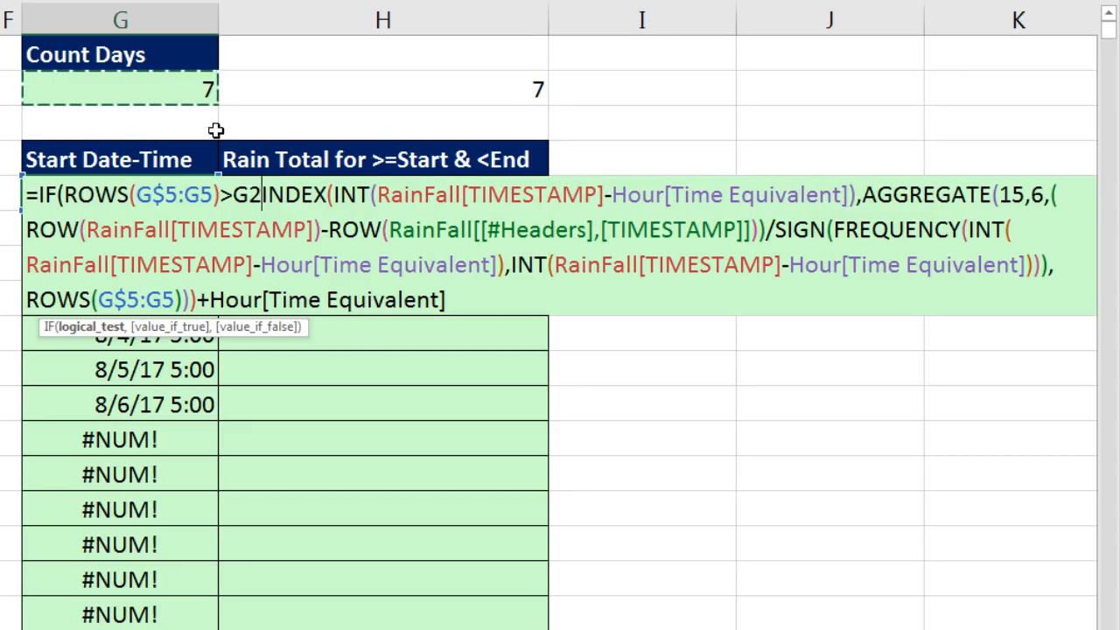
pyautogui.press('F4')
pyautogui.write(',')
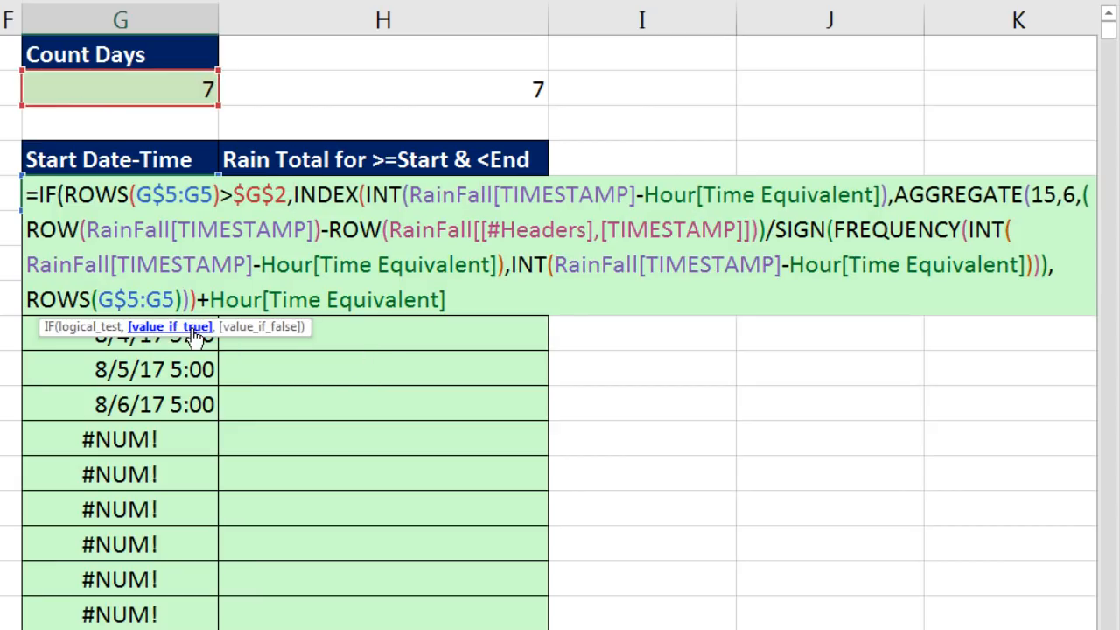
pyautogui.write('""')
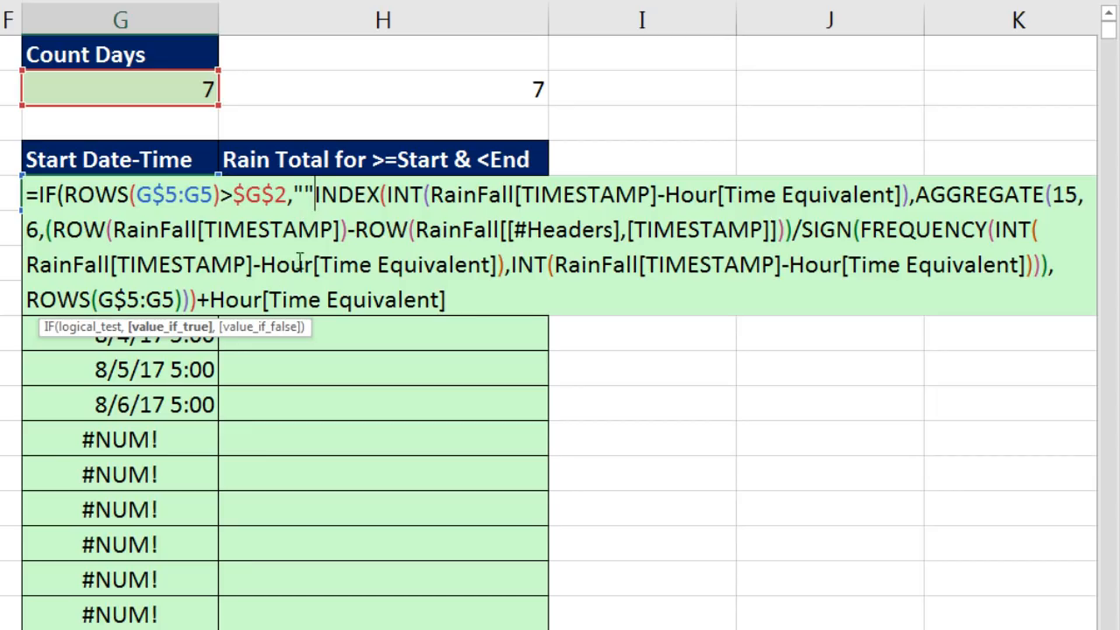
pyautogui.write(',')
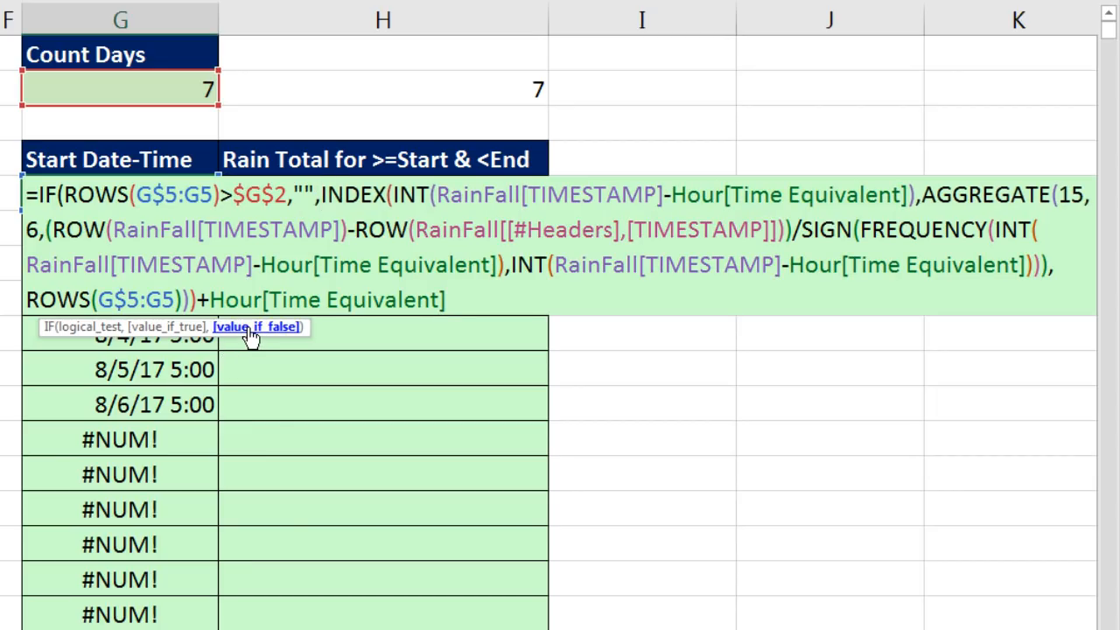
# Review the IF function's three arguments, close the function, enter the formula in G5 and fill it down through G18
pyautogui.hotkey('ctrl', 'shift', 'End')
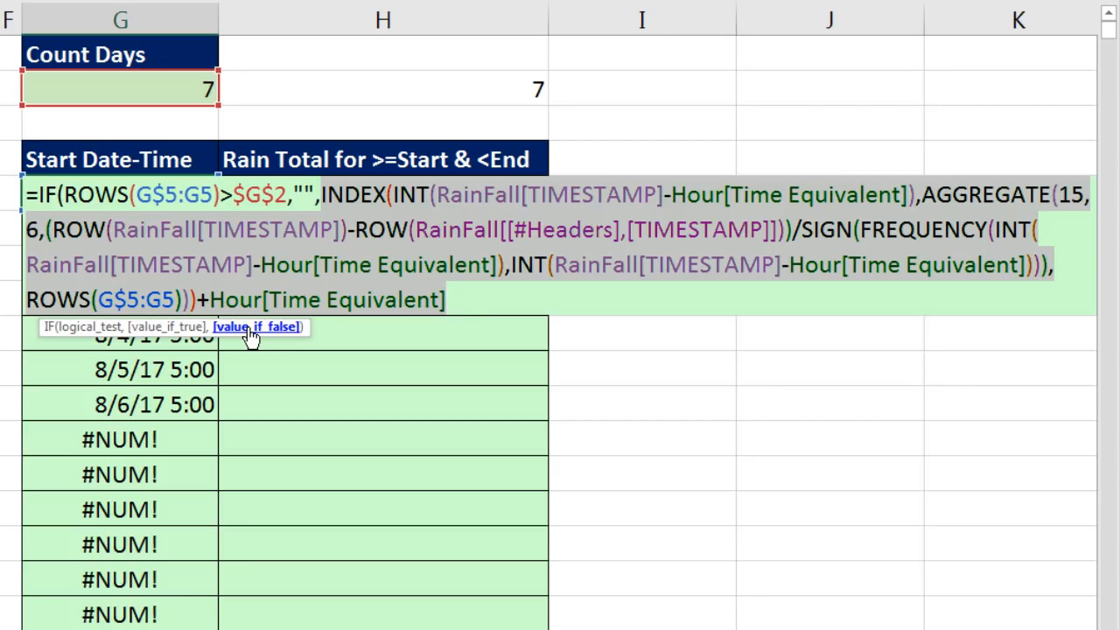
pyautogui.click(95, 194)
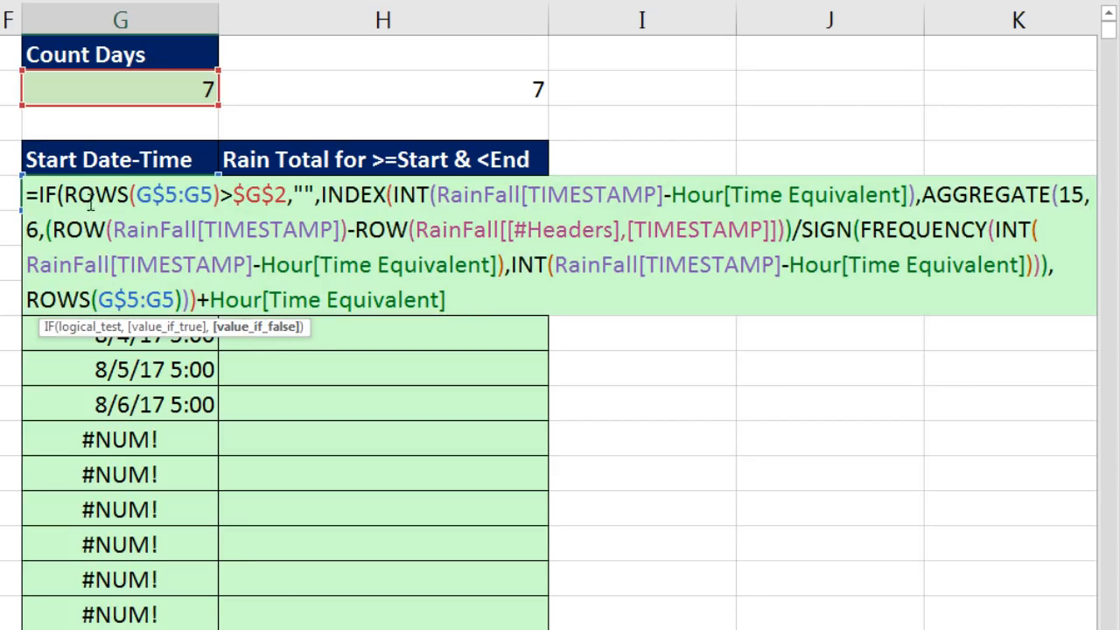
pyautogui.click(108, 329)
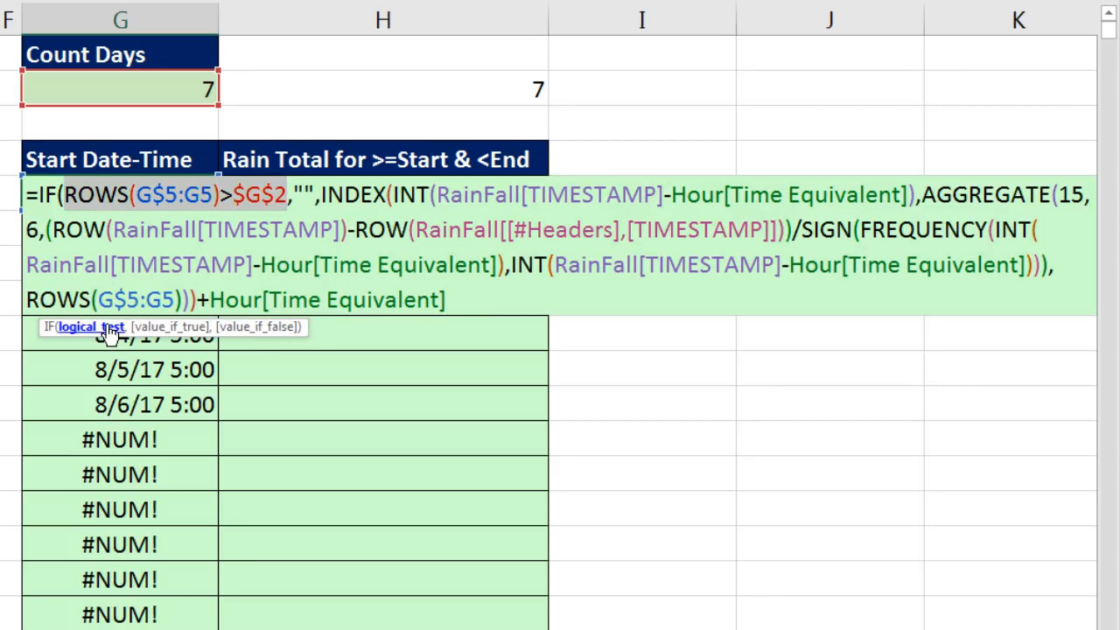
pyautogui.click(161, 330)
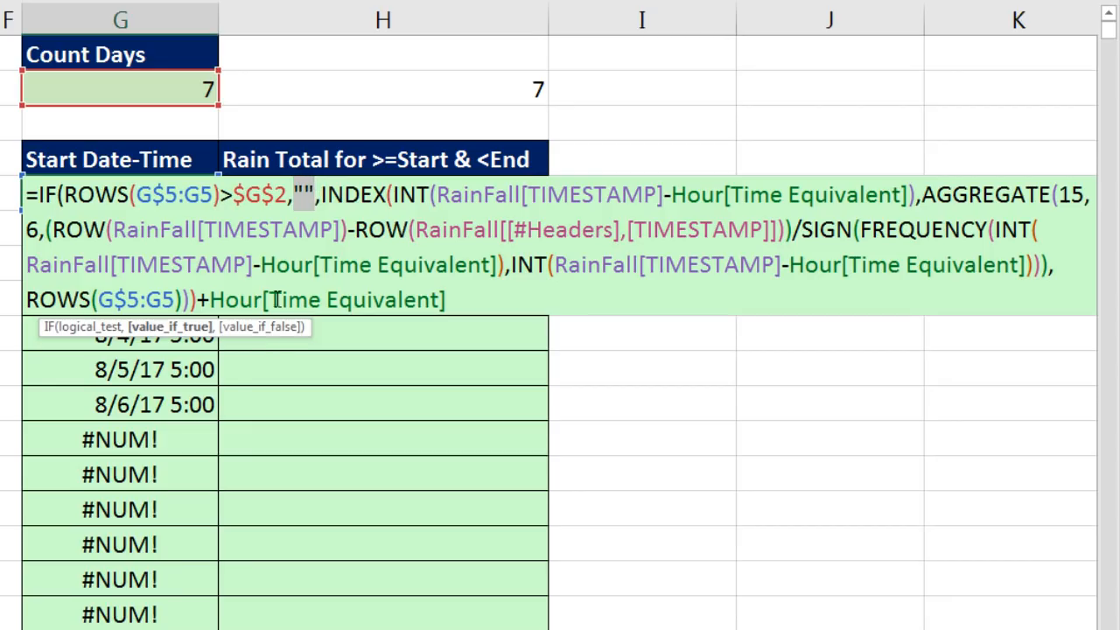
pyautogui.click(301, 326)
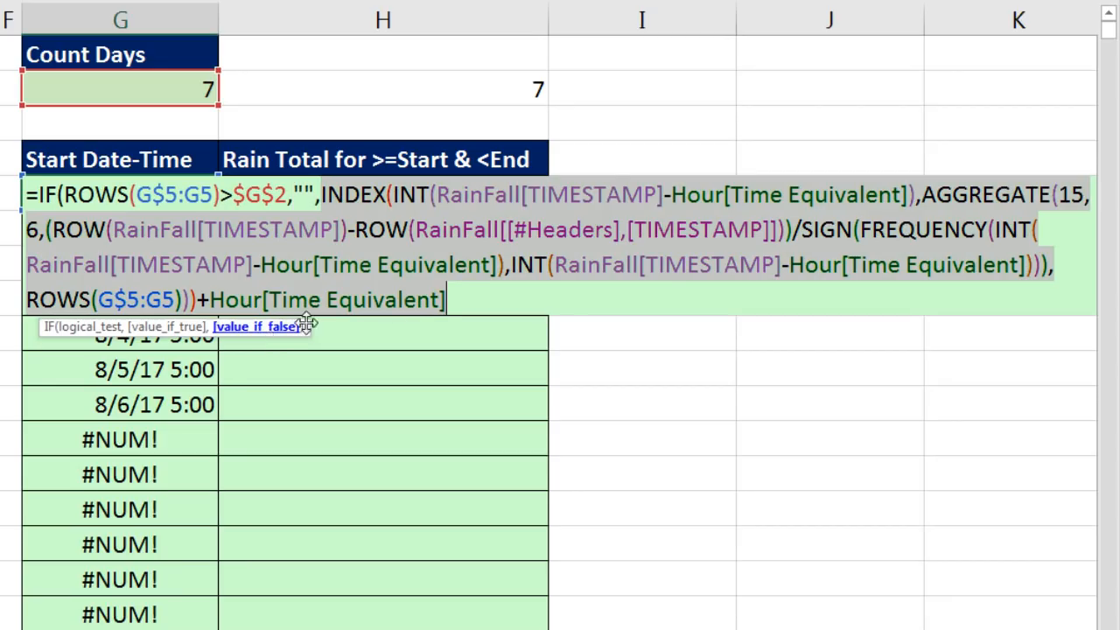
pyautogui.click(457, 298)
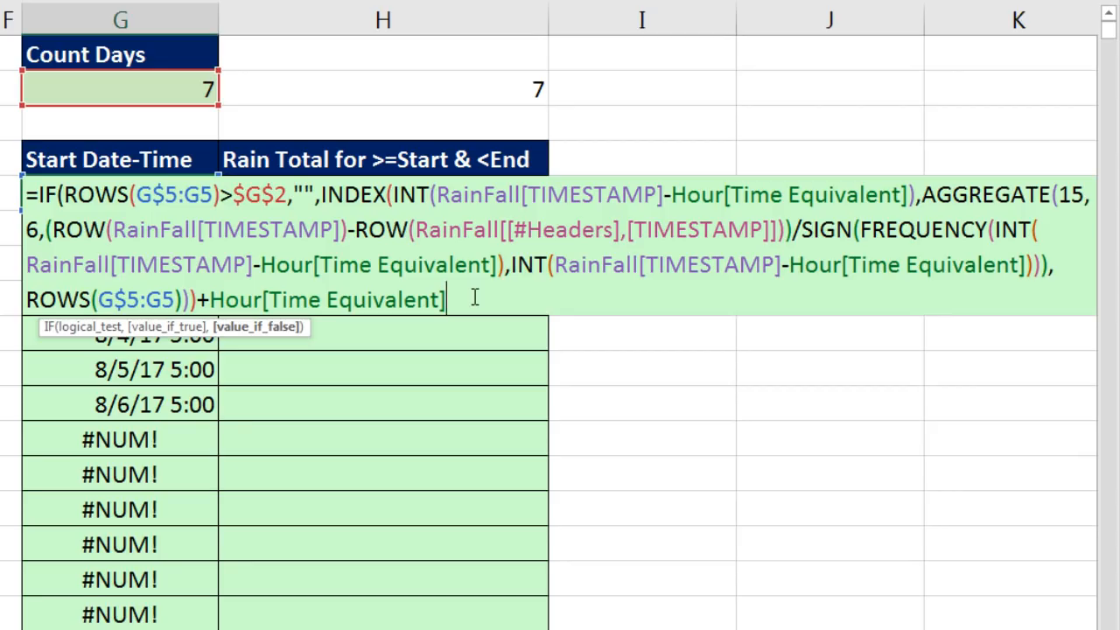
pyautogui.write(')')
pyautogui.hotkey('ctrl', 'Return')
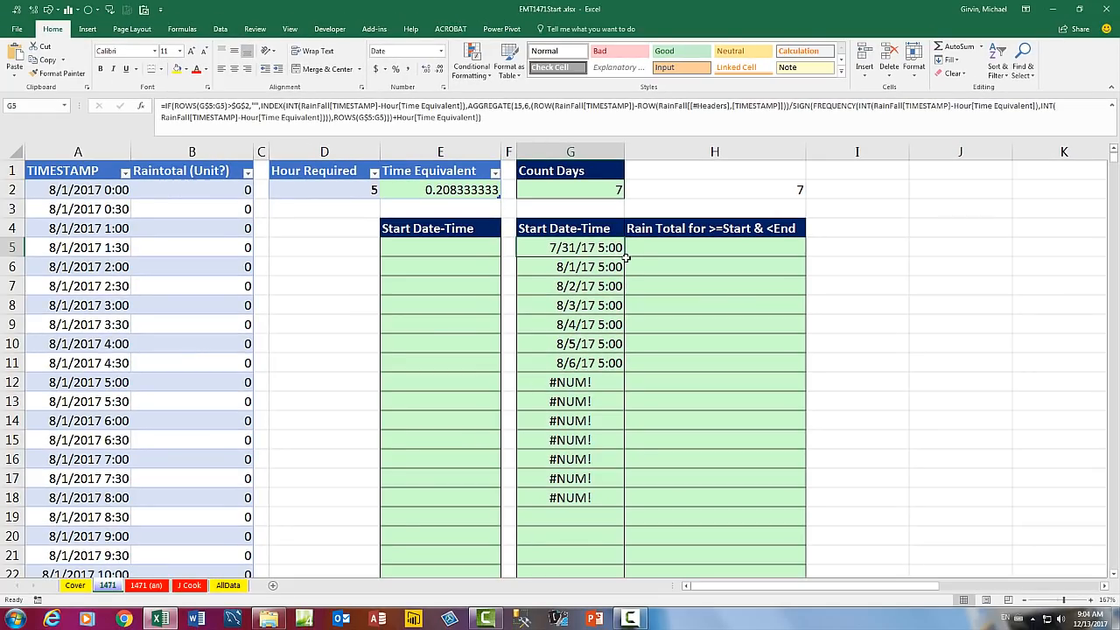
pyautogui.doubleClick(626, 257)
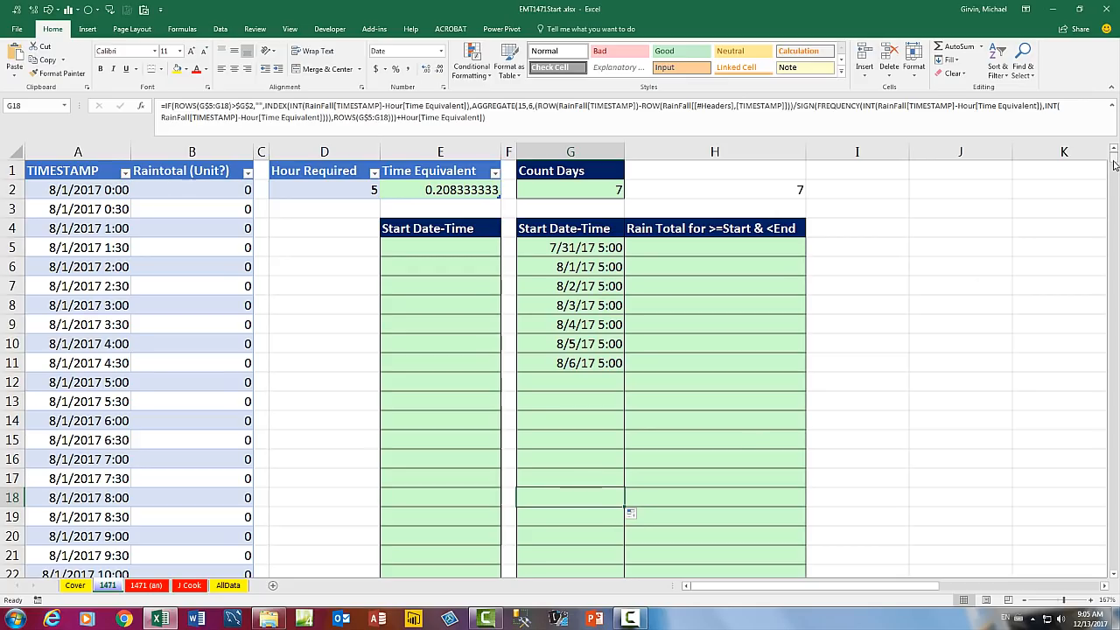
# Fill the Start Date-Time formula from G18 down through G464, the last row of the green range
pyautogui.moveTo(1114, 164); pyautogui.dragTo(1114, 215)
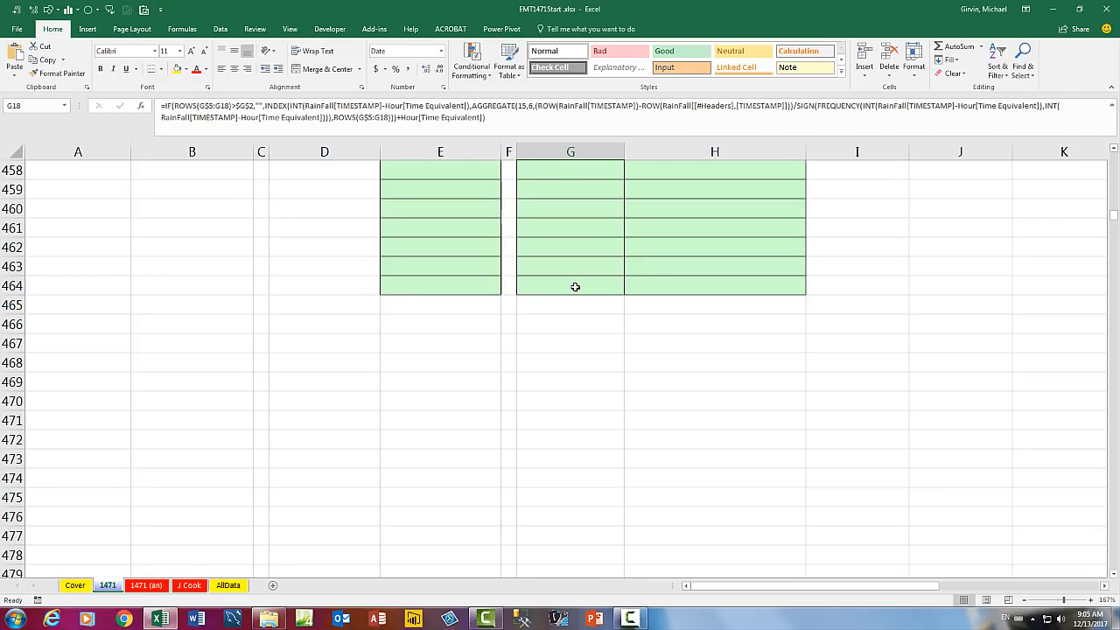
pyautogui.click(575, 287)
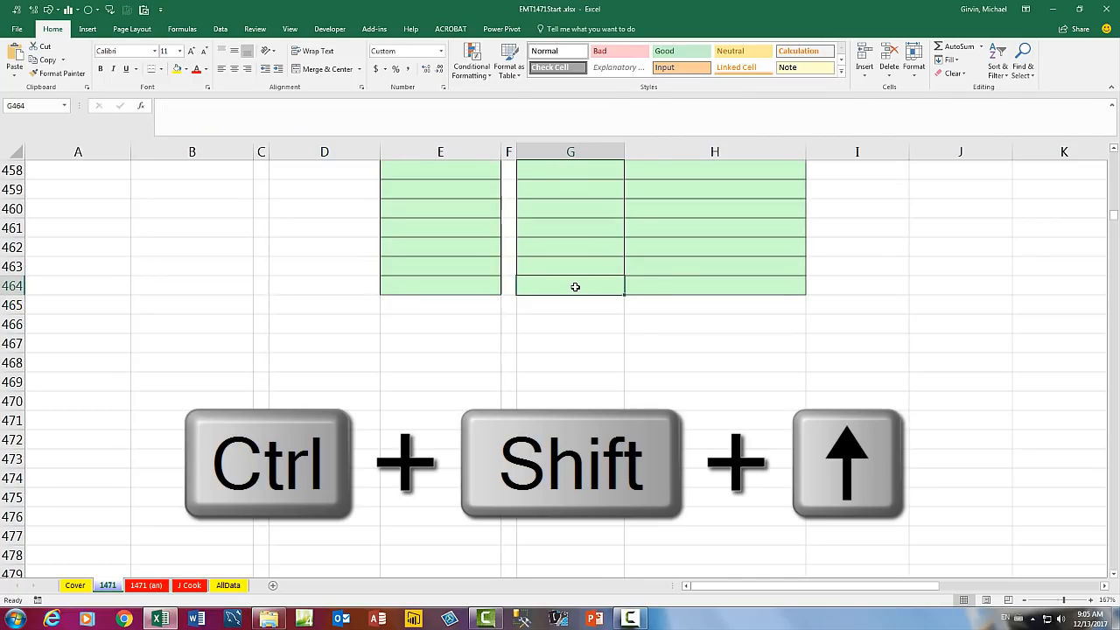
pyautogui.hotkey('ctrl', 'shift', 'Up')
pyautogui.scroll(4, 586, 300)
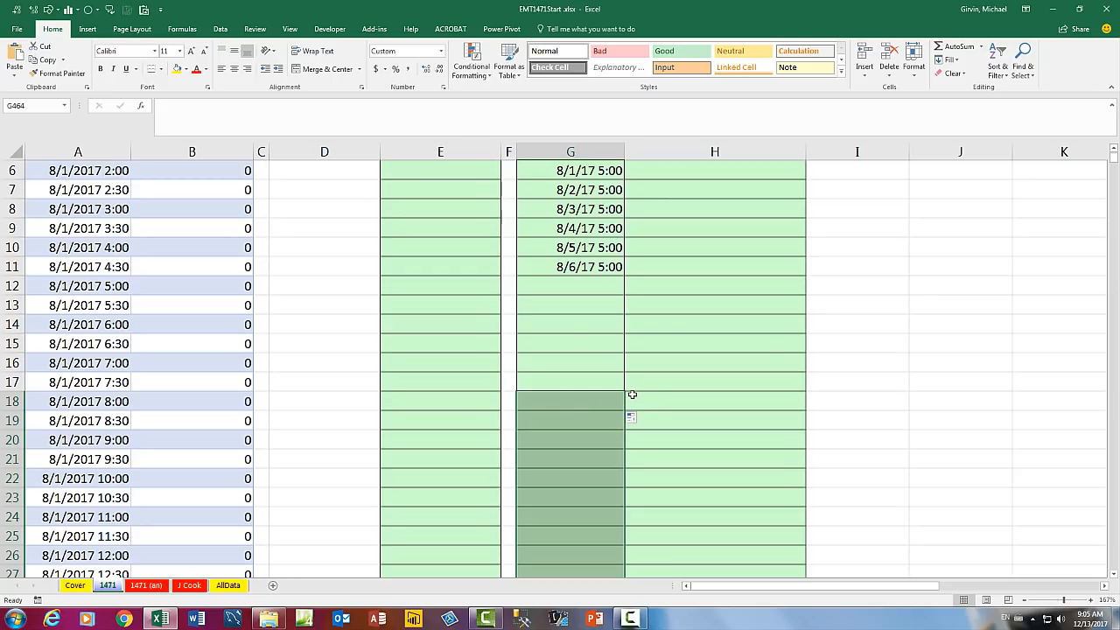
pyautogui.hotkey('ctrl', 'd')
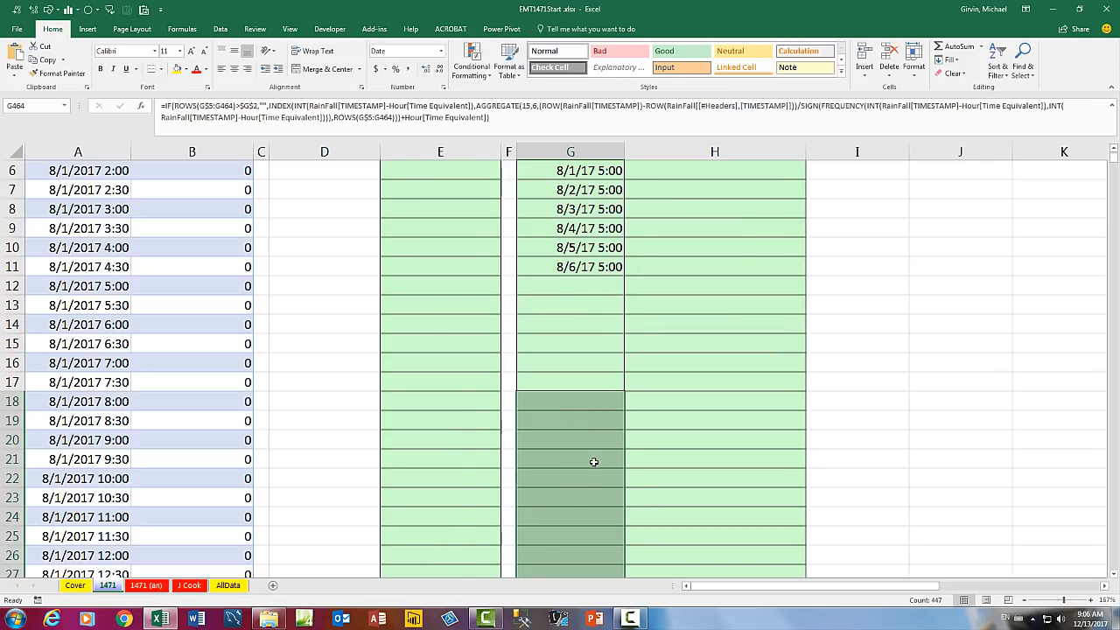
# Check the cell references of the formula in the last cell, G464, and return to the first data row
pyautogui.press('F2')
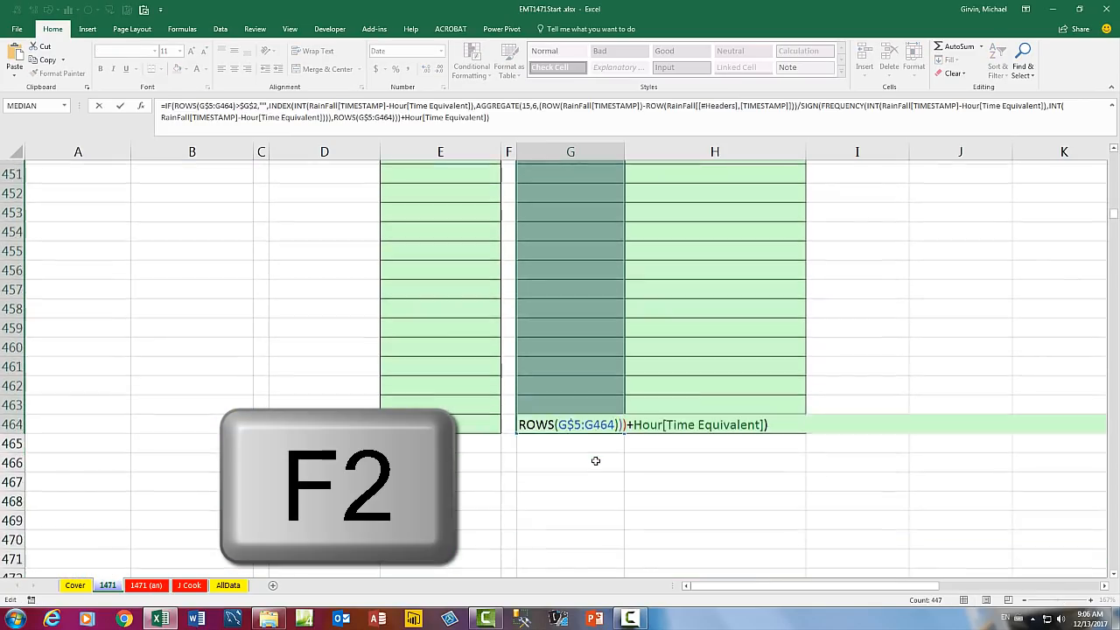
pyautogui.scroll(1, 595, 460)
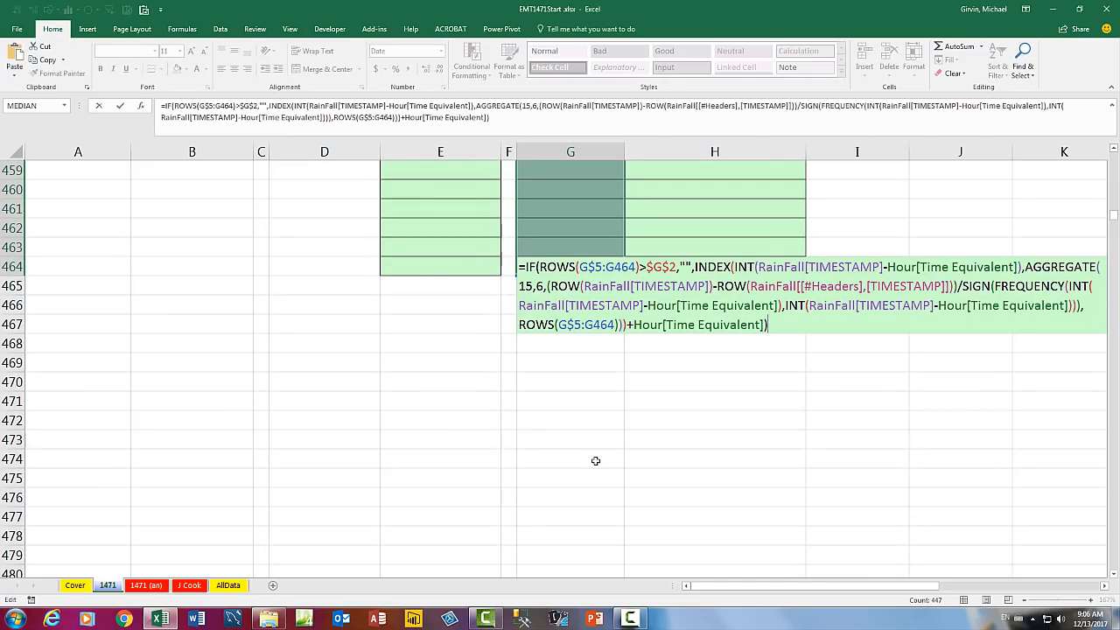
pyautogui.press('Return')
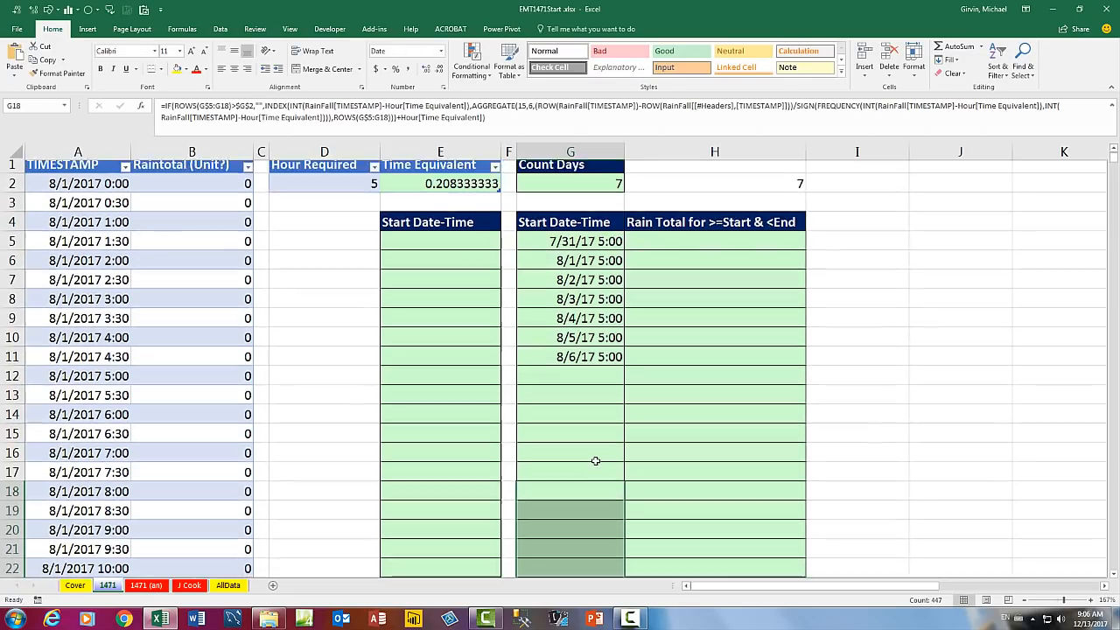
pyautogui.click(572, 247)
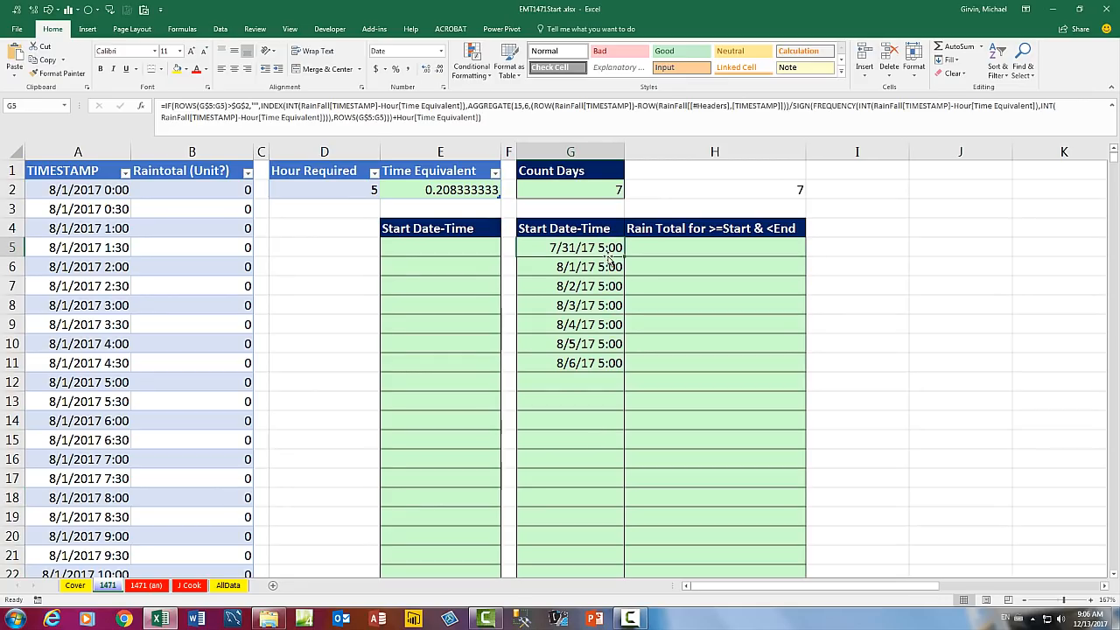
pyautogui.click(676, 251)
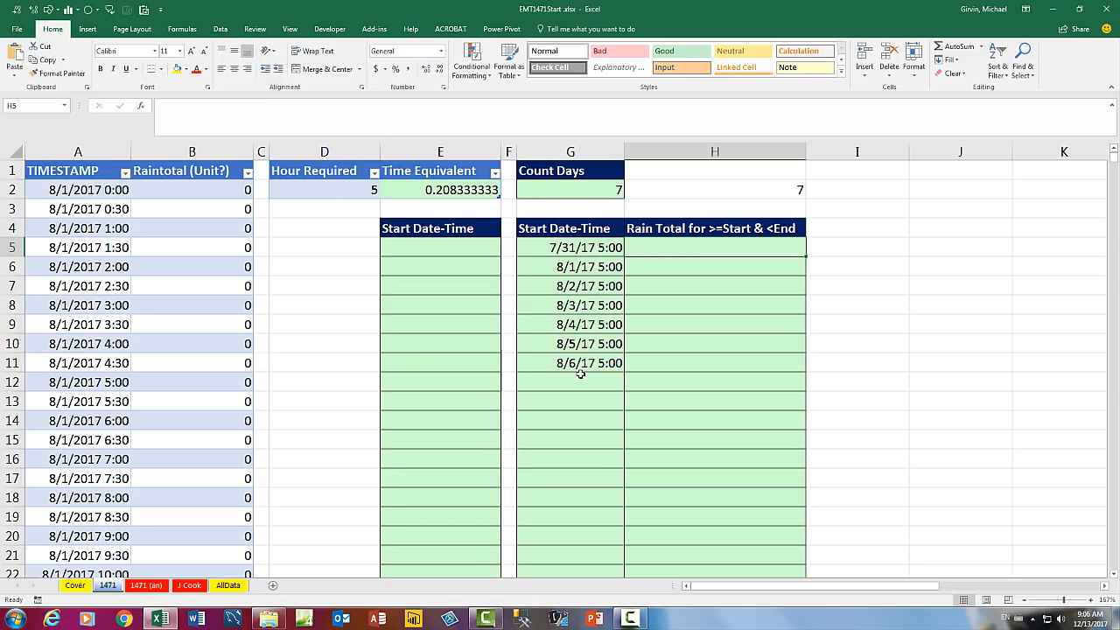
# Test the Start Date-Time list by setting Hour Required in D2 to 0, 10 and back to 5
pyautogui.click(362, 191)
pyautogui.write('0')
pyautogui.hotkey('ctrl', 'Return')
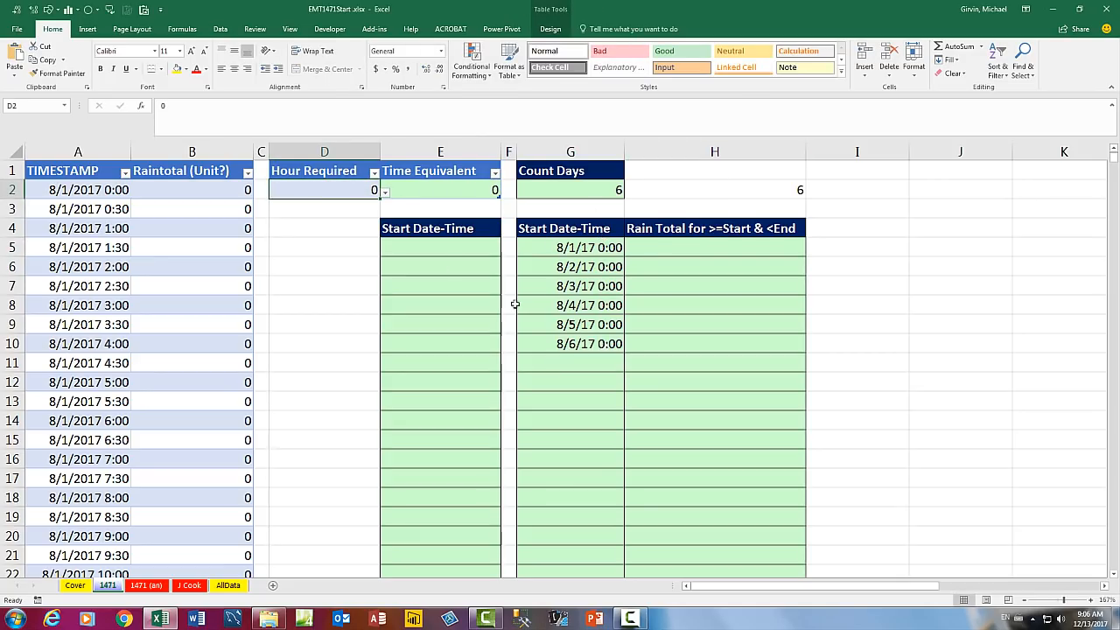
pyautogui.write('1')
pyautogui.hotkey('ctrl', 'Return')
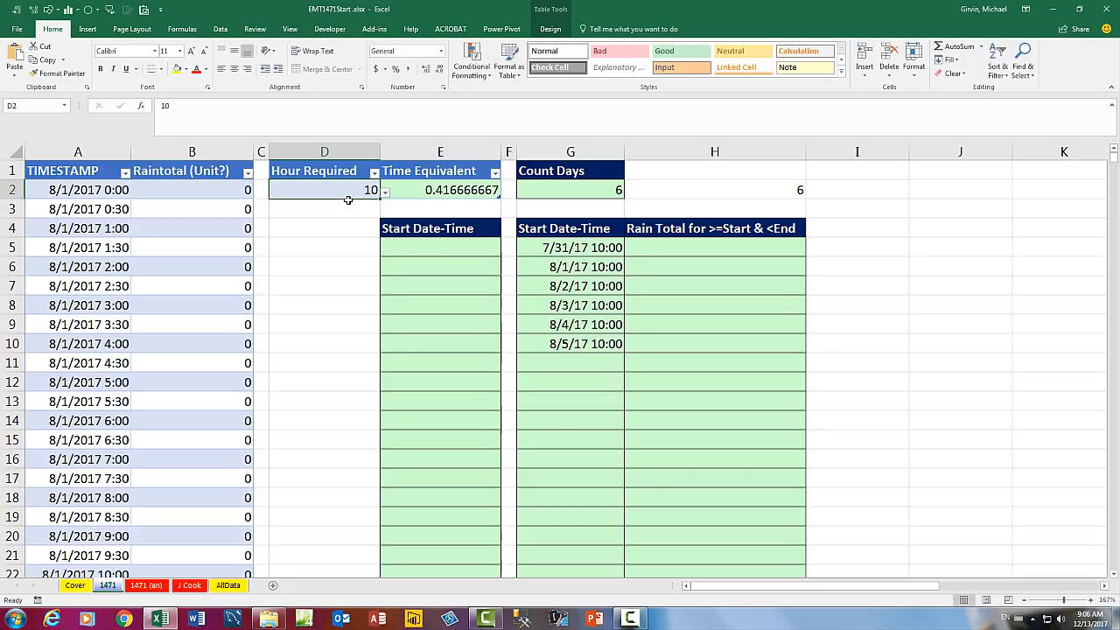
pyautogui.write('5')
pyautogui.hotkey('ctrl', 'Return')
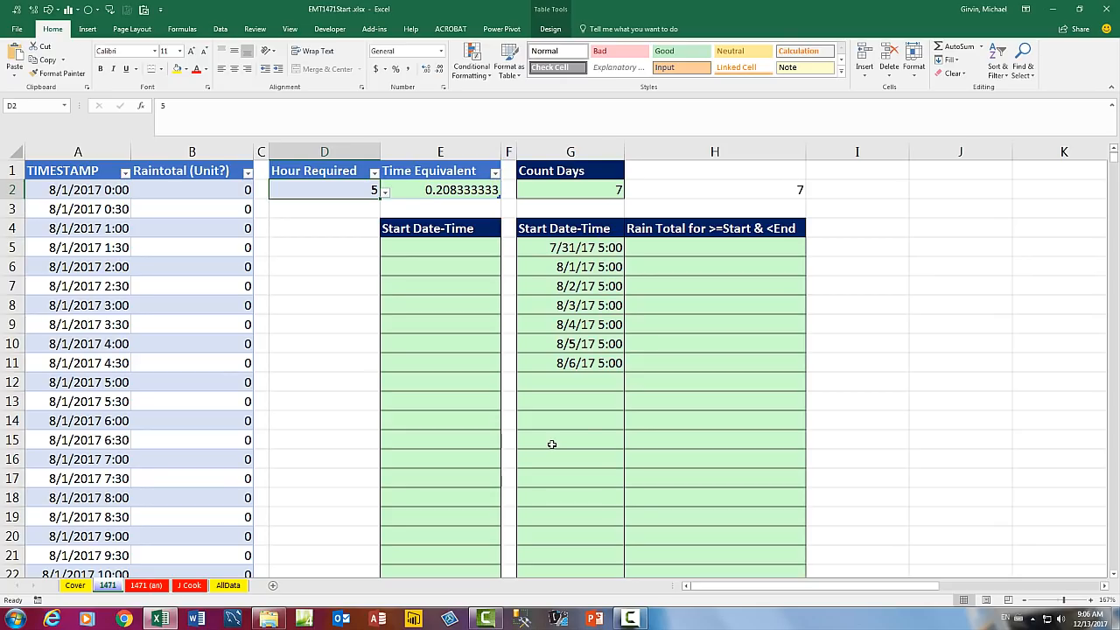
# Start a SUMIFS formula in H5 with RainFall[Raintotal (Unit?)] as the sum range
pyautogui.click(592, 248)
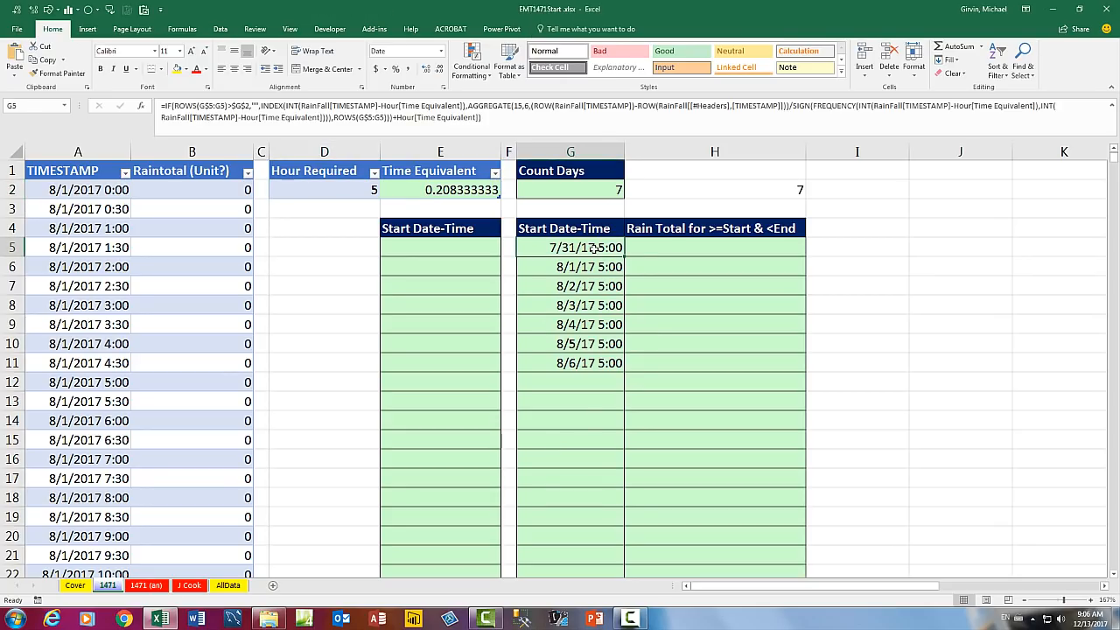
pyautogui.click(672, 246)
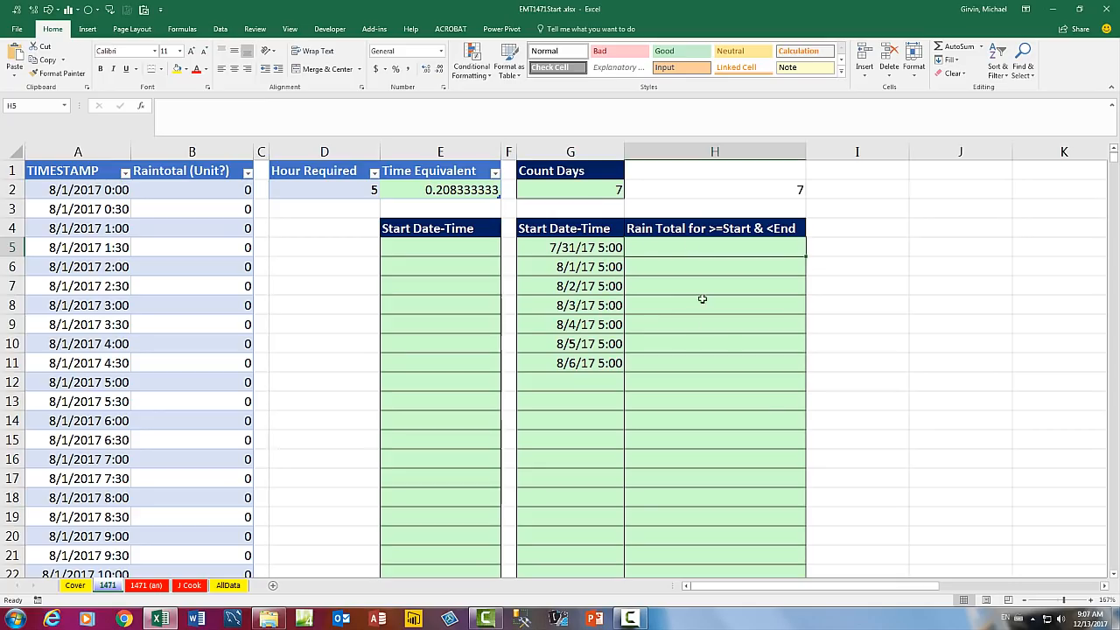
pyautogui.write('=sumifs')
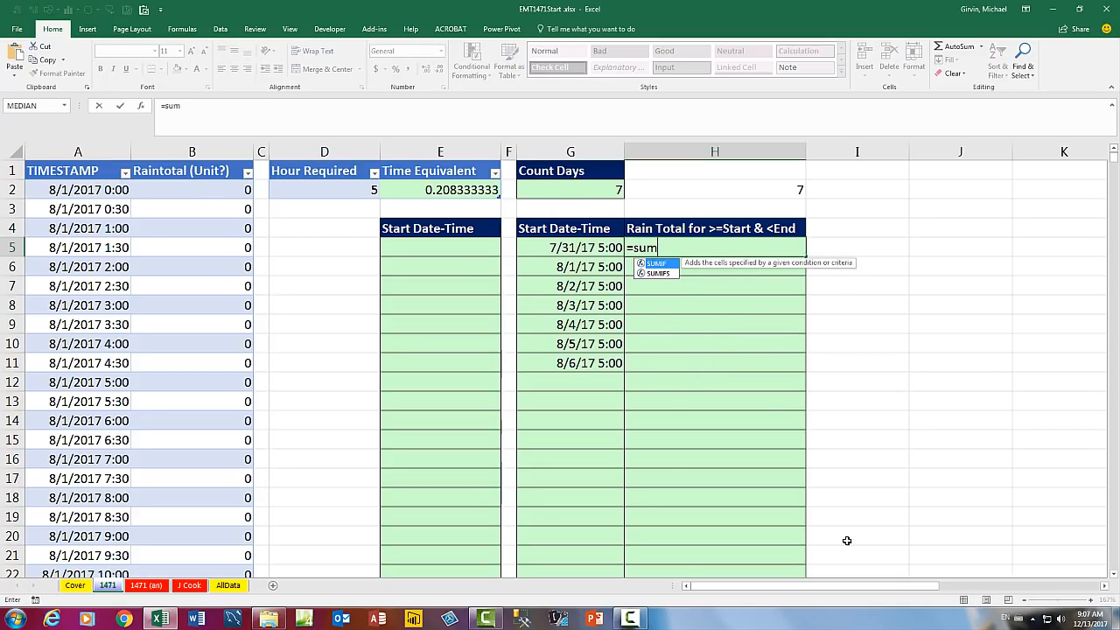
pyautogui.press('Tab')
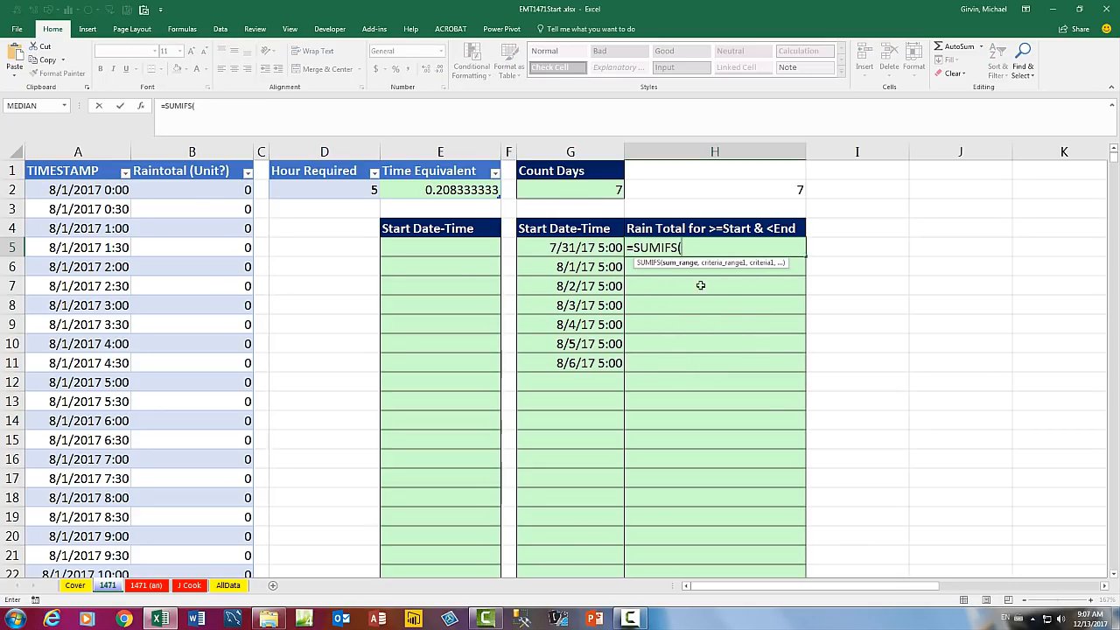
pyautogui.click(169, 162)
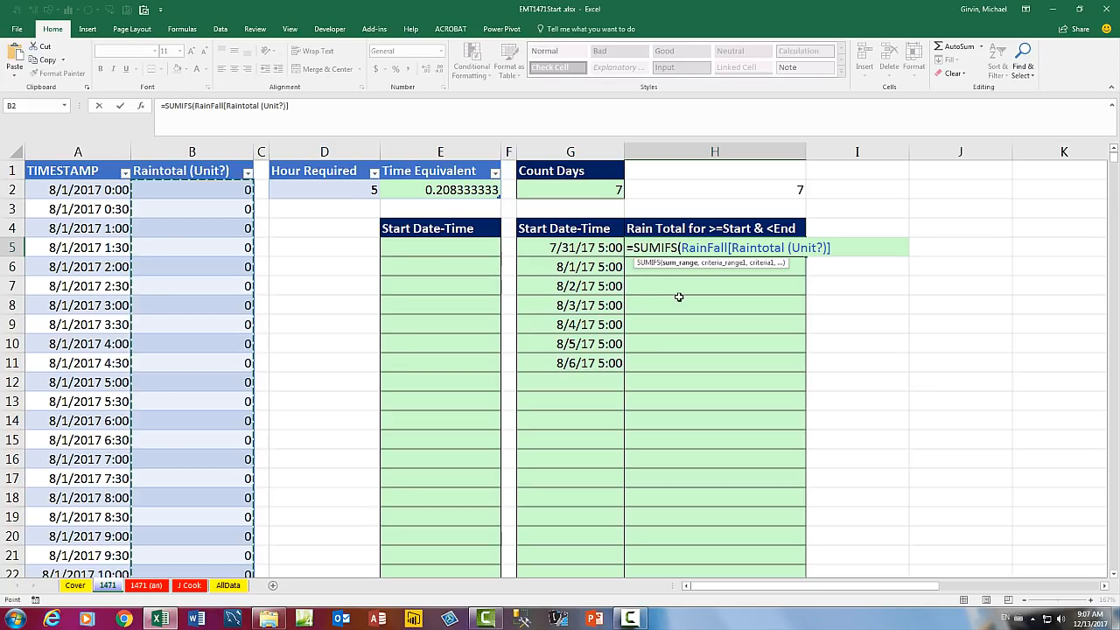
pyautogui.write(',')
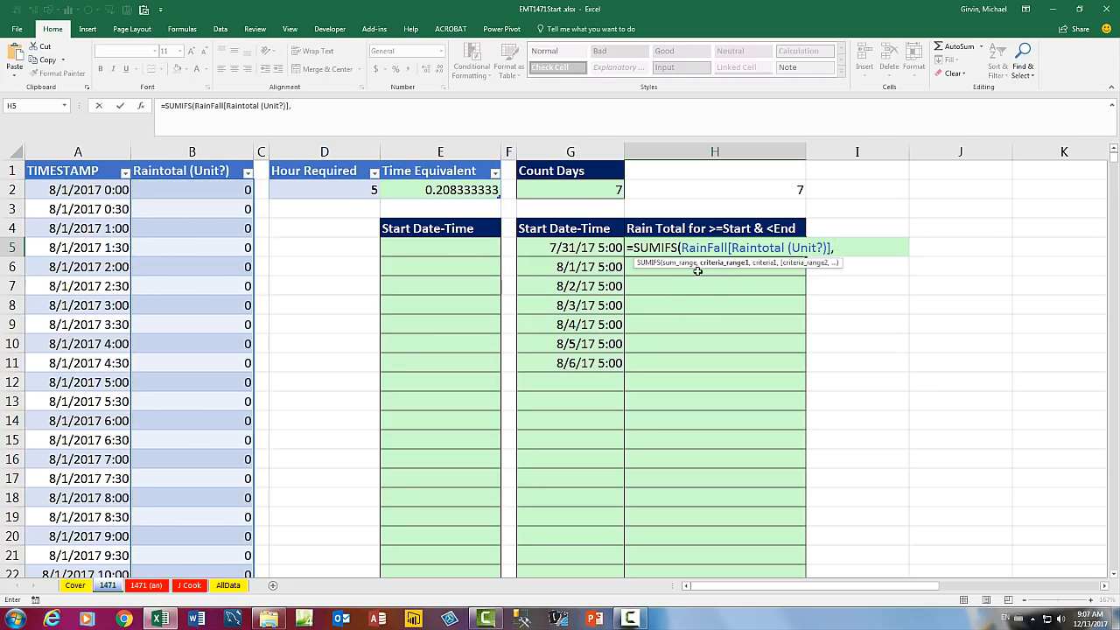
# Add RainFall[TIMESTAMP] as the first criteria range in the H5 SUMIFS formula, with the criterion ">="&G5
pyautogui.click(78, 156)
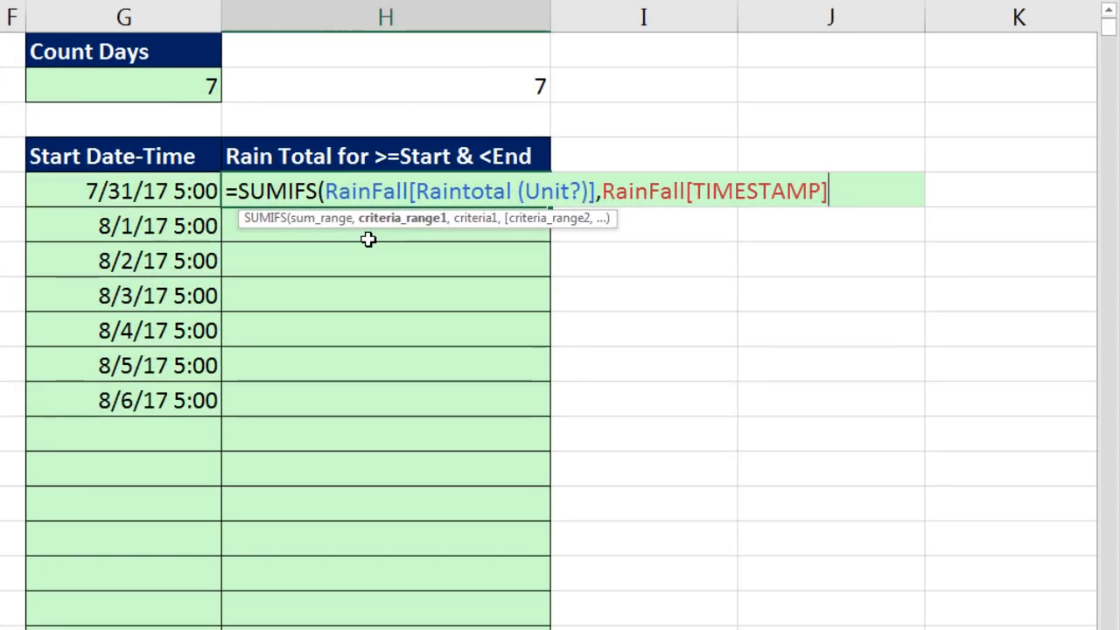
pyautogui.write(',')
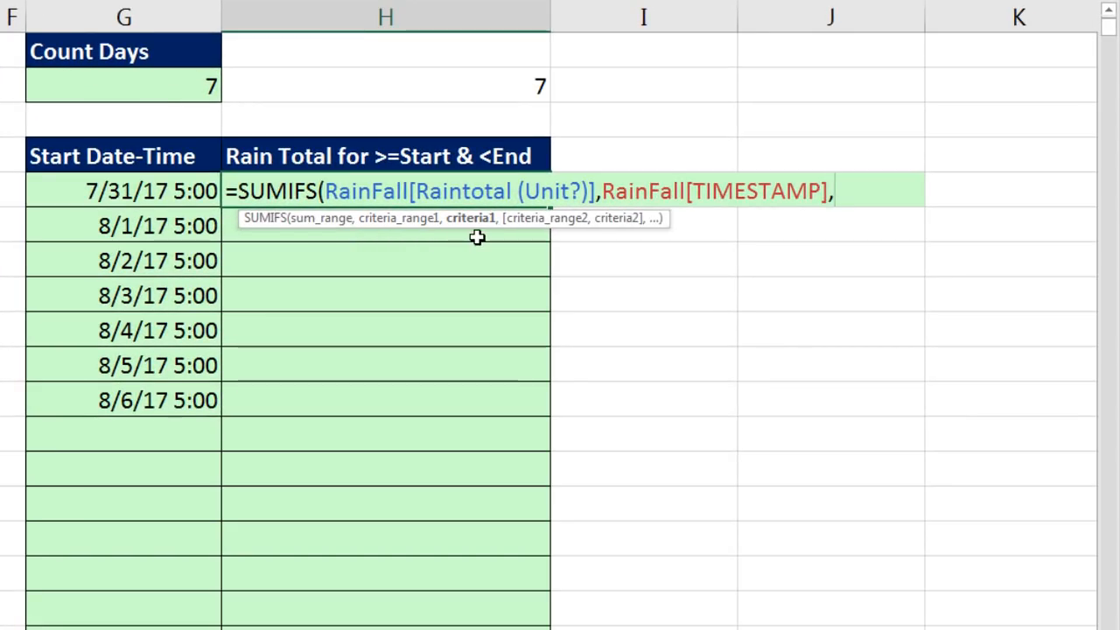
pyautogui.write('"')
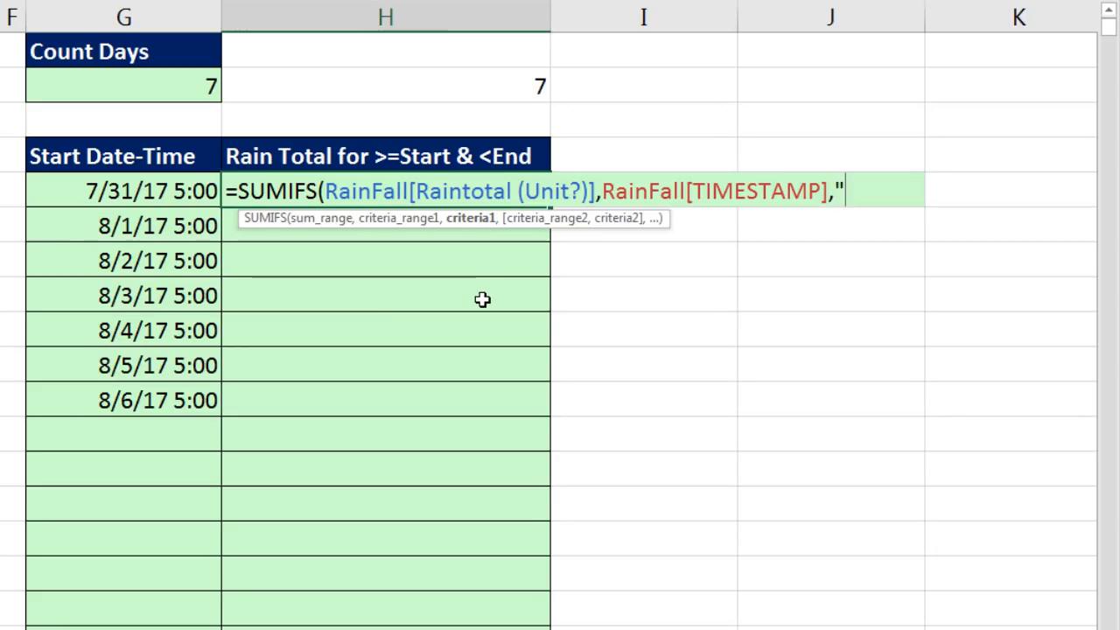
pyautogui.write('>="')
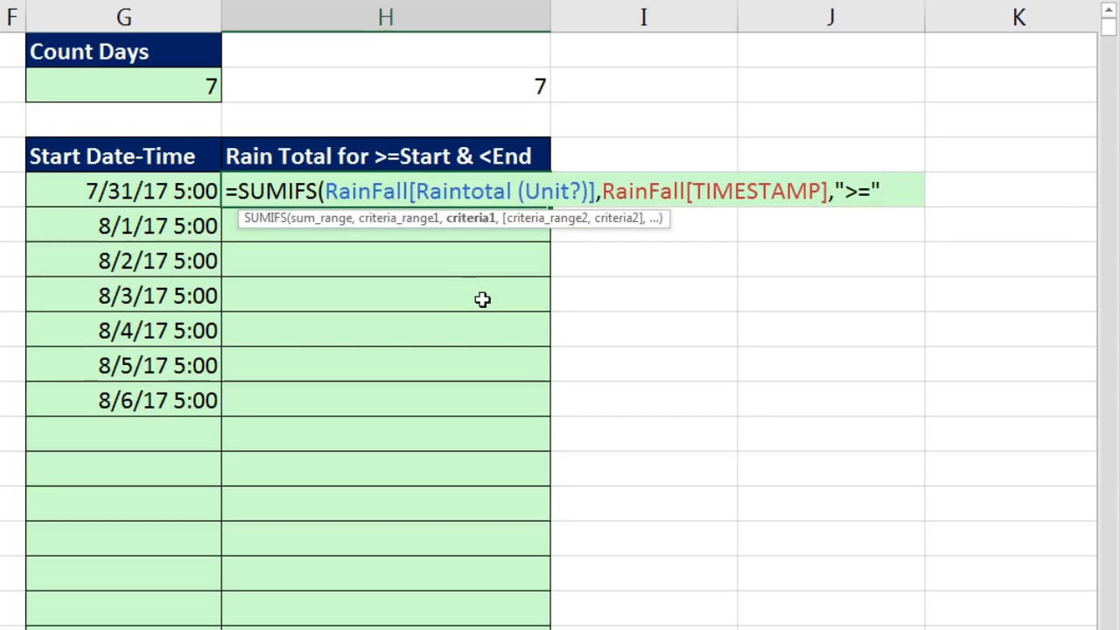
pyautogui.write('&')
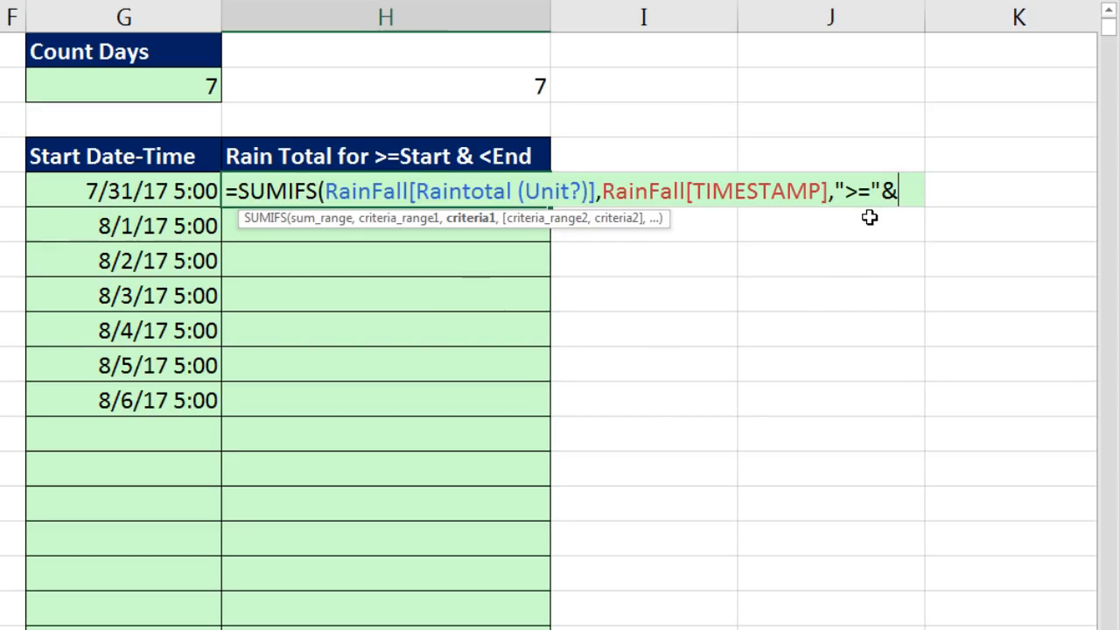
pyautogui.click(129, 191)
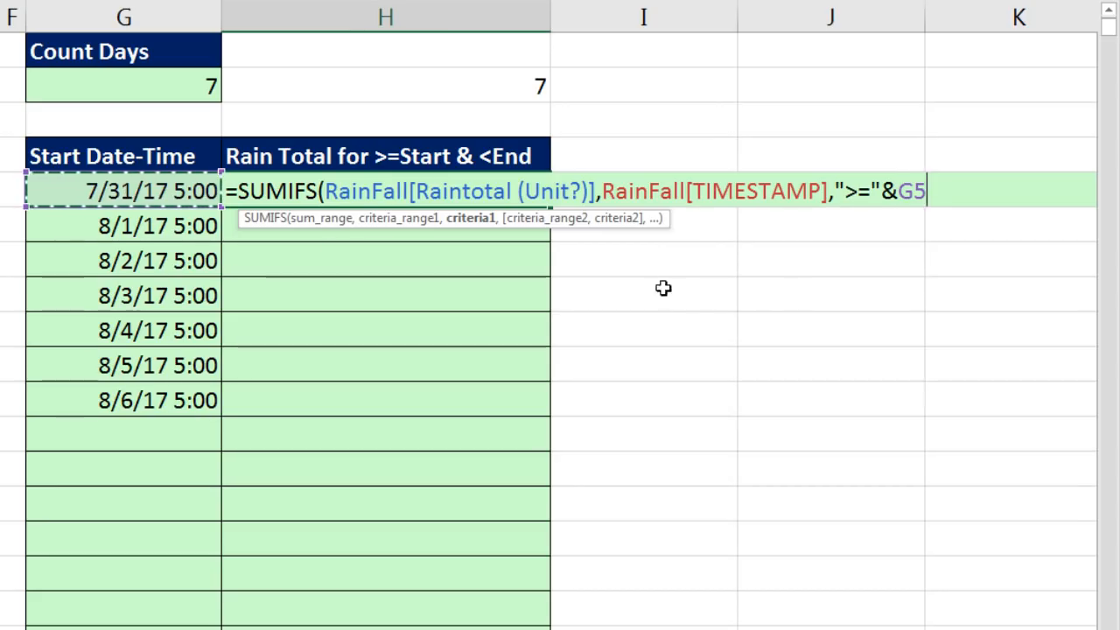
pyautogui.write(',')
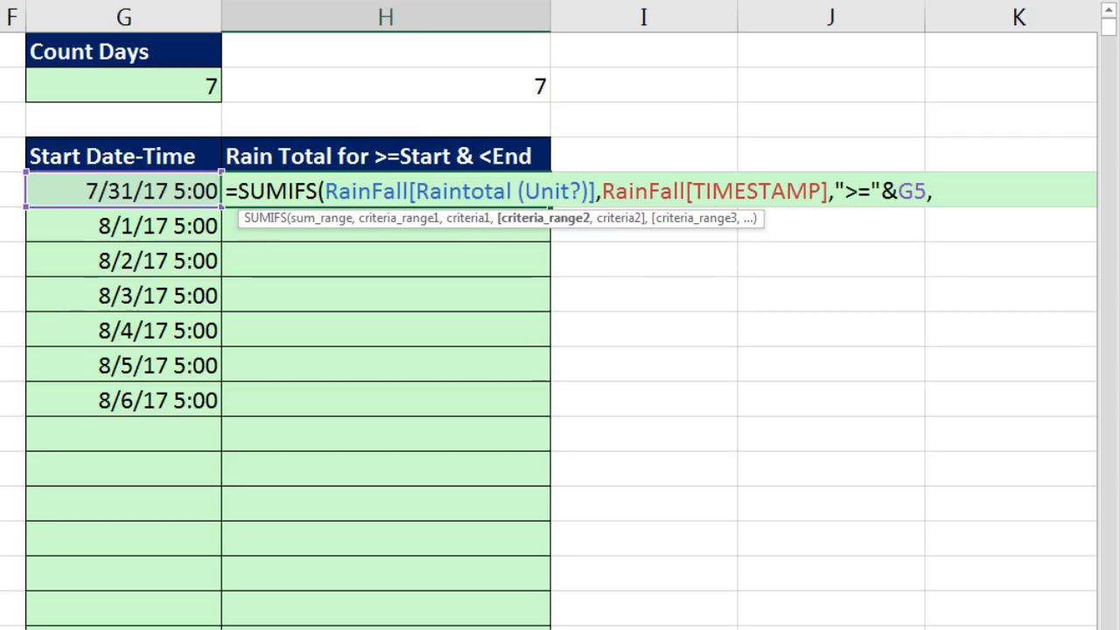
# Complete the H5 SUMIFS with RainFall[TIMESTAMP] and "<"&G5+1 as the second criteria pair, and fill it down the Rain Total column
pyautogui.hotkey('ctrl', 'v')
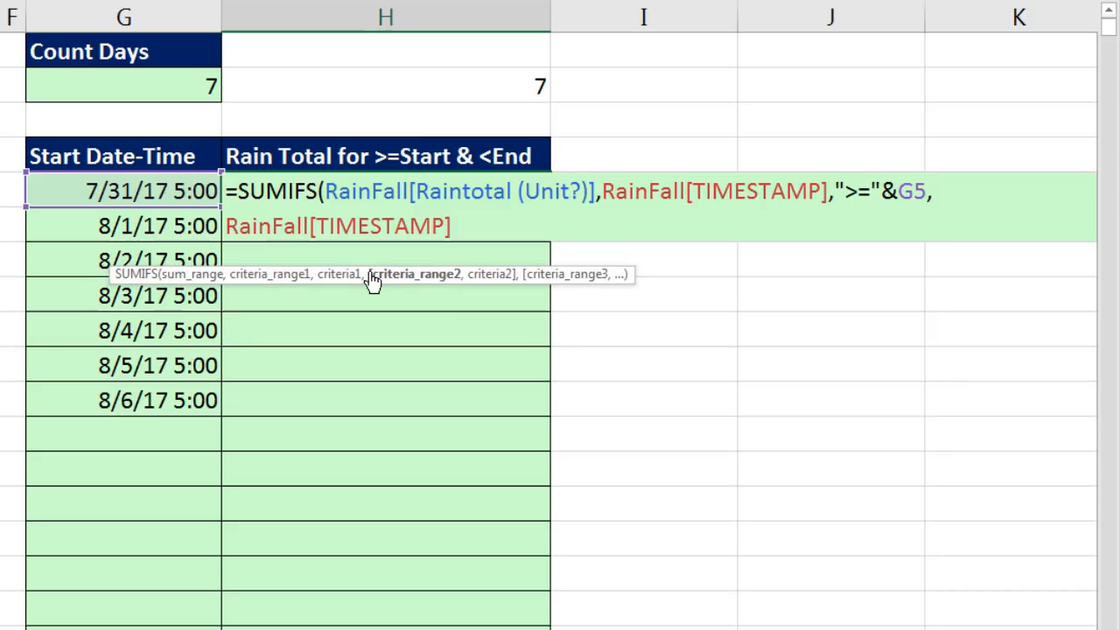
pyautogui.write(',')
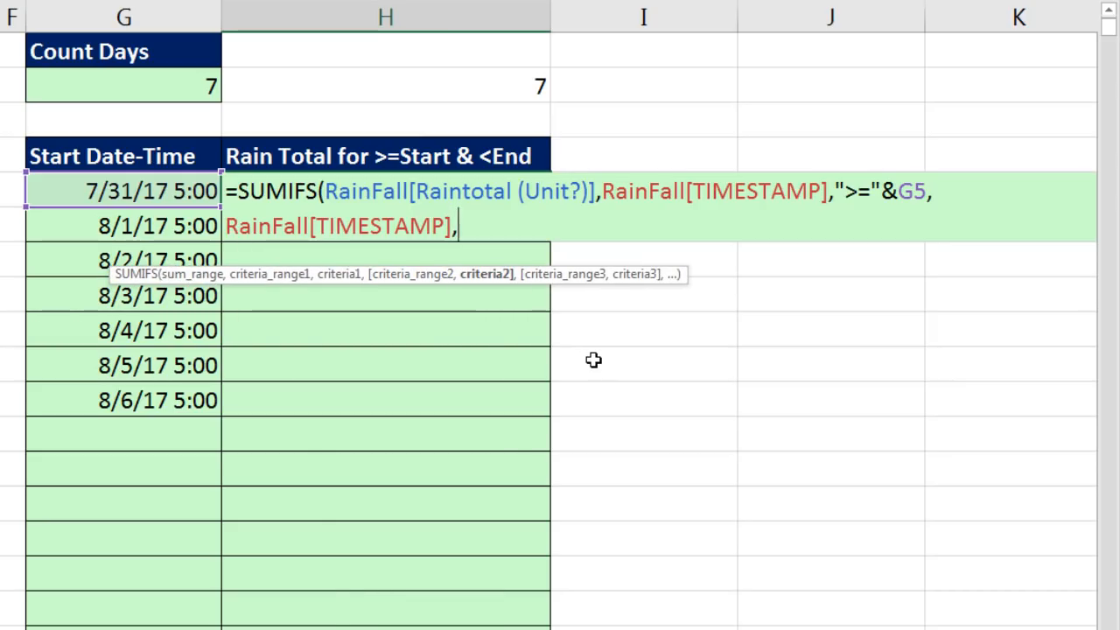
pyautogui.write('"<')
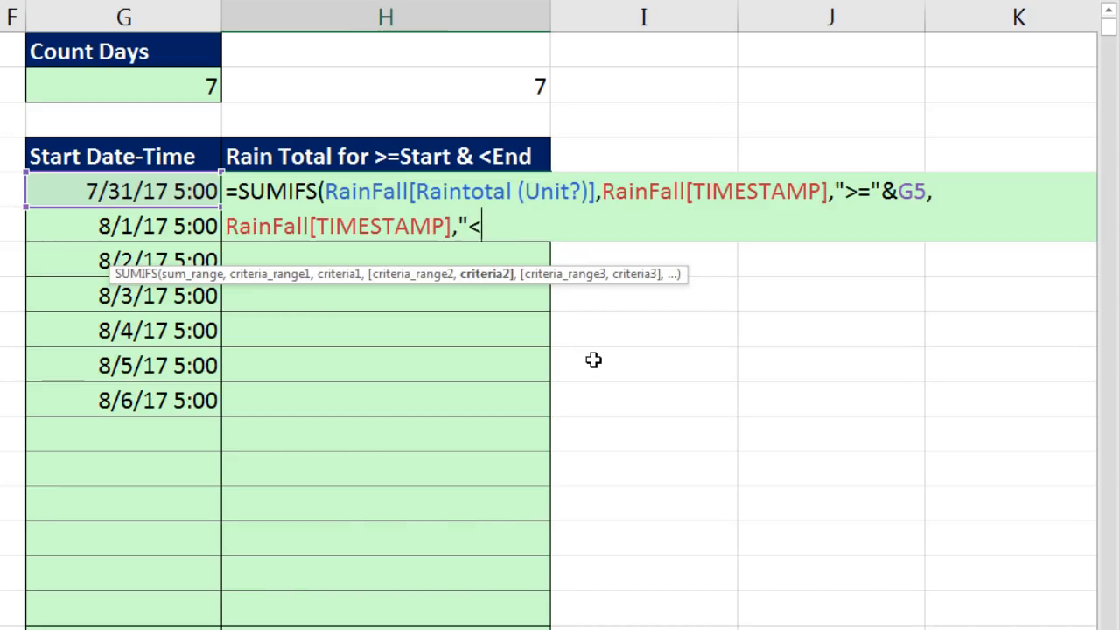
pyautogui.write('"&')
pyautogui.click(178, 191)
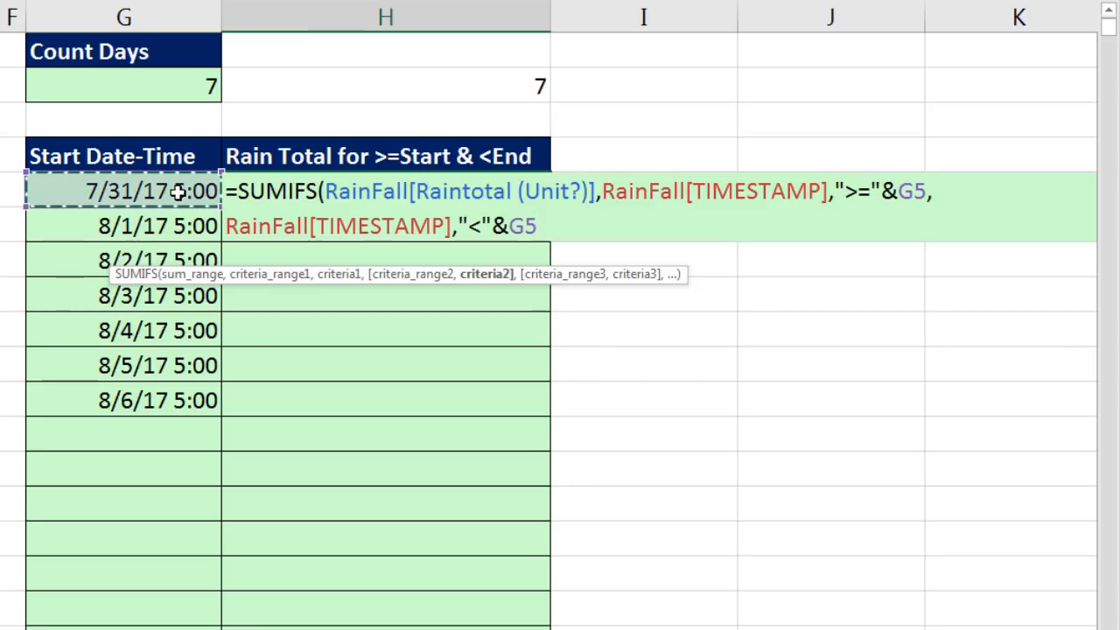
pyautogui.write('+1')
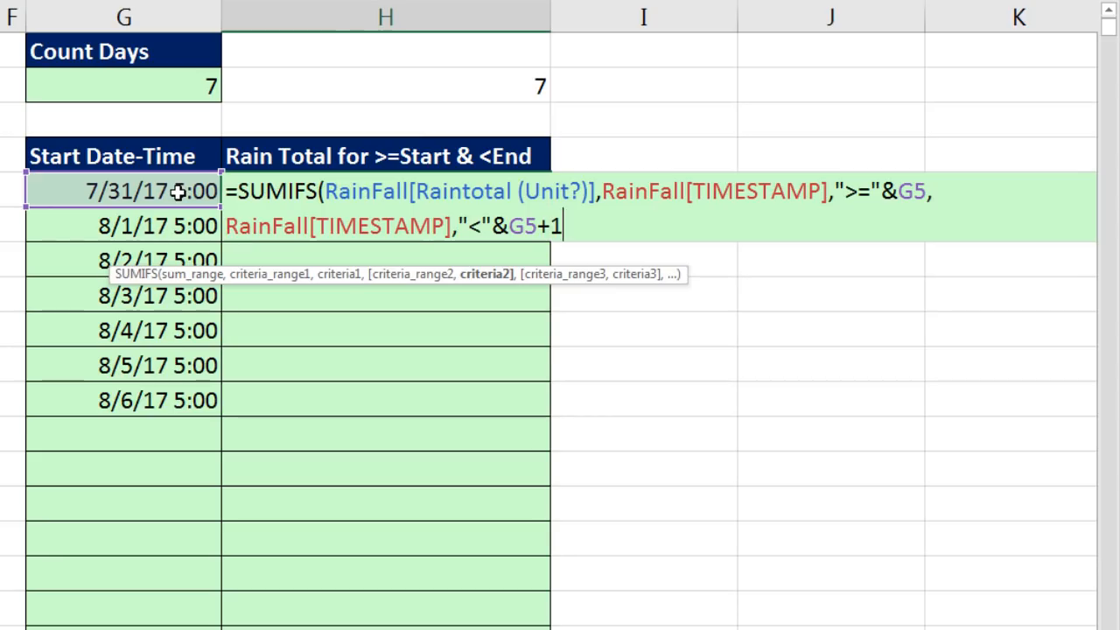
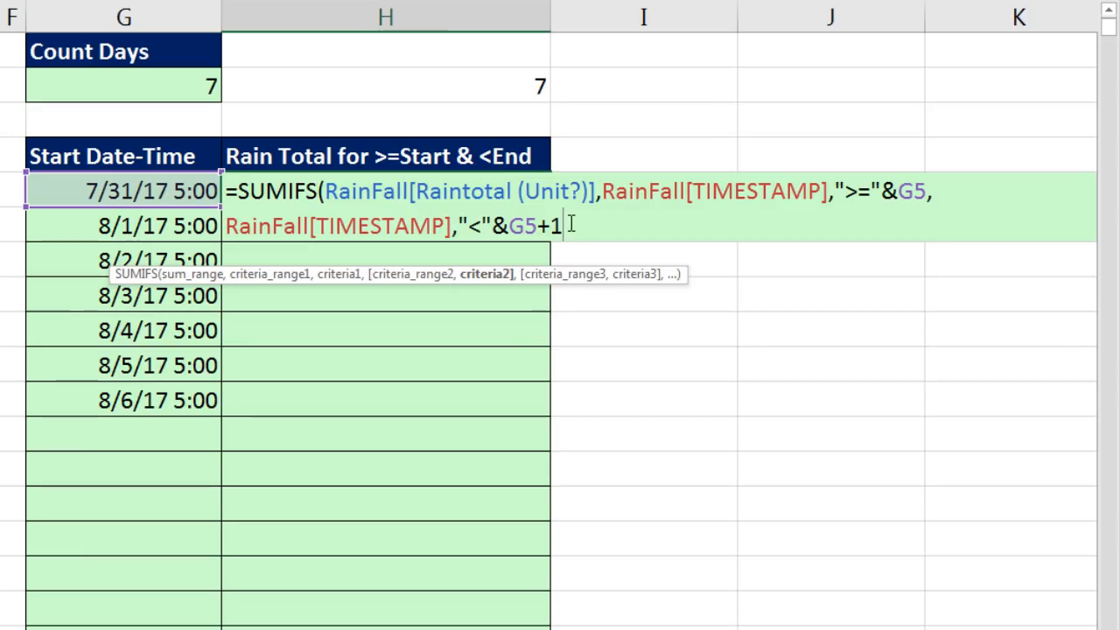
pyautogui.write(')')
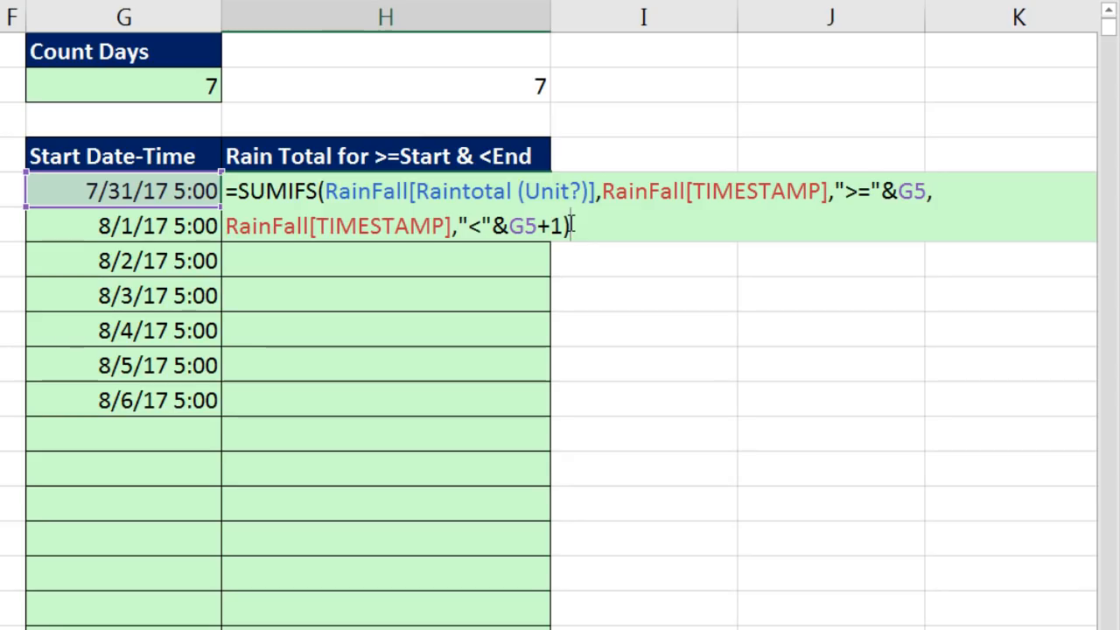
pyautogui.hotkey('ctrl', 'Return')
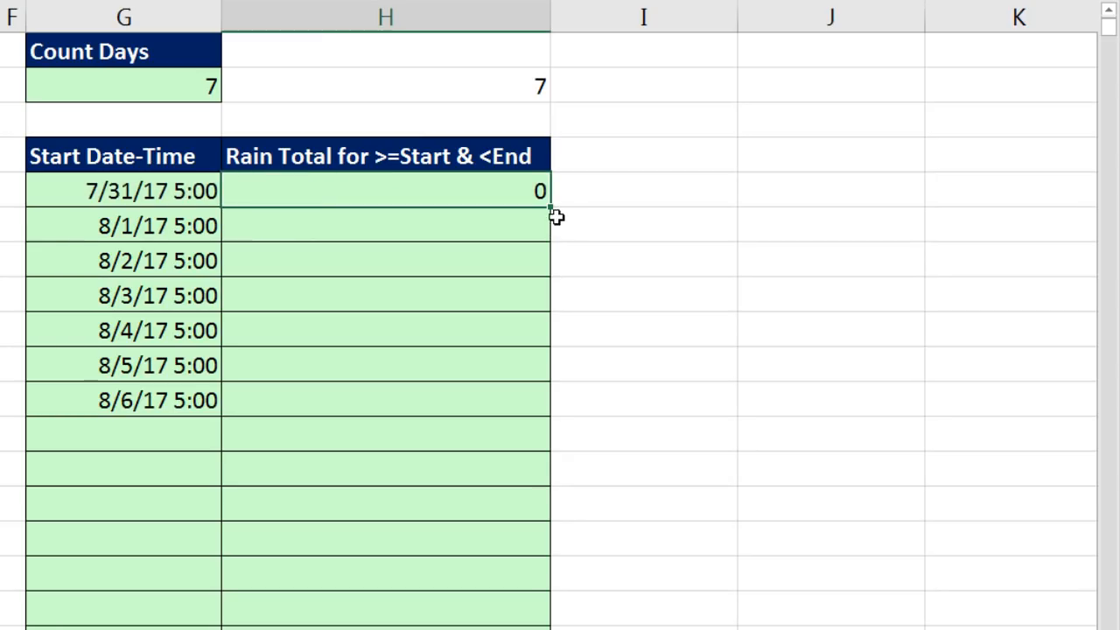
pyautogui.doubleClick(550, 208)
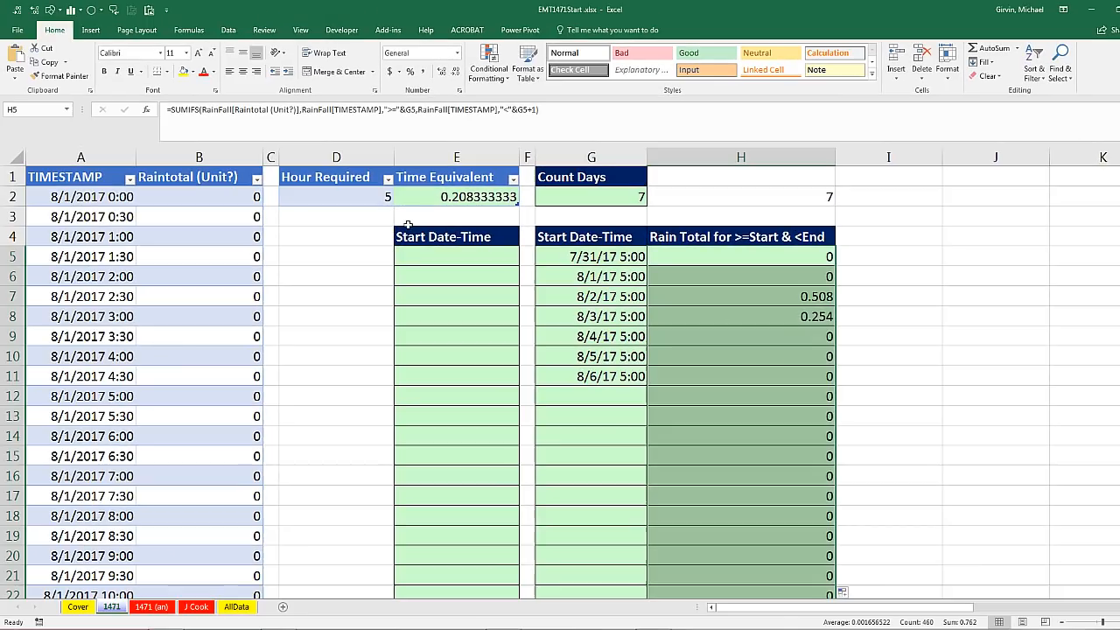
# Test the rain totals by setting Hour Required in D2 to 0 and then 10
pyautogui.click(89, 149)
pyautogui.write('0')
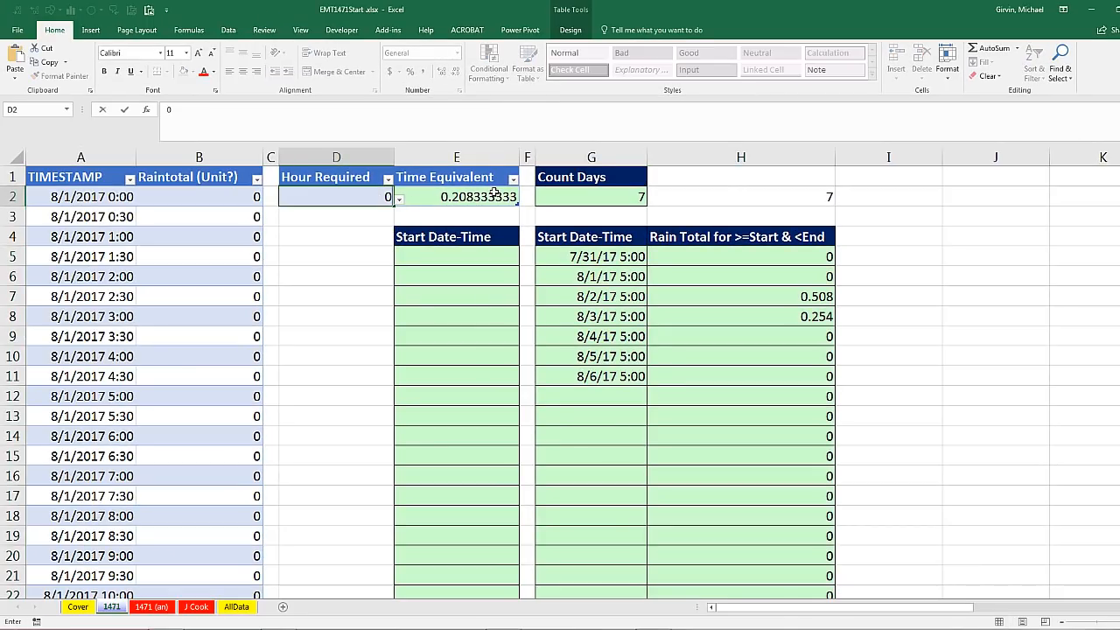
pyautogui.hotkey('ctrl', 'Return')
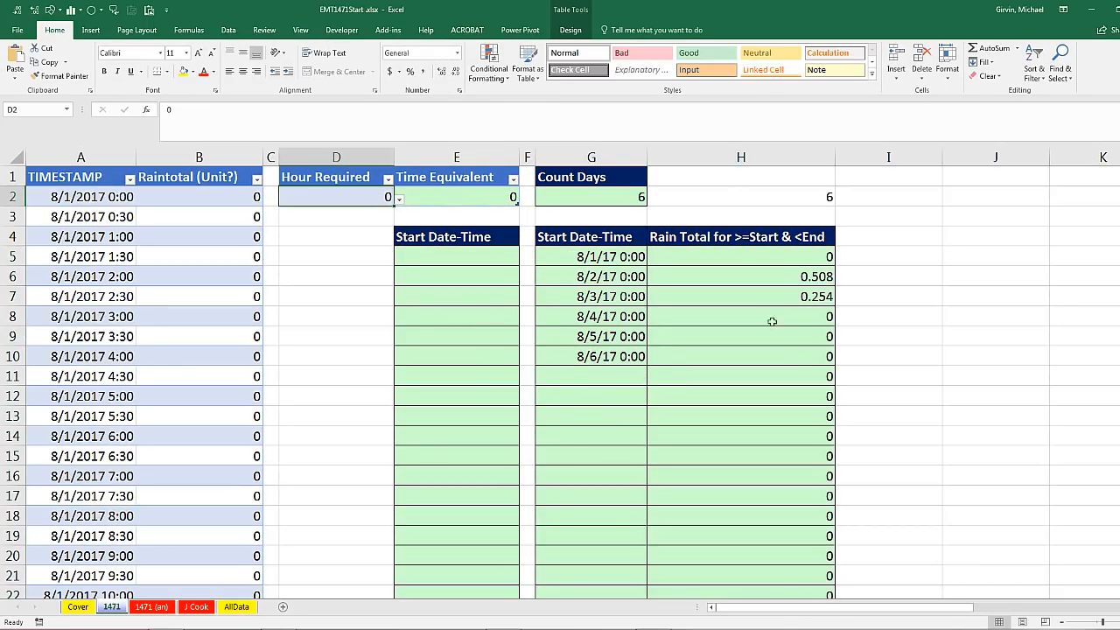
pyautogui.write('10')
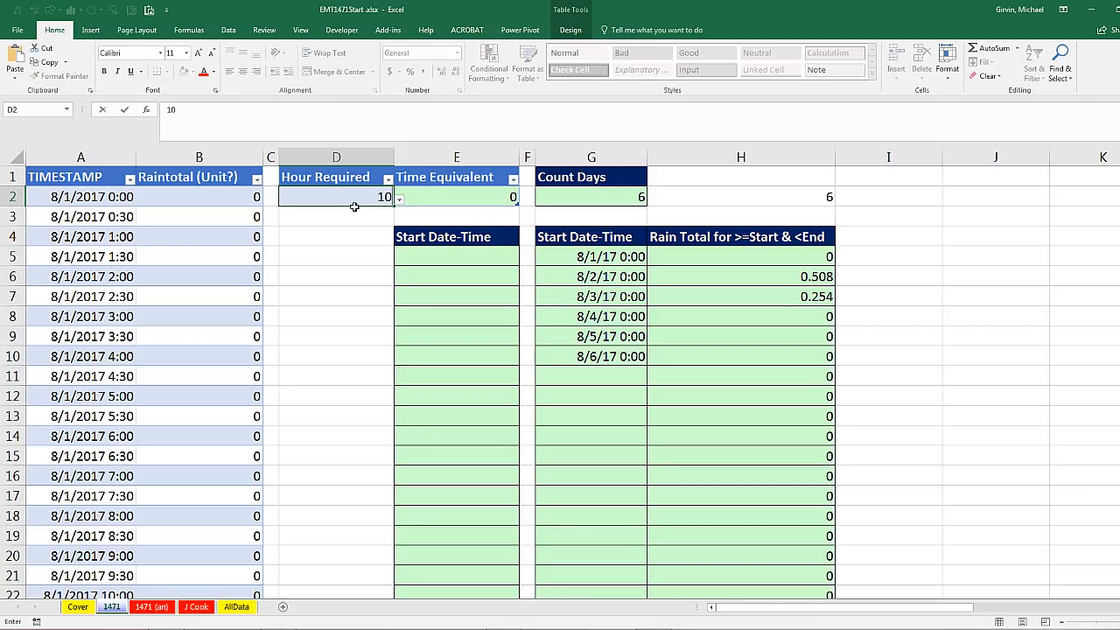
pyautogui.hotkey('ctrl', 'Return')
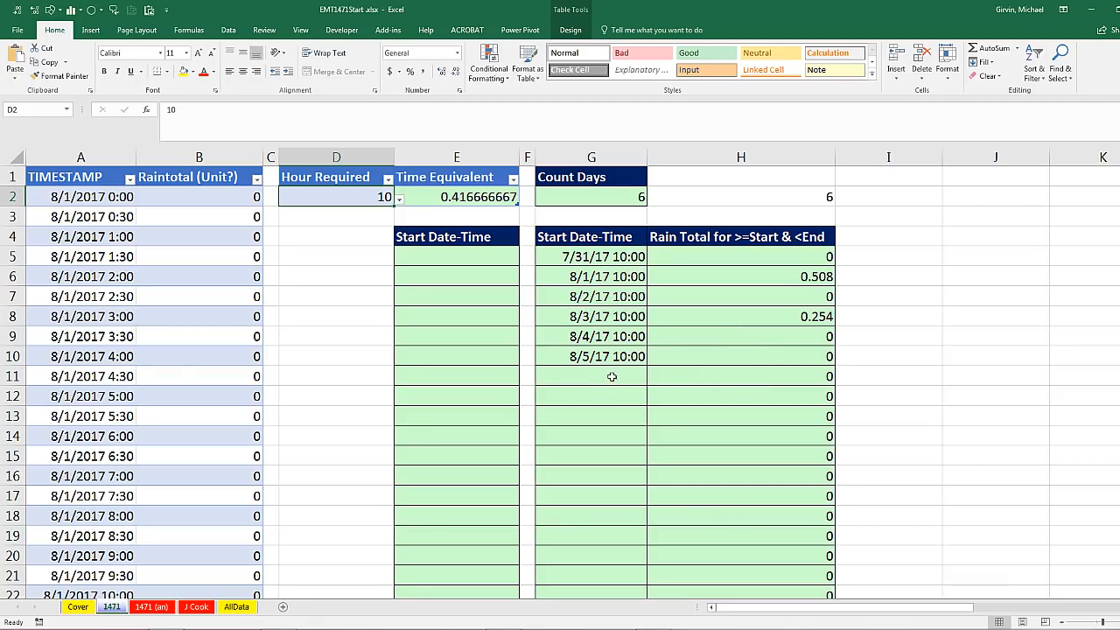
# Wrap the SUMIFS in H5 in an IF function that returns "" when G5=""
pyautogui.click(733, 264)
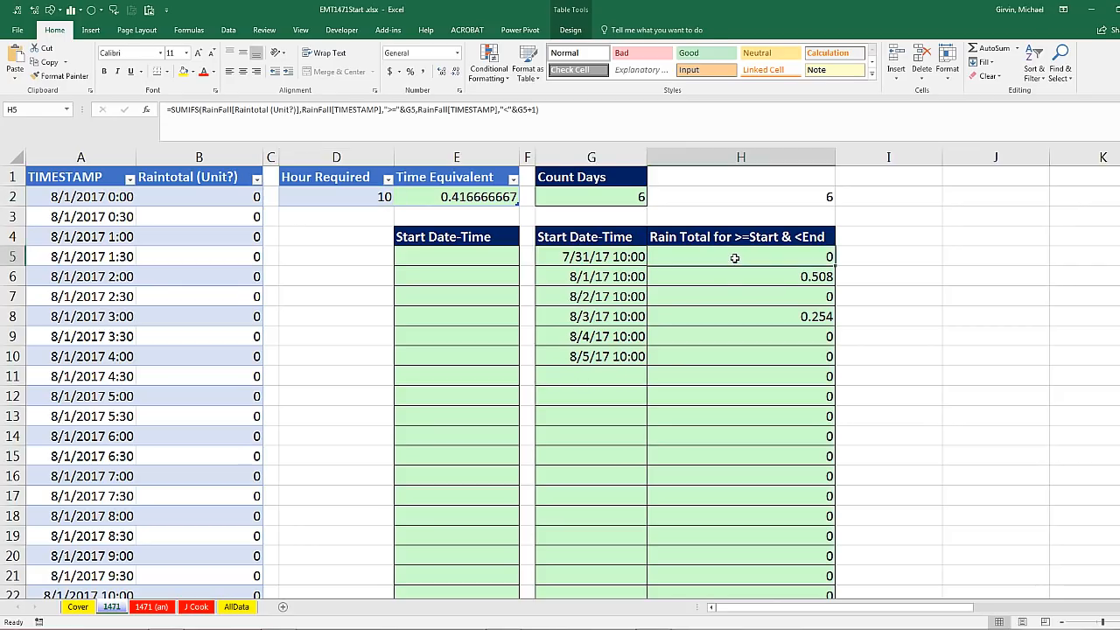
pyautogui.press('F2')
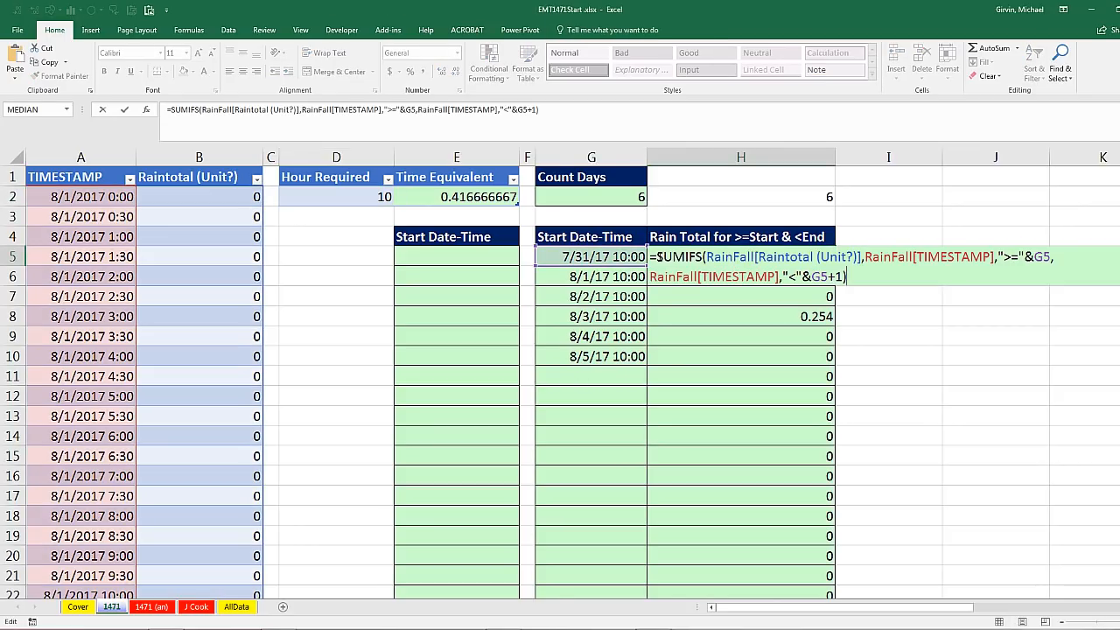
pyautogui.write('IF(')
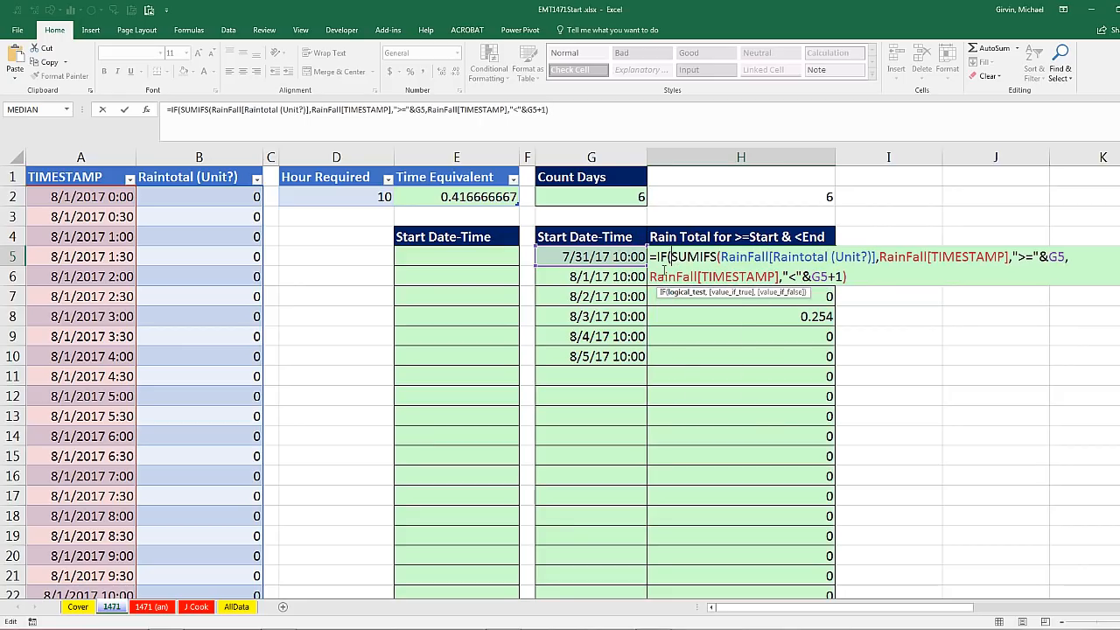
pyautogui.click(581, 256)
pyautogui.write('=""')
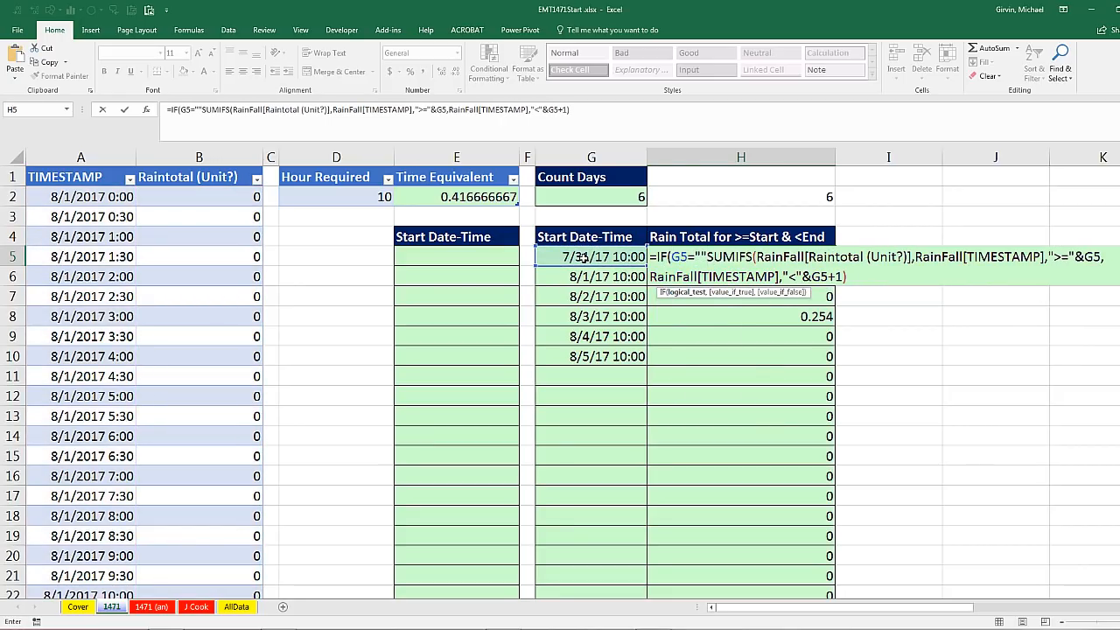
pyautogui.write(',')
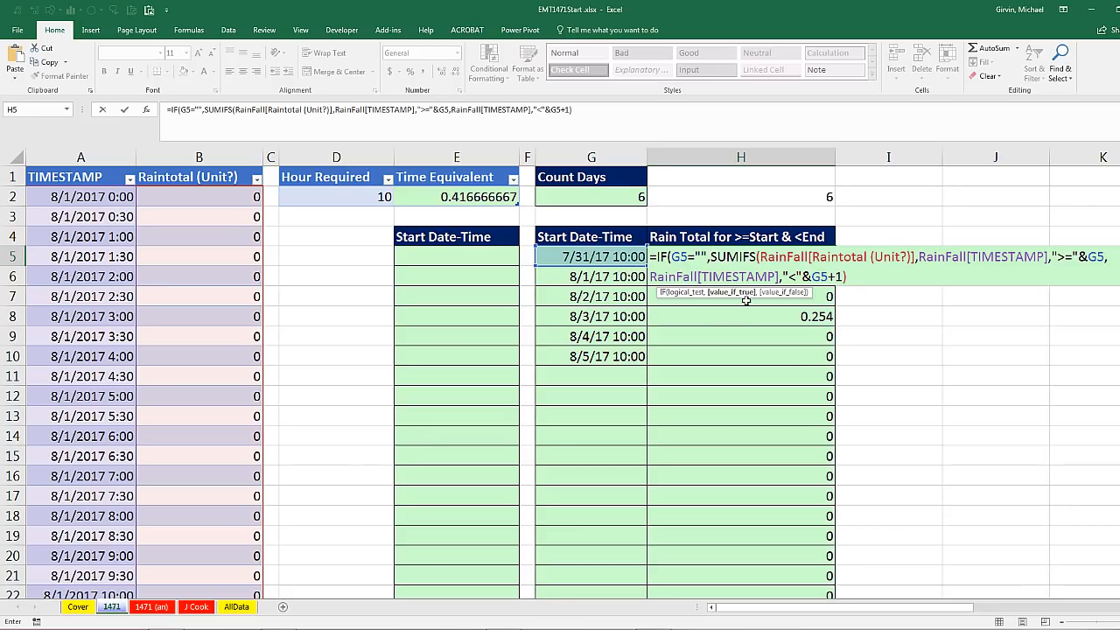
pyautogui.write('""')
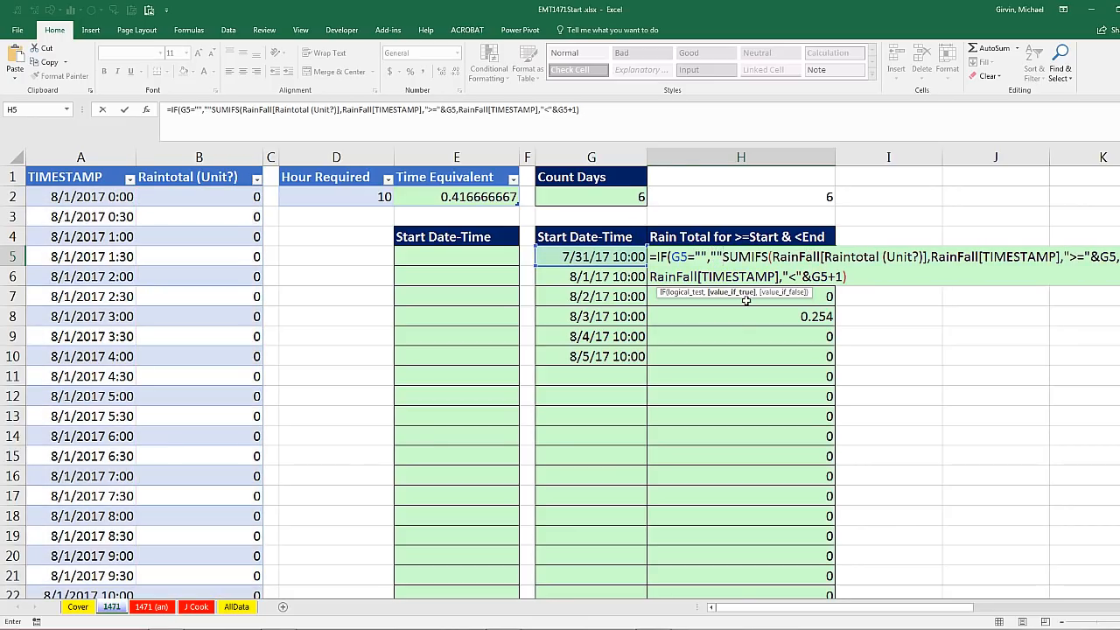
pyautogui.write(',')
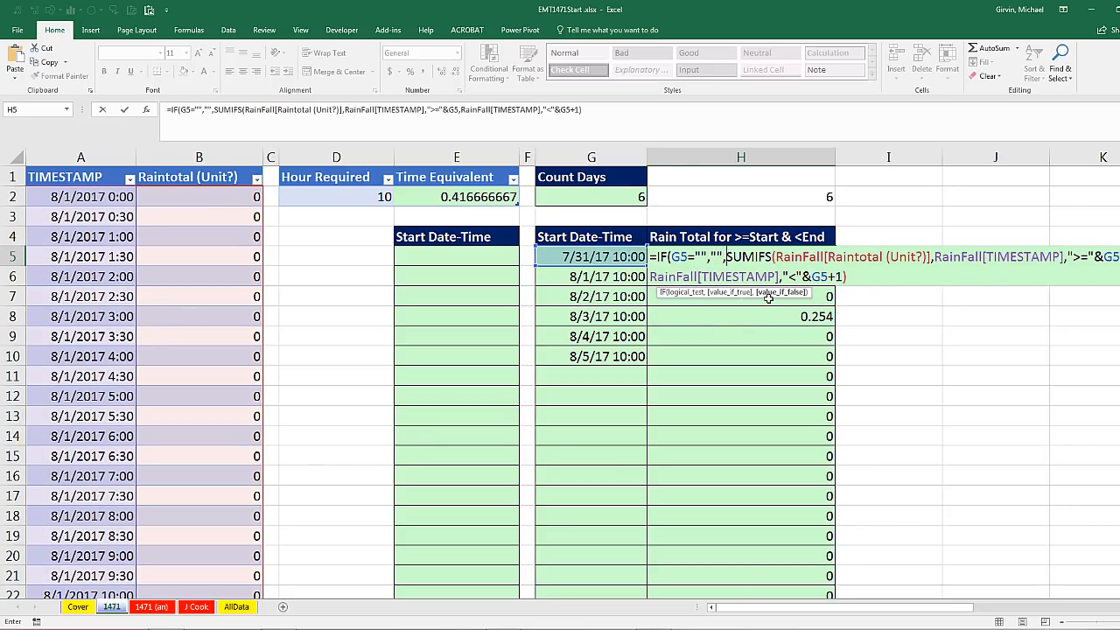
# Check that SUMIFS is the IF's value_if_false argument, complete the H5 formula, and fill it down the Rain Total column
pyautogui.click(768, 298)
pyautogui.hotkey('ctrl', 'z')
pyautogui.click(782, 296)
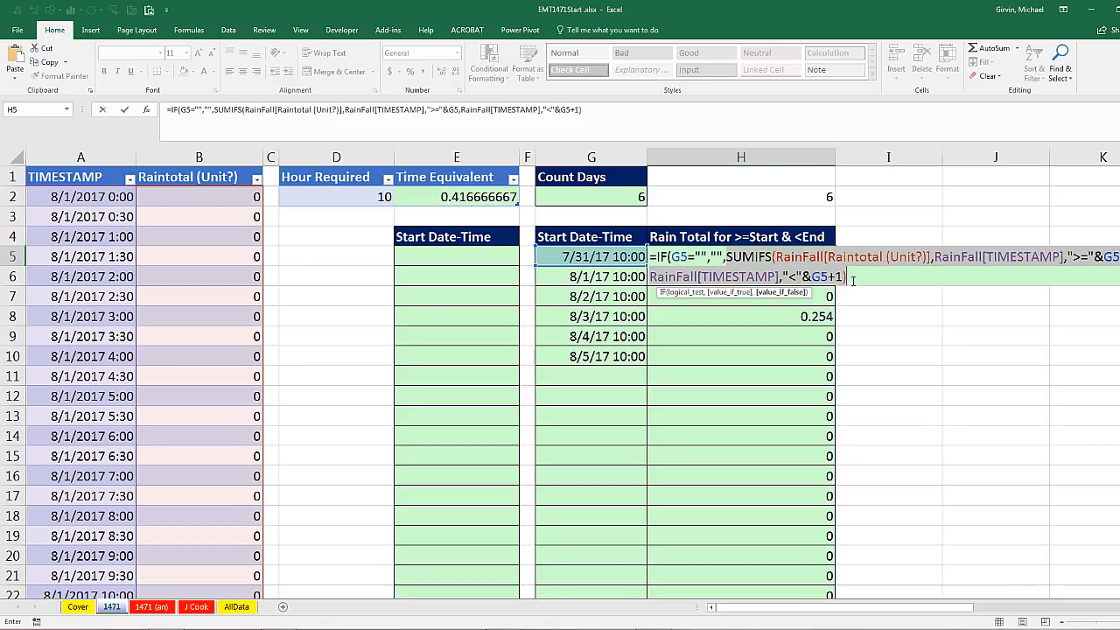
pyautogui.press('F2')
pyautogui.write(')')
pyautogui.hotkey('ctrl', 'Return')
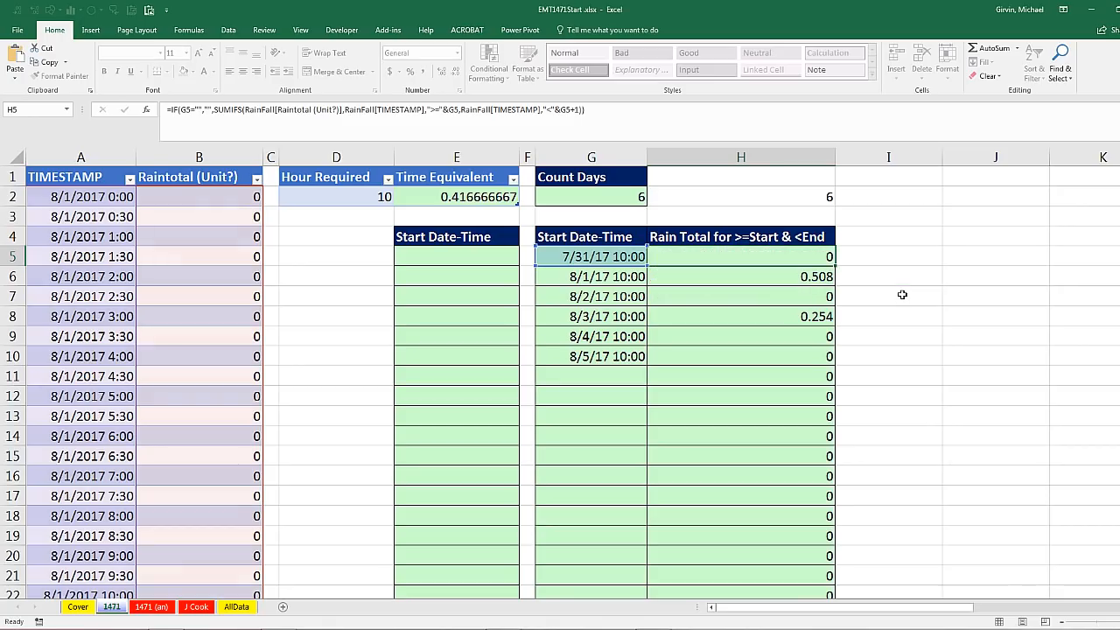
pyautogui.doubleClick(835, 264)
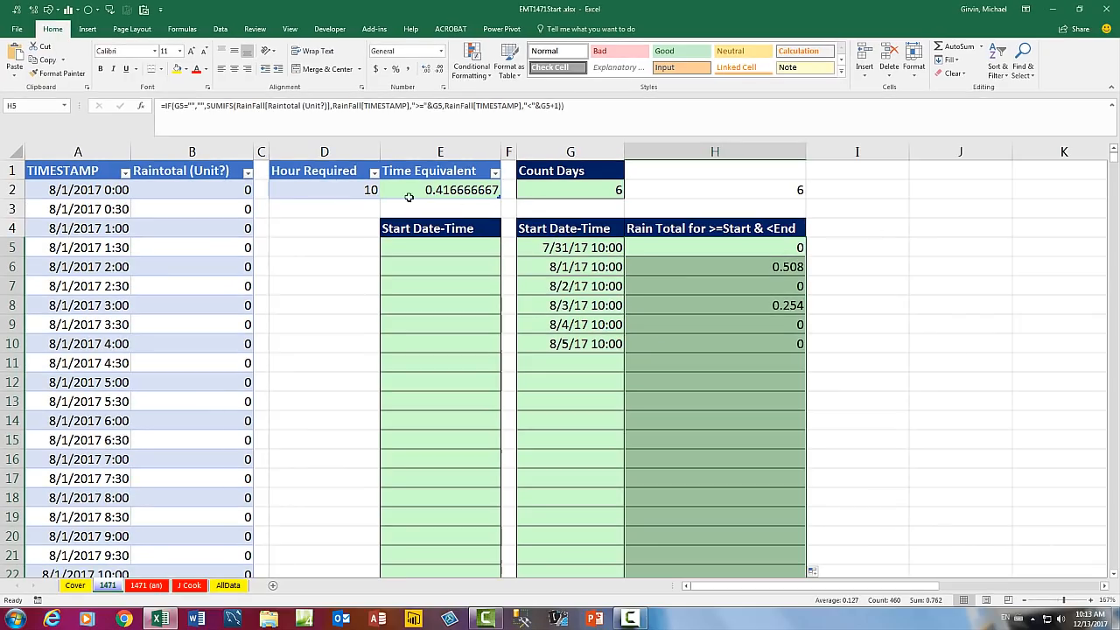
# Test the report with Hour Required in D2 set to 0, and then set it to 5
pyautogui.click(369, 198)
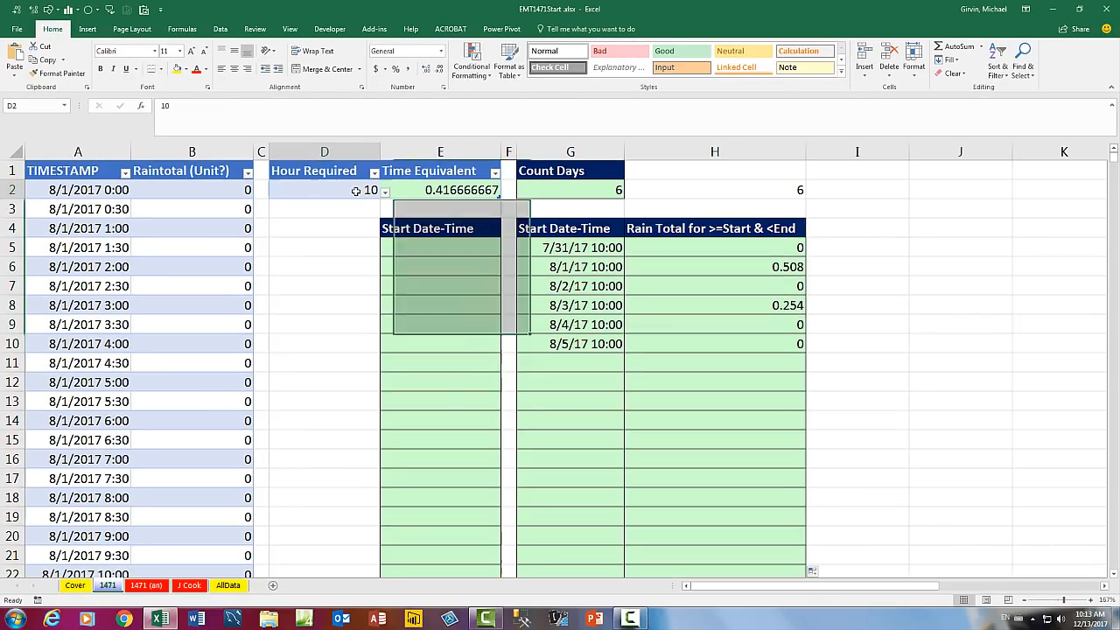
pyautogui.write('0')
pyautogui.hotkey('ctrl', 'Return')
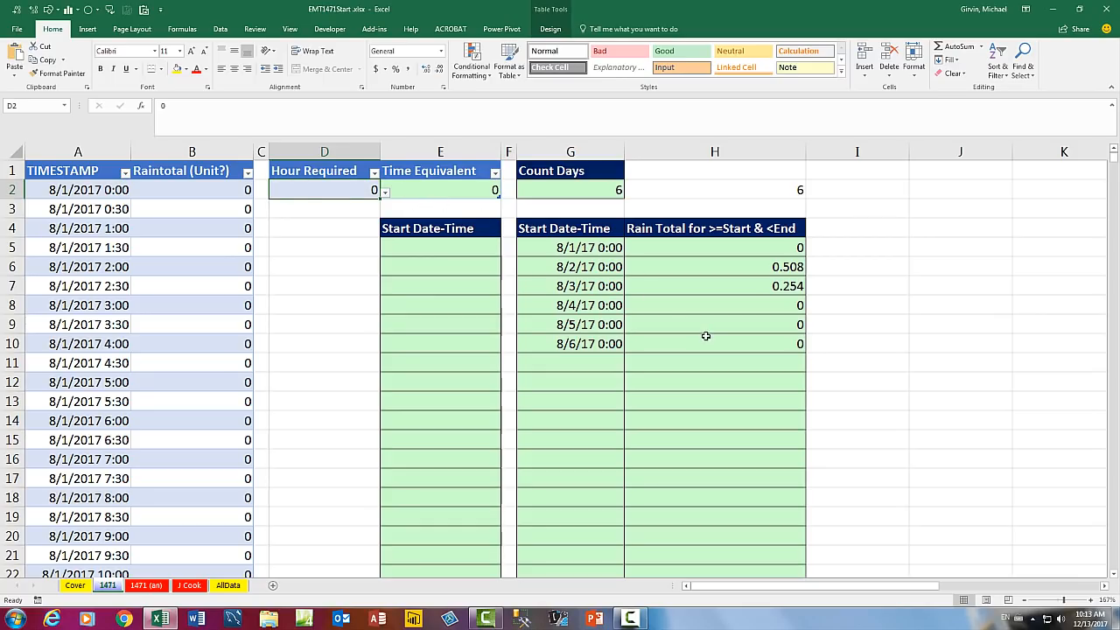
pyautogui.write('5')
pyautogui.hotkey('ctrl', 'Return')
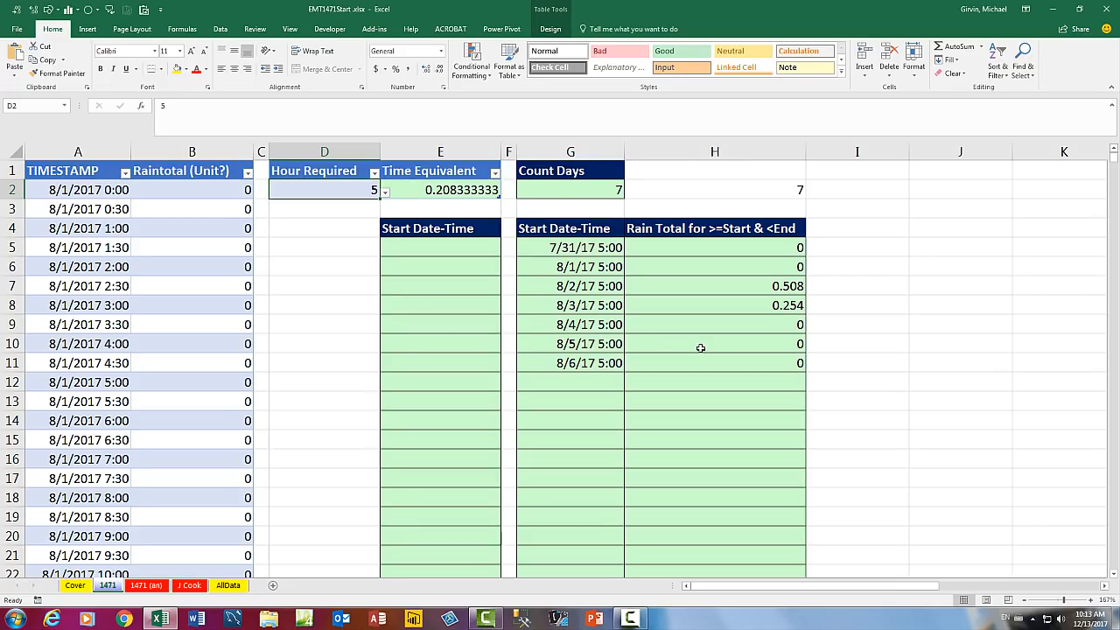
# Examine the full Start Date-Time formula in G5 and its highlighted references
pyautogui.doubleClick(591, 248)
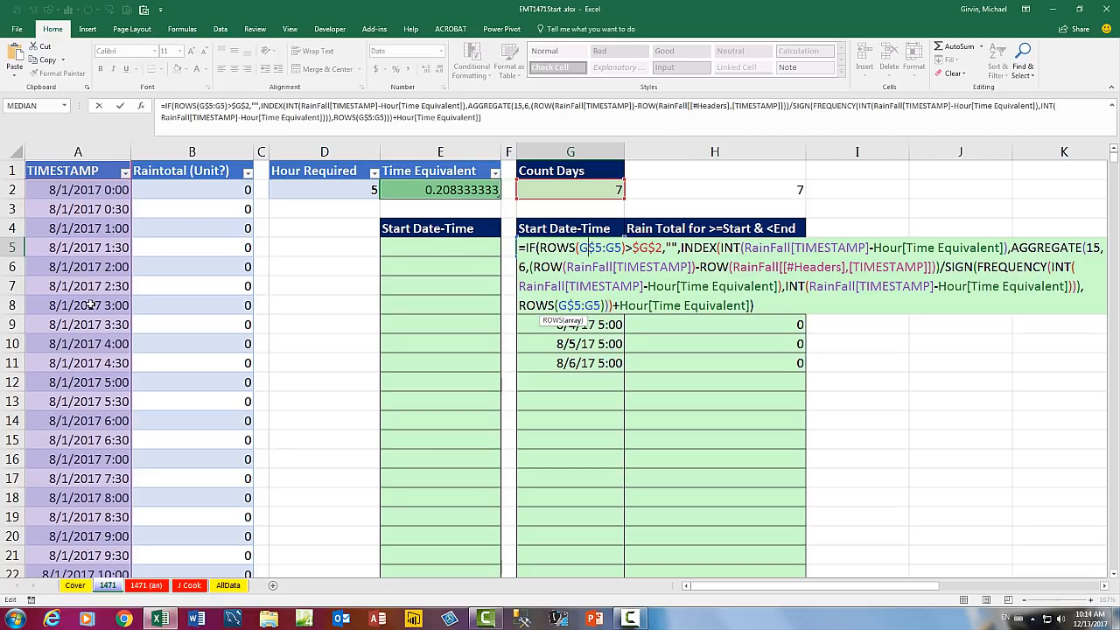
pyautogui.hotkey('ctrl', 'Return')
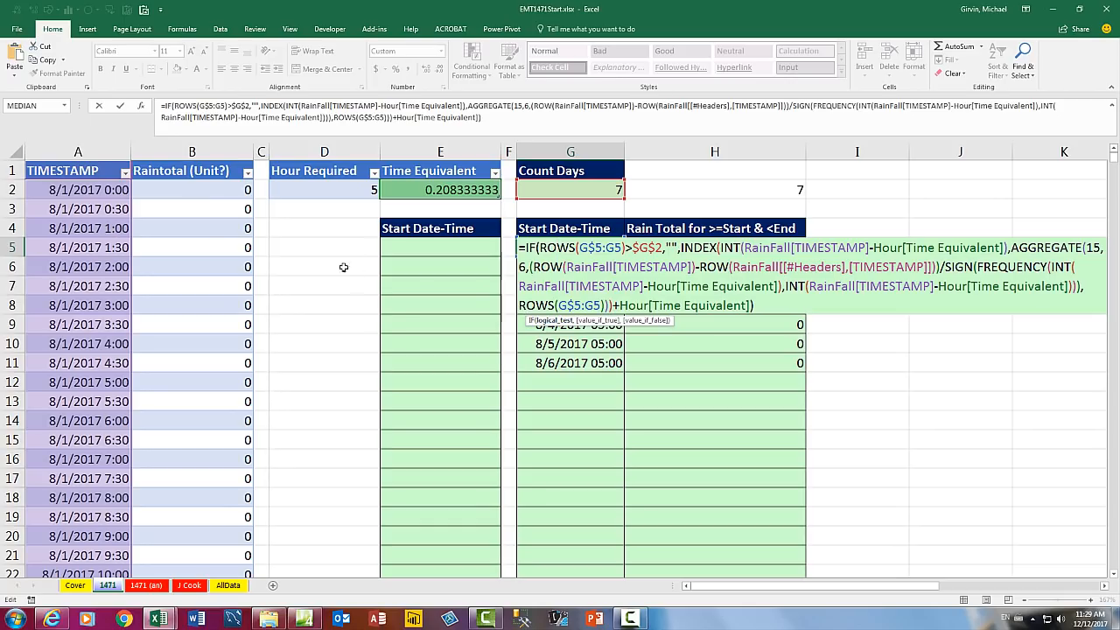
pyautogui.hotkey('ctrl', 'Return')
pyautogui.click(450, 248)
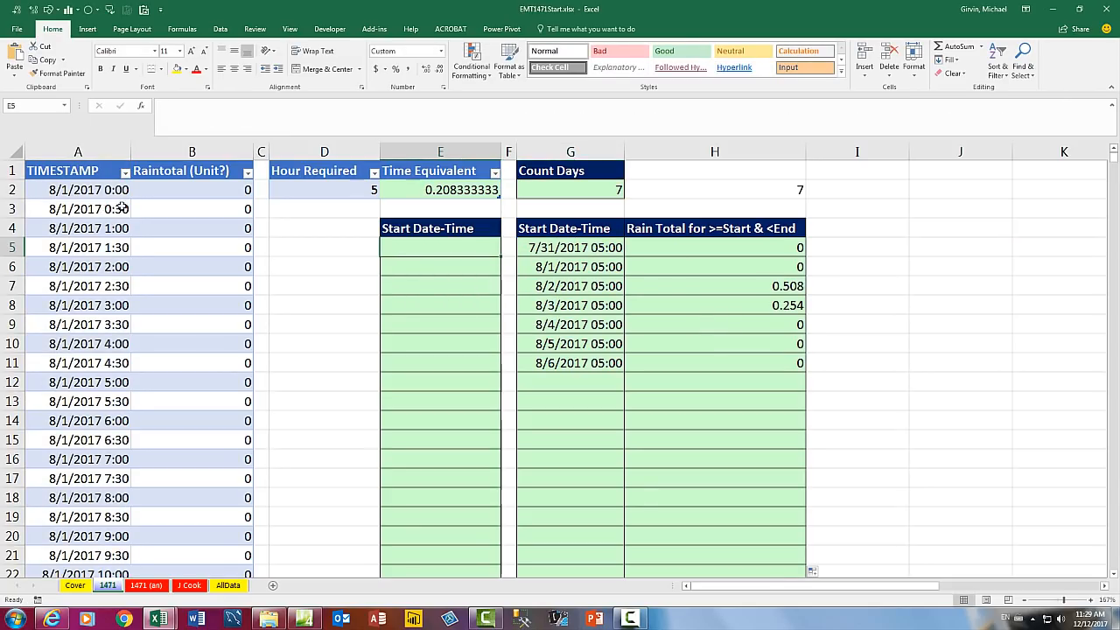
pyautogui.click(447, 266)
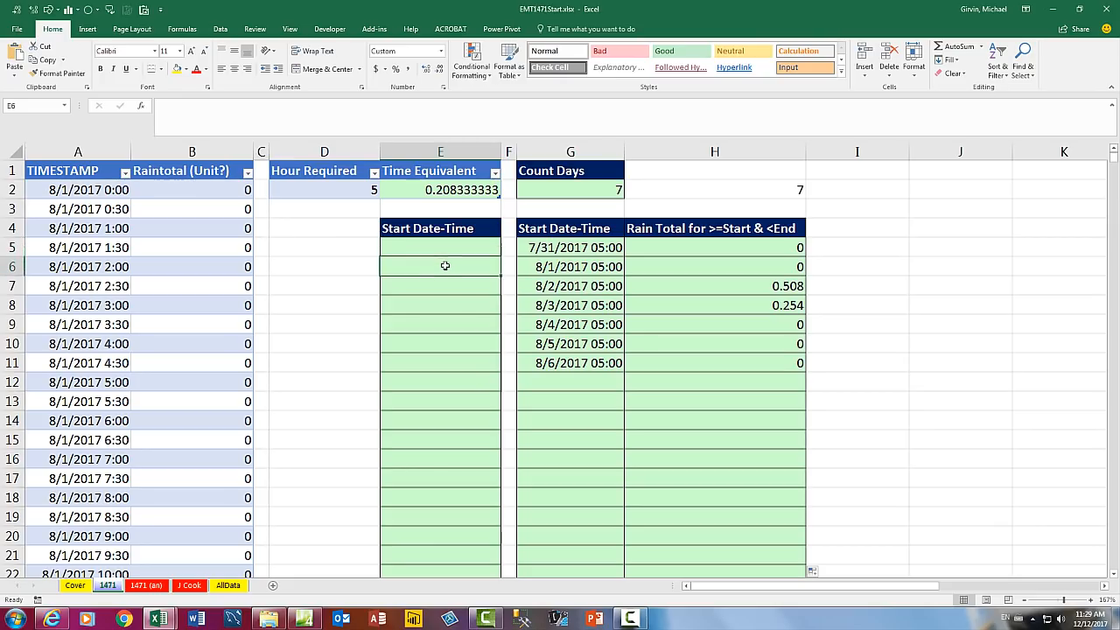
pyautogui.click(443, 288)
pyautogui.click(444, 311)
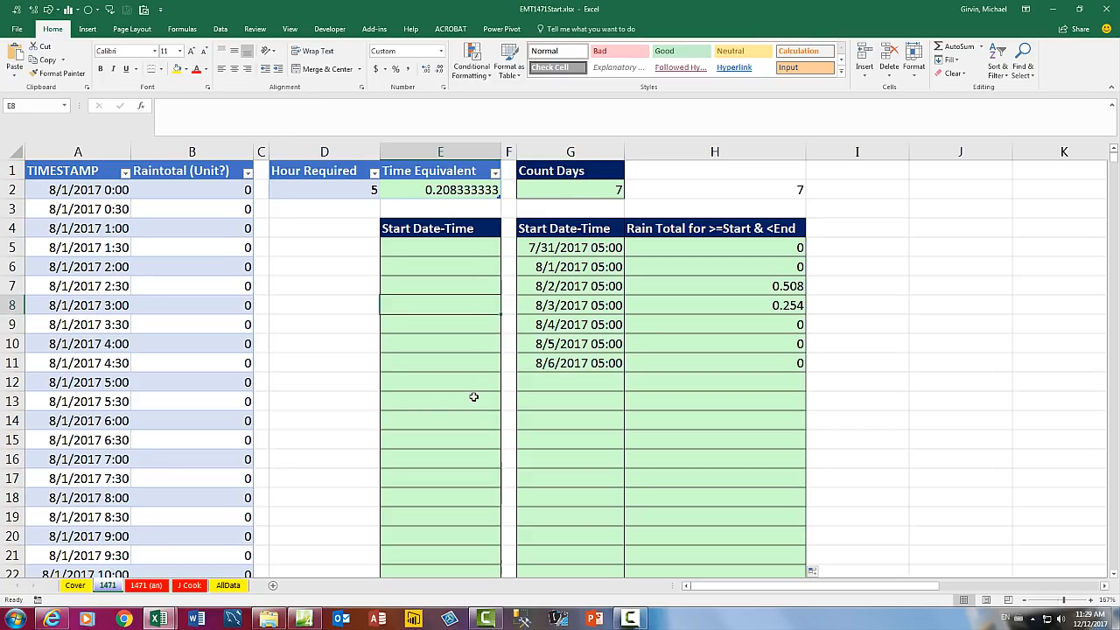
pyautogui.click(440, 251)
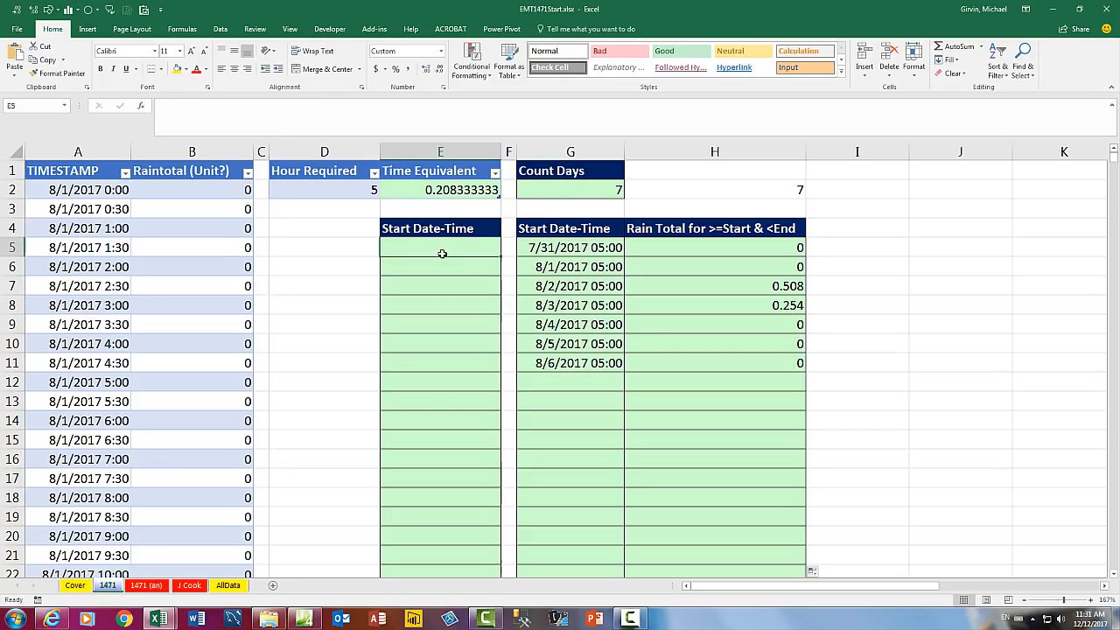
# Copy the data_array expression INT(RainFall[TIMESTAMP]-Hour[Time Equivalent]) from the FREQUENCY function in G2, leaving that formula as it is
pyautogui.doubleClick(584, 186)
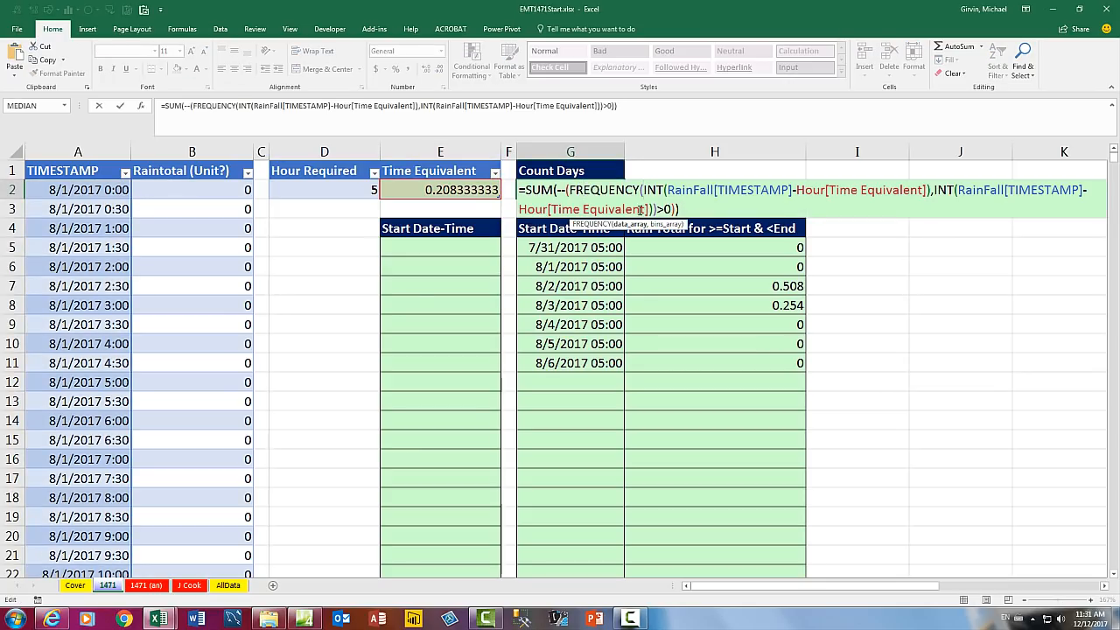
pyautogui.click(643, 224)
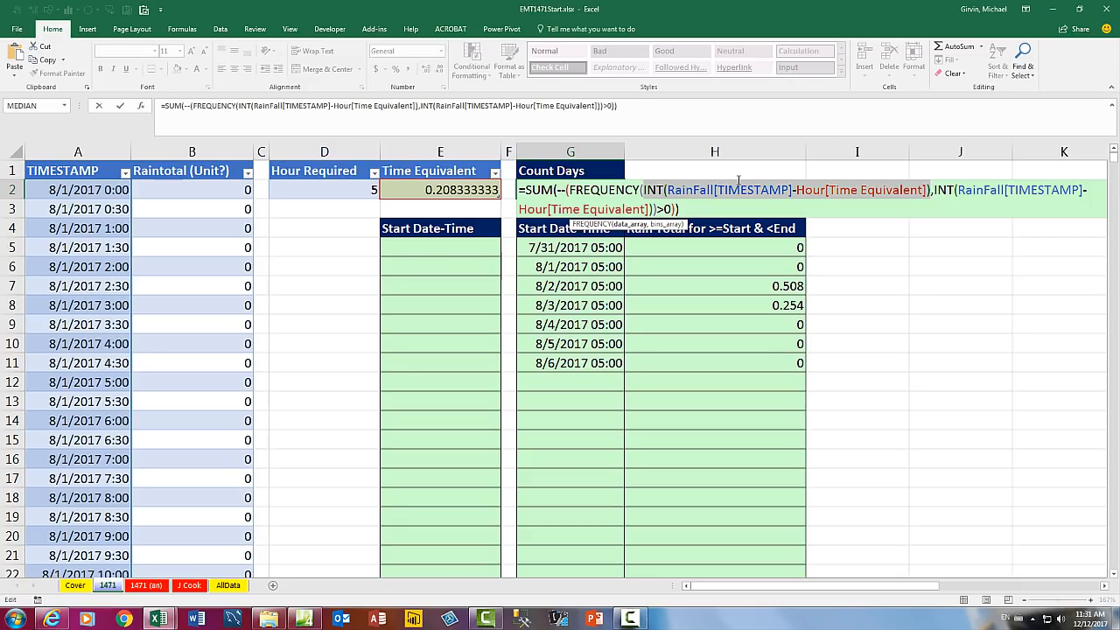
pyautogui.hotkey('ctrl', 'c')
pyautogui.press('Escape')
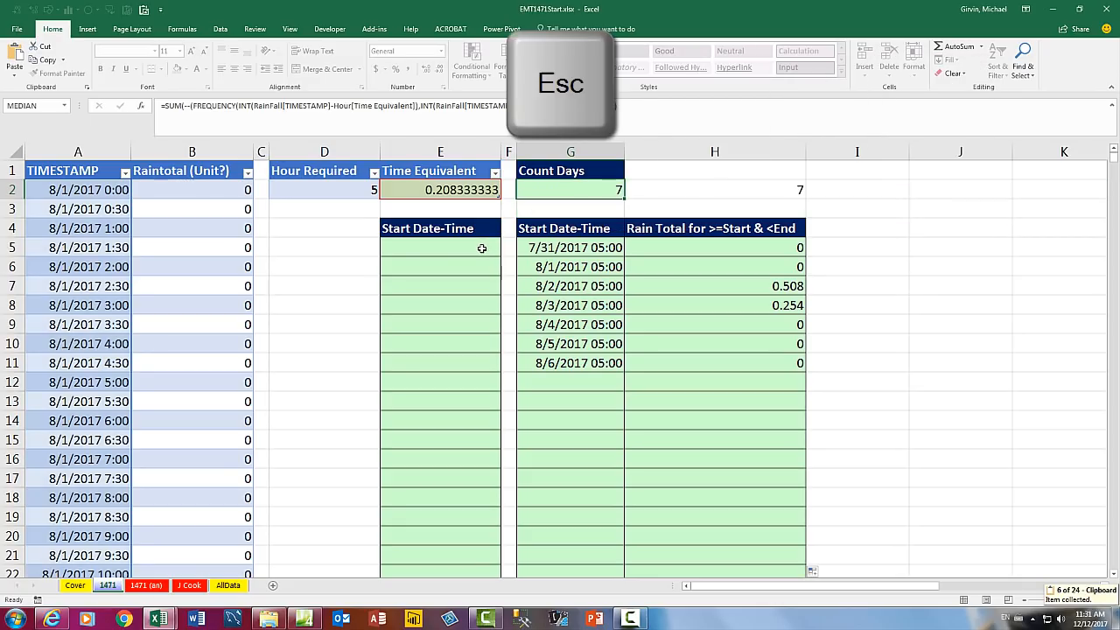
# Start an AGGREGATE formula in E5 with function number 15 (SMALL)
pyautogui.click(480, 248)
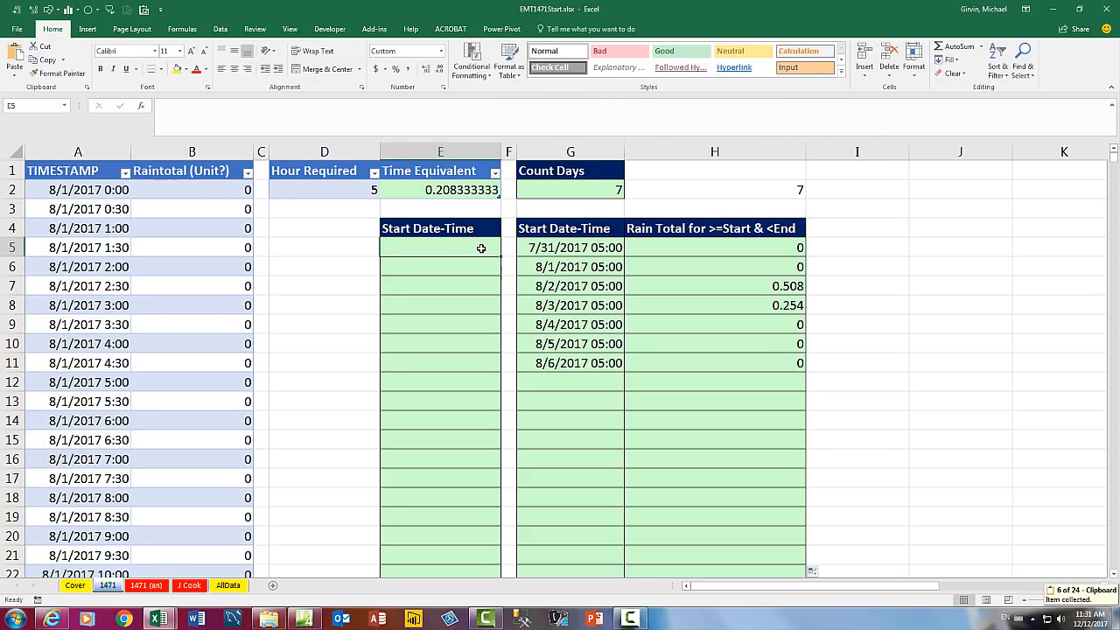
pyautogui.write('=min')
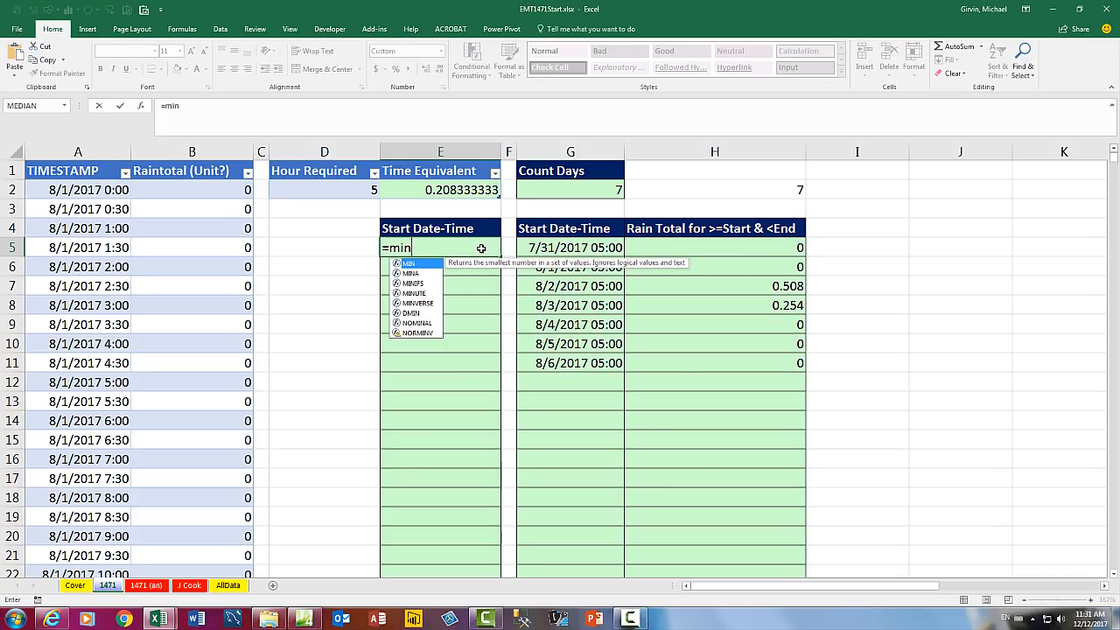
pyautogui.press('BackSpace')
pyautogui.press('BackSpace')
pyautogui.press('BackSpace')
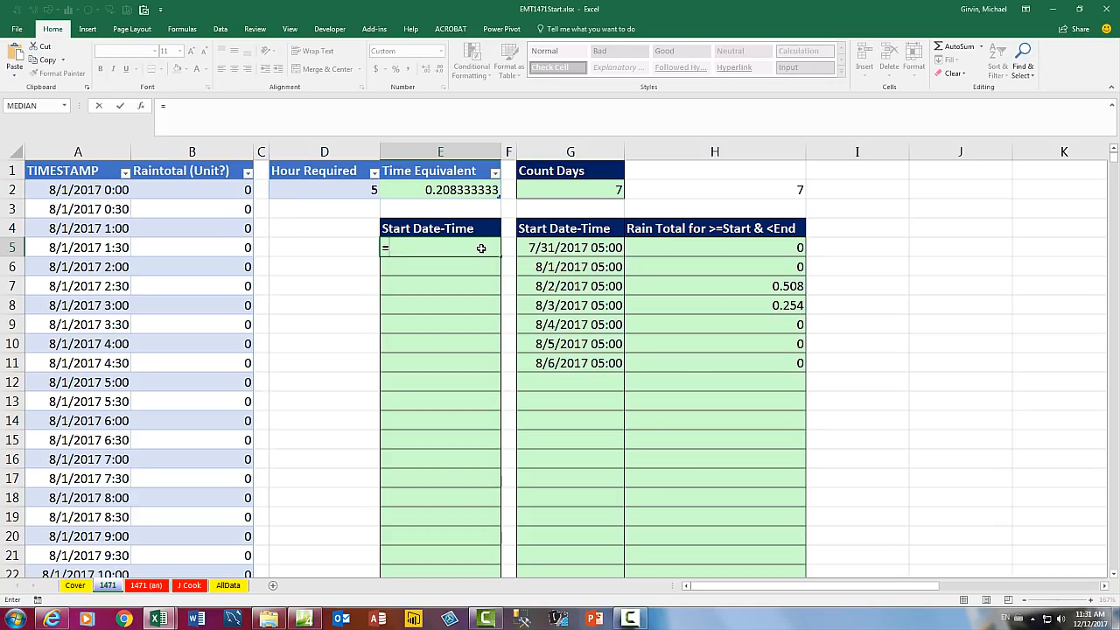
pyautogui.write('ag')
pyautogui.press('Tab')
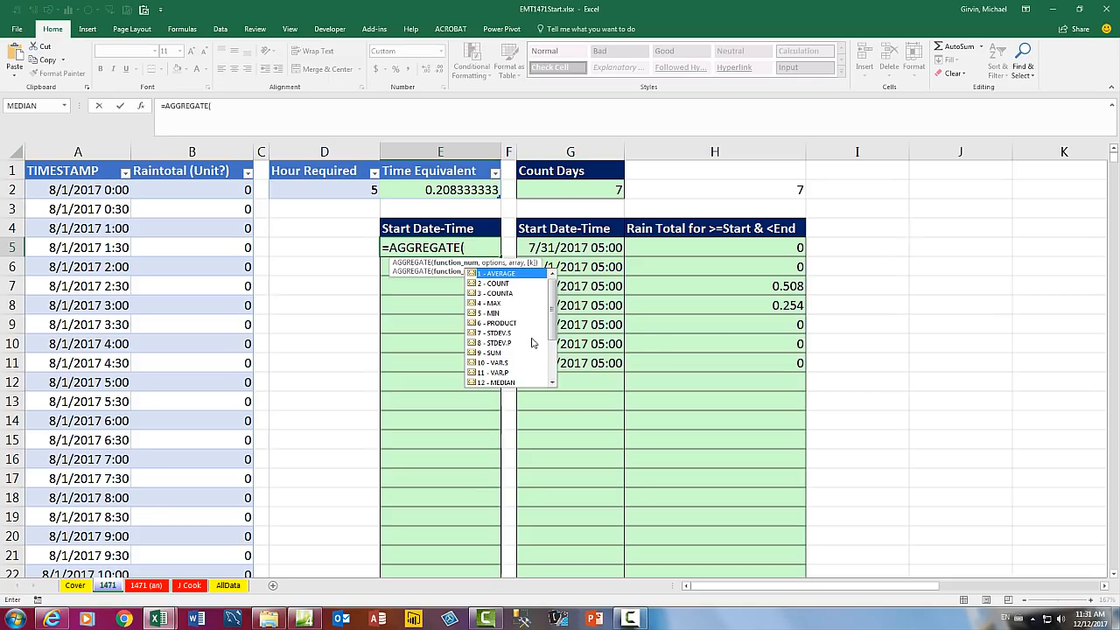
pyautogui.scroll(-1, 552, 334)
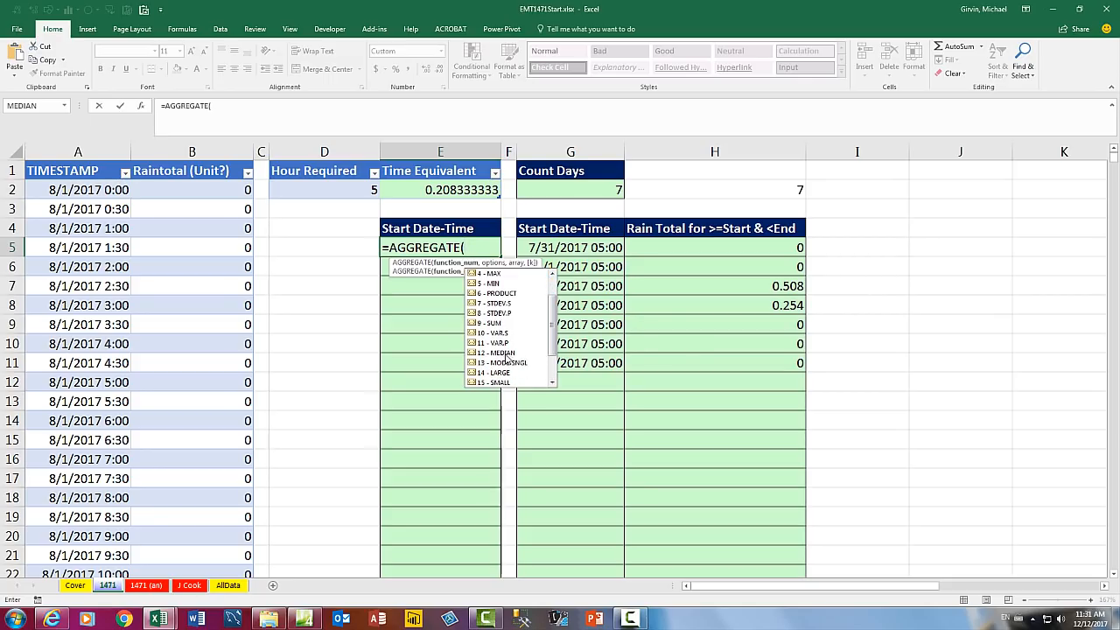
pyautogui.scroll(-2, 553, 341)
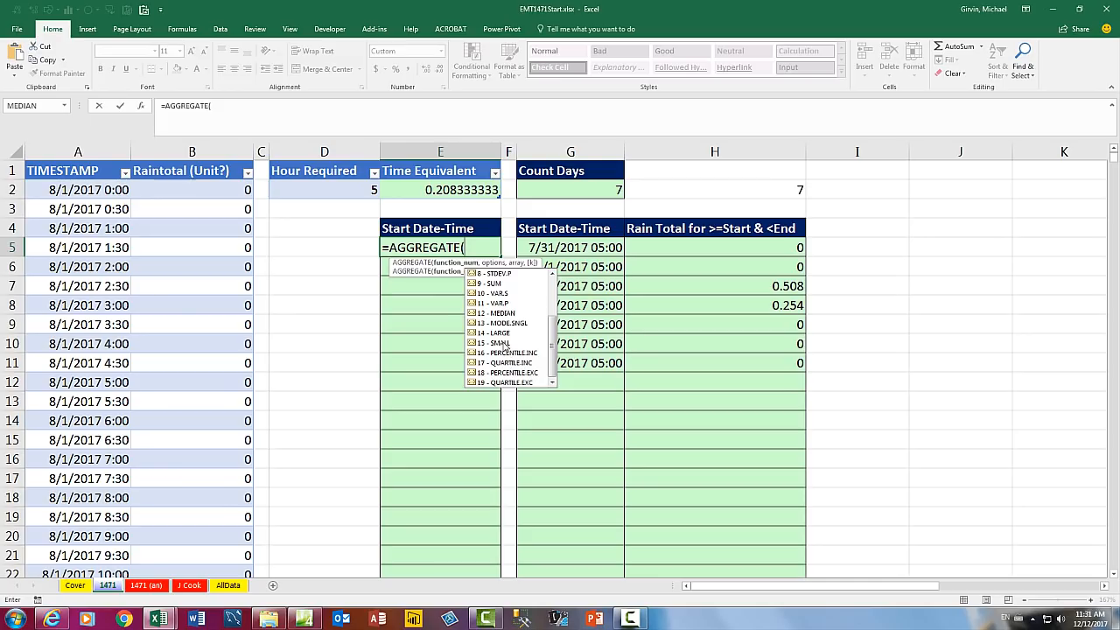
pyautogui.click(504, 344)
pyautogui.doubleClick(504, 343)
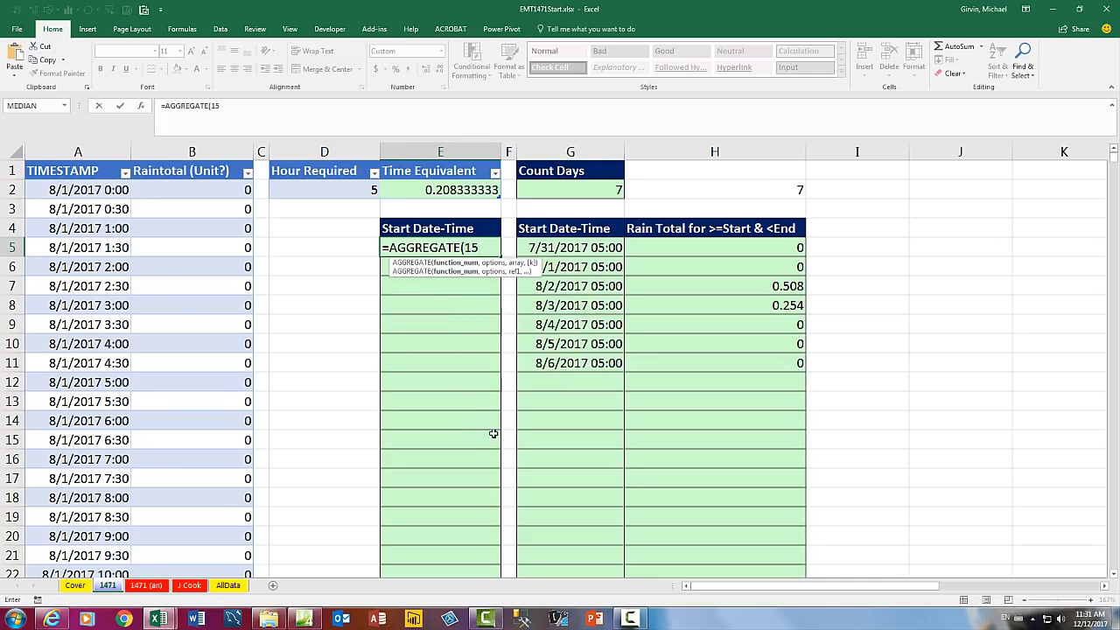
# Complete the E5 AGGREGATE with option 4 (Ignore nothing), the copied INT expression as the array, and 1 for k
pyautogui.write(',')
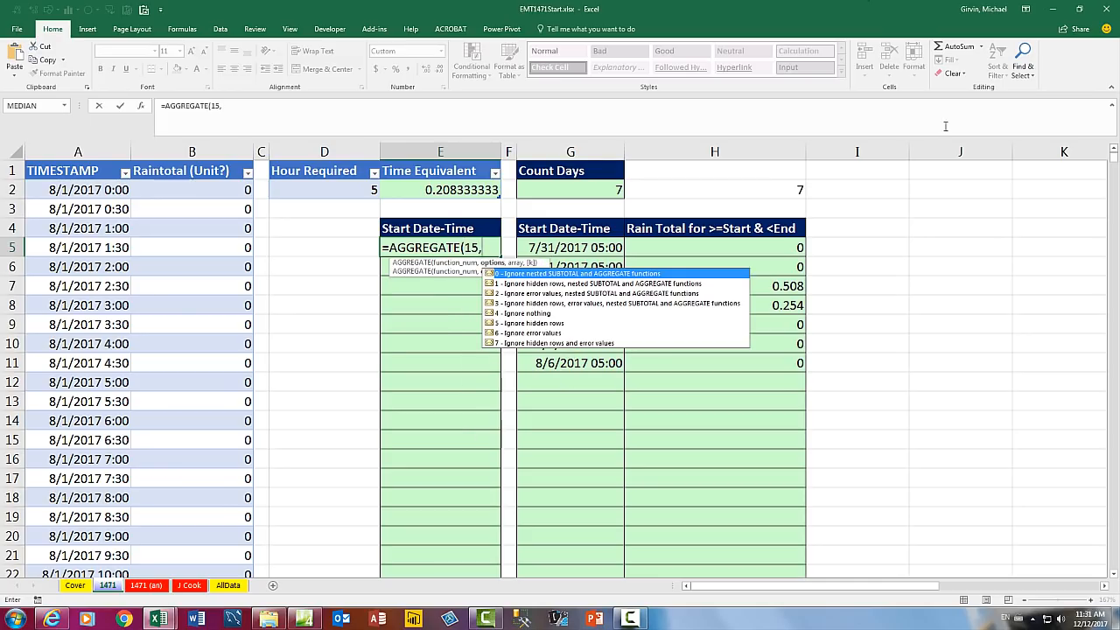
pyautogui.doubleClick(523, 314)
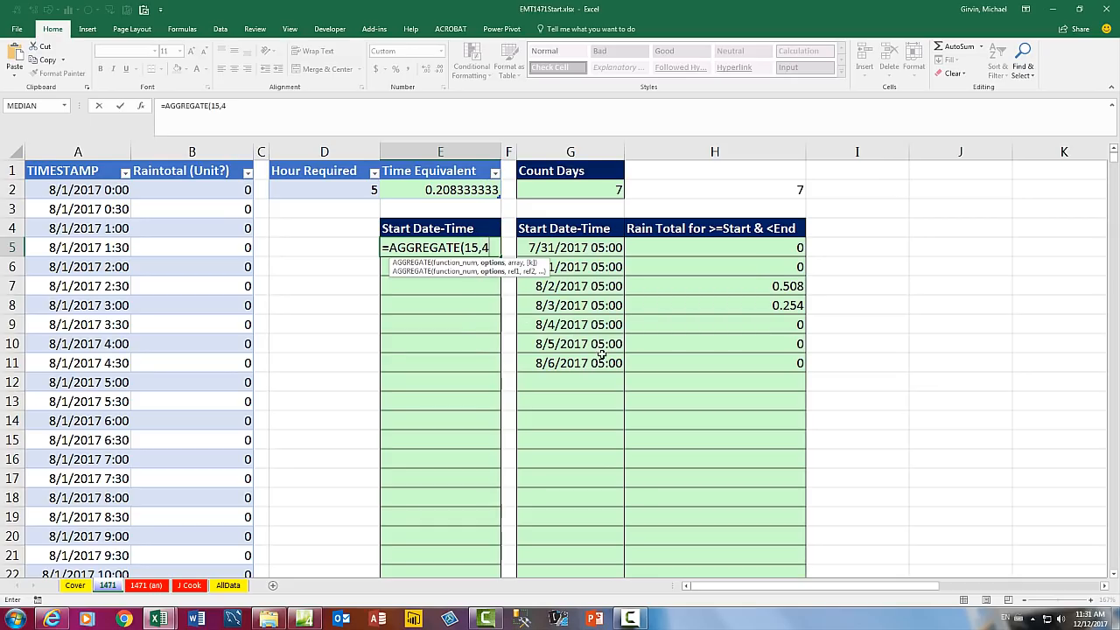
pyautogui.write(',')
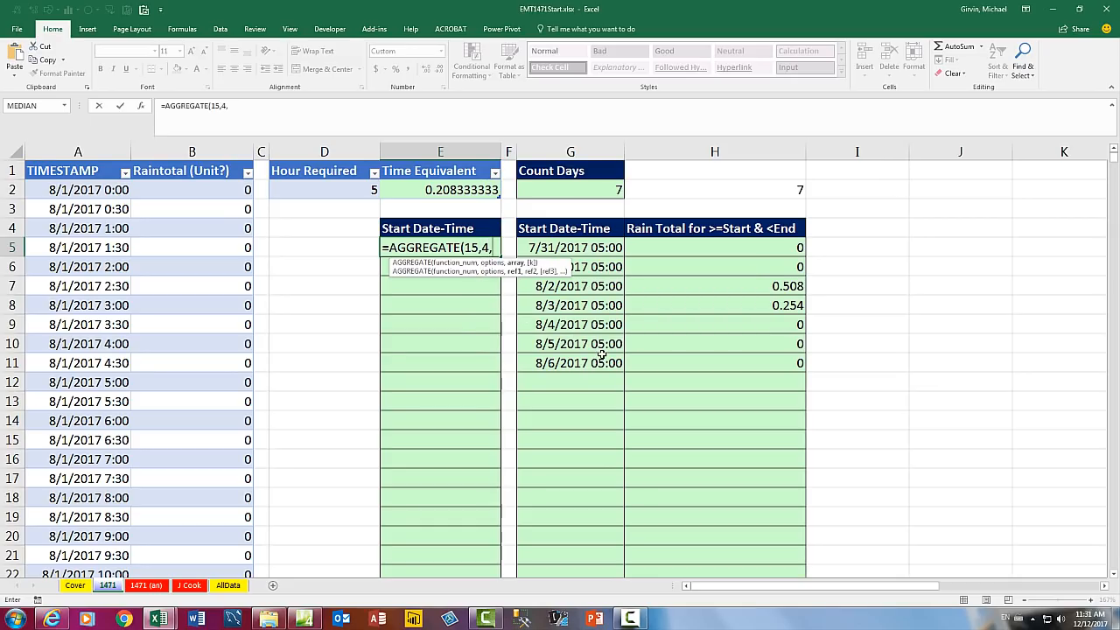
pyautogui.hotkey('ctrl', 'v')
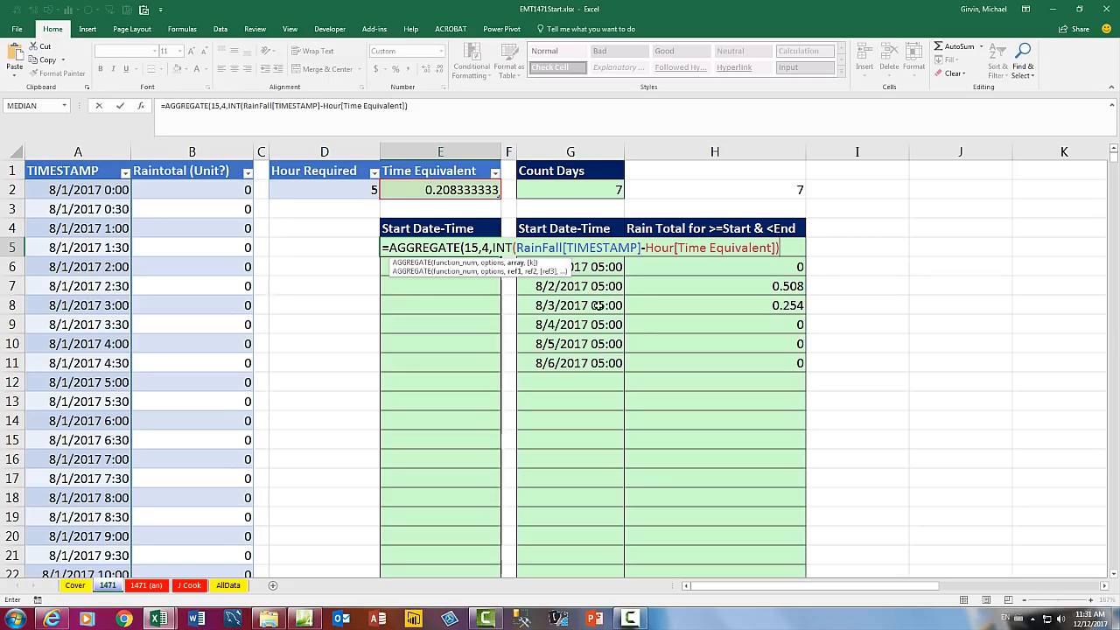
pyautogui.write(',')
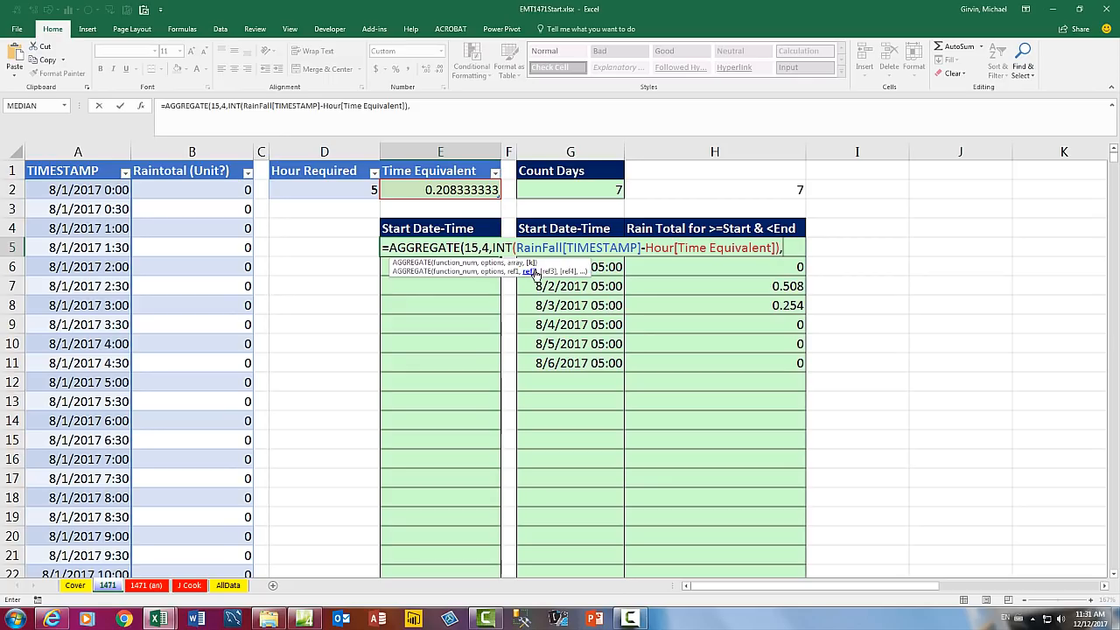
pyautogui.write('1)')
pyautogui.hotkey('ctrl', 'Return')
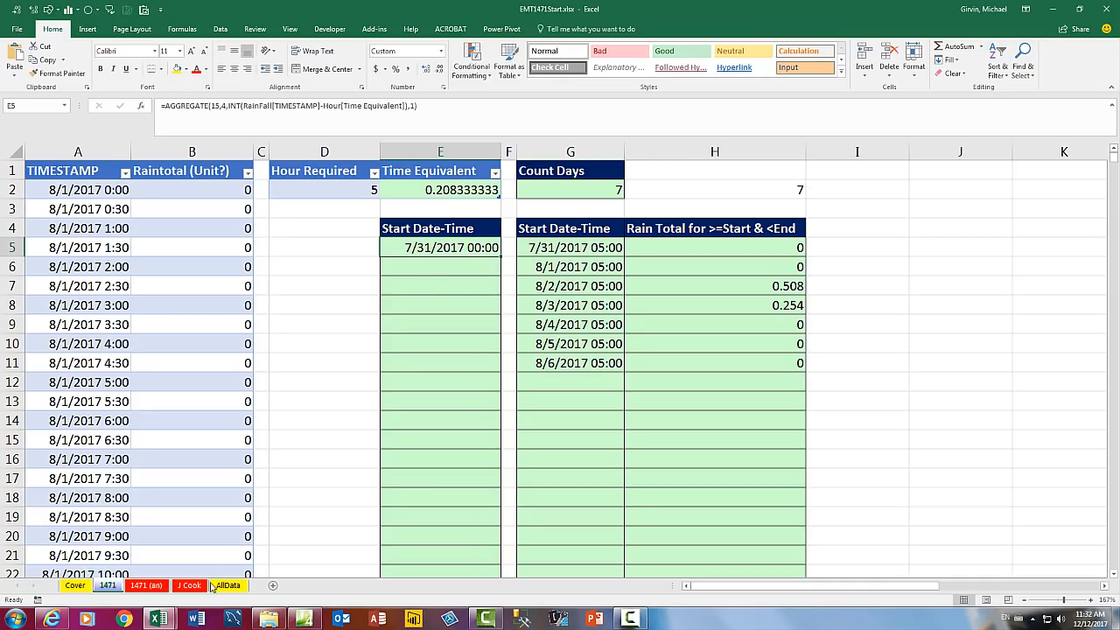
# On the sheet with the SUMIFS offset solution, examine the Date formulas in D9 and D10 and the Rainfall formula in E9
pyautogui.click(187, 586)
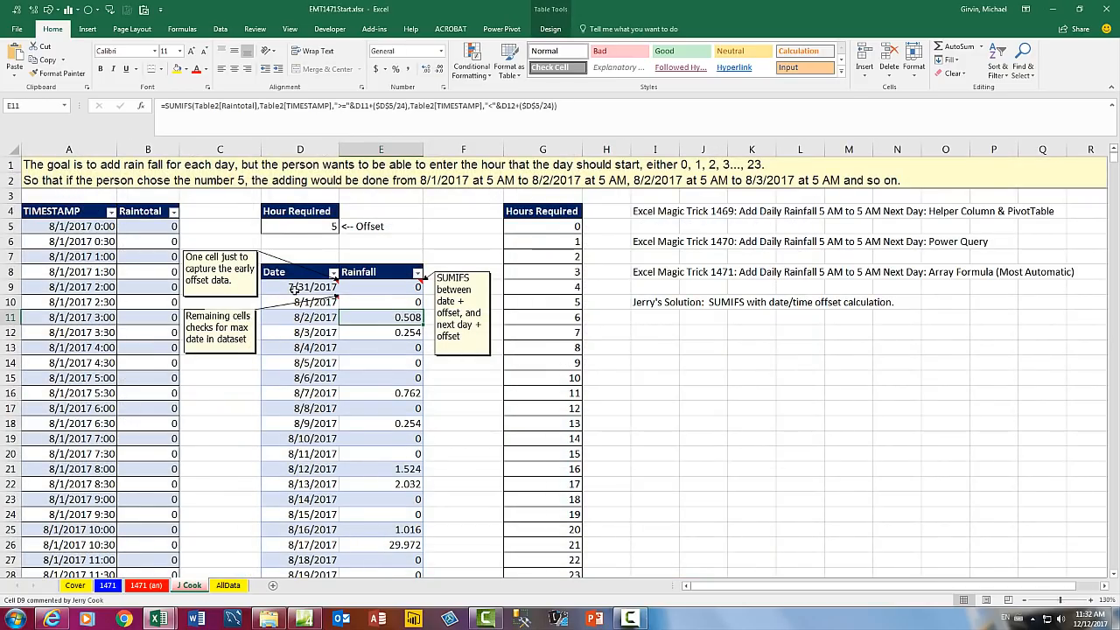
pyautogui.doubleClick(294, 289)
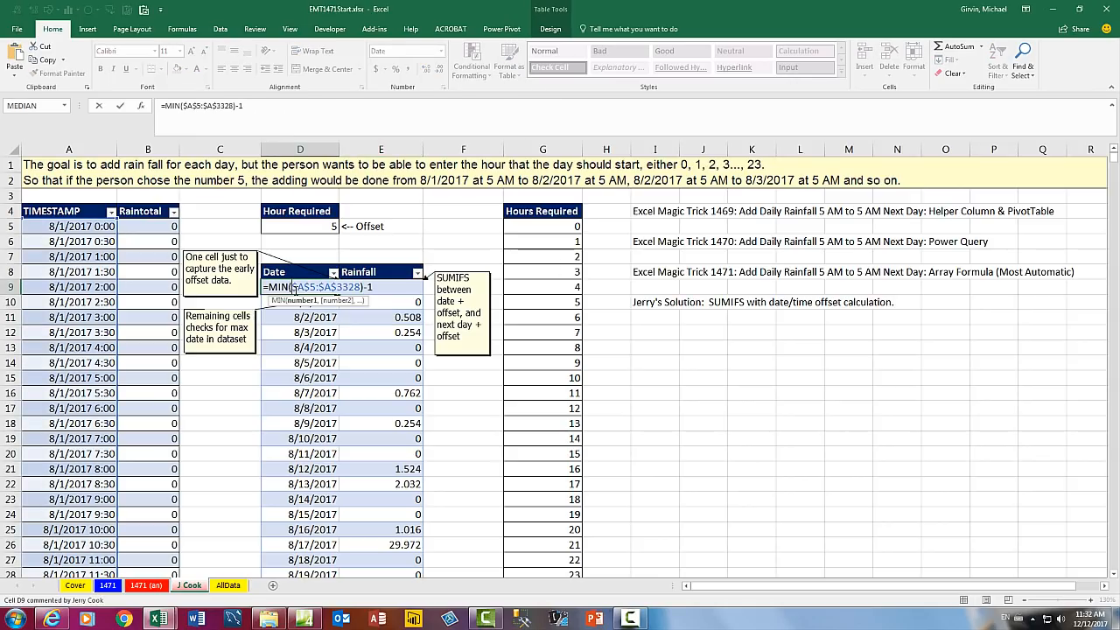
pyautogui.press('Escape')
pyautogui.doubleClick(314, 302)
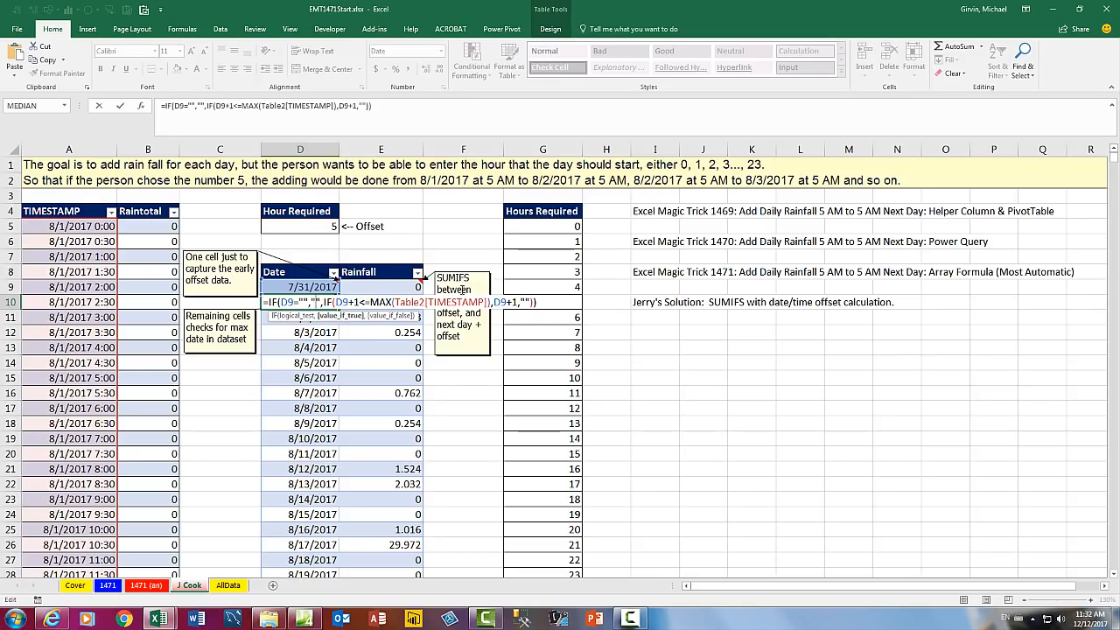
pyautogui.press('Escape')
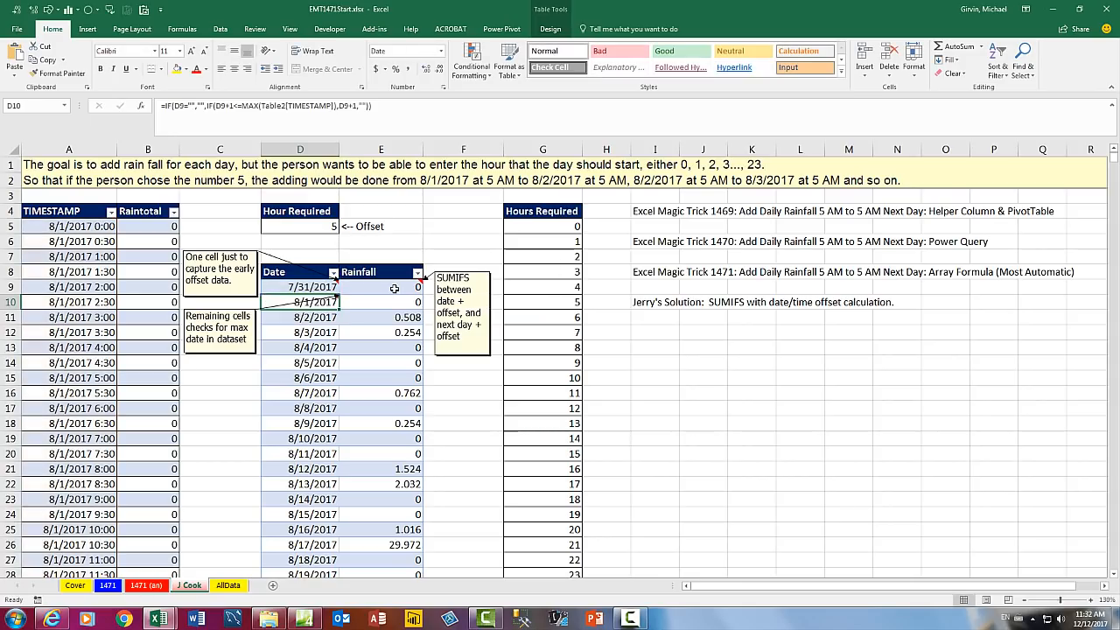
pyautogui.press('Up')
pyautogui.press('F2')
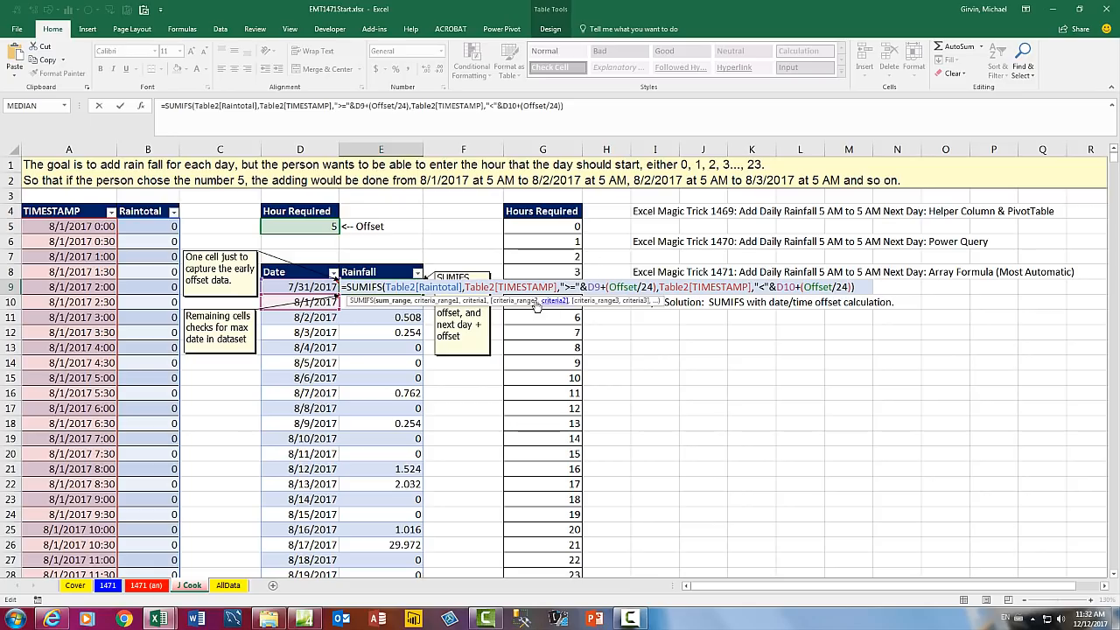
pyautogui.click(475, 301)
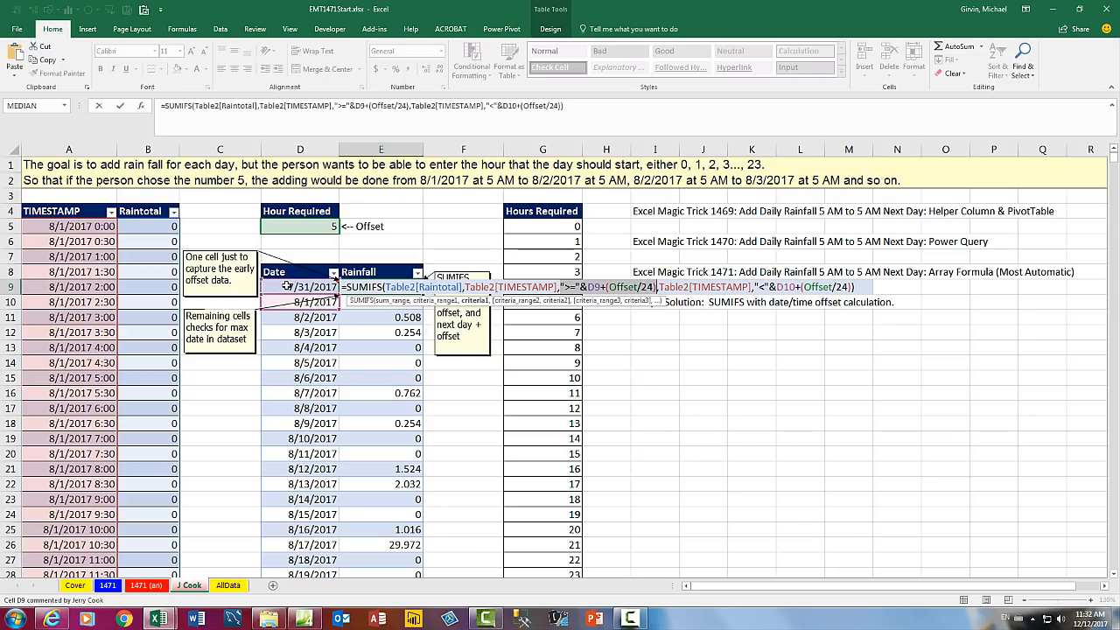
pyautogui.press('Escape')
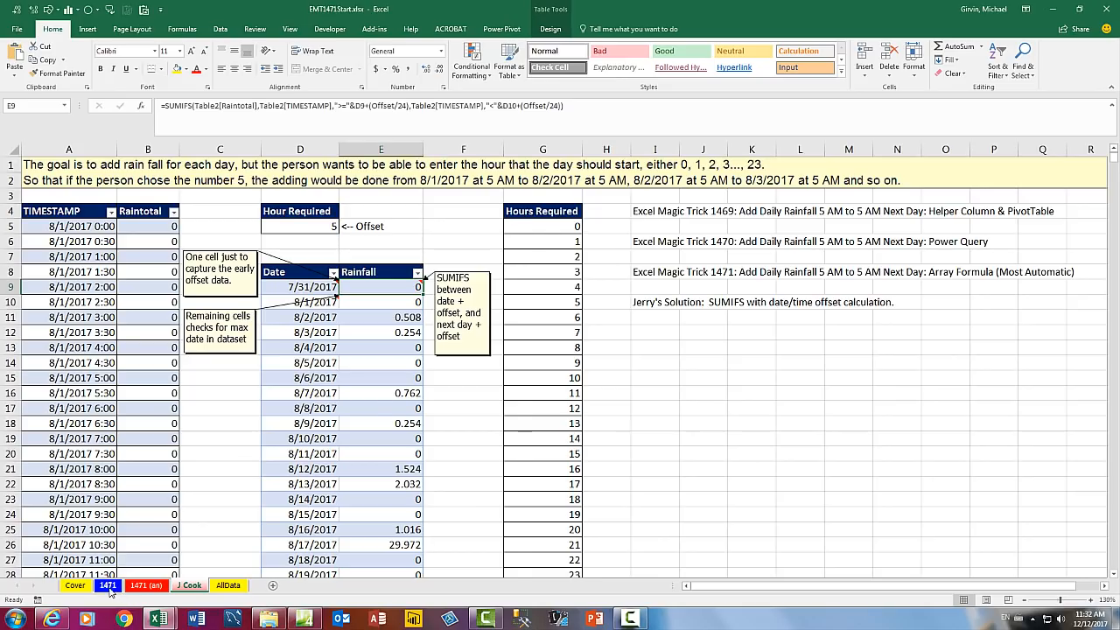
# Return to sheet 1471 and append +Hour[Time Equivalent] to the AGGREGATE formula in E5
pyautogui.click(106, 586)
pyautogui.doubleClick(461, 247)
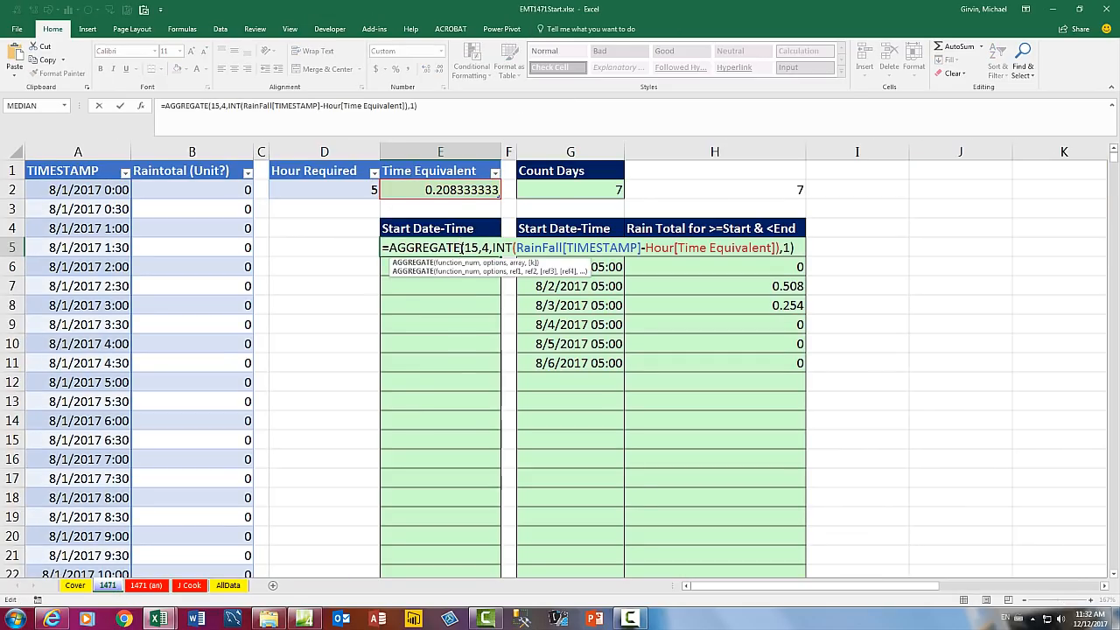
pyautogui.press('Escape')
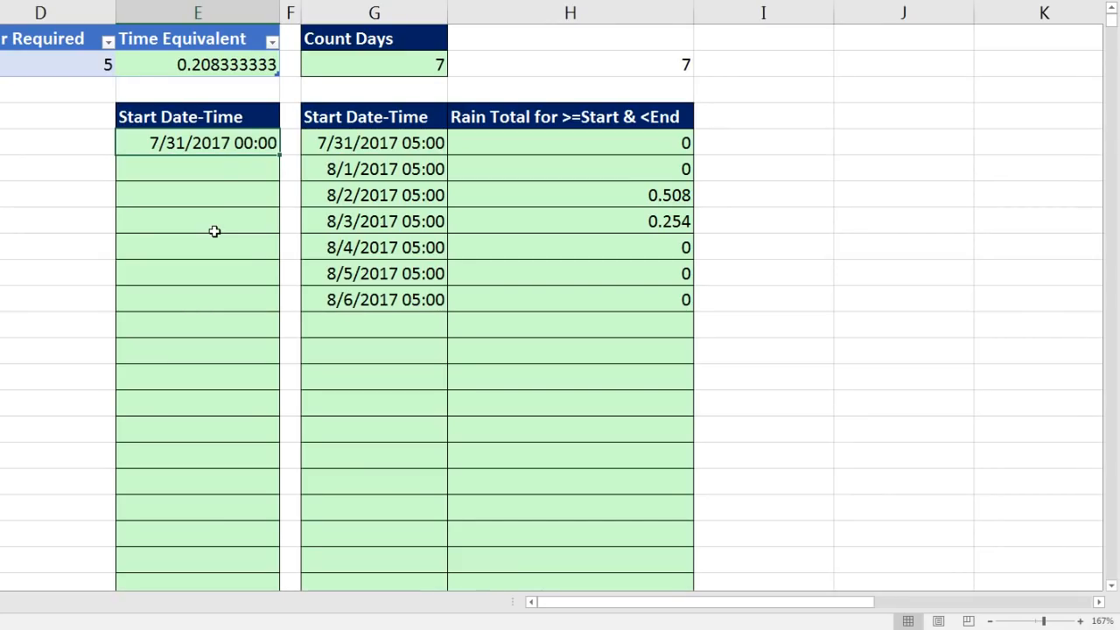
pyautogui.doubleClick(217, 144)
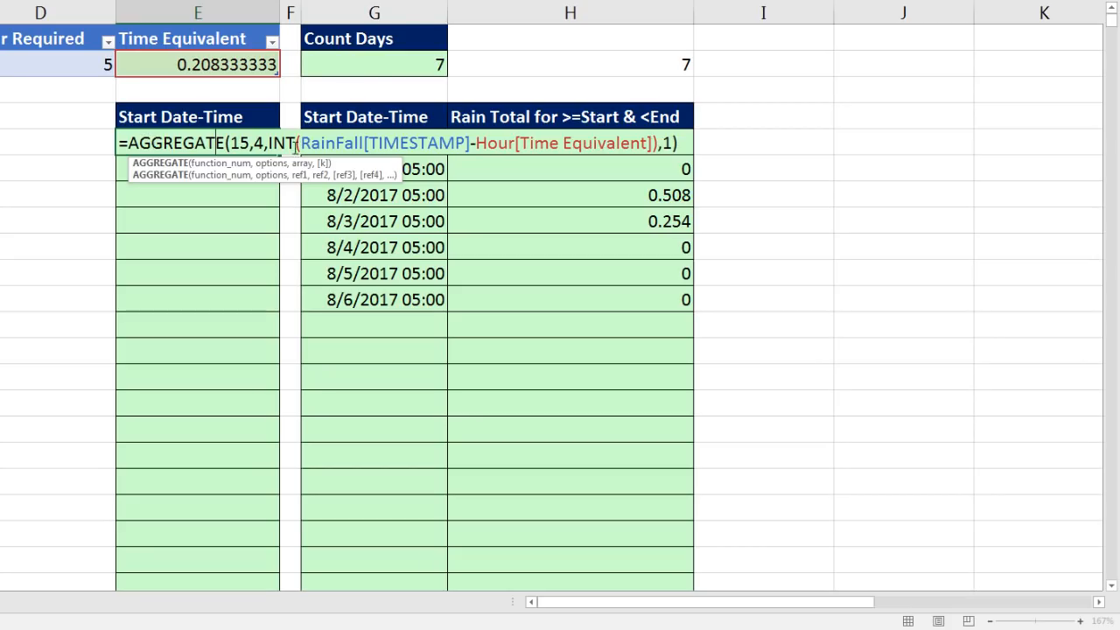
pyautogui.hotkey('ctrl', 'Return')
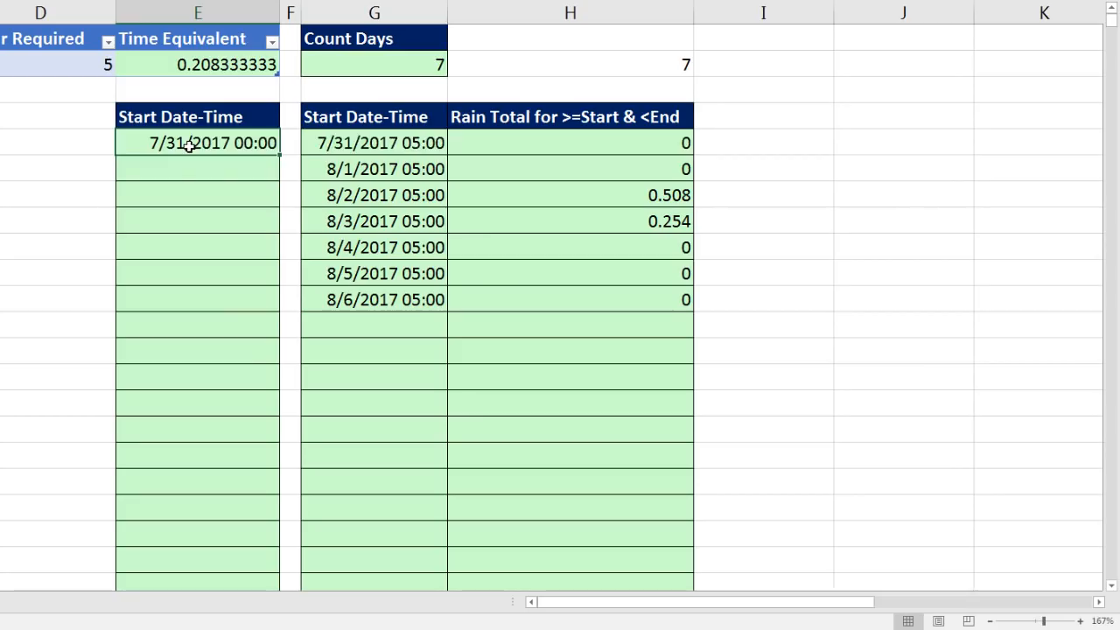
pyautogui.press('F2')
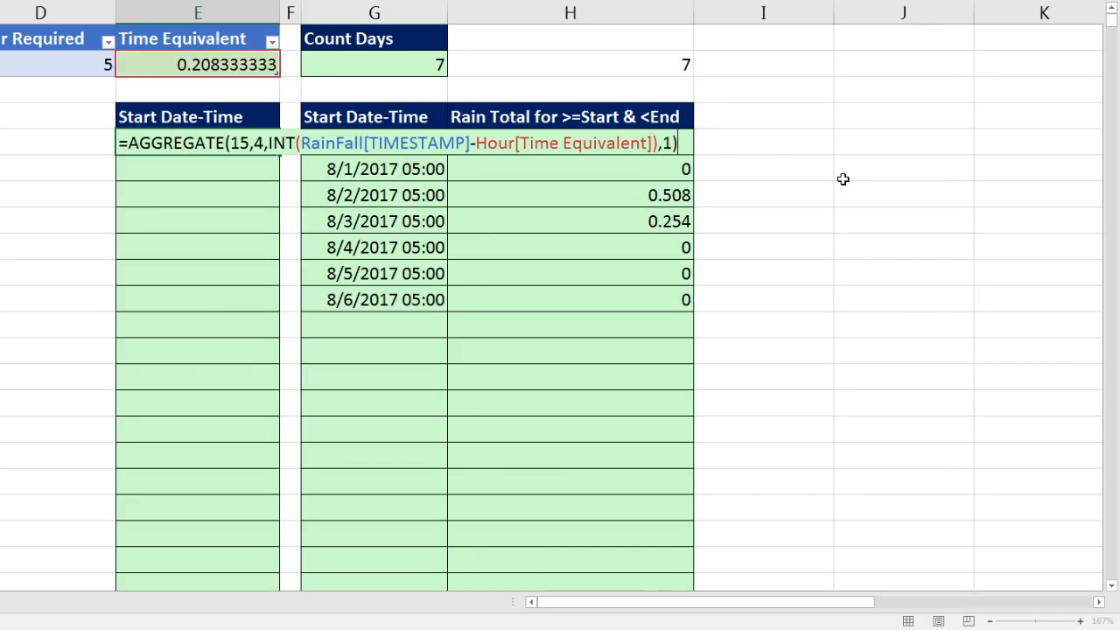
pyautogui.write('+')
pyautogui.click(234, 61)
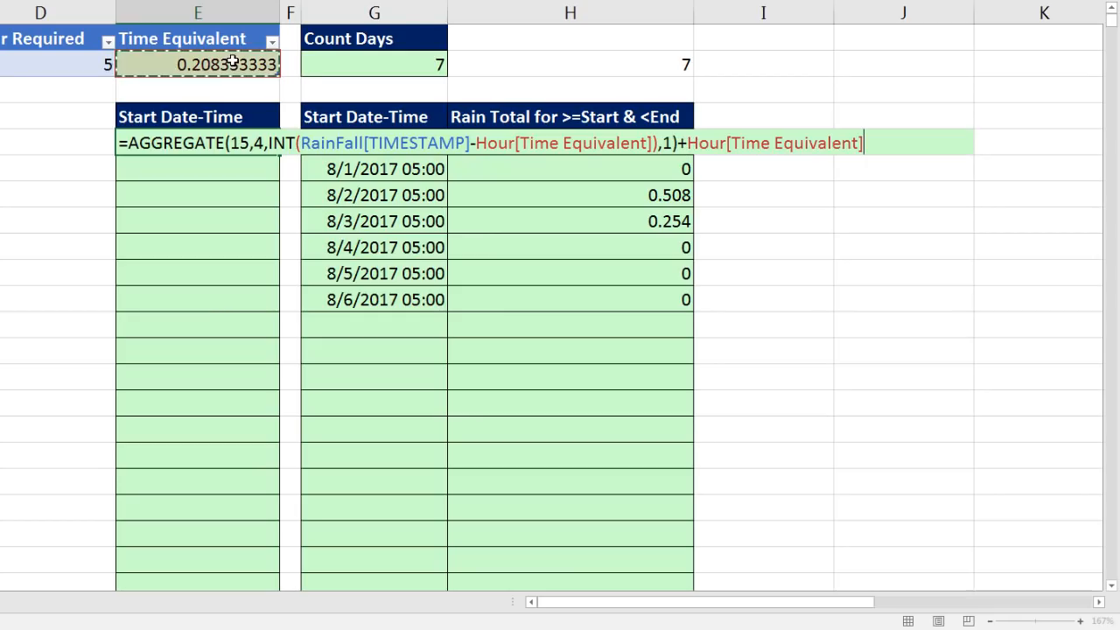
pyautogui.hotkey('ctrl', 'Return')
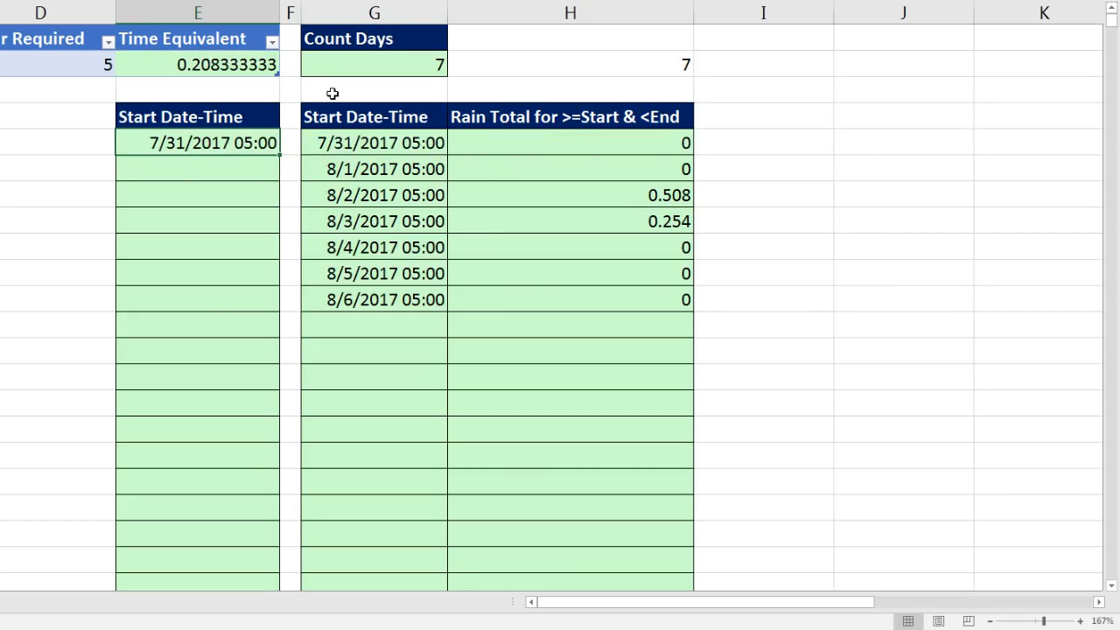
# Wrap the AGGREGATE formula in E5 in an IF whose logical test is ROWS(E$5:E5)=1
pyautogui.click(183, 169)
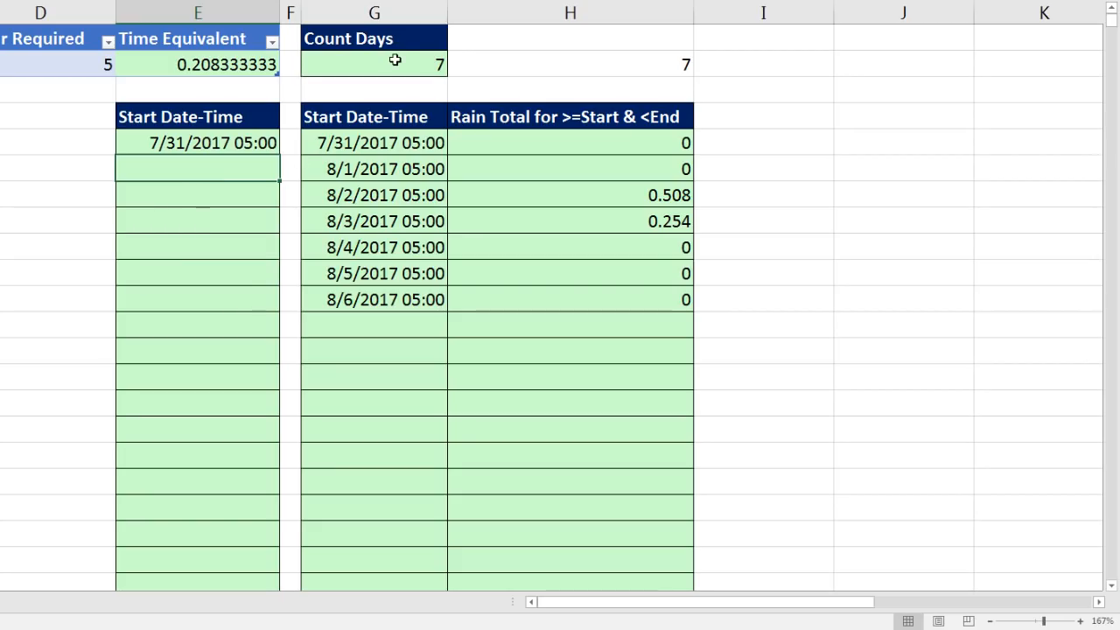
pyautogui.doubleClick(203, 143)
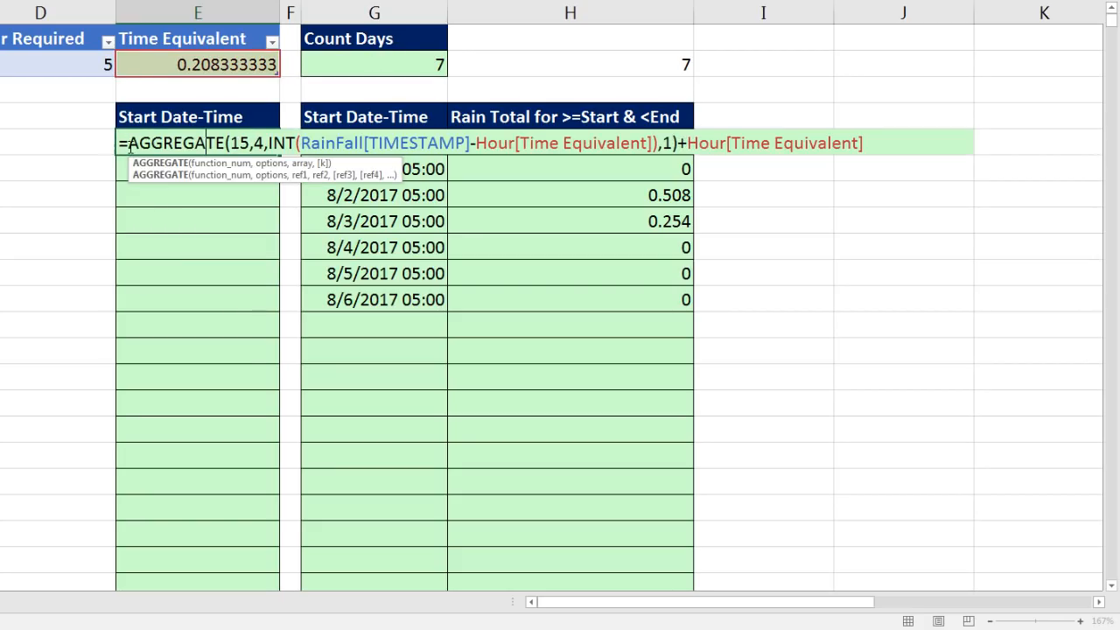
pyautogui.click(128, 143)
pyautogui.moveTo(127, 143); pyautogui.dragTo(913, 139)
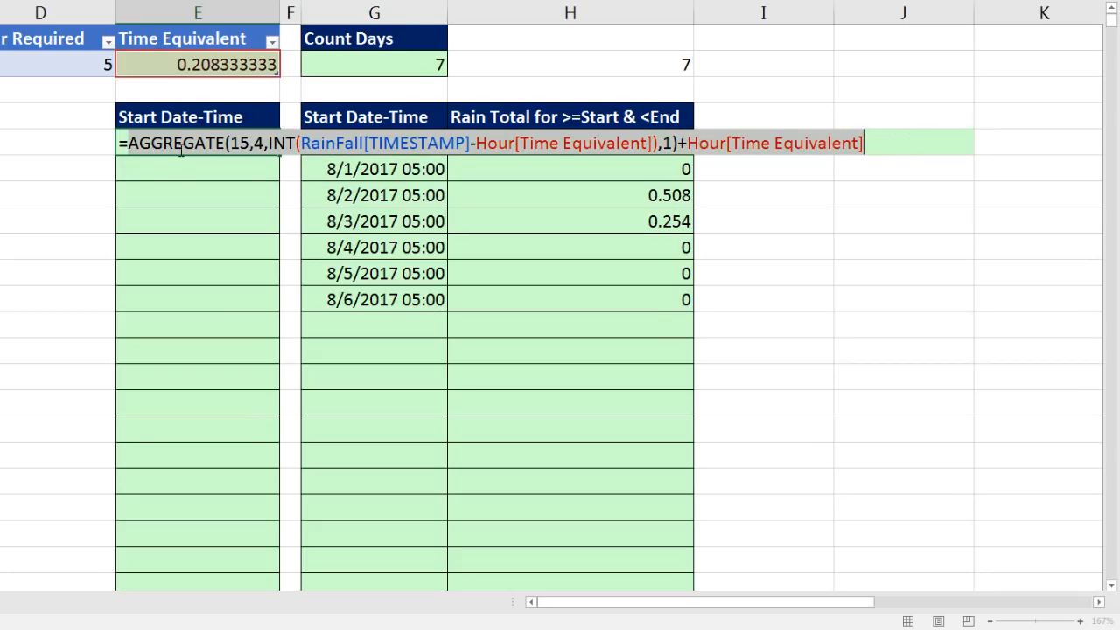
pyautogui.click(128, 143)
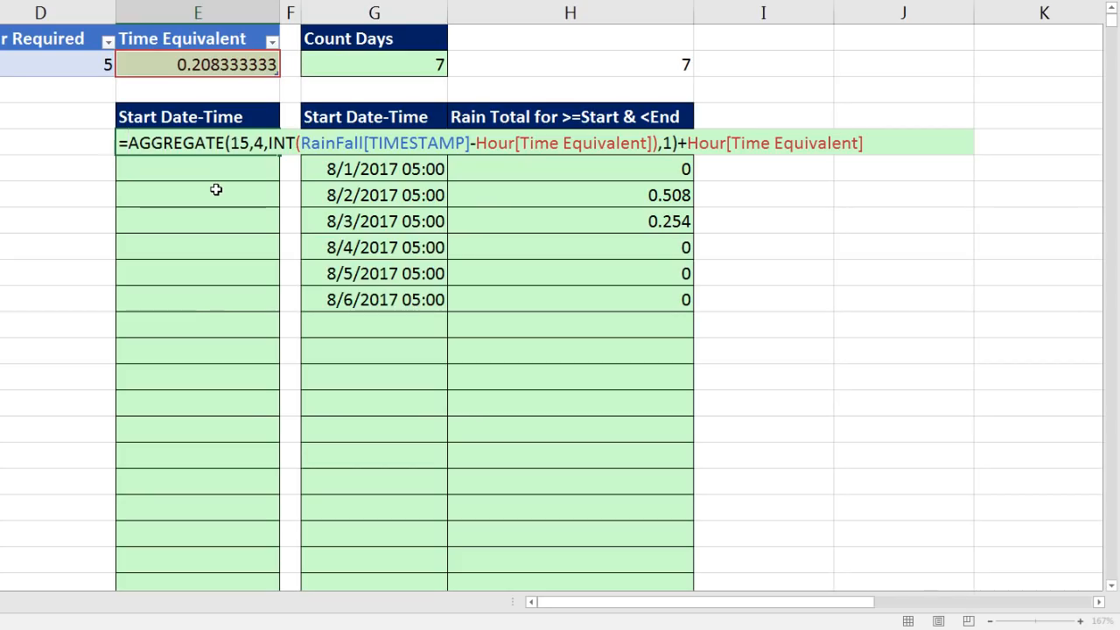
pyautogui.write('i')
pyautogui.press('Tab')
pyautogui.write('rows')
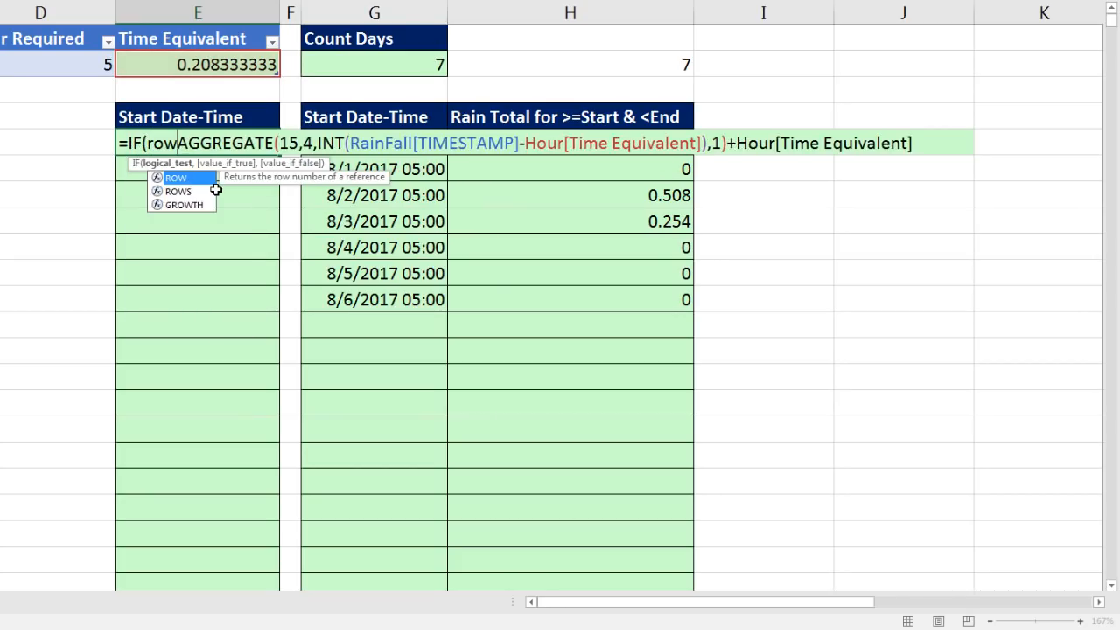
pyautogui.press('Tab')
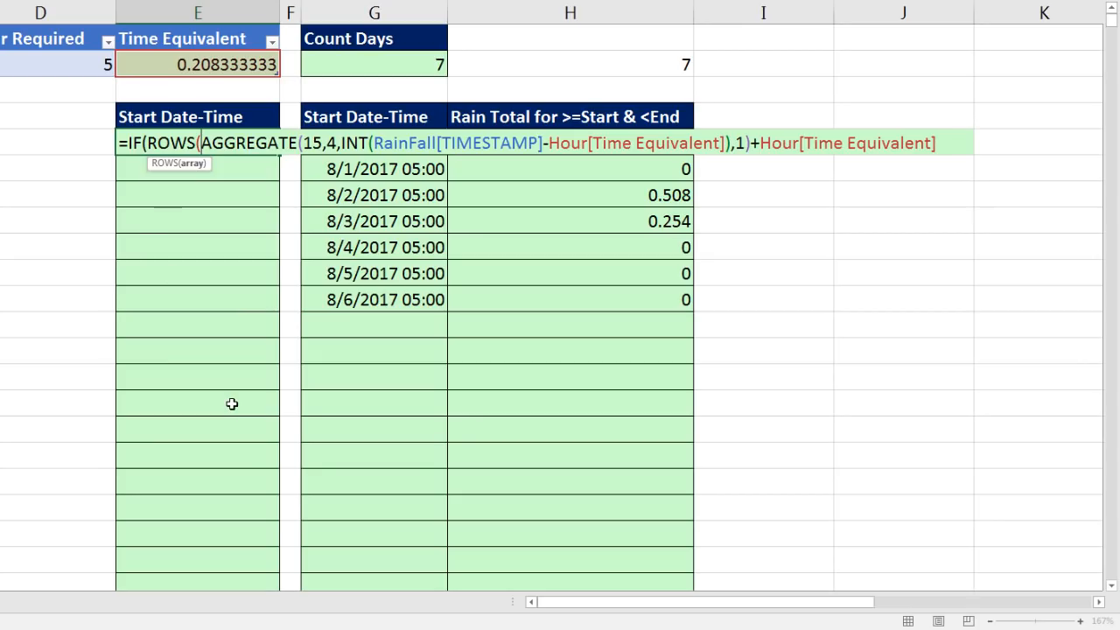
pyautogui.write('$5:')
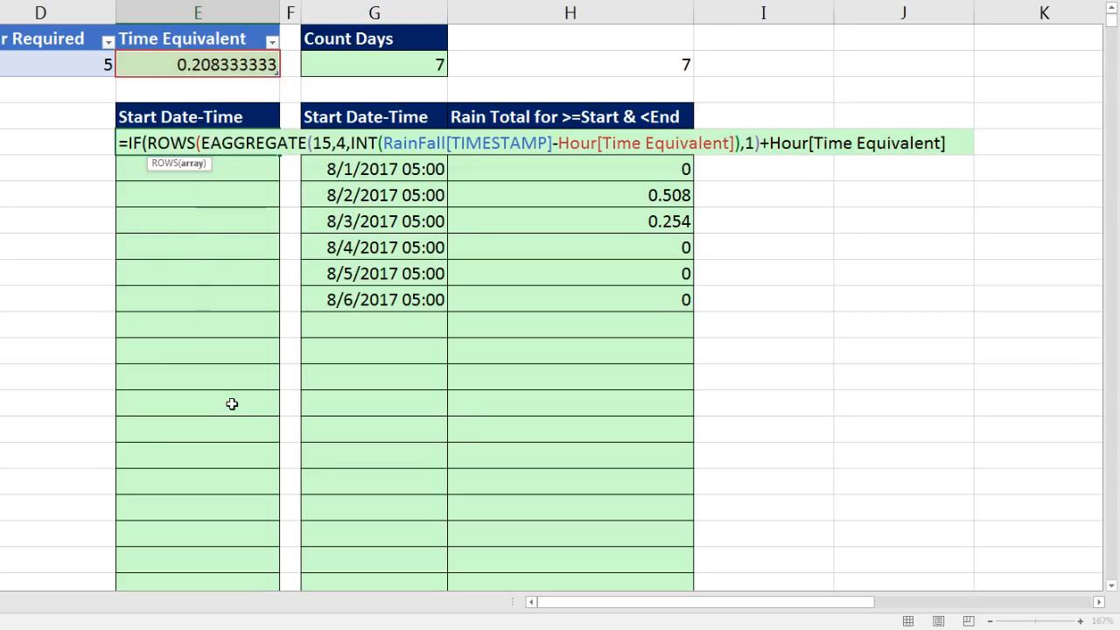
pyautogui.write('E5)')
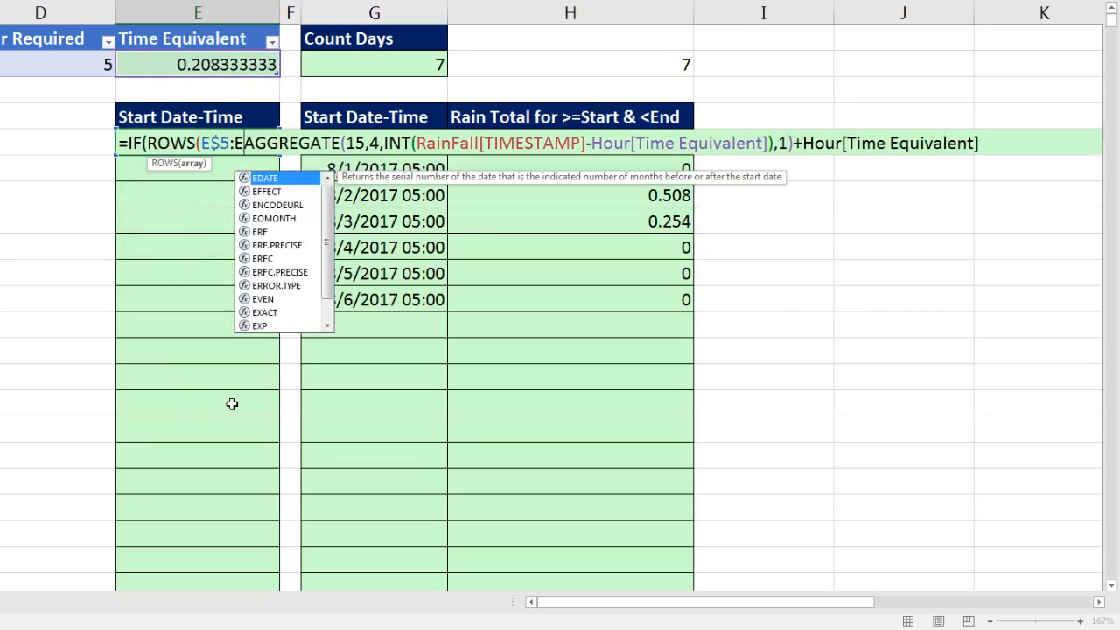
pyautogui.write('=1,')
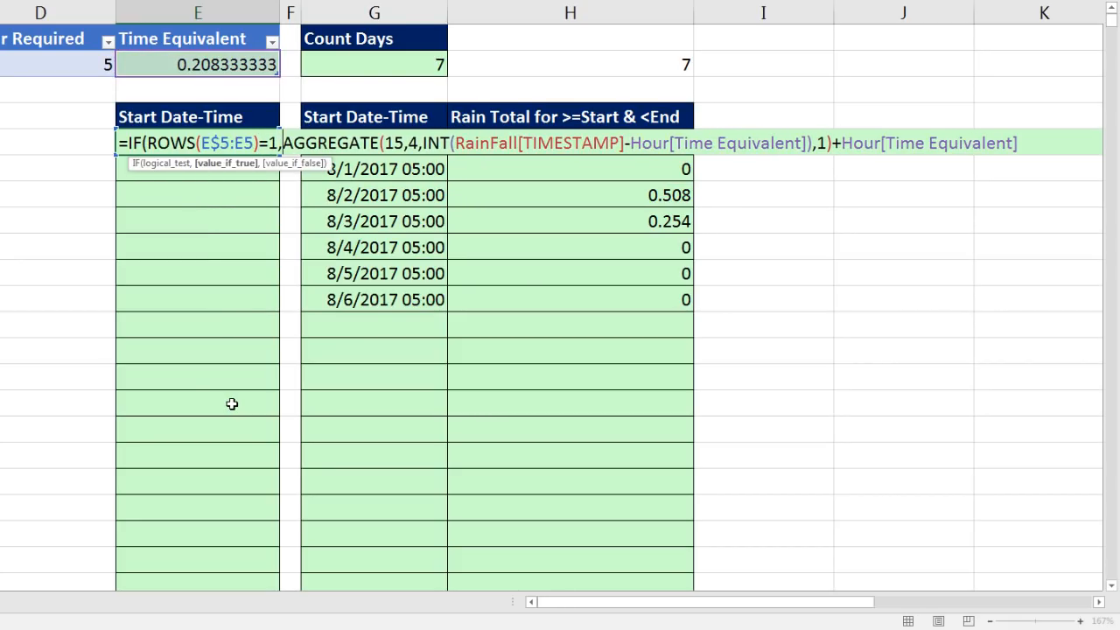
# Add a nested IF as E5's value_if_false, testing ROWS(E$5:E5)>$G$2 and returning "" when true
pyautogui.click(231, 165)
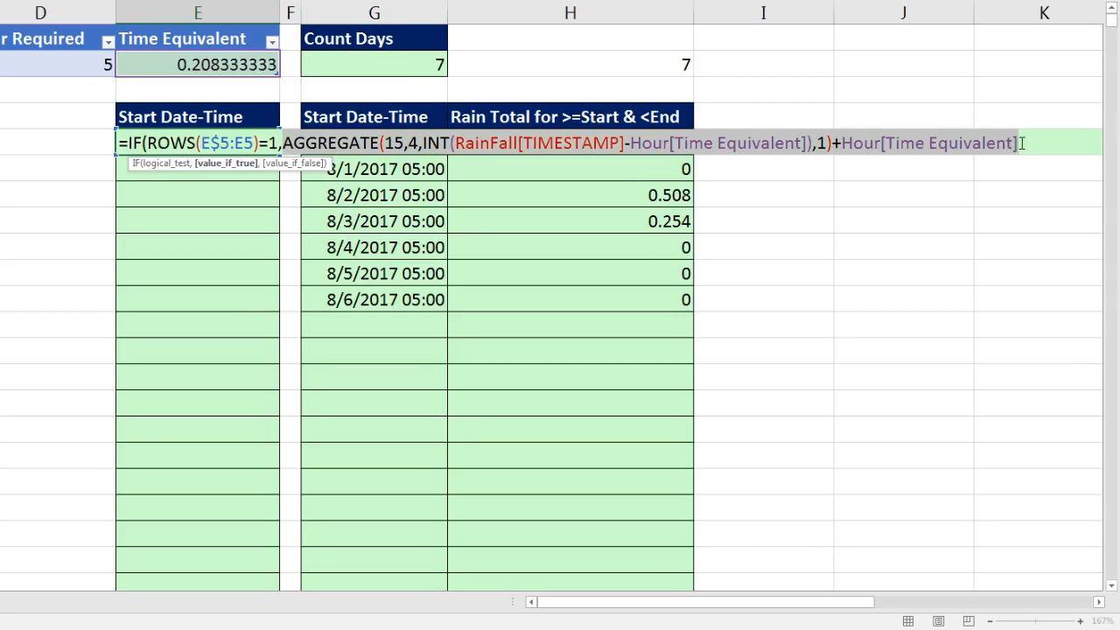
pyautogui.click(1049, 143)
pyautogui.write(',')
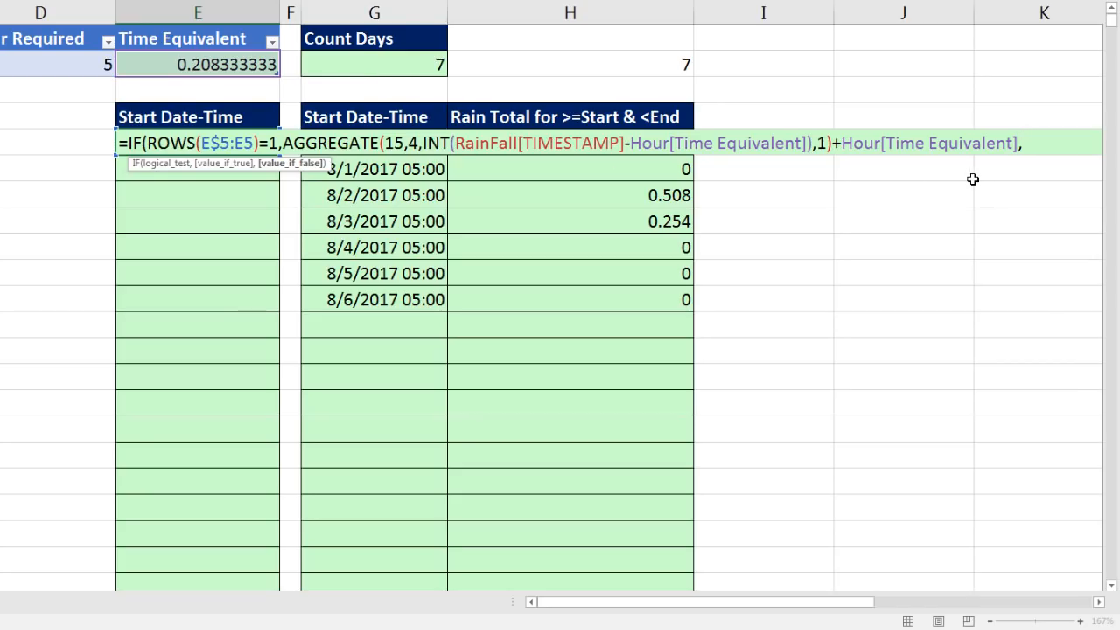
pyautogui.write('IF(')
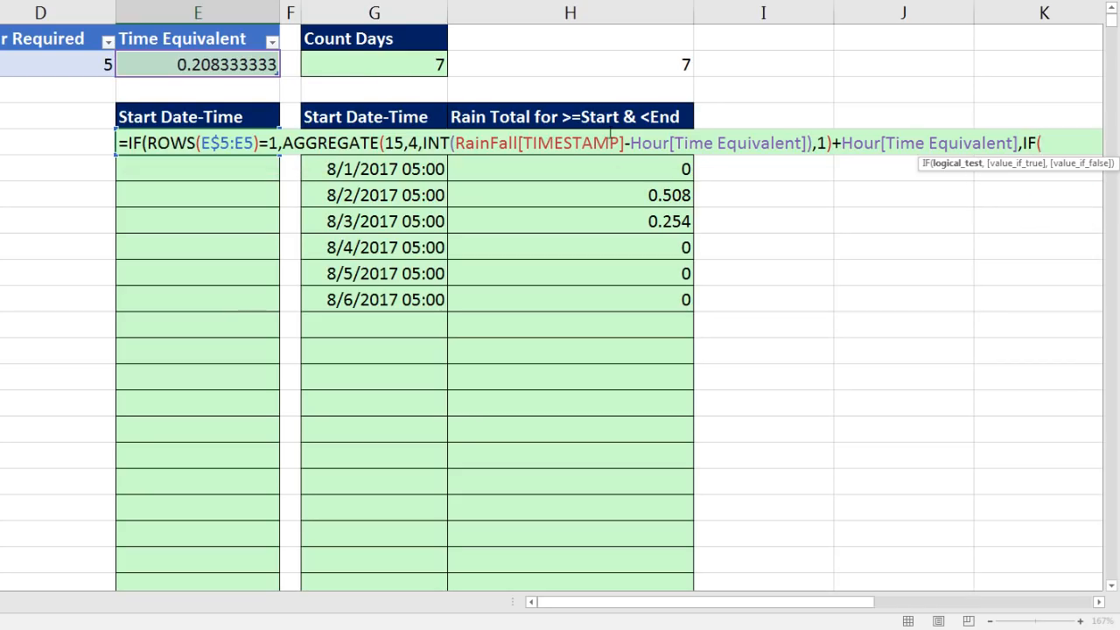
pyautogui.moveTo(147, 143); pyautogui.dragTo(258, 143)
pyautogui.hotkey('ctrl', 'c')
pyautogui.click(1050, 145)
pyautogui.hotkey('ctrl', 'v')
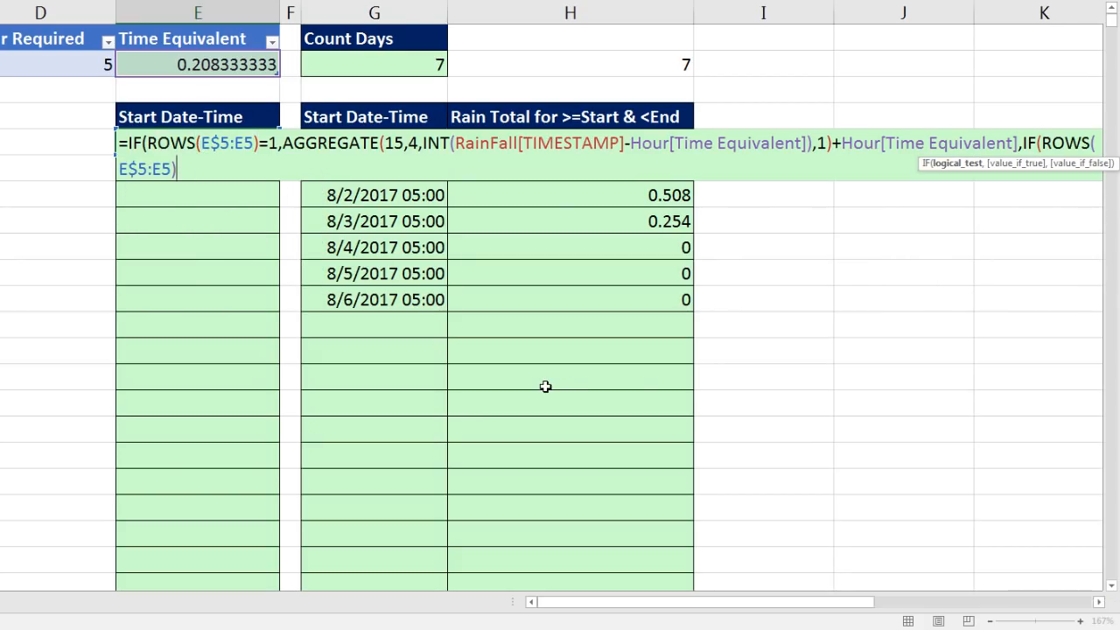
pyautogui.write('>')
pyautogui.click(403, 65)
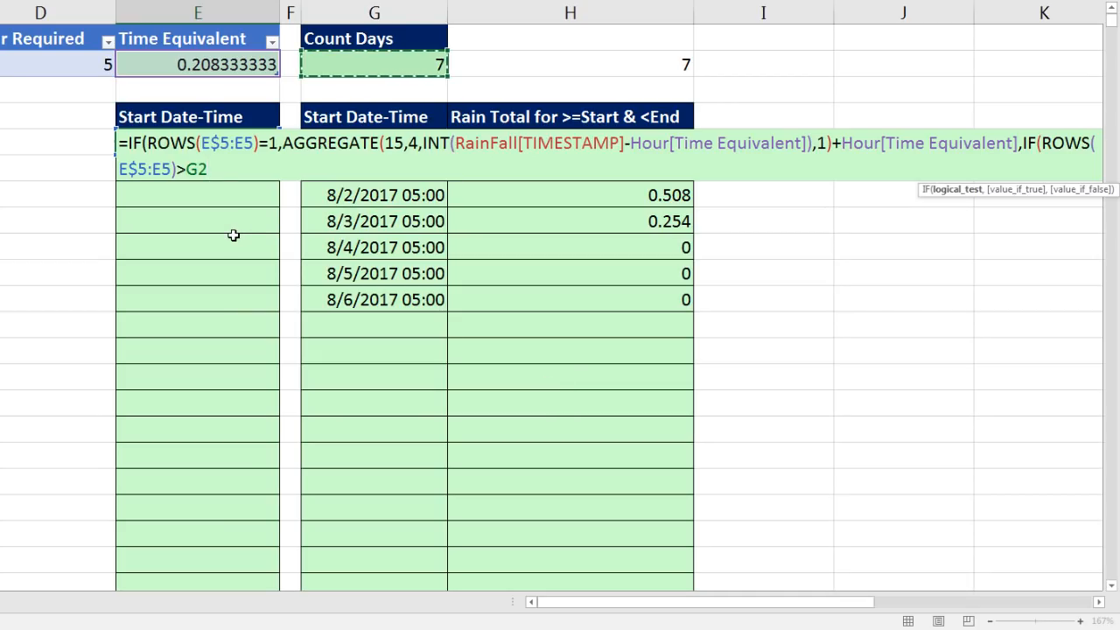
pyautogui.press('F4')
pyautogui.write(',')
pyautogui.moveTo(923, 194); pyautogui.dragTo(122, 194)
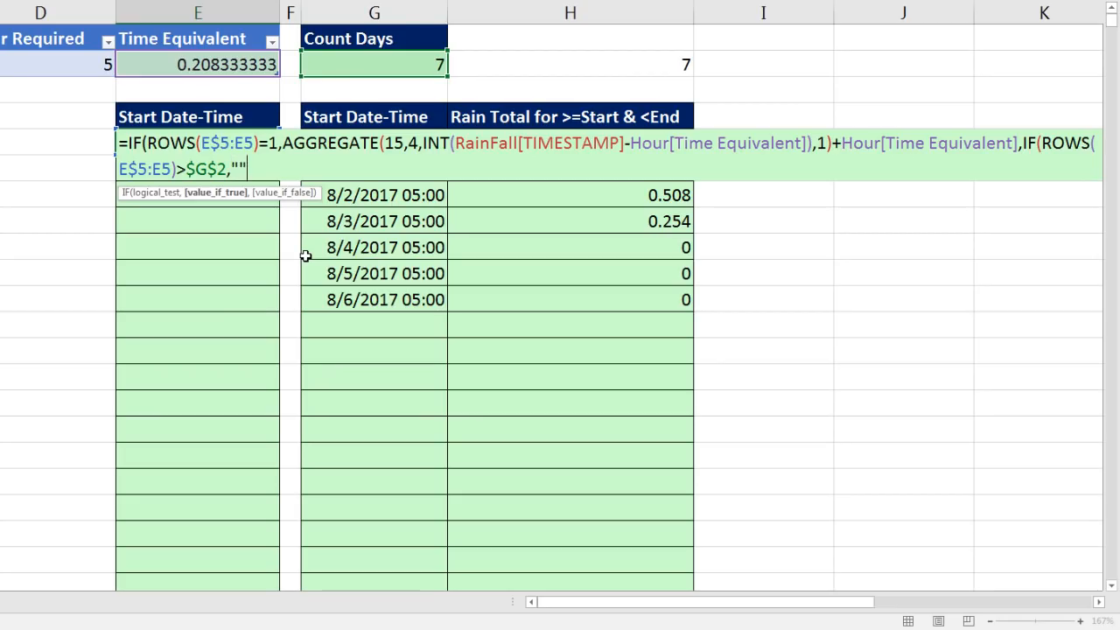
pyautogui.write(',')
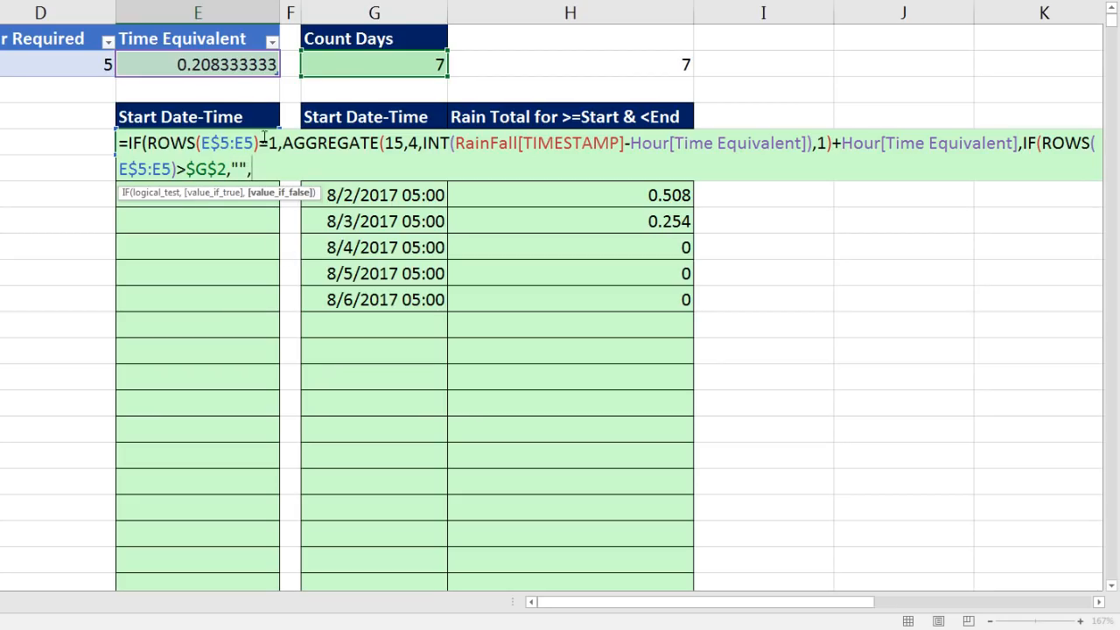
# Finish the nested IF in E5 with E4+1 as its value_if_false and enter the formula
pyautogui.click(277, 114)
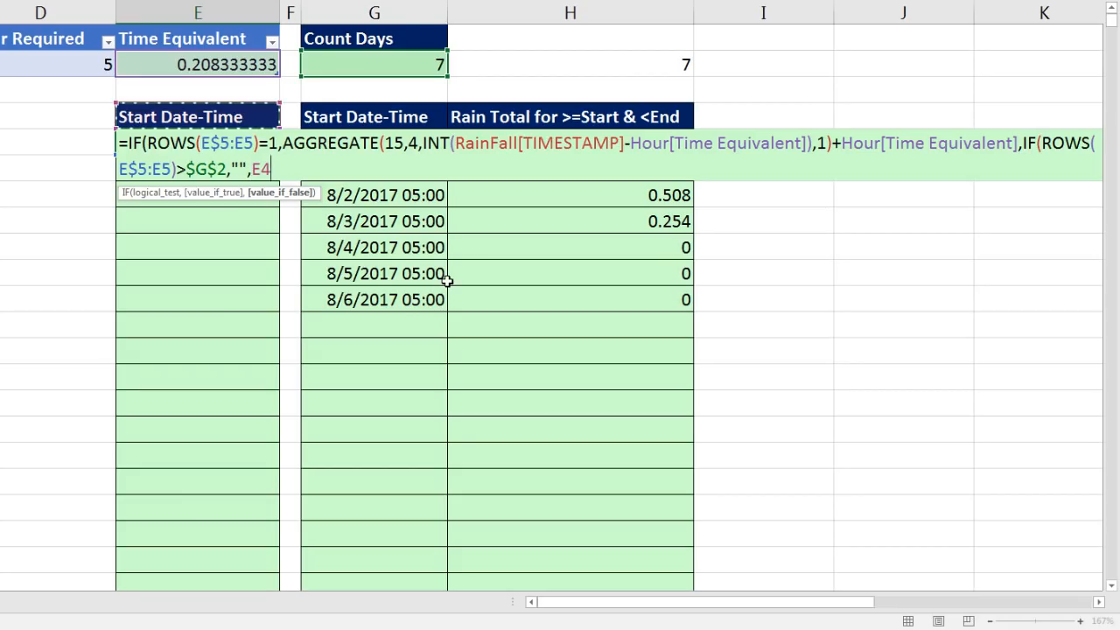
pyautogui.write('+1))')
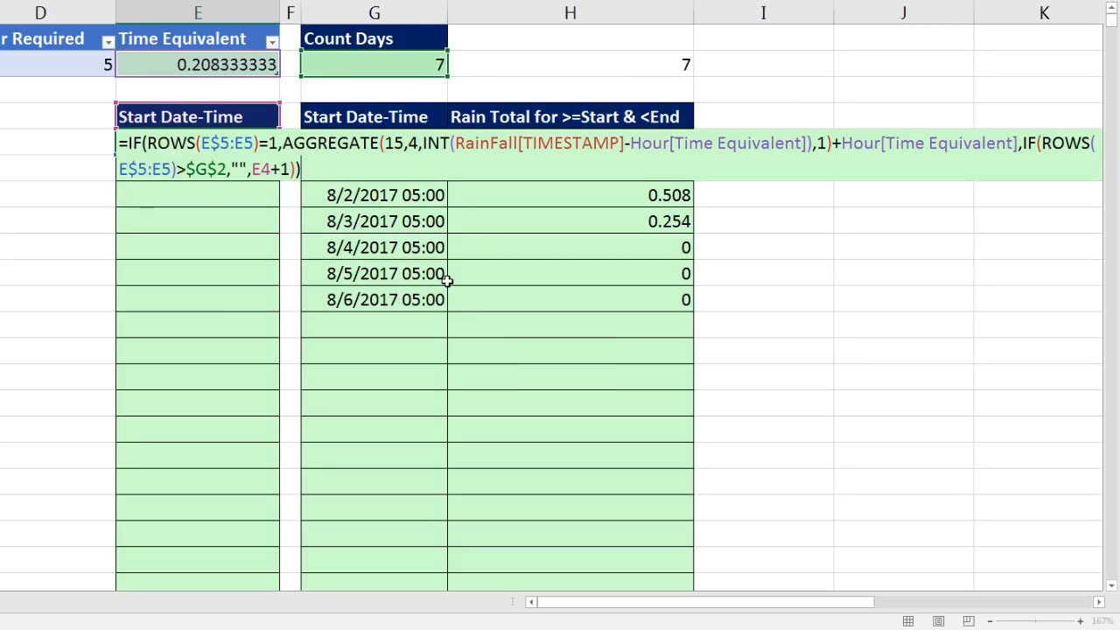
pyautogui.hotkey('ctrl', 'Return')
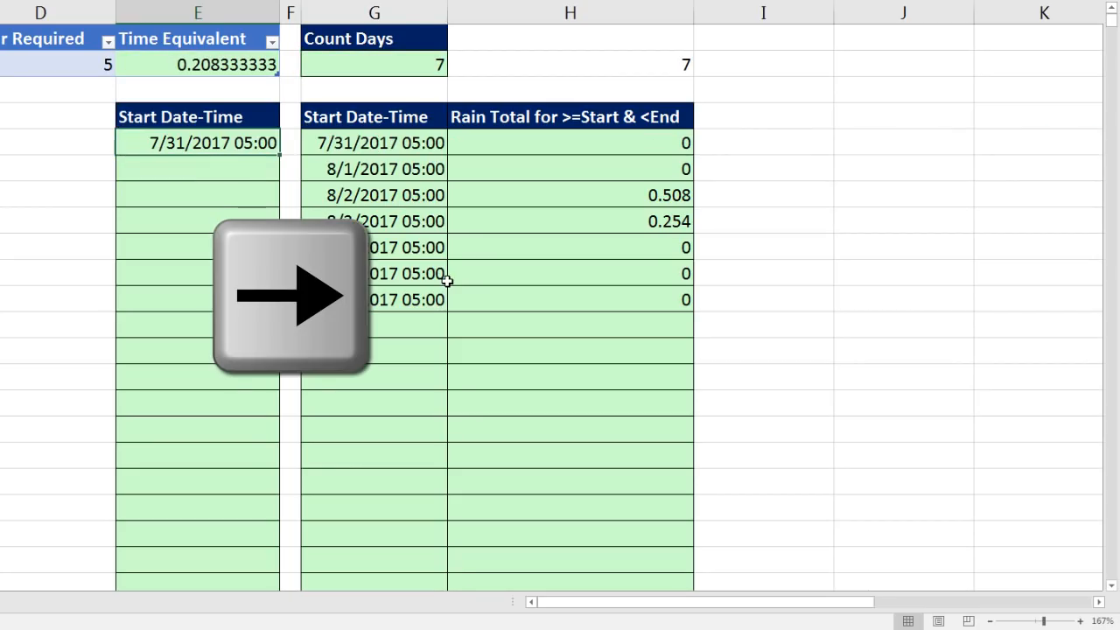
# Replace the #NUM! error in the last row of columns G and H by filling down the formulas from the row above
pyautogui.press('Right')
pyautogui.press('Right')
pyautogui.hotkey('ctrl', 'Down')
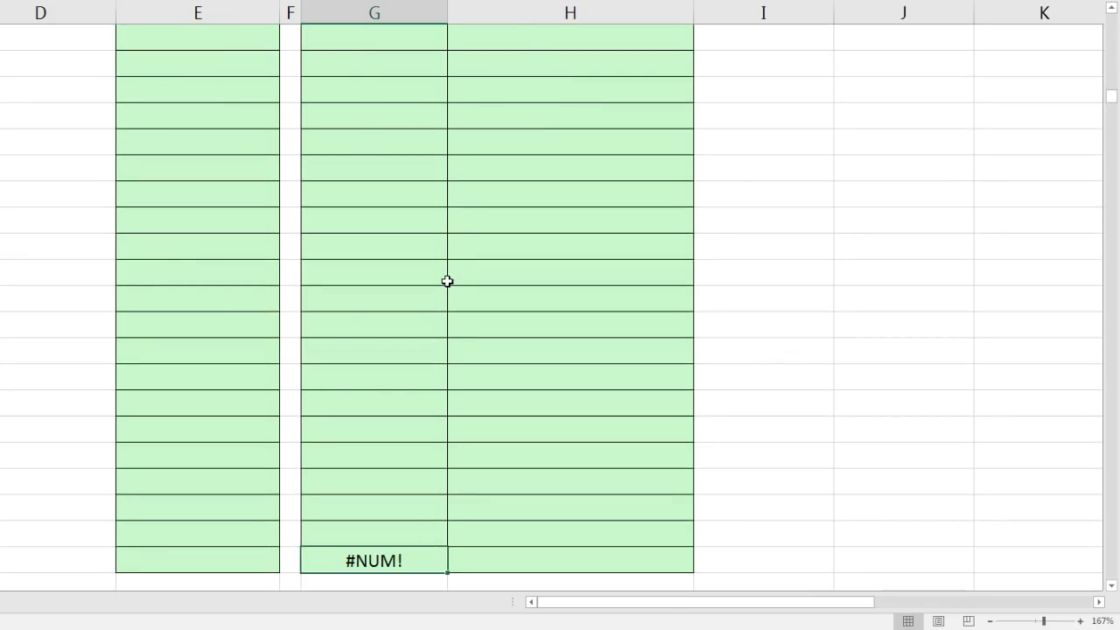
pyautogui.moveTo(397, 534); pyautogui.dragTo(613, 543)
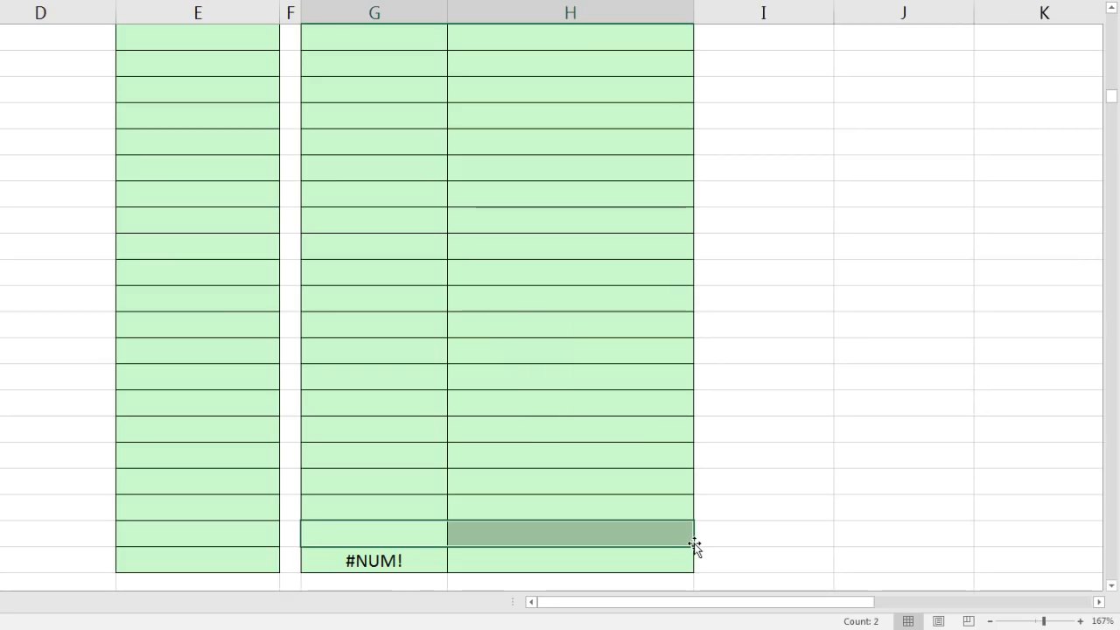
pyautogui.moveTo(694, 549); pyautogui.dragTo(692, 574)
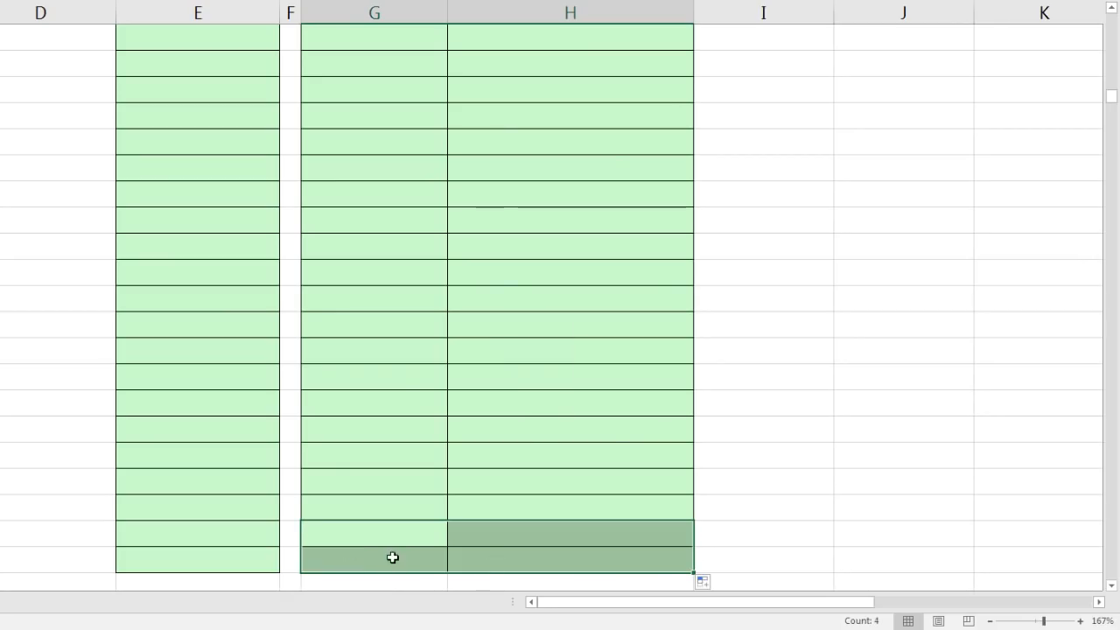
# Fill the E5 Start Date-Time formula down column E to the last row of the green range, row 464
pyautogui.click(377, 560)
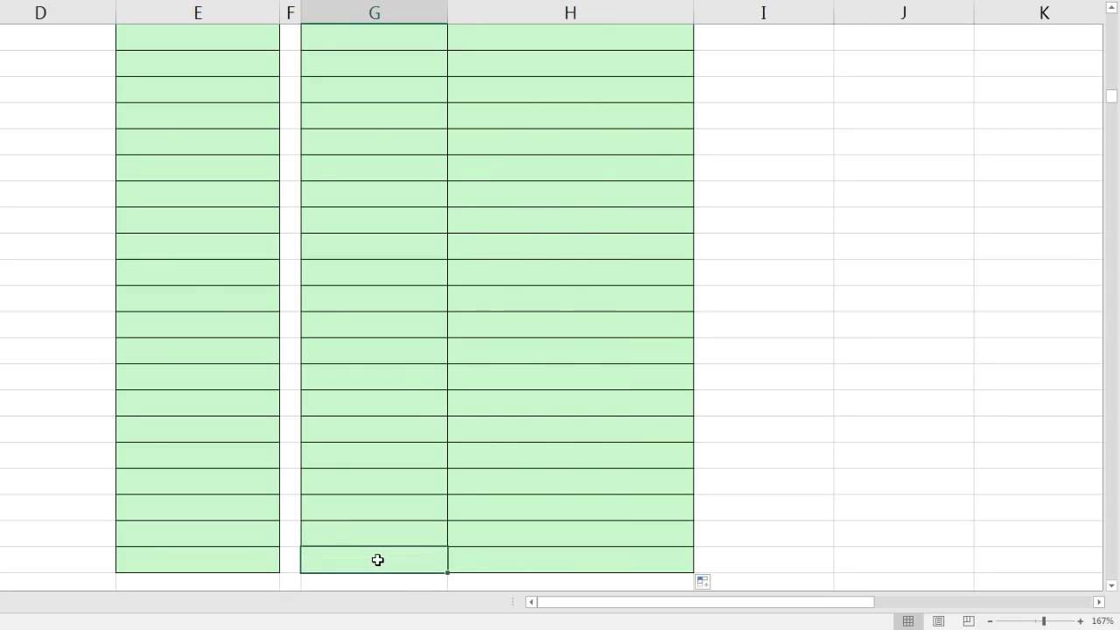
pyautogui.press('Left')
pyautogui.press('Left')
pyautogui.hotkey('ctrl', 'shift', 'Up')
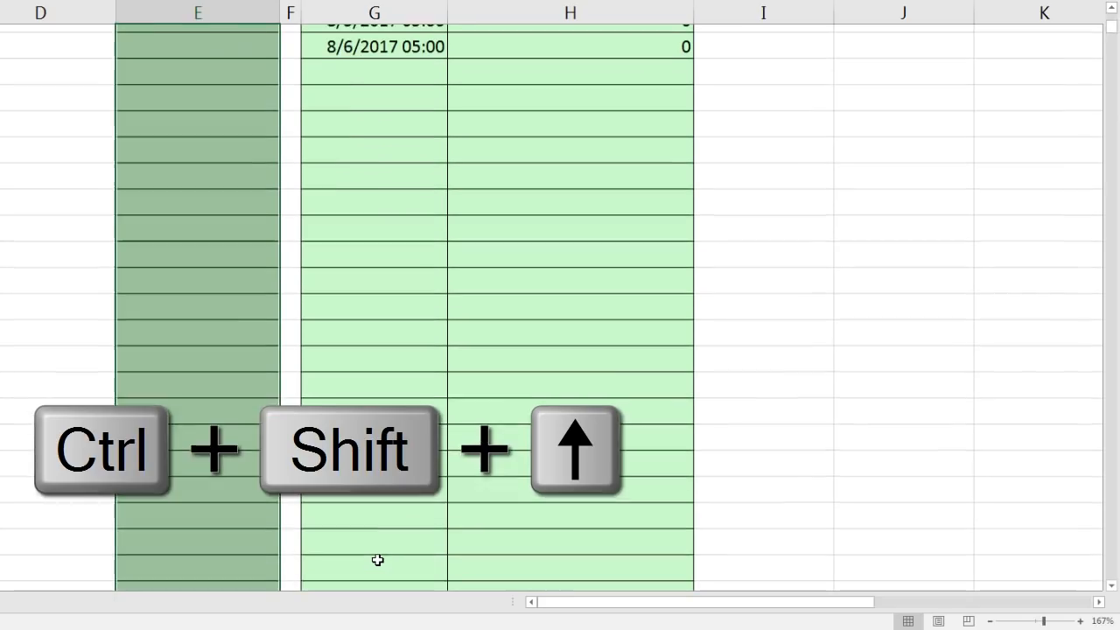
pyautogui.hotkey('ctrl', 'd')
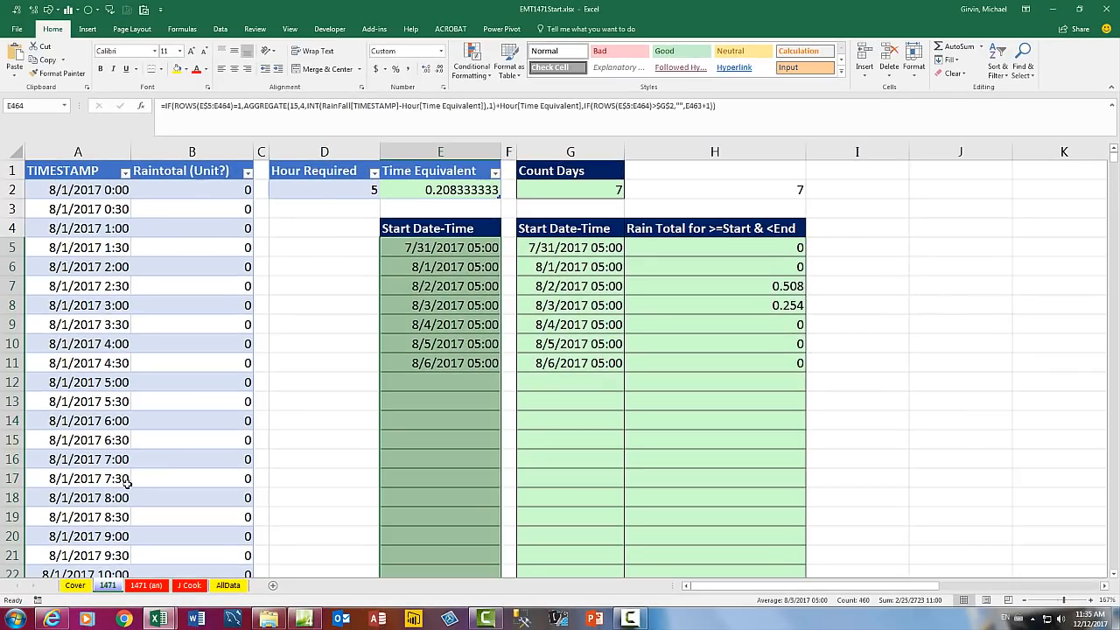
# Delete all table rows dated 8/2/2017, from 0:00 in row 50 to 23:30 in row 97
pyautogui.scroll(-12, 127, 482)
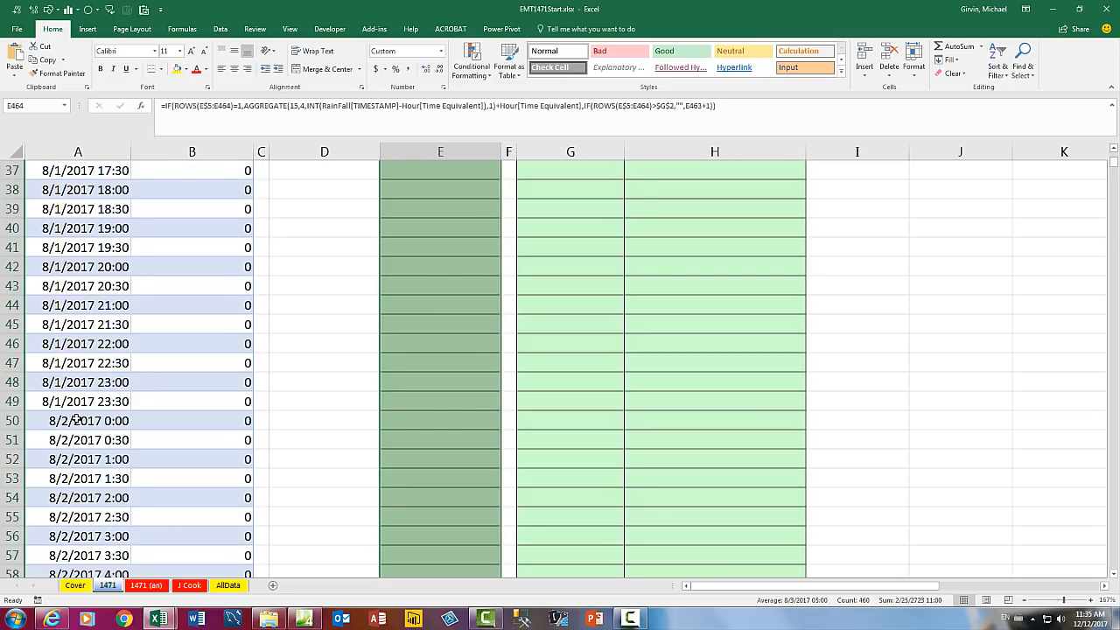
pyautogui.moveTo(42, 422); pyautogui.dragTo(209, 319)
pyautogui.rightClick(176, 247)
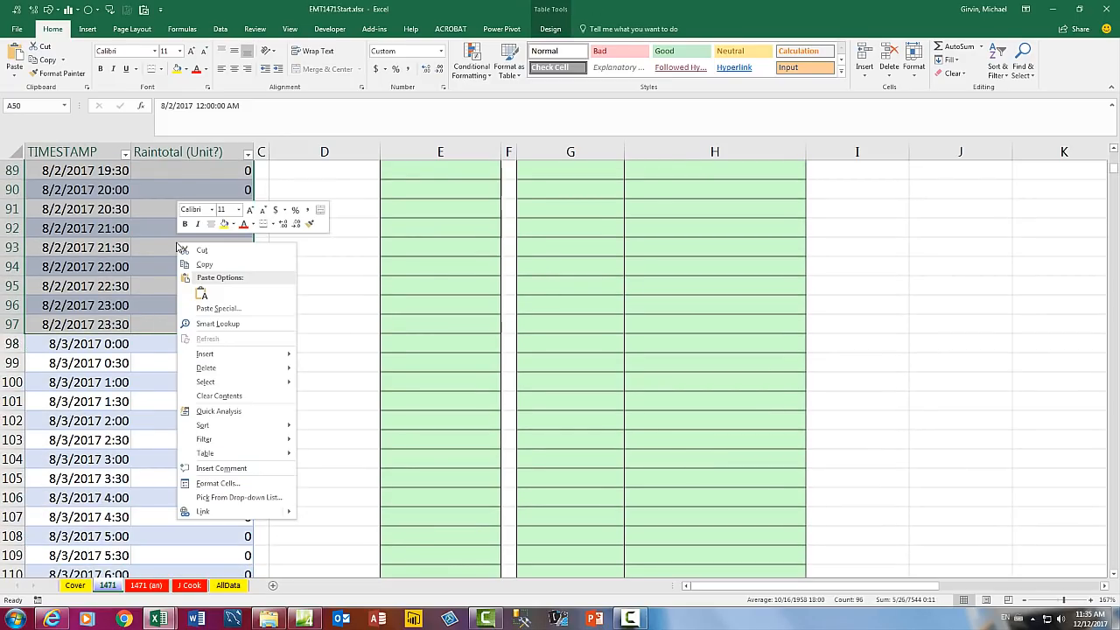
pyautogui.moveTo(262, 367)
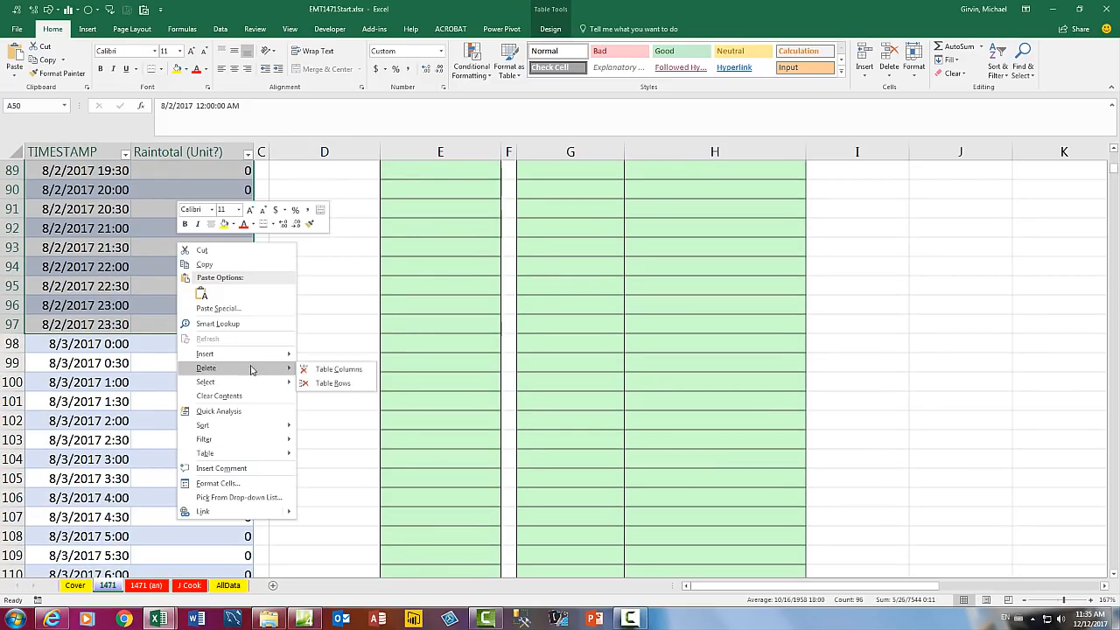
pyautogui.click(332, 383)
# Set Hour Required in D2 to 0
pyautogui.scroll(20, 350, 385)
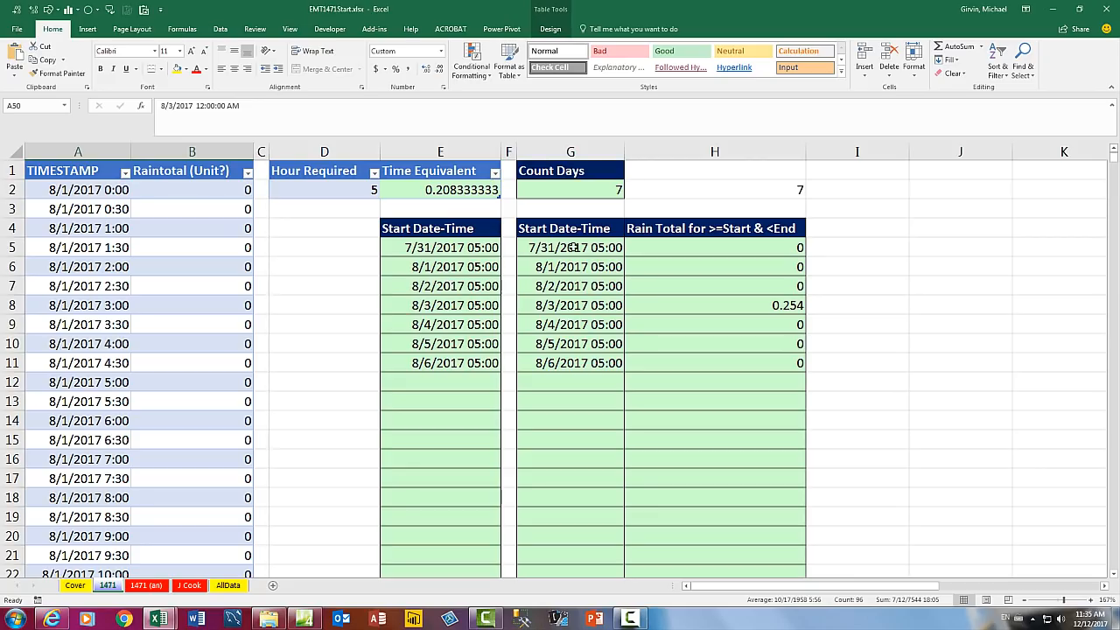
pyautogui.click(364, 189)
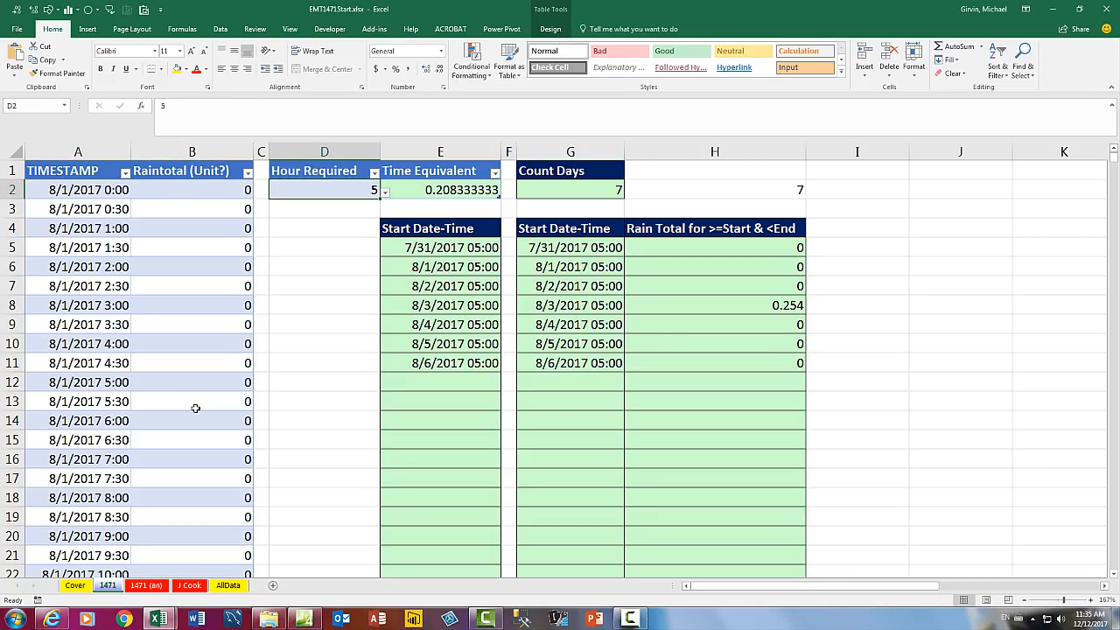
pyautogui.write('0')
pyautogui.hotkey('ctrl', 'Return')
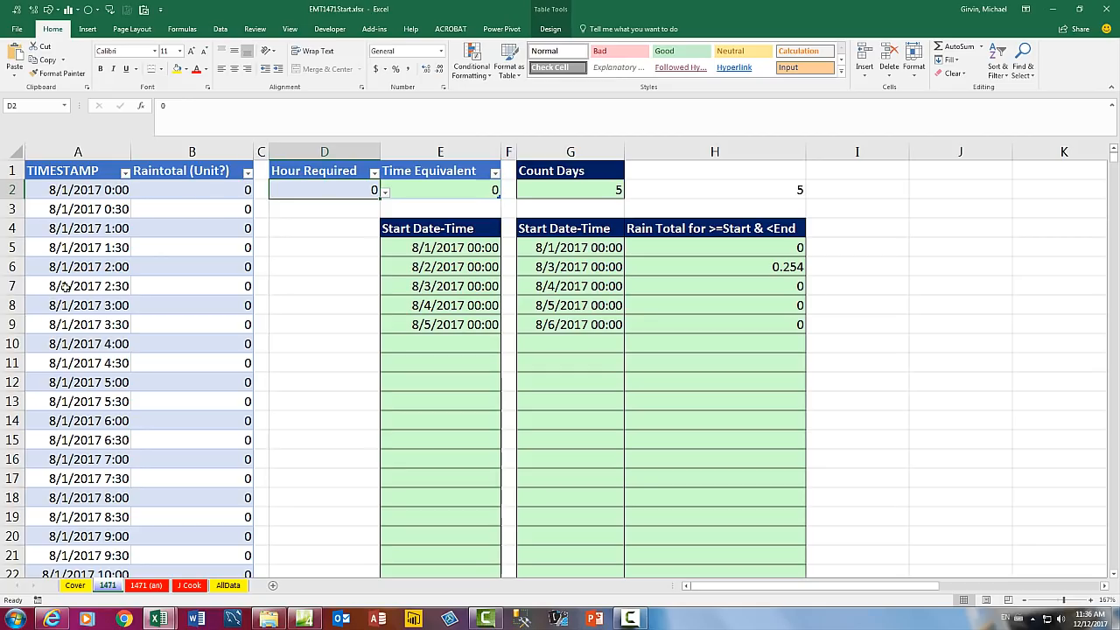
# Examine the E4+1 and AGGREGATE parts of the E5 Start Date-Time formula
pyautogui.doubleClick(435, 248)
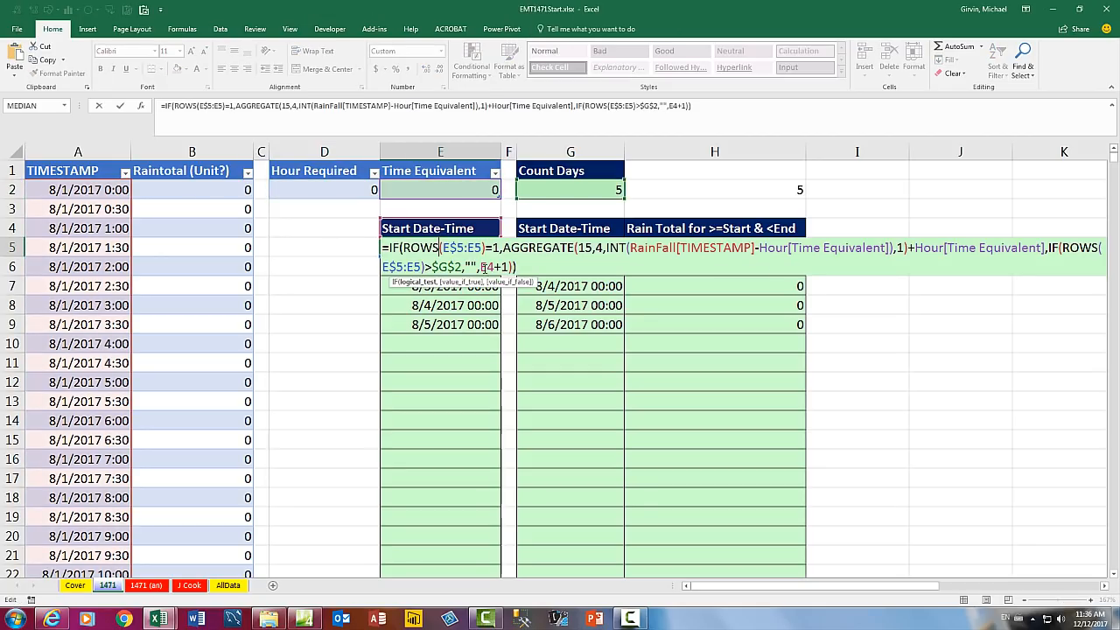
pyautogui.moveTo(480, 267); pyautogui.dragTo(508, 267)
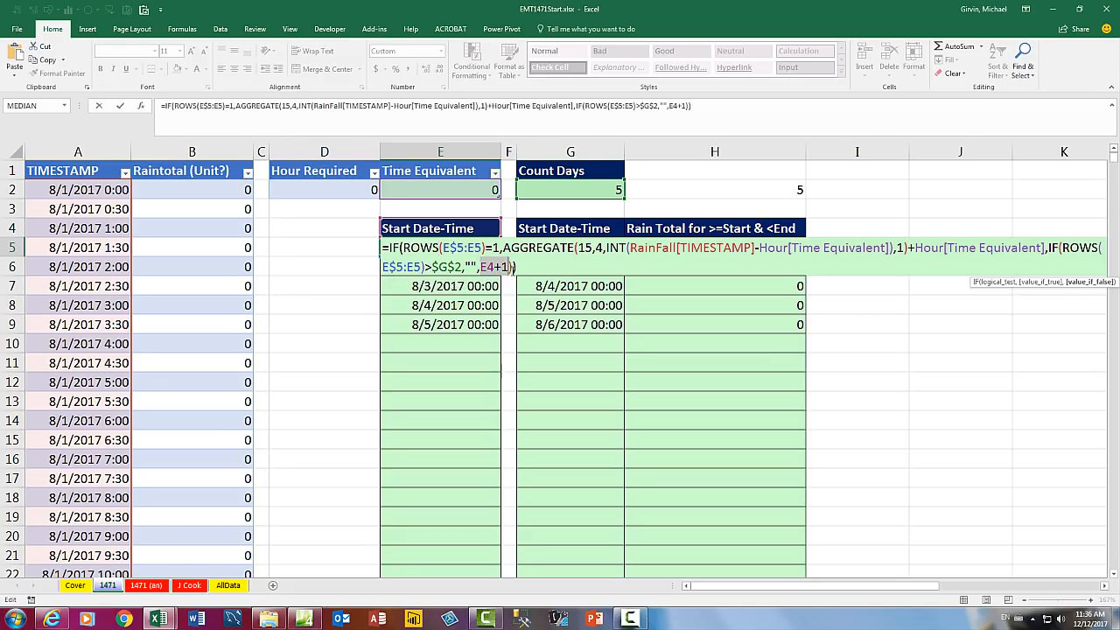
pyautogui.click(504, 247)
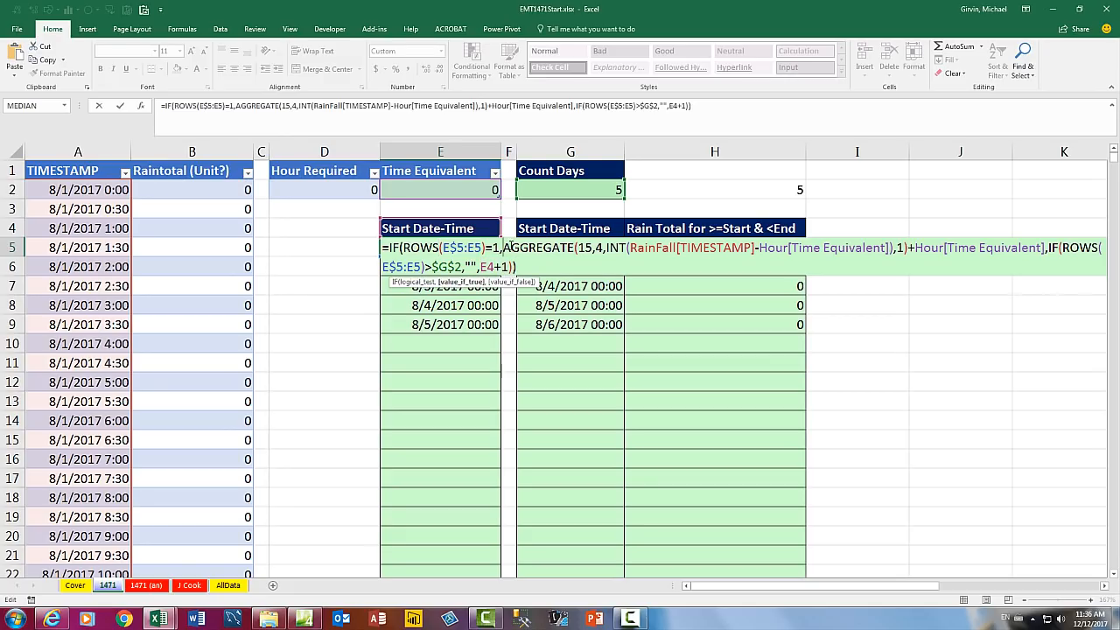
pyautogui.hotkey('ctrl', 'Return')
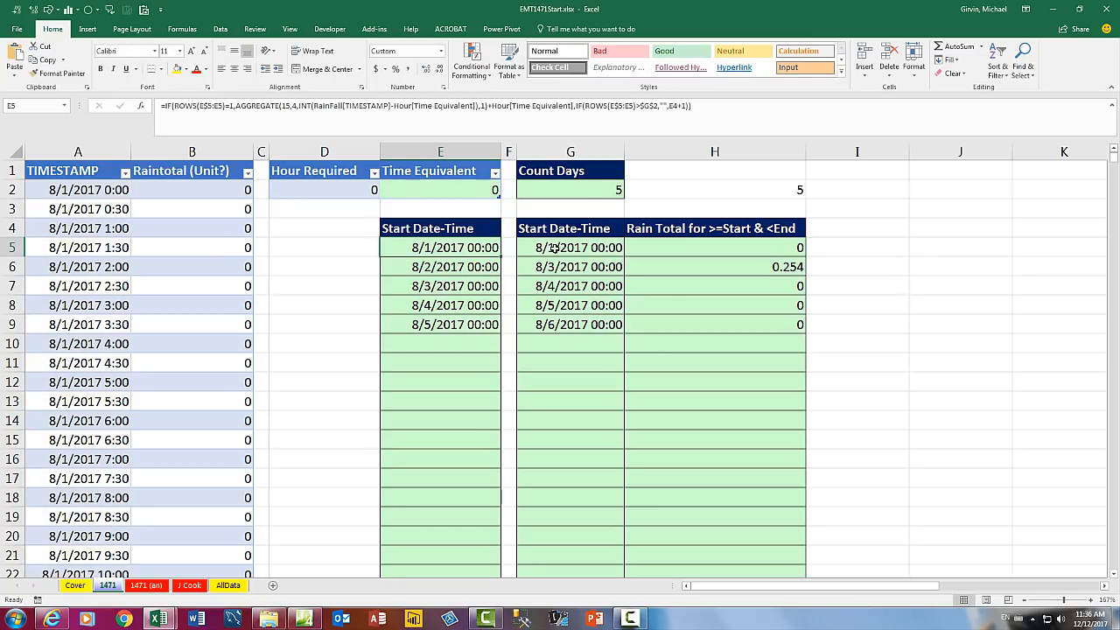
# Check the G5 Start Date-Time formula, then undo the Hour Required change and the deletion of the 8/2/2017 rows
pyautogui.doubleClick(556, 248)
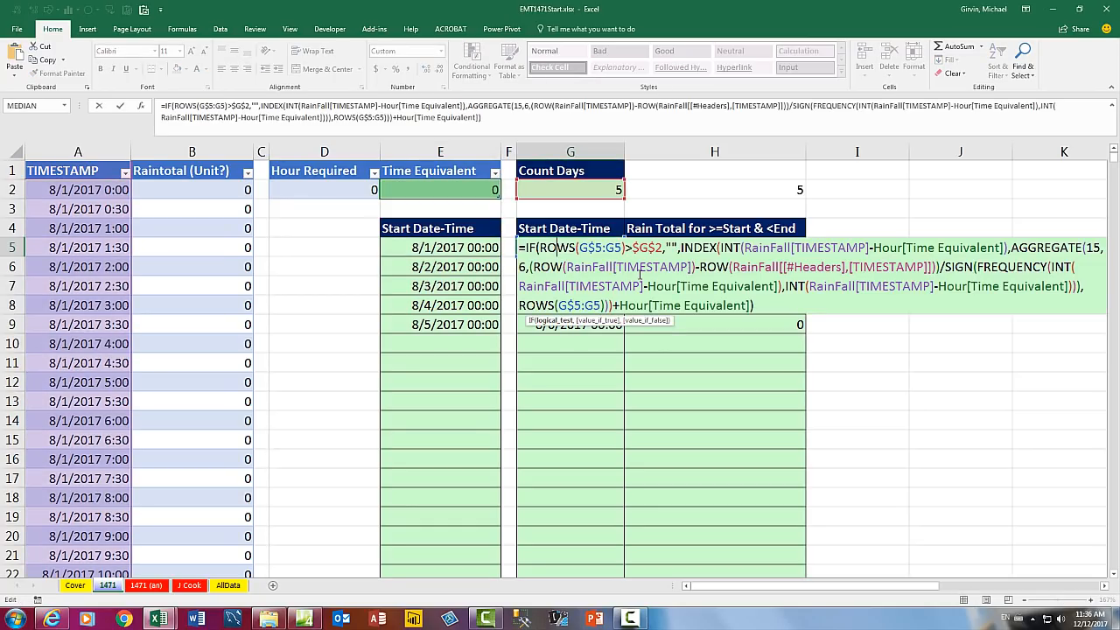
pyautogui.hotkey('ctrl', 'Return')
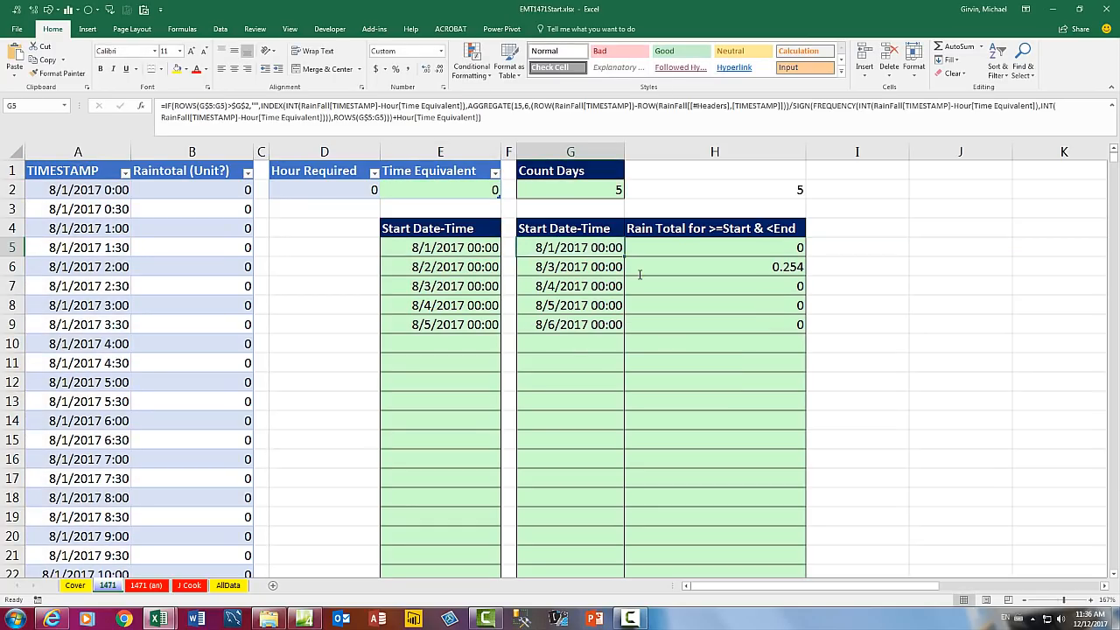
pyautogui.hotkey('ctrl', 'z')
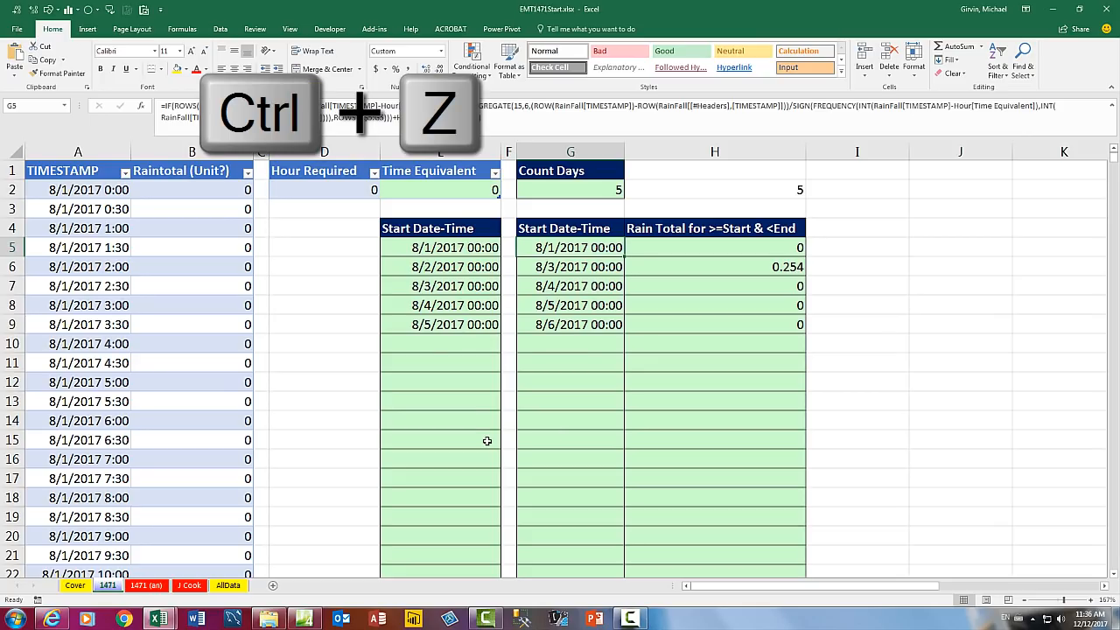
pyautogui.hotkey('ctrl', 'z')
pyautogui.hotkey('ctrl', 'z')
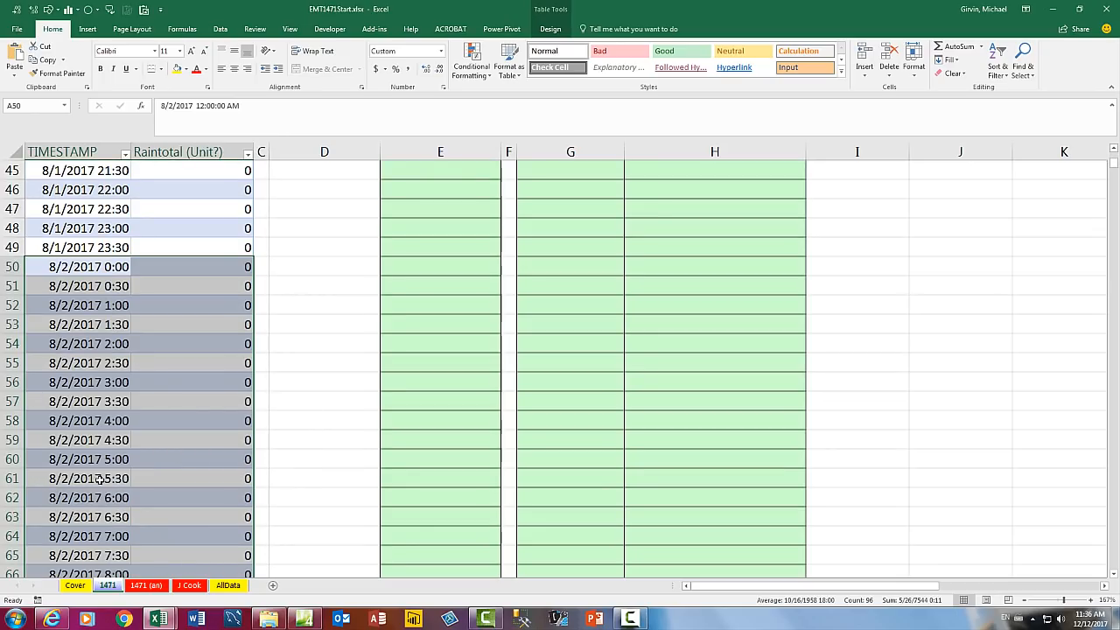
pyautogui.hotkey('ctrl', 'Home')
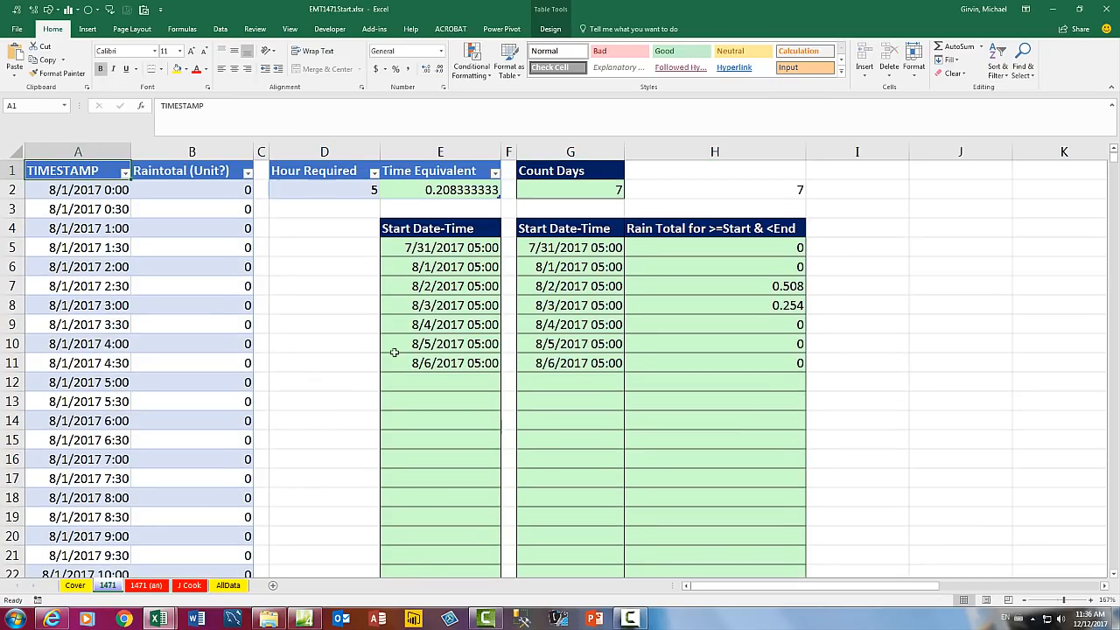
# Rearrange the E5 formula so the ROWS(E$5:E5)>$G$2 test comes first, with the ROWS(E$5:E5)=1 and AGGREGATE test nested as its false value
pyautogui.click(428, 248)
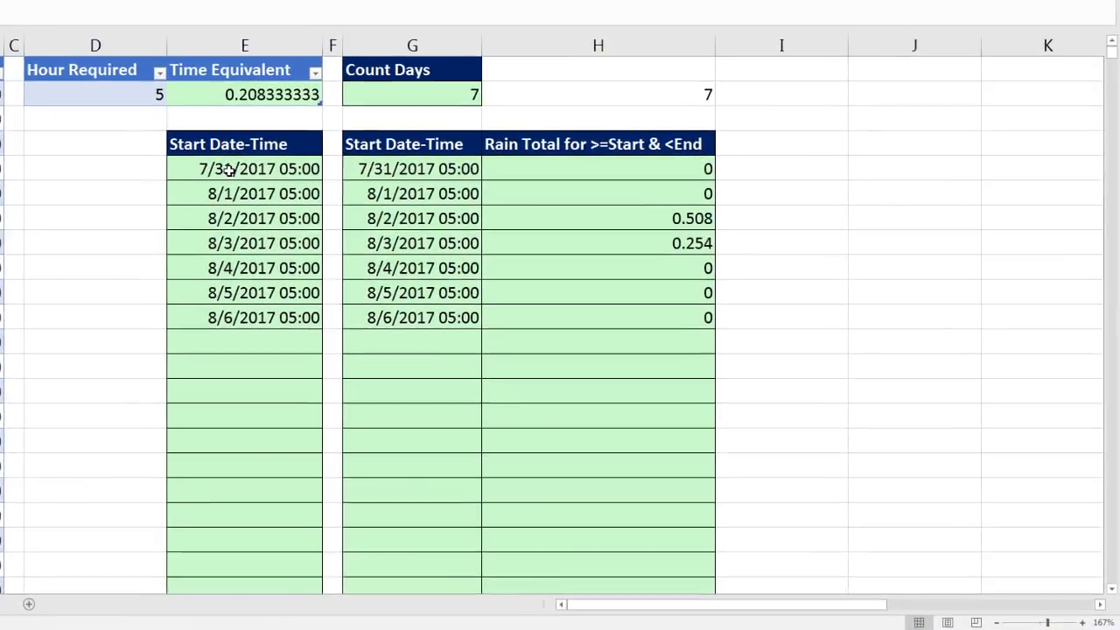
pyautogui.press('F2')
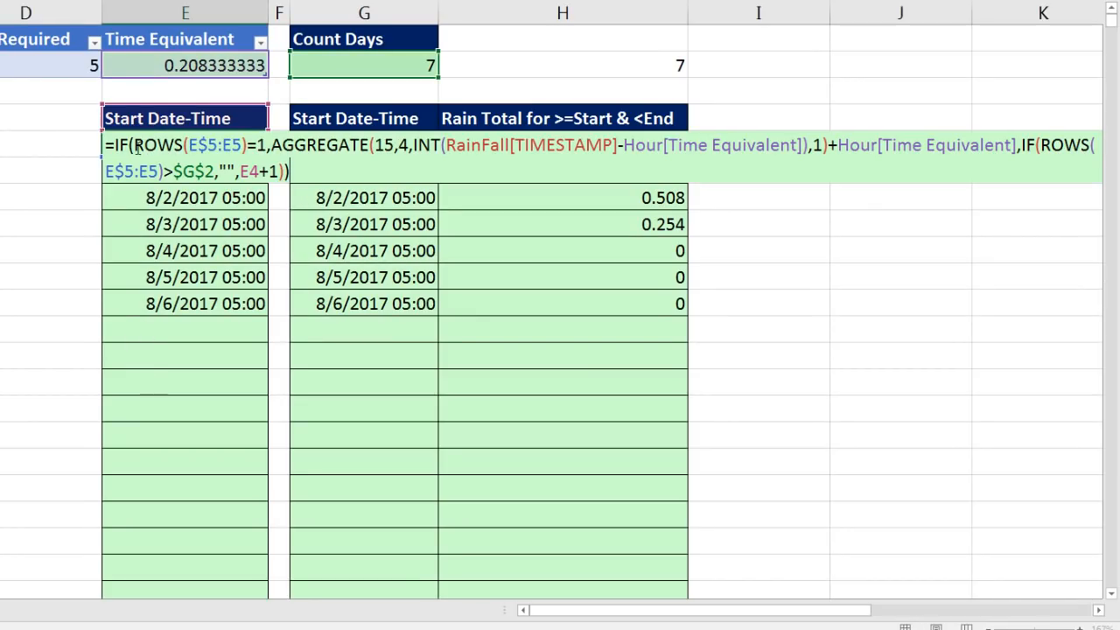
pyautogui.moveTo(134, 145); pyautogui.dragTo(771, 150)
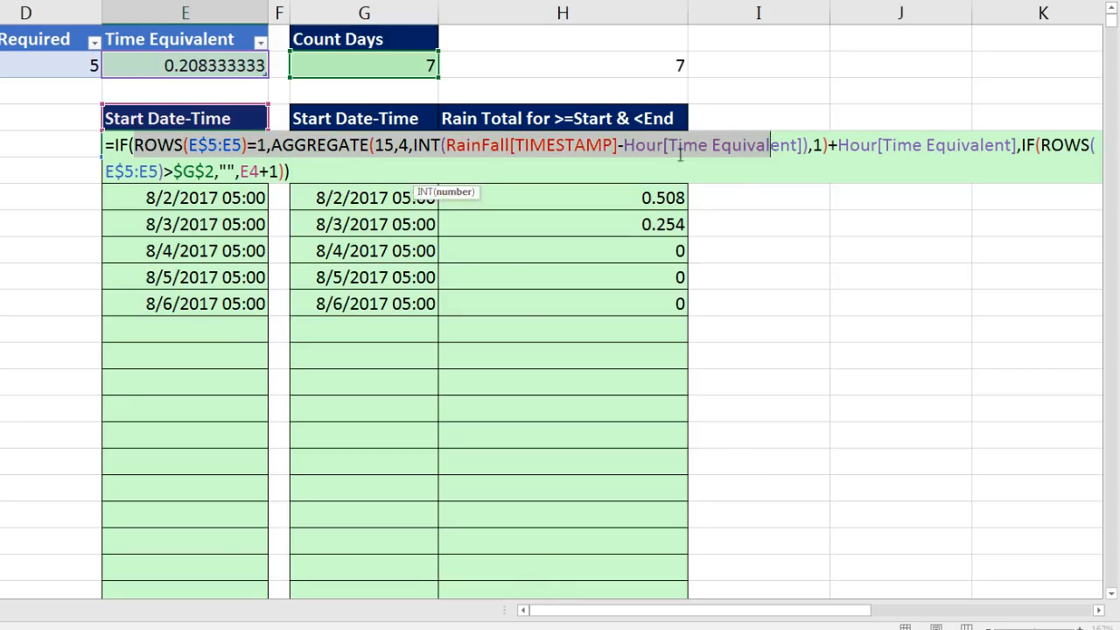
pyautogui.click(130, 145)
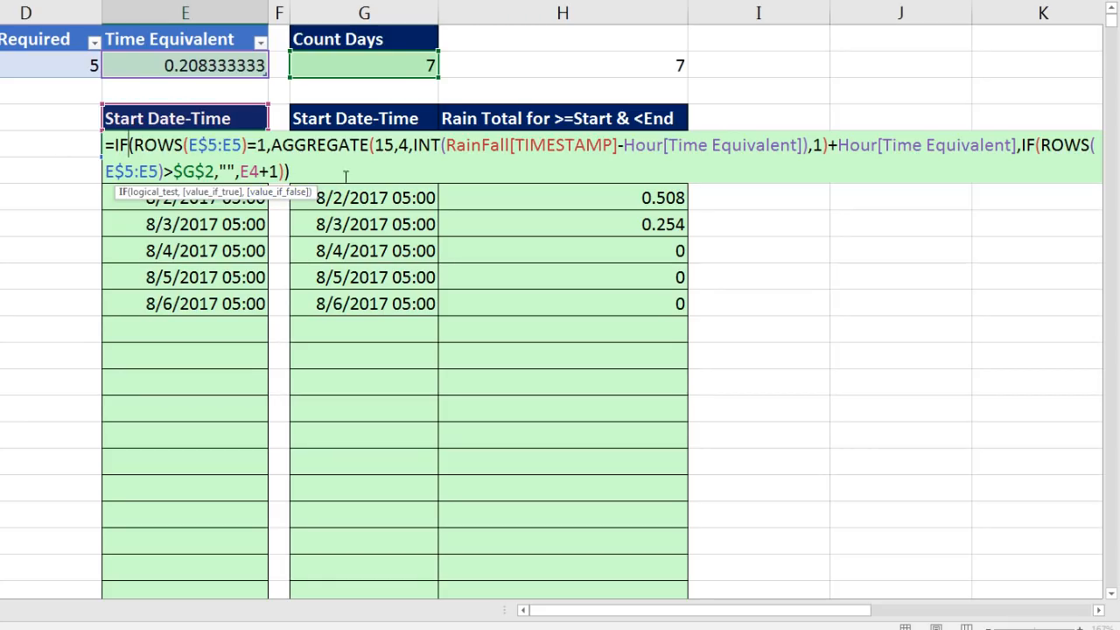
pyautogui.moveTo(132, 146); pyautogui.dragTo(269, 145)
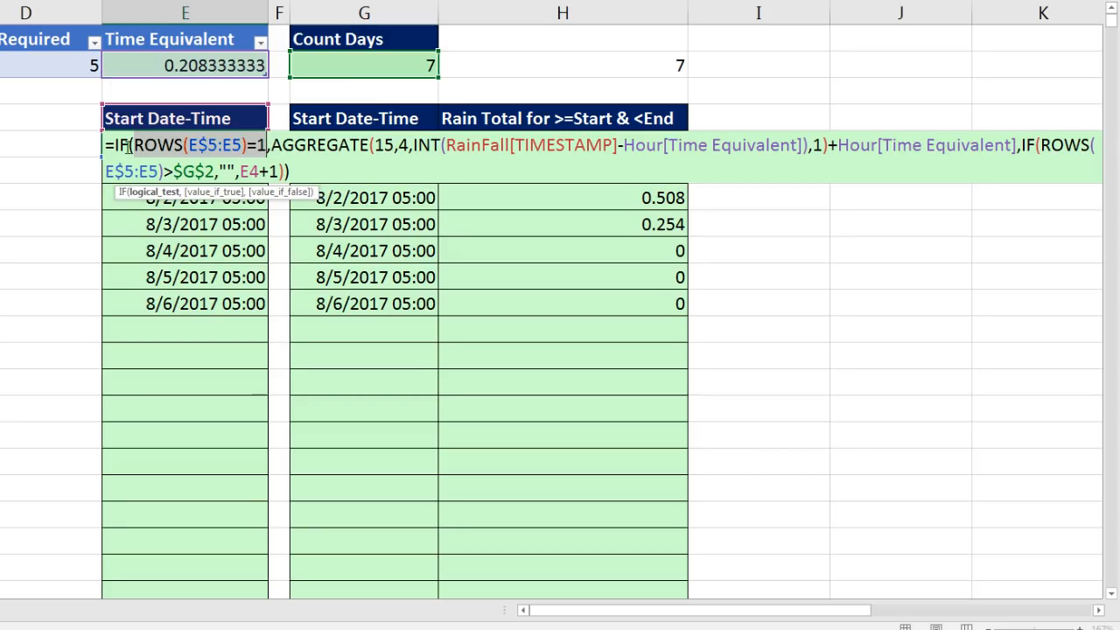
pyautogui.click(116, 145)
pyautogui.moveTo(116, 145); pyautogui.dragTo(1024, 157)
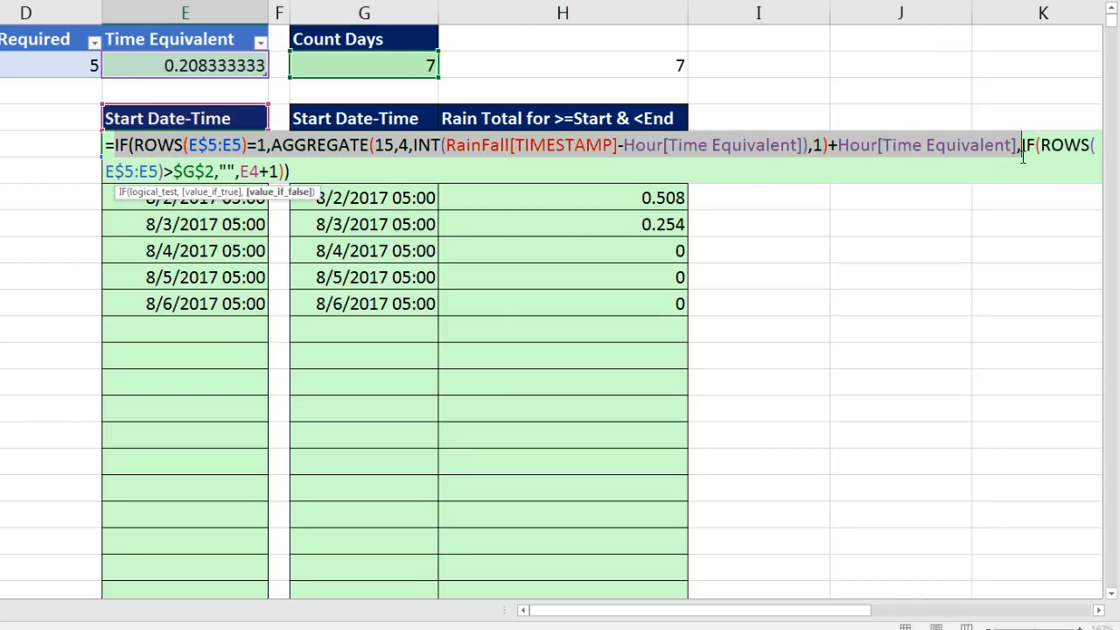
pyautogui.hotkey('ctrl', 'x')
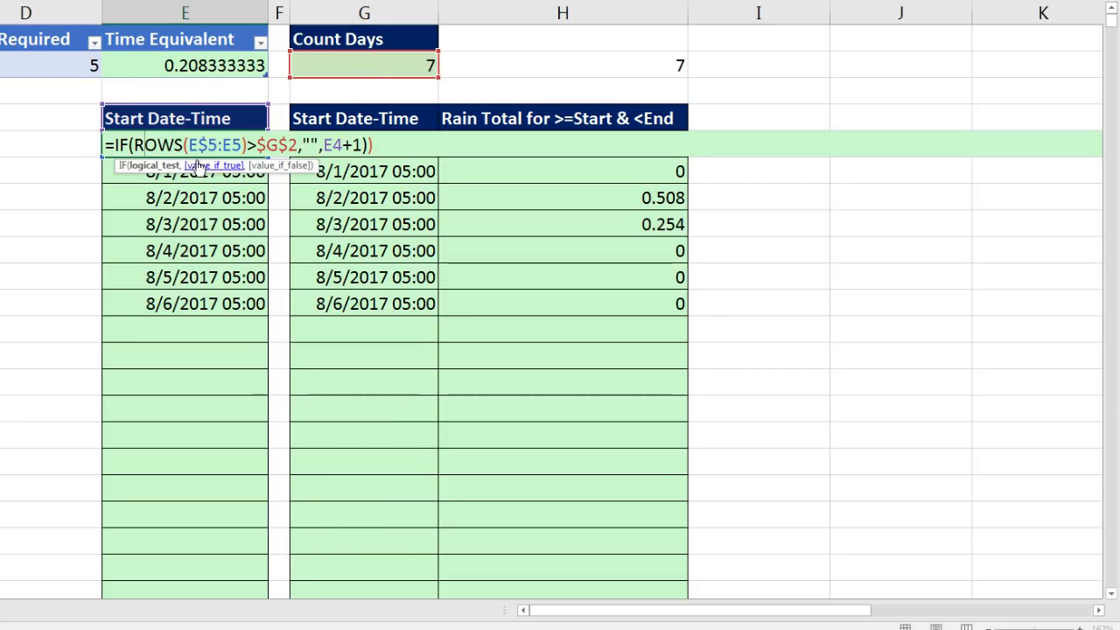
pyautogui.click(165, 165)
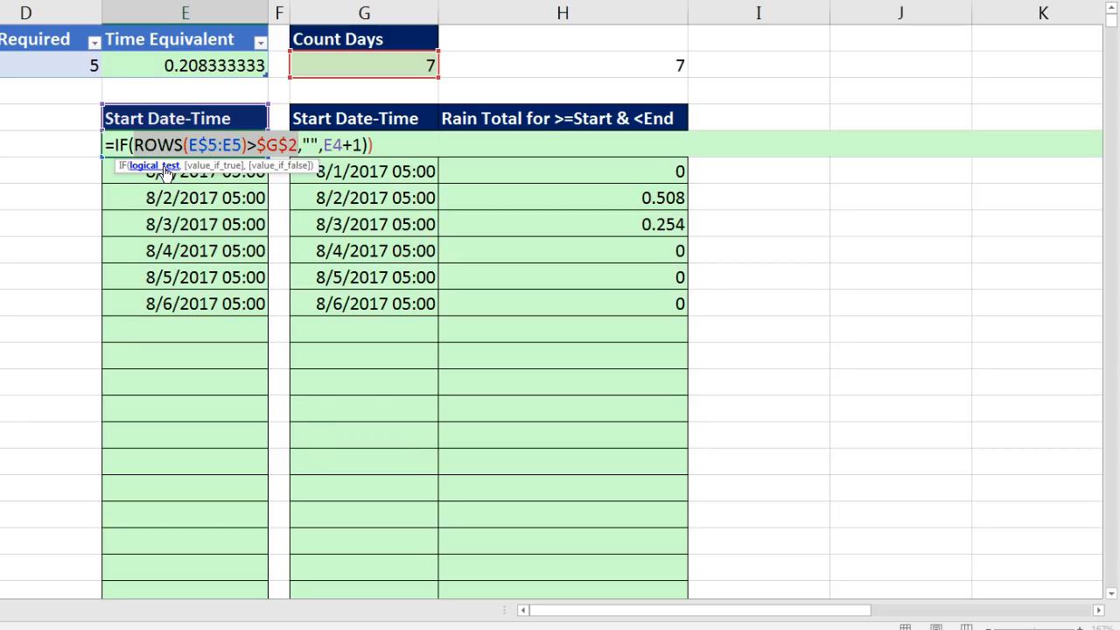
pyautogui.click(320, 149)
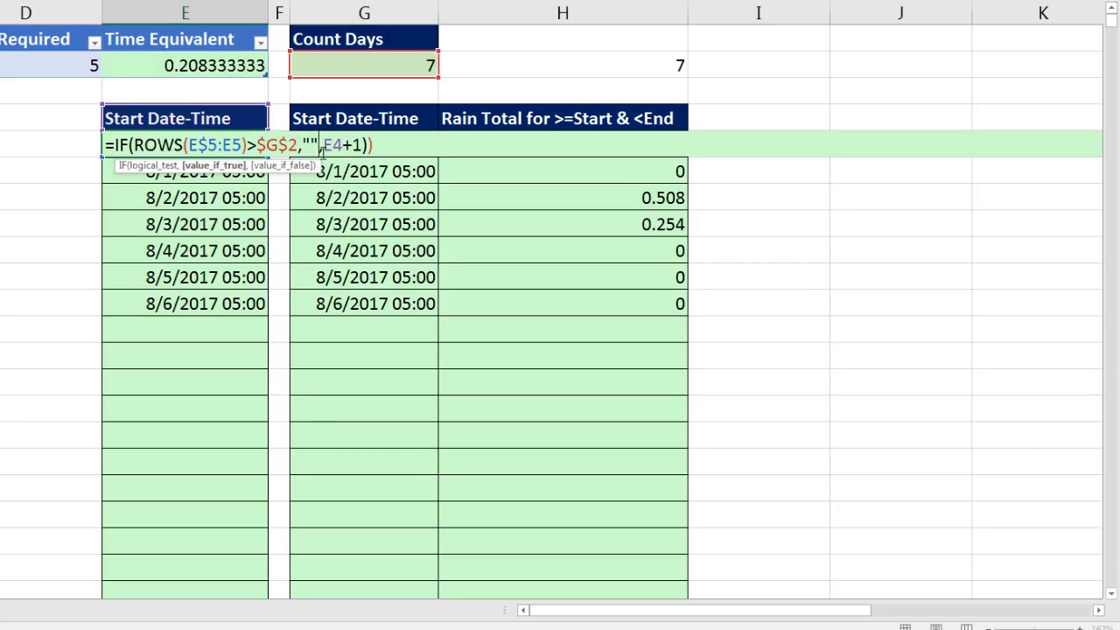
pyautogui.click(325, 147)
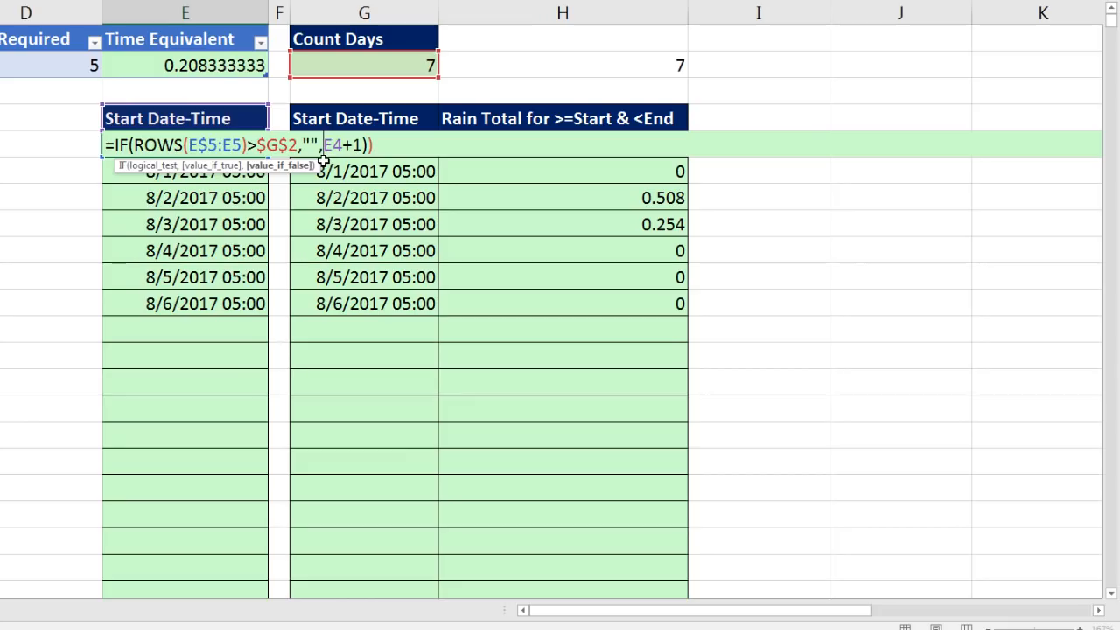
pyautogui.hotkey('ctrl', 'v')
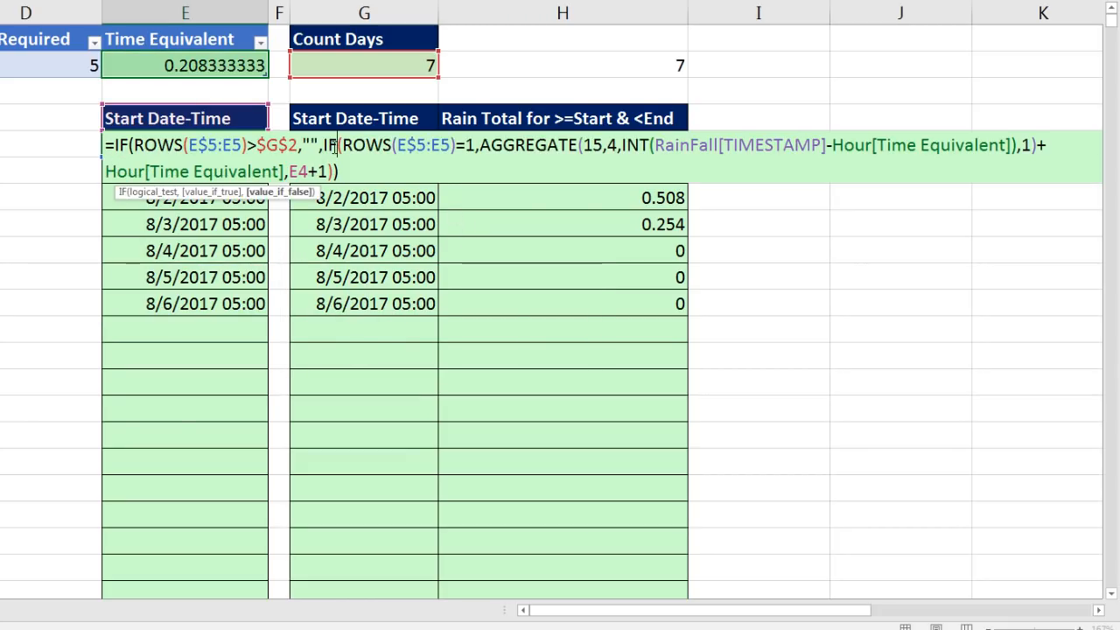
# Check the nested IF arguments, enter the rearranged E5 formula, and fill it down column E through the green range
pyautogui.click(280, 193)
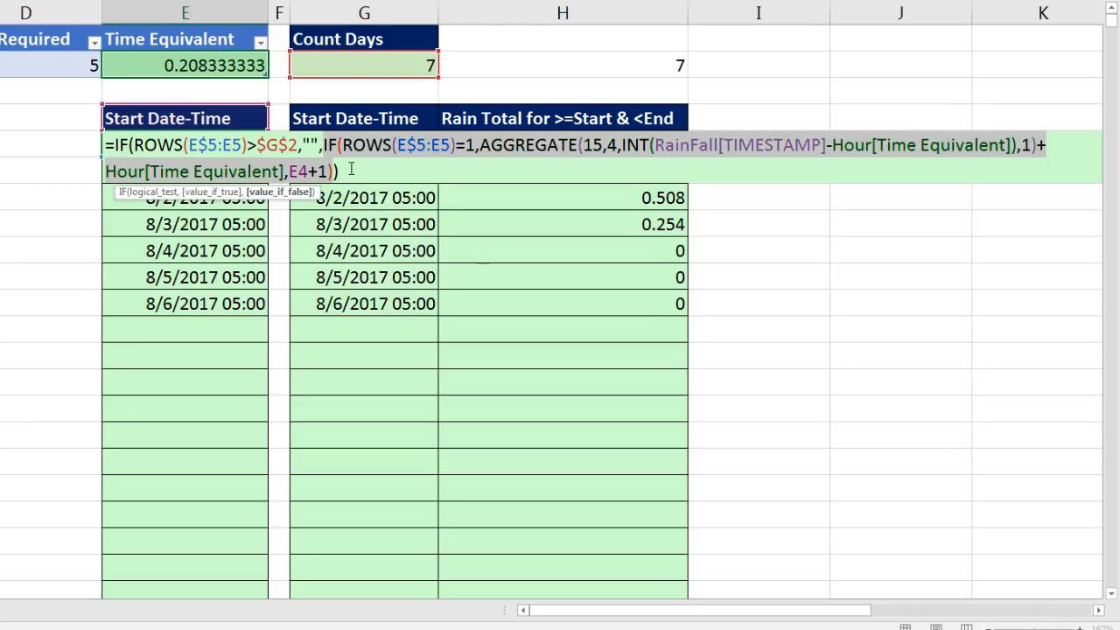
pyautogui.click(369, 147)
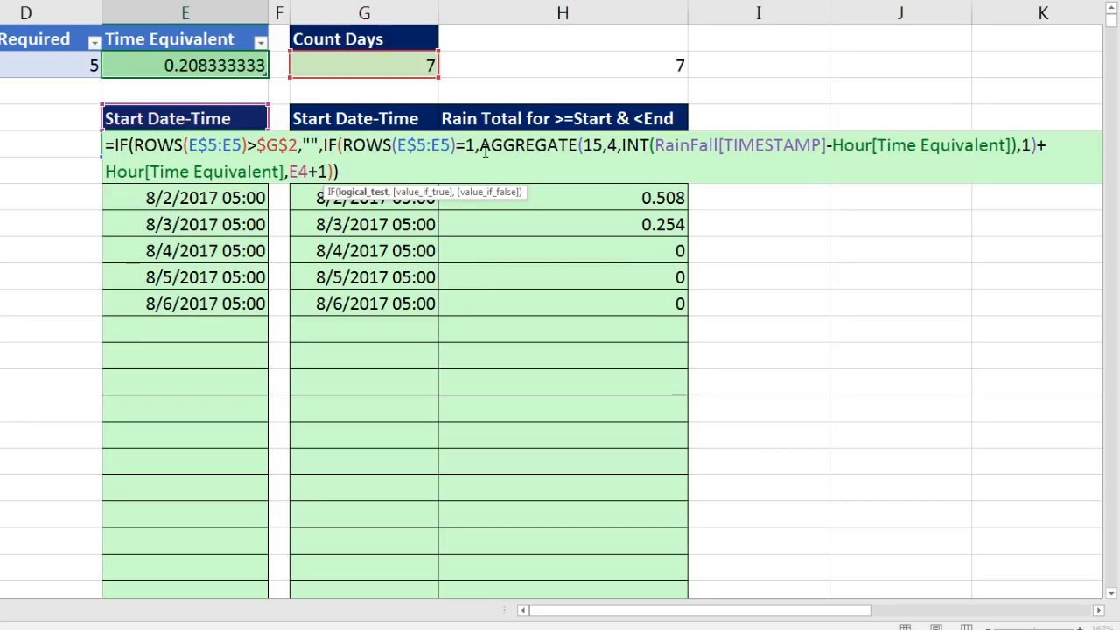
pyautogui.click(440, 194)
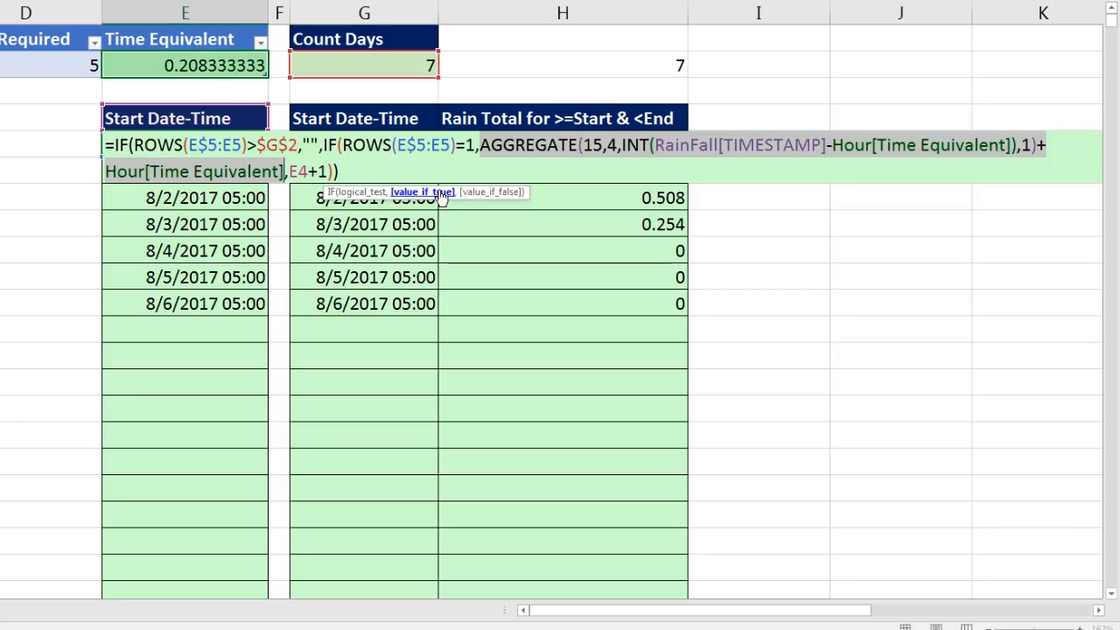
pyautogui.click(489, 191)
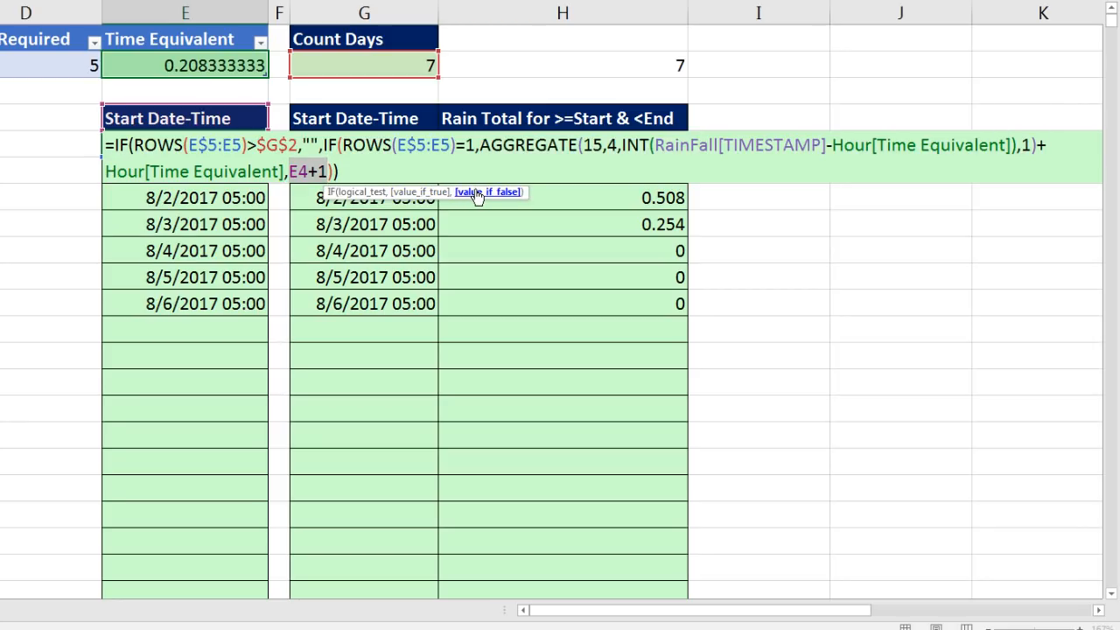
pyautogui.click(356, 167)
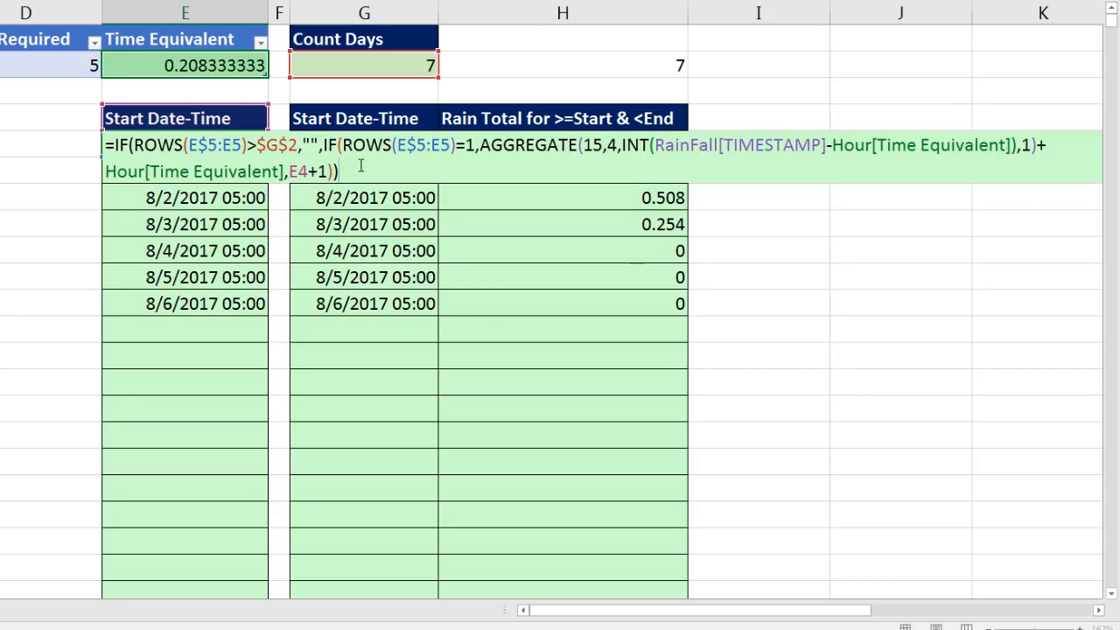
pyautogui.hotkey('ctrl', 'Return')
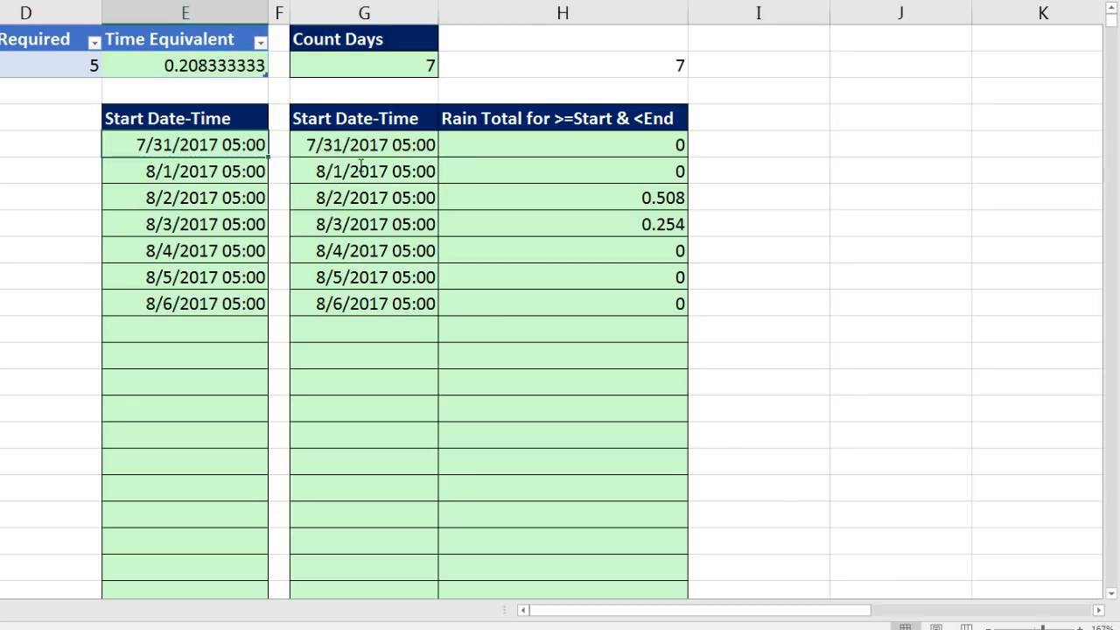
pyautogui.doubleClick(270, 158)
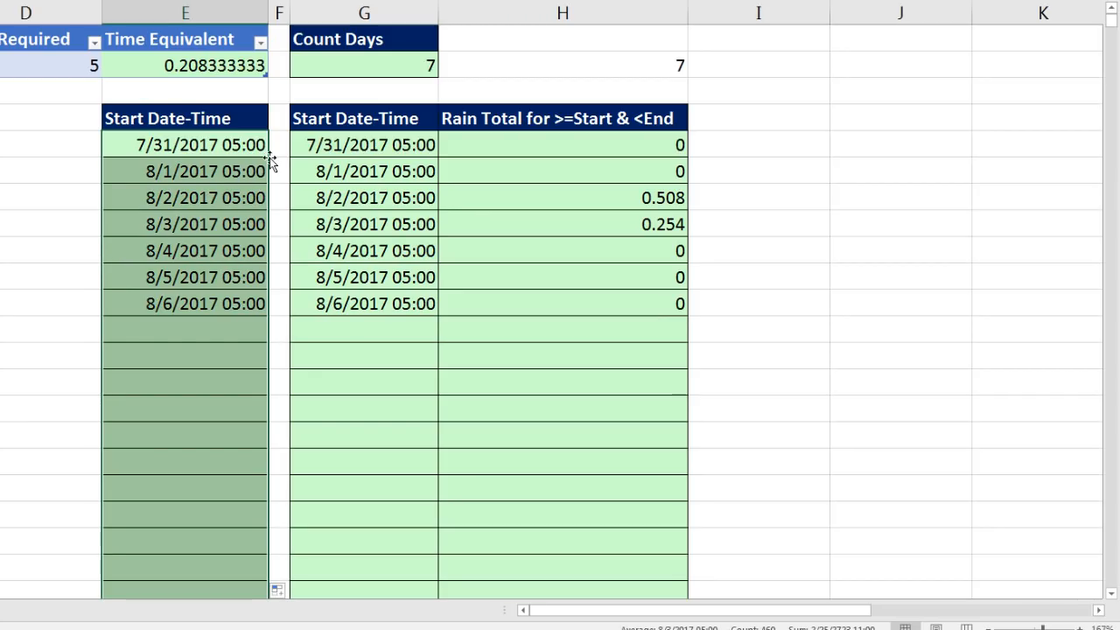
pyautogui.hotkey('ctrl', 'Home')
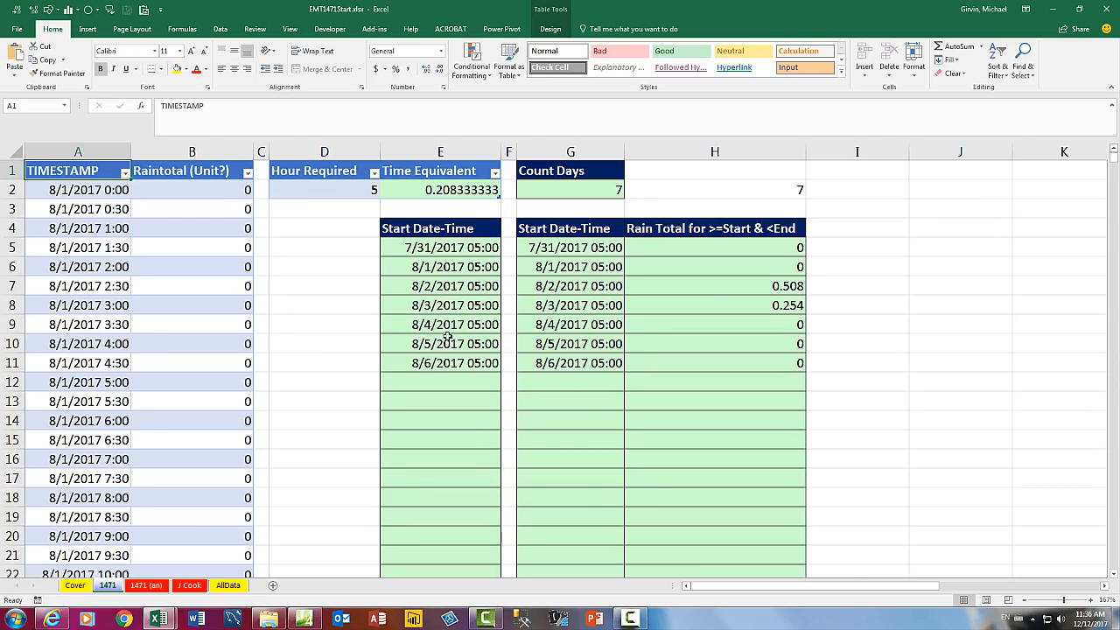
# Copy the whole New Data block, V3:W3240, from 8/6/2017 09:30 to 10/12/2017 23:30
pyautogui.moveTo(860, 593); pyautogui.dragTo(1111, 588)
pyautogui.hscroll(7, 665, 370)
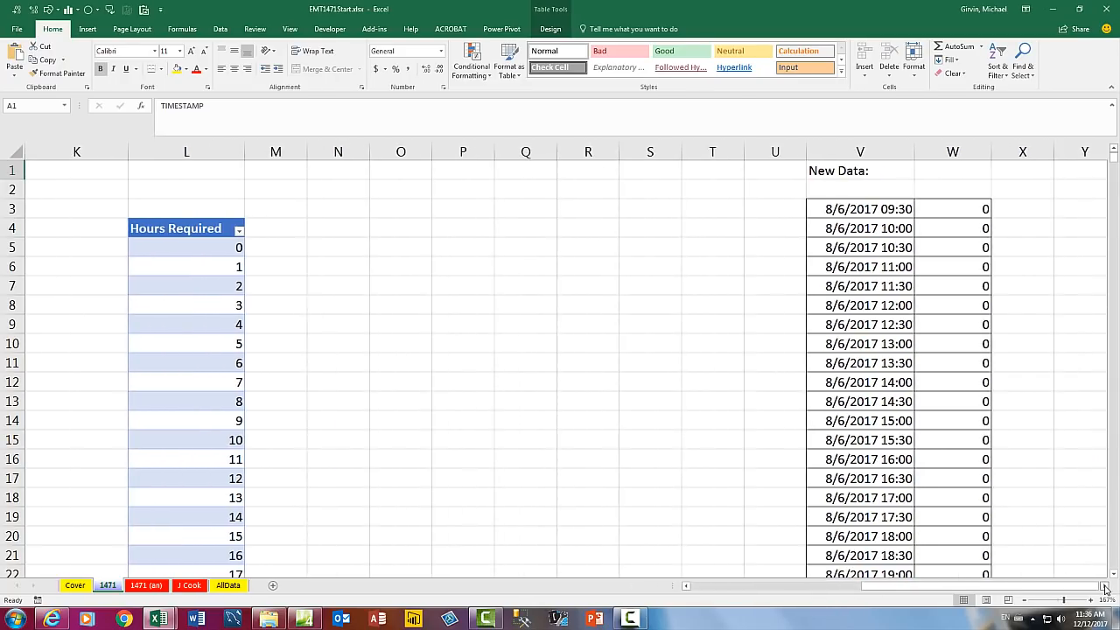
pyautogui.moveTo(391, 209); pyautogui.dragTo(460, 209)
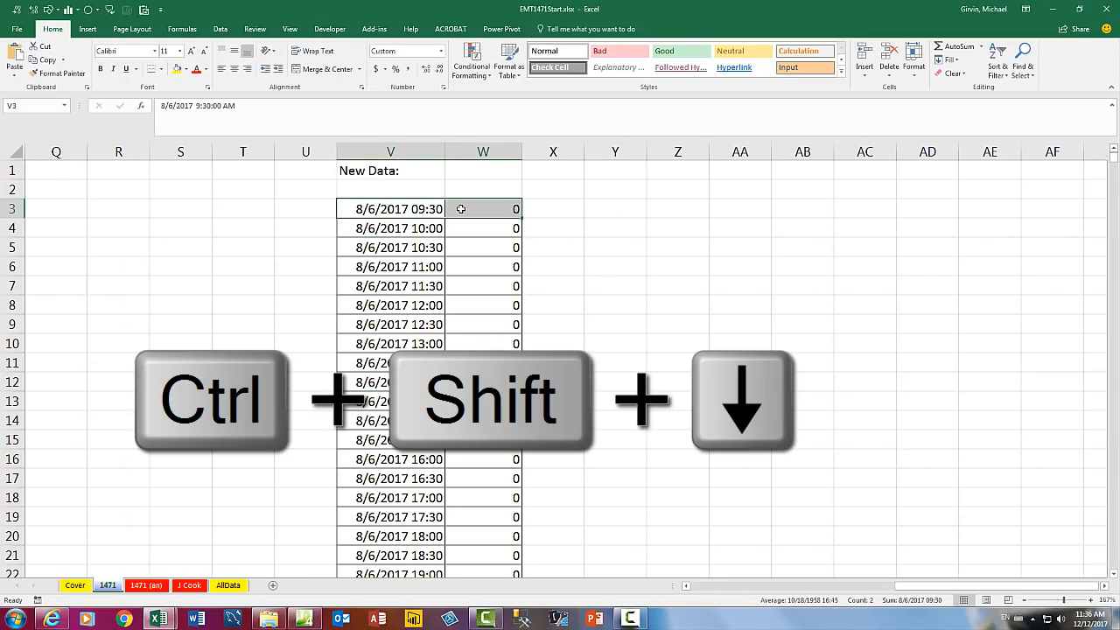
pyautogui.hotkey('ctrl', 'shift', 'Down')
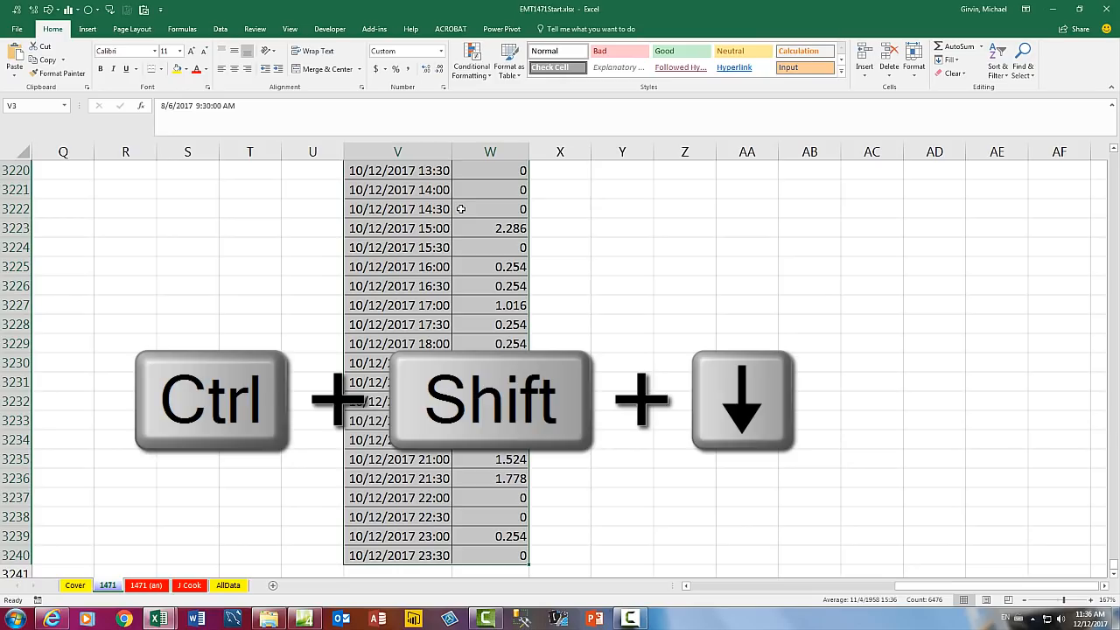
pyautogui.hotkey('ctrl', 'c')
# Paste the copied records directly below the rainfall table's last row, starting at A261
pyautogui.hotkey('ctrl', 'Home')
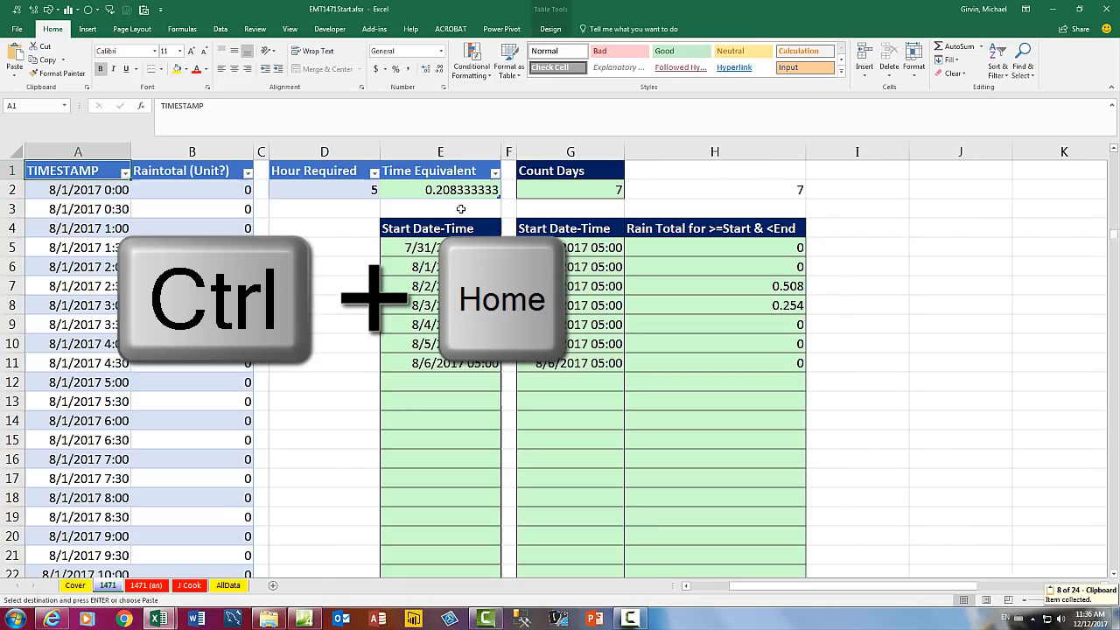
pyautogui.hotkey('ctrl', 'Down')
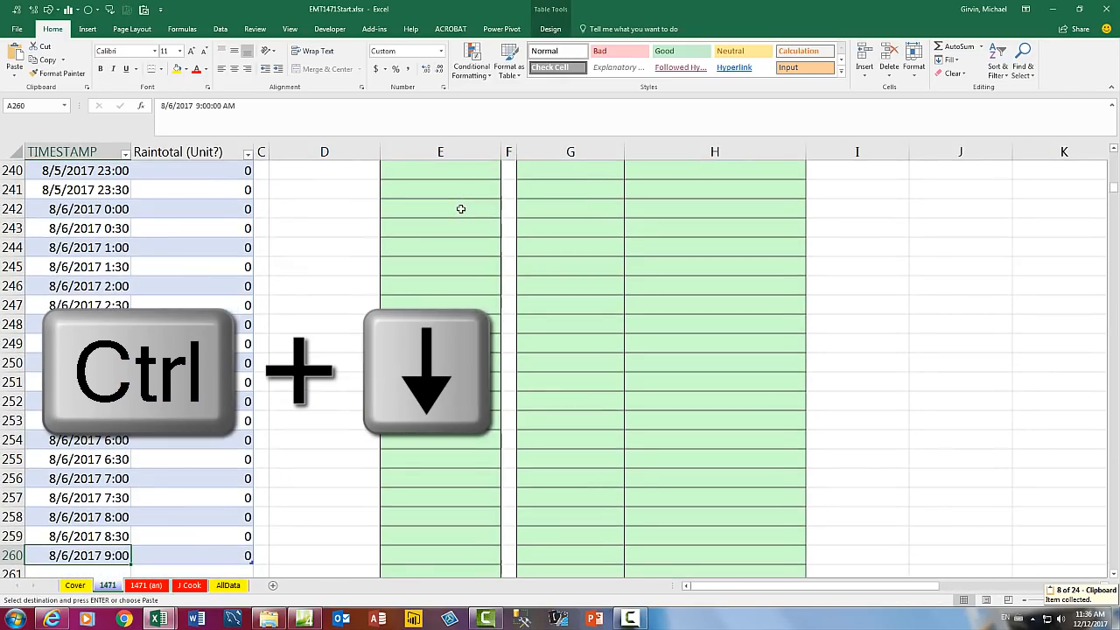
pyautogui.press('Down')
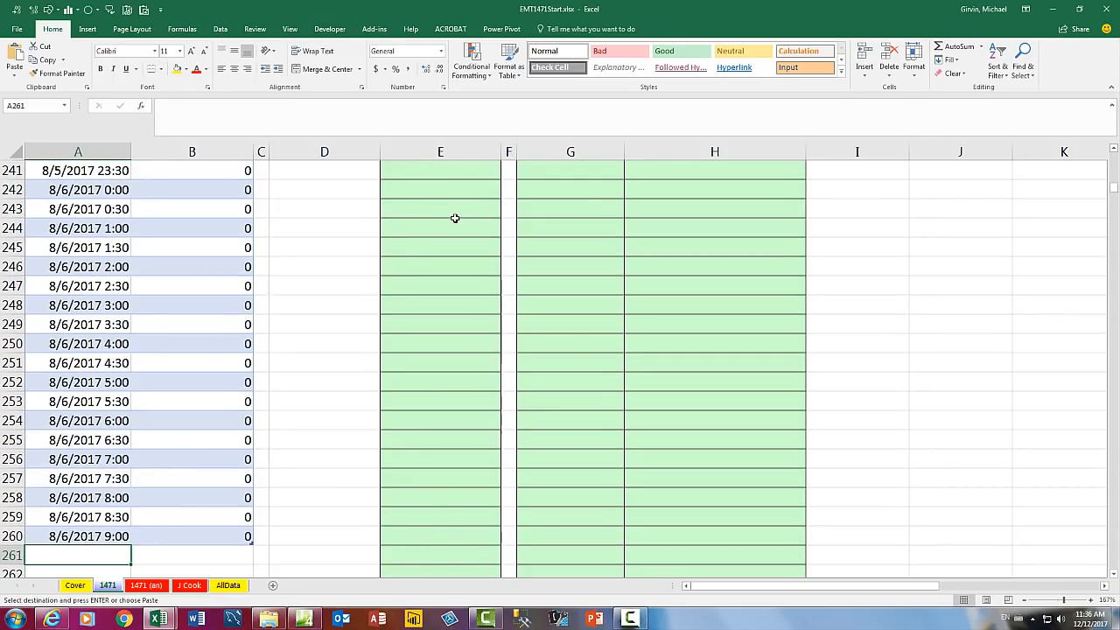
pyautogui.scroll(-6, 454, 217)
pyautogui.scroll(2, 184, 310)
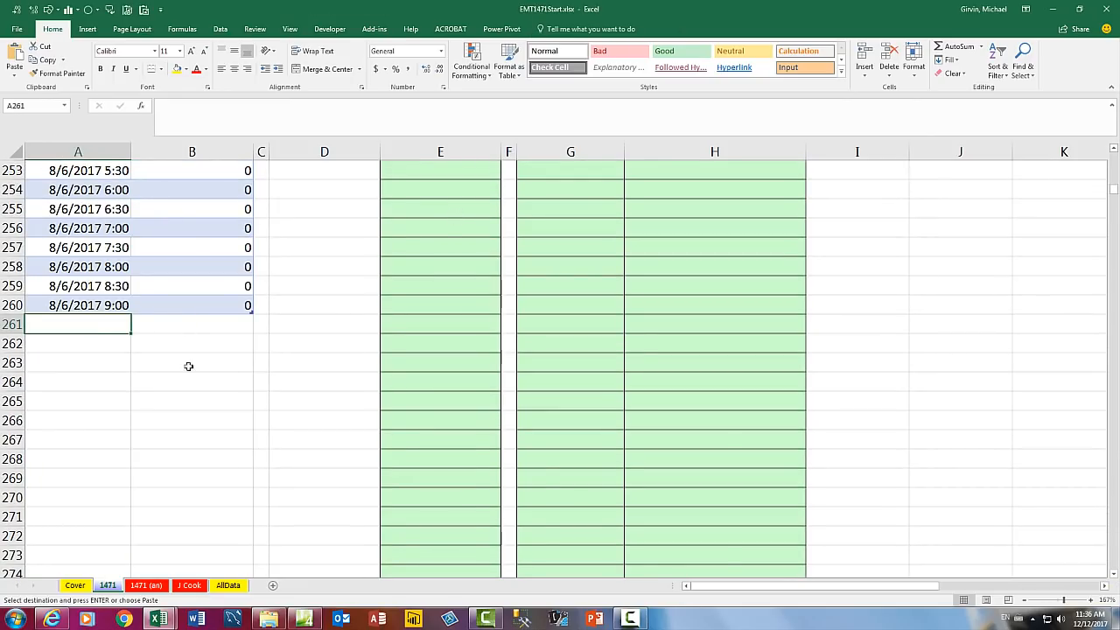
pyautogui.hotkey('ctrl', 'v')
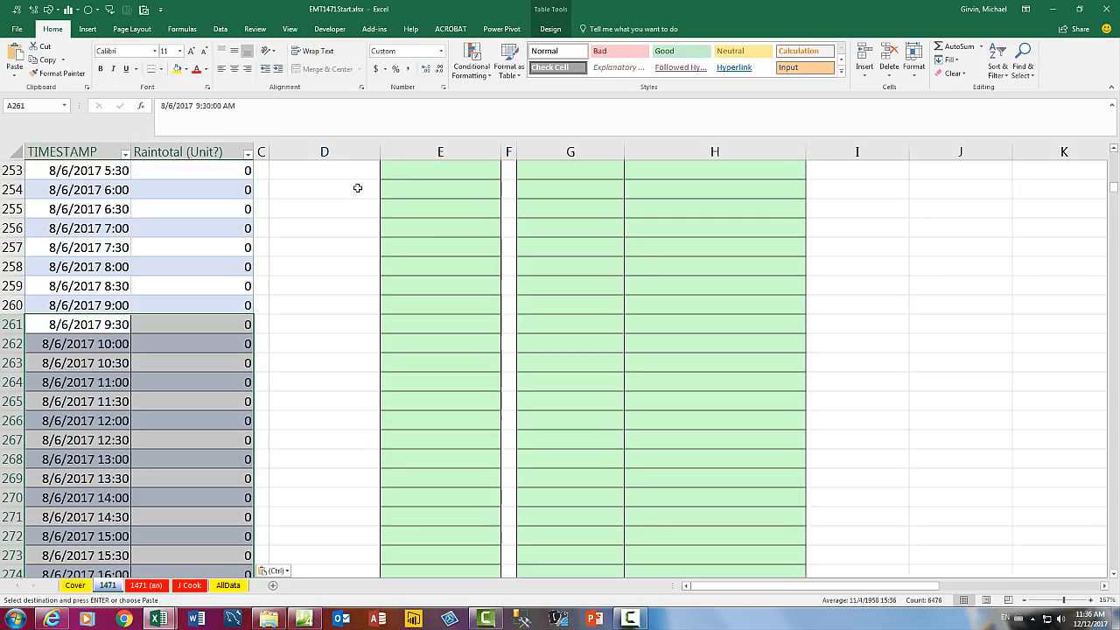
pyautogui.scroll(2, 153, 406)
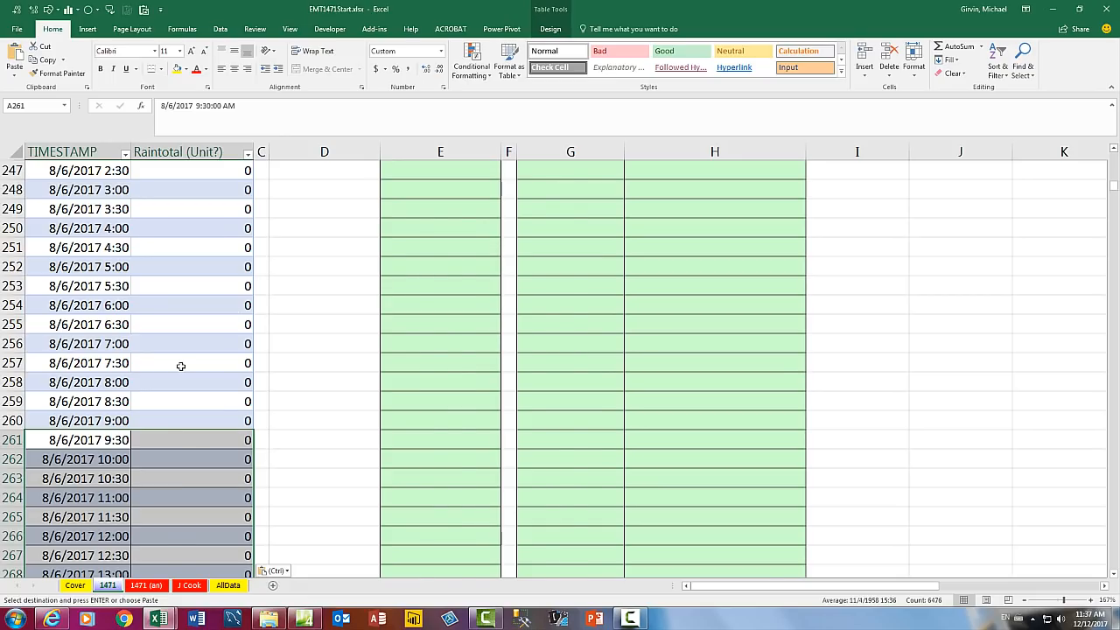
# Test the formulas on the enlarged table with an Hour Required of 0 in D2, and finish with the hour set to 10
pyautogui.hotkey('ctrl', 'Home')
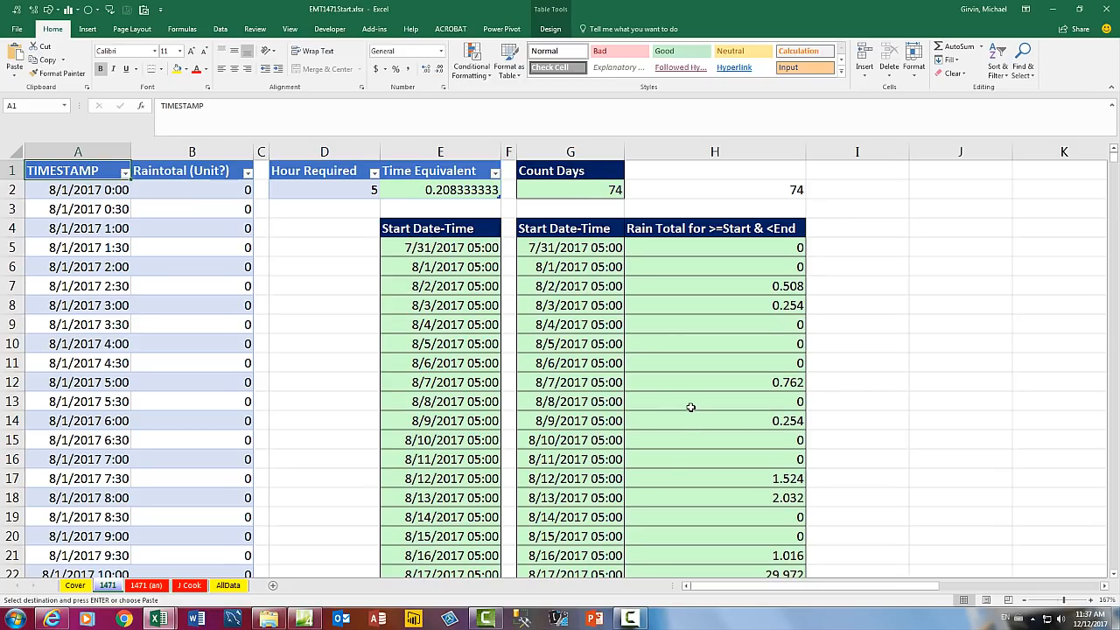
pyautogui.click(338, 187)
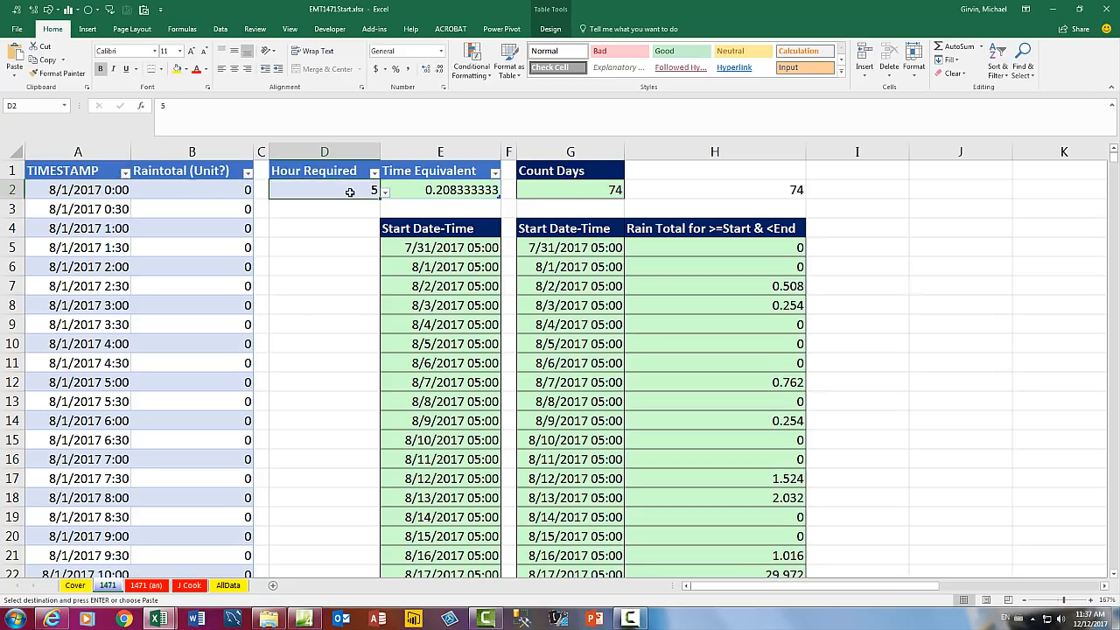
pyautogui.write('0')
pyautogui.hotkey('ctrl', 'Return')
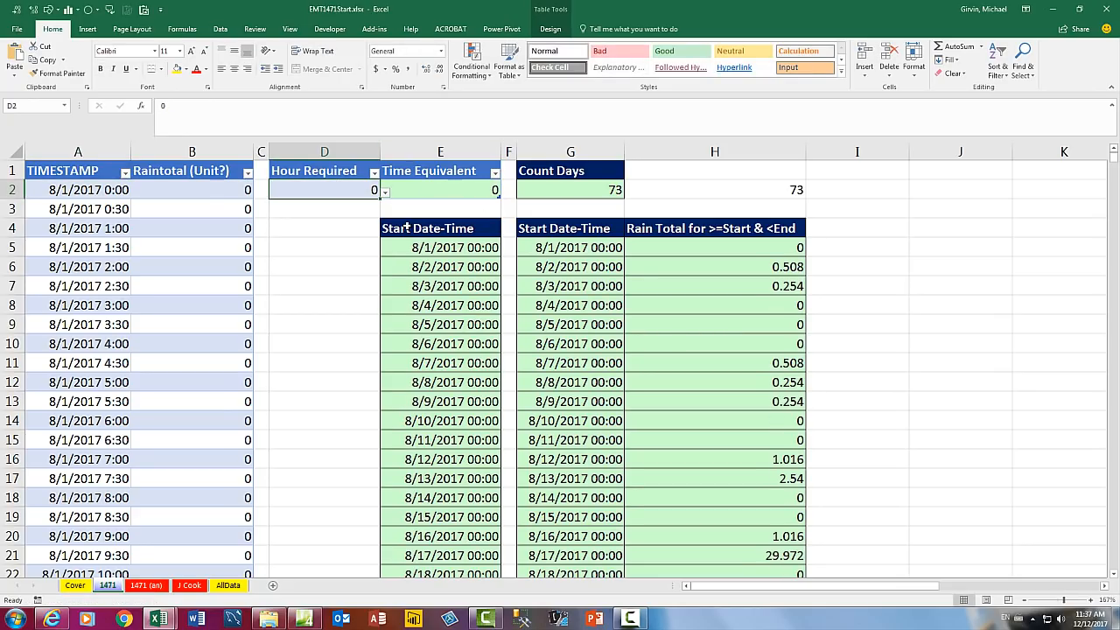
pyautogui.write('10')
pyautogui.hotkey('ctrl', 'Return')
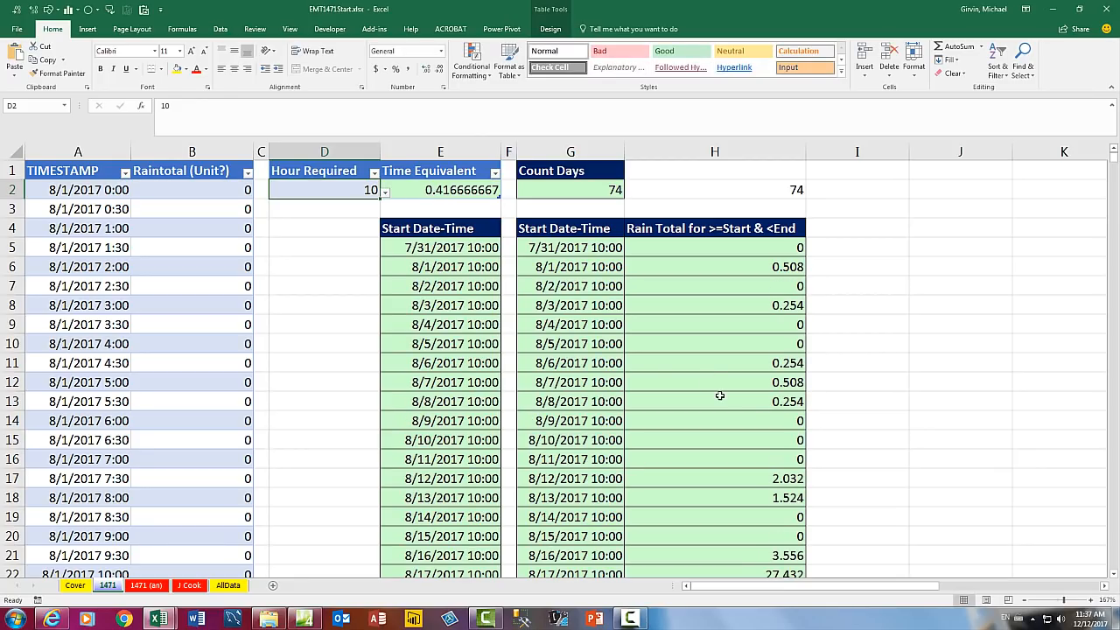
# Review the start date-time formulas in E5 and G5, the rain total in H5 and the day count in G2, and open the Cover sheet
pyautogui.doubleClick(482, 248)
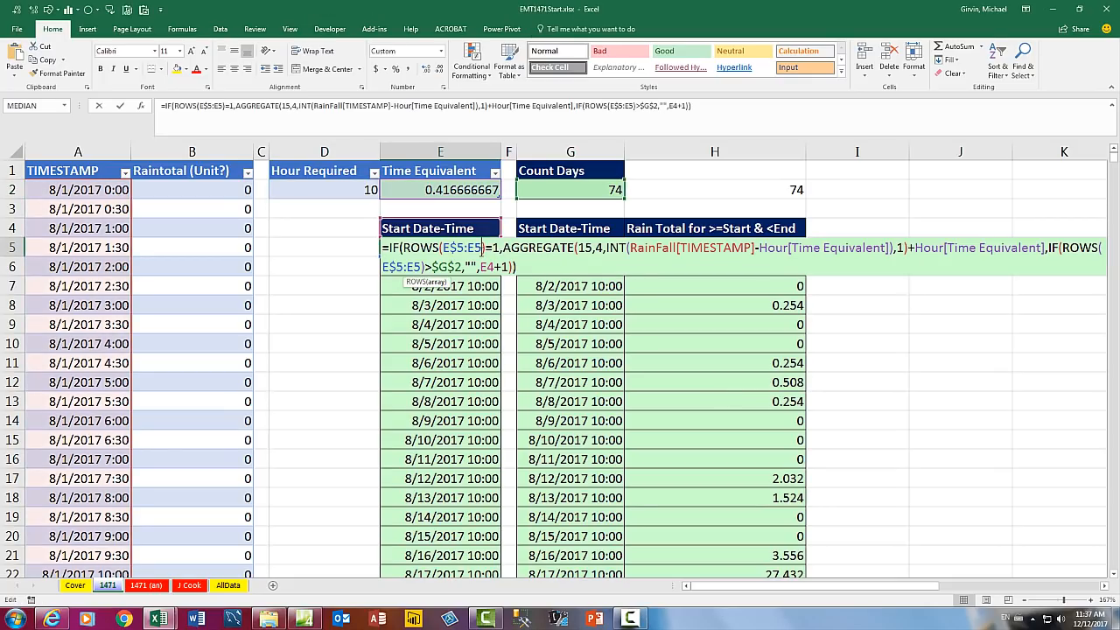
pyautogui.press('Escape')
pyautogui.doubleClick(555, 248)
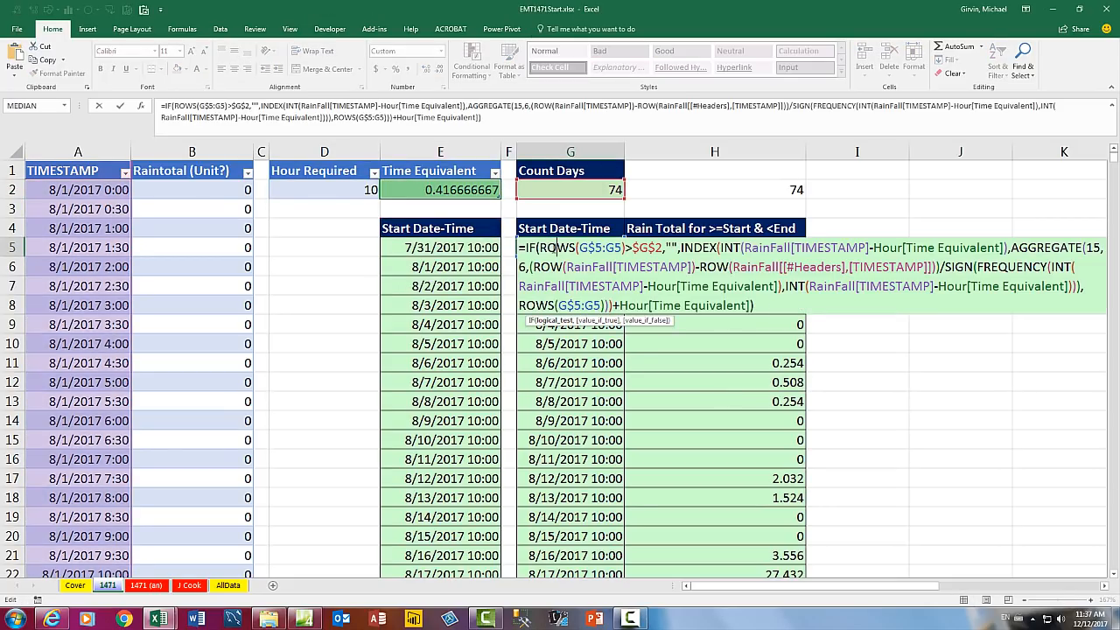
pyautogui.press('Escape')
pyautogui.doubleClick(716, 248)
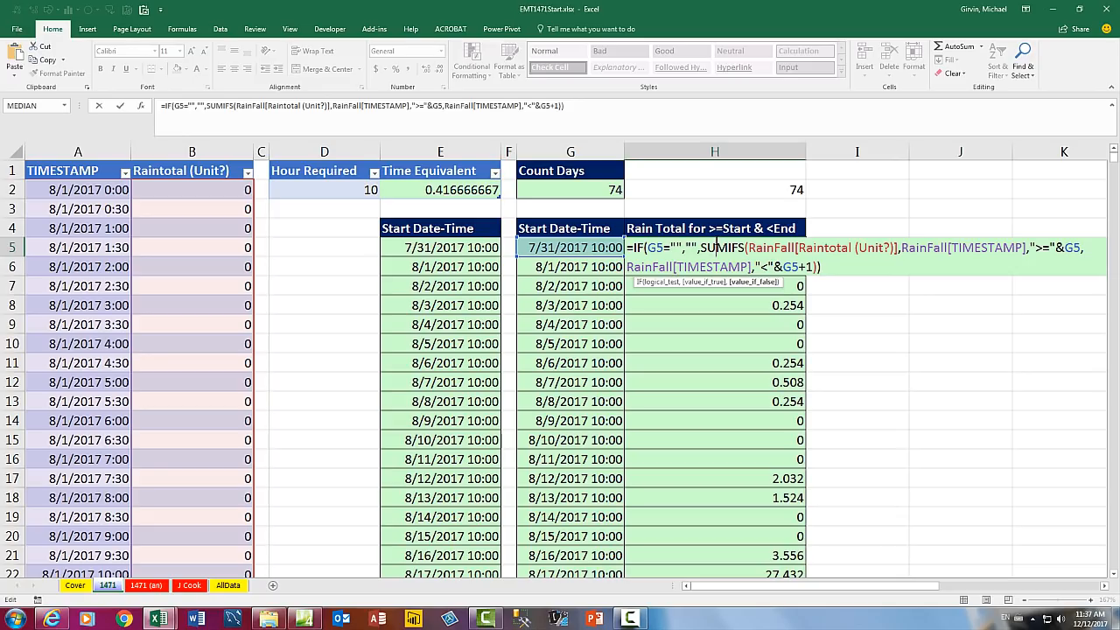
pyautogui.press('Escape')
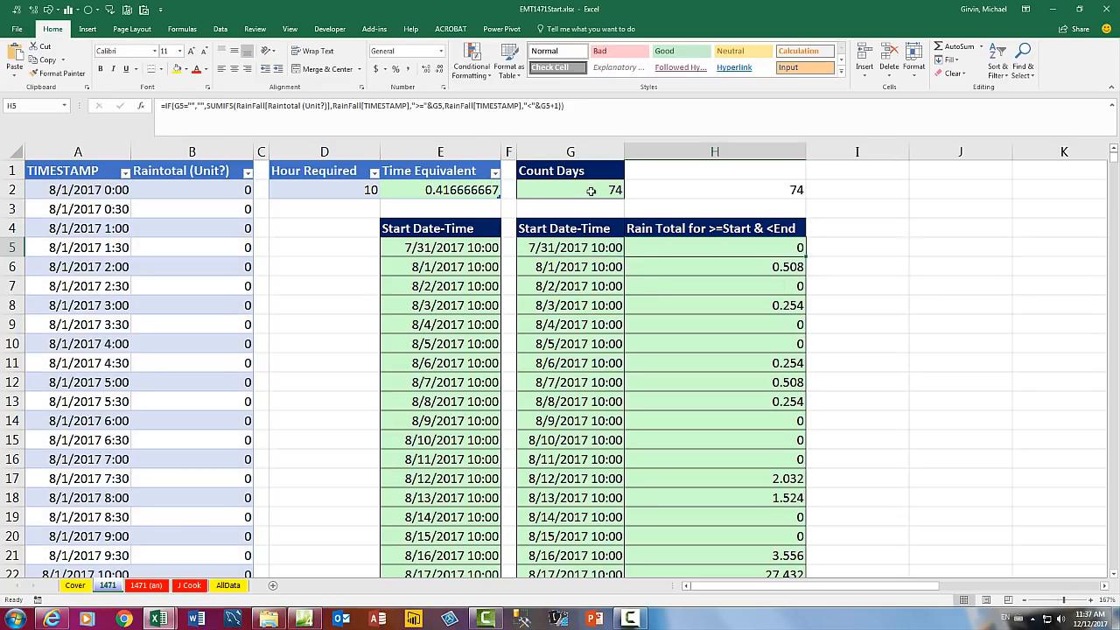
pyautogui.doubleClick(592, 192)
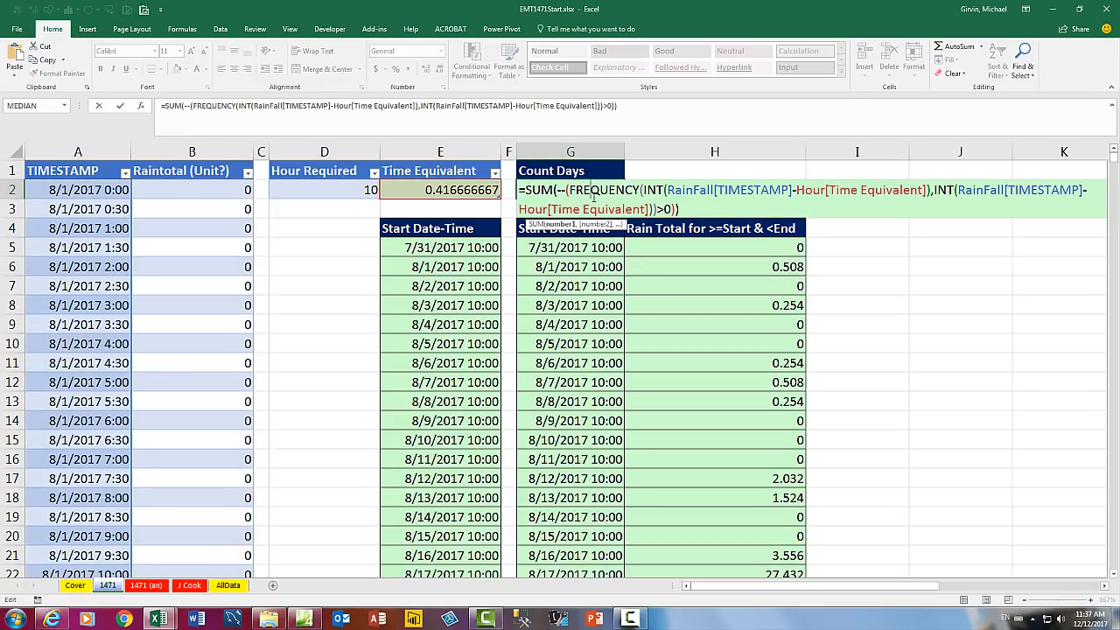
pyautogui.press('Escape')
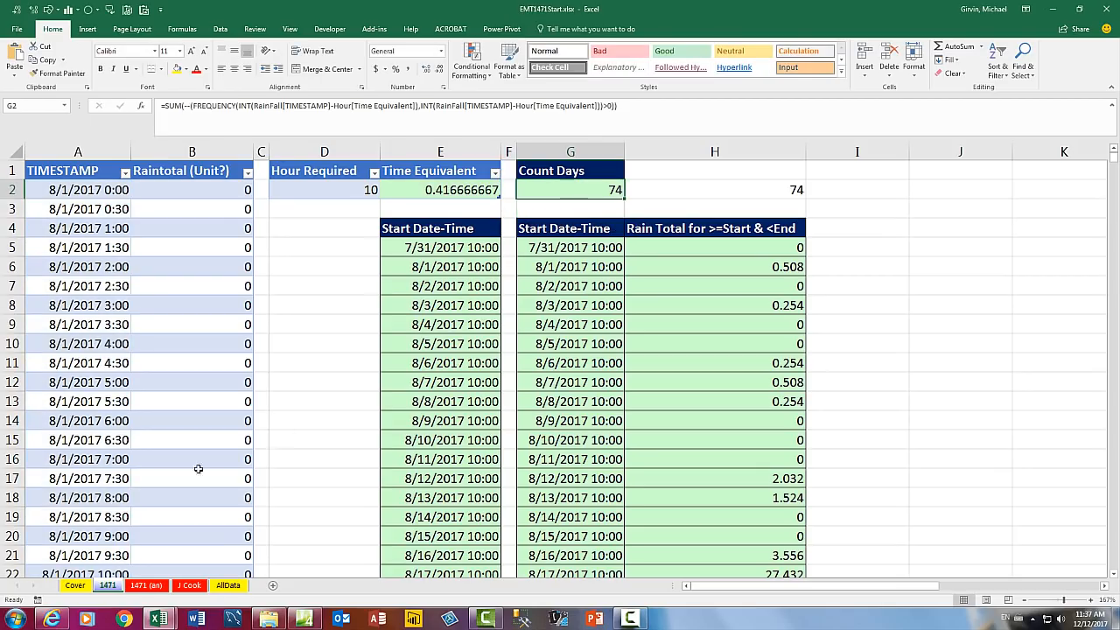
pyautogui.click(77, 586)
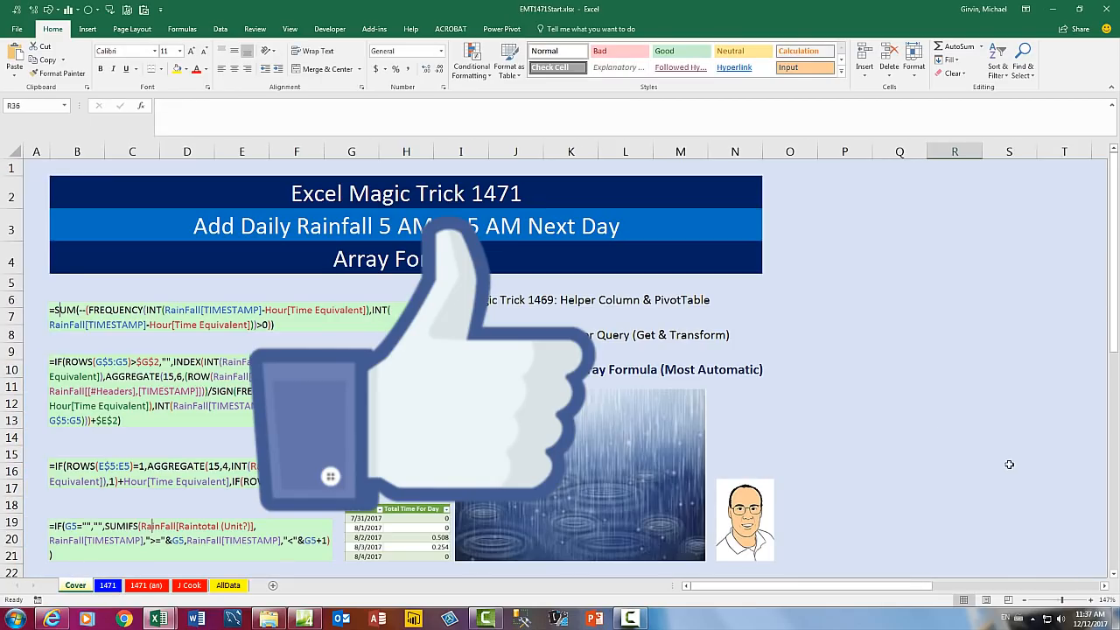